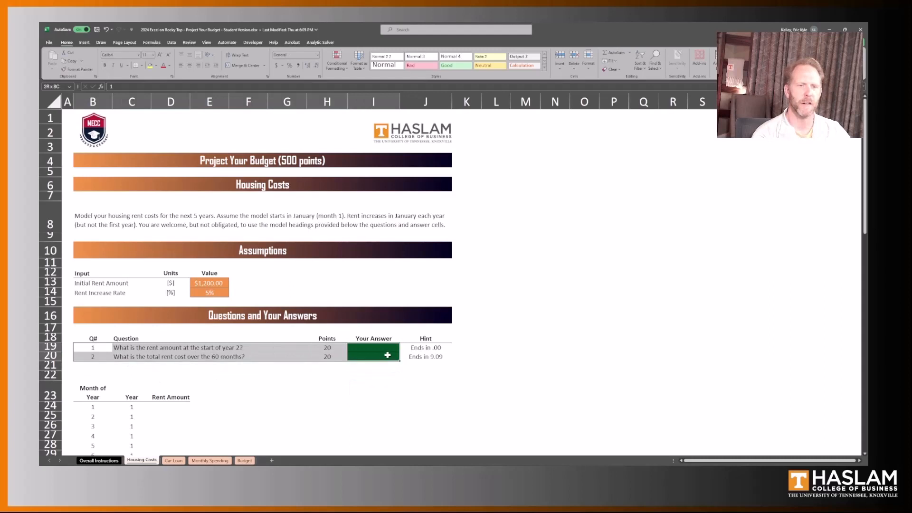
Step: Review the initial rent amount and rent increase rate assumptions on the Housing Costs sheet
click(389, 392)
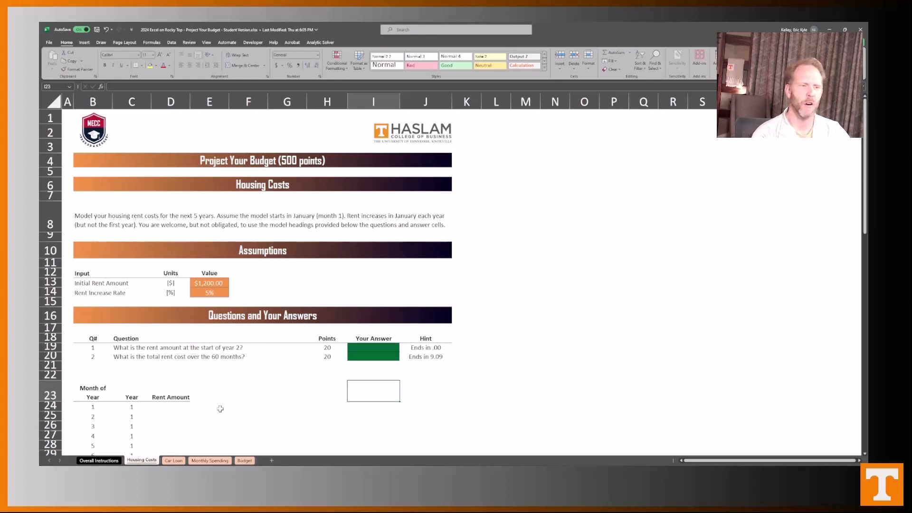
click(208, 283)
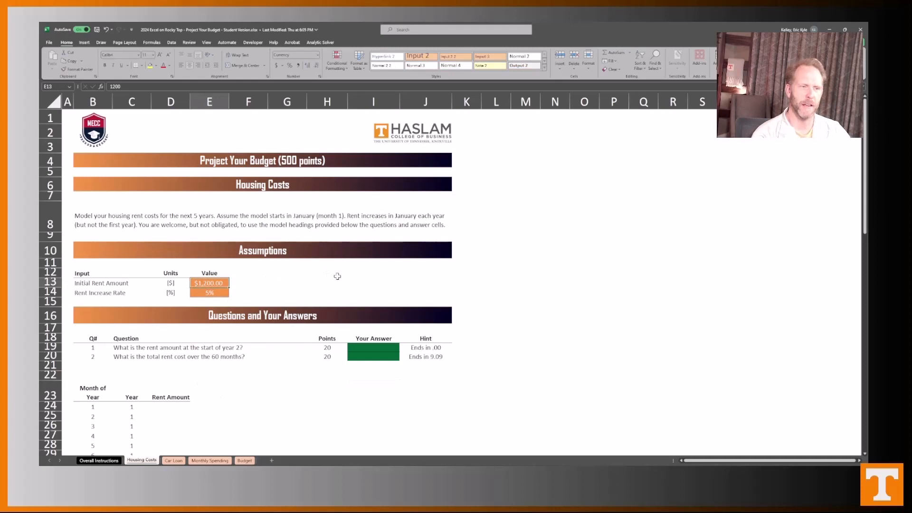
click(205, 293)
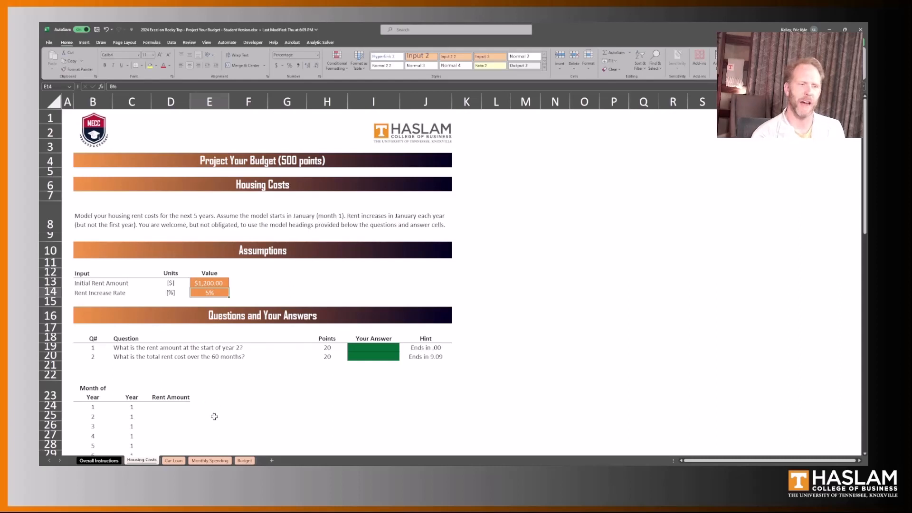
Step: Open the Car Loan sheet and examine its car cost and loan interest rate assumptions and the monthly repayment schedule
click(176, 459)
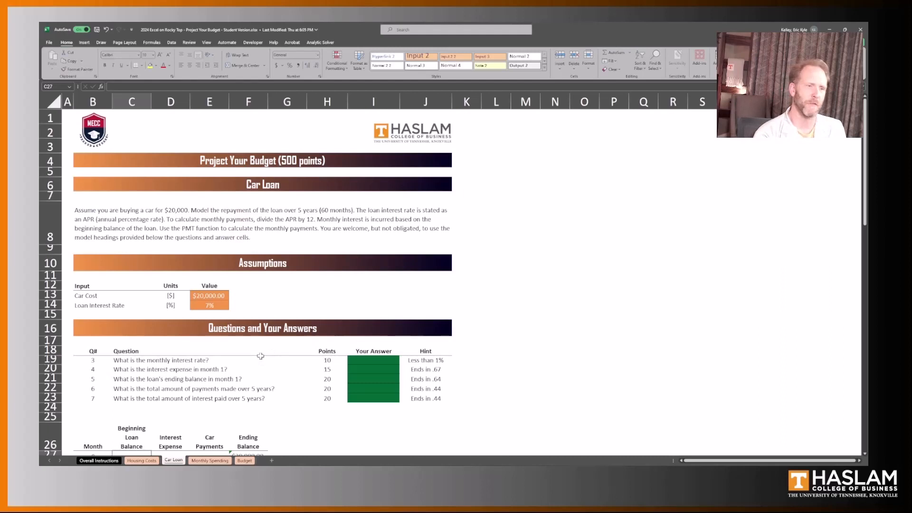
click(214, 297)
click(222, 307)
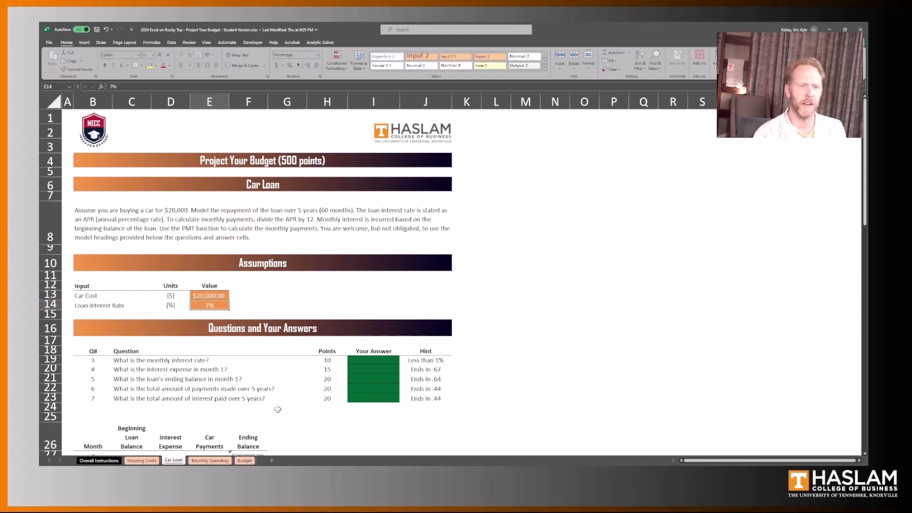
scroll(275, 410, down, 8)
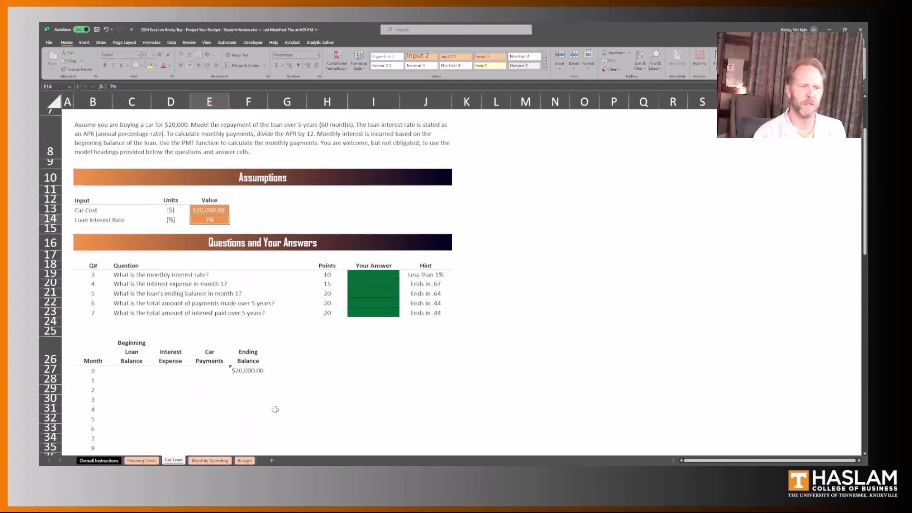
scroll(275, 409, down, 9)
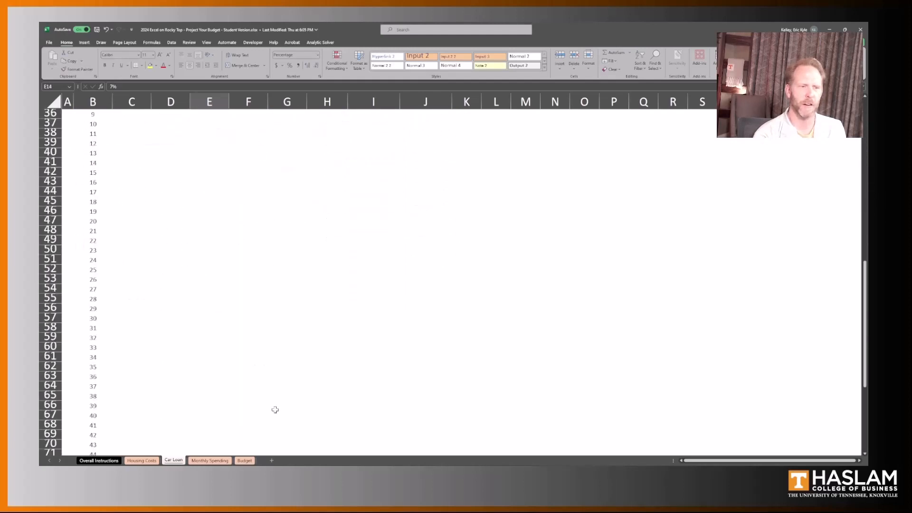
scroll(275, 410, up, 15)
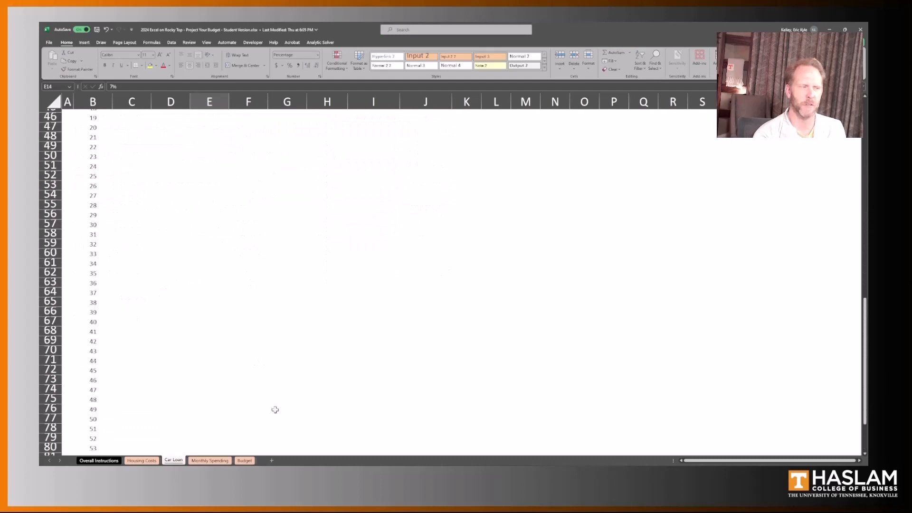
scroll(275, 409, up, 3)
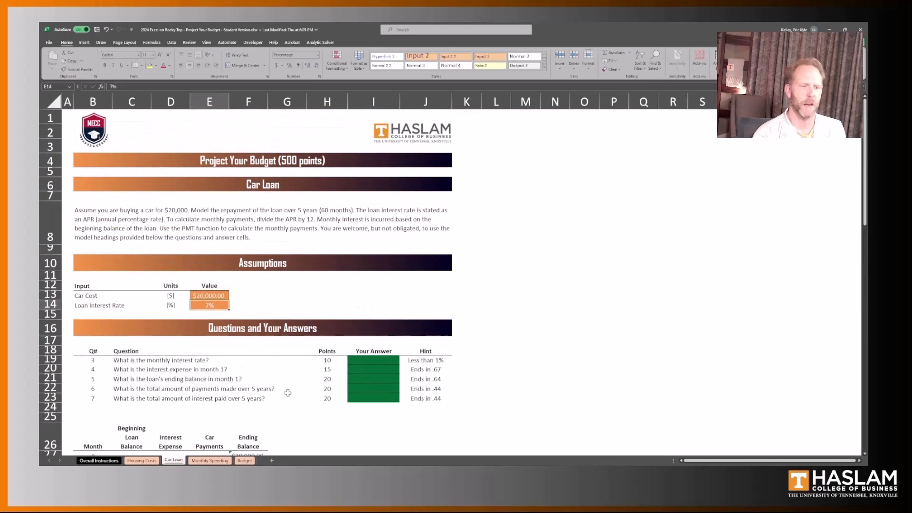
Step: Open the Monthly Spending sheet and check the monthly budget, inflation rate and lookup month assumptions
click(211, 461)
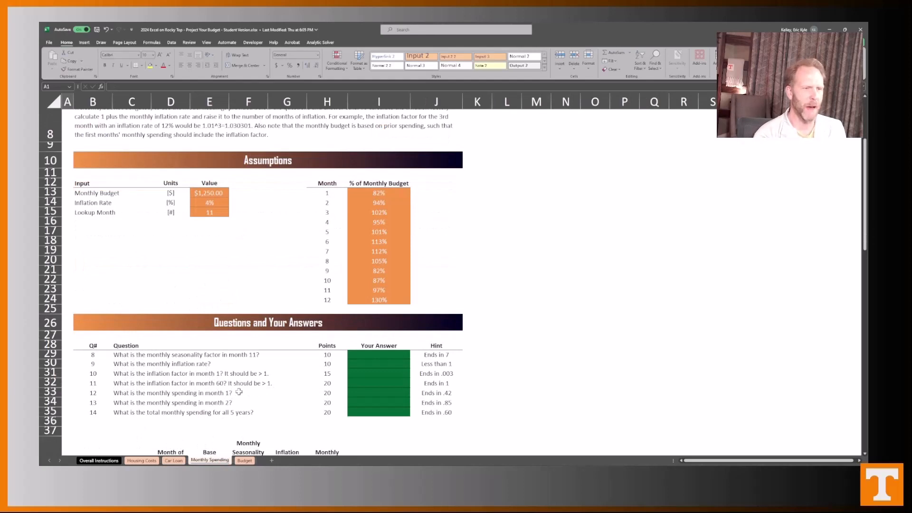
click(209, 193)
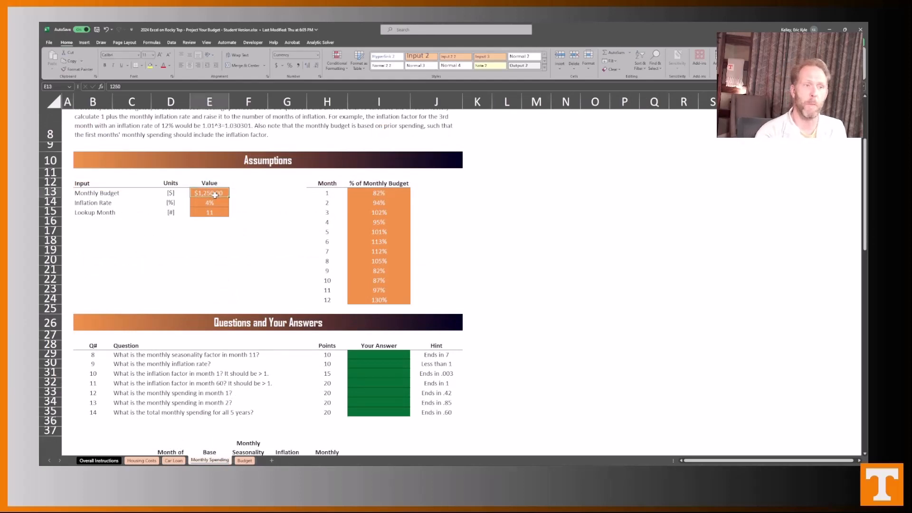
click(219, 206)
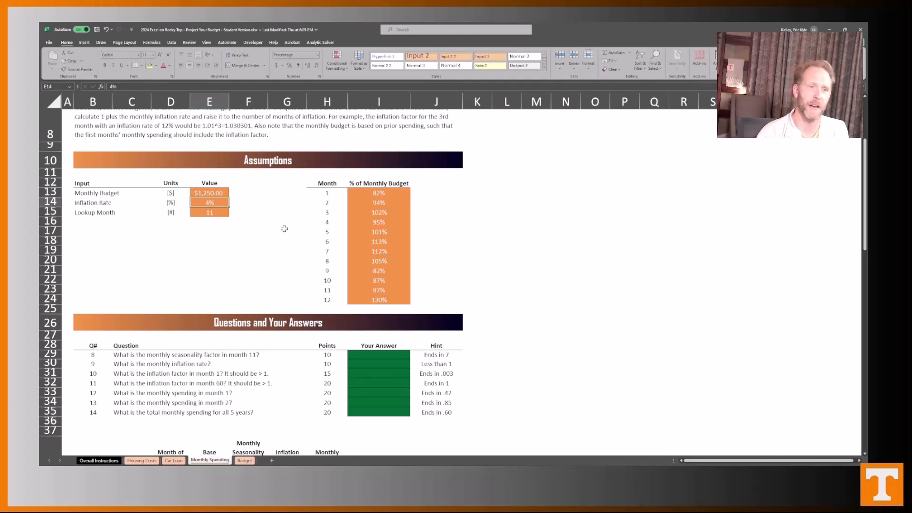
click(210, 215)
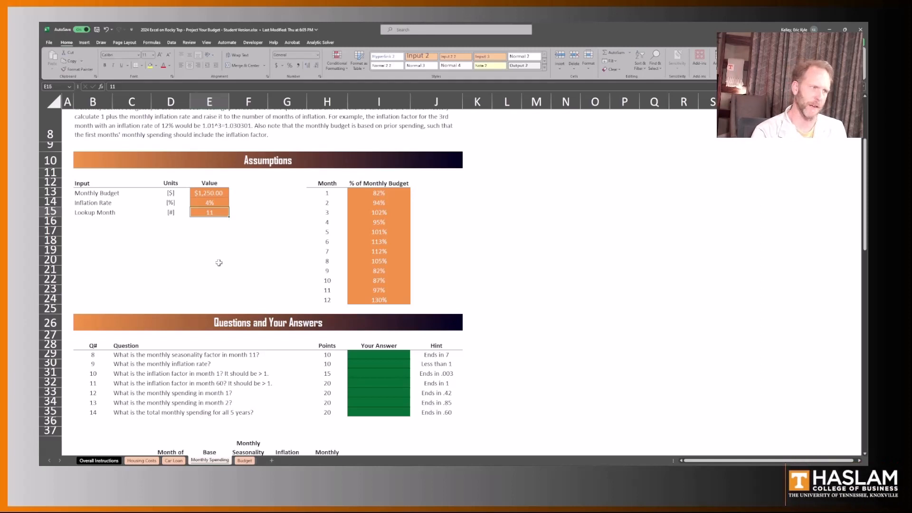
Step: Examine the Monthly Spending questions and the month-by-month model layout below them
click(261, 251)
scroll(262, 254, down, 2)
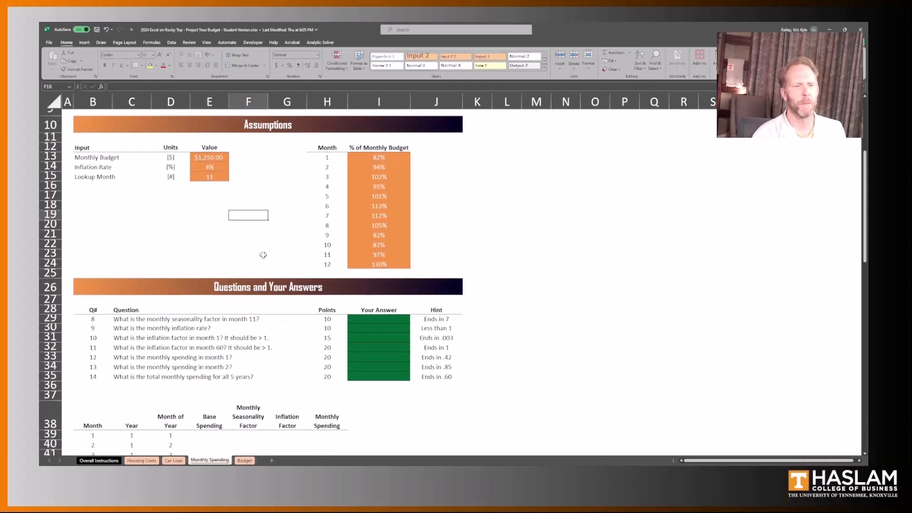
scroll(290, 352, down, 7)
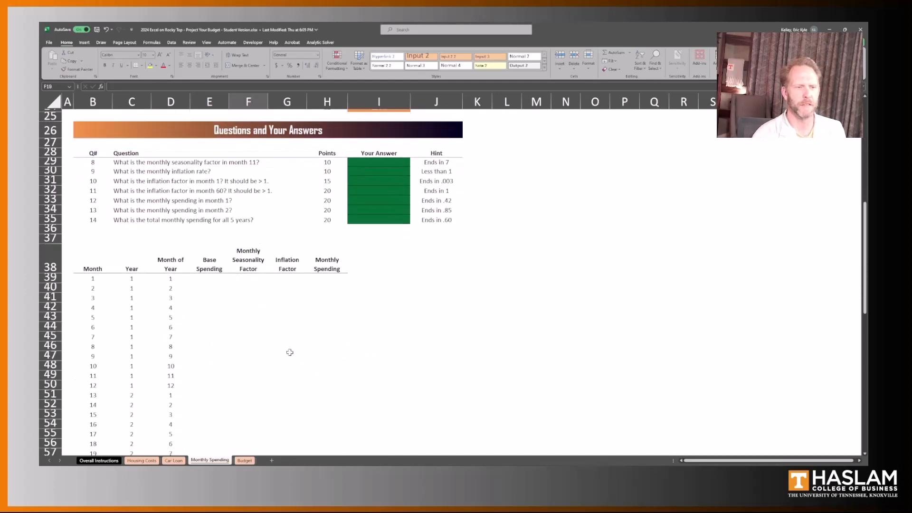
scroll(290, 352, down, 2)
scroll(289, 351, up, 2)
scroll(290, 352, down, 3)
scroll(289, 352, down, 7)
scroll(290, 352, up, 7)
scroll(292, 352, up, 8)
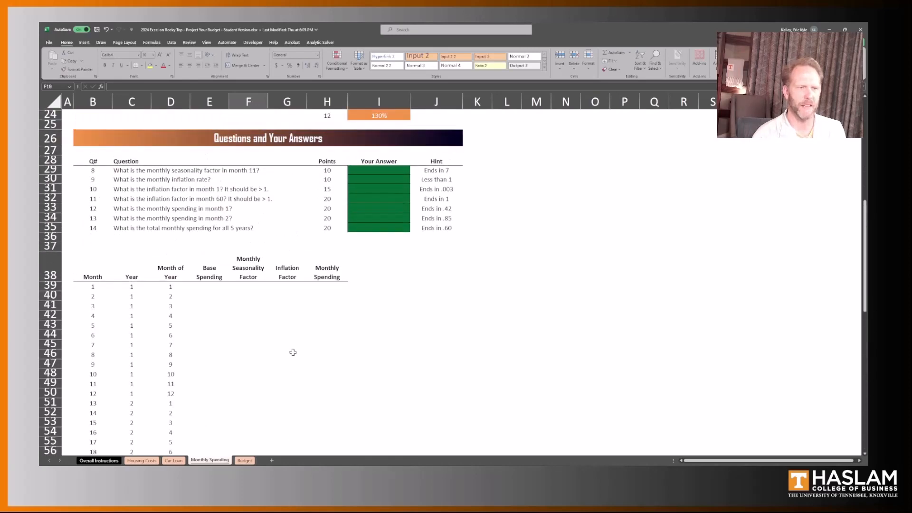
scroll(293, 352, up, 3)
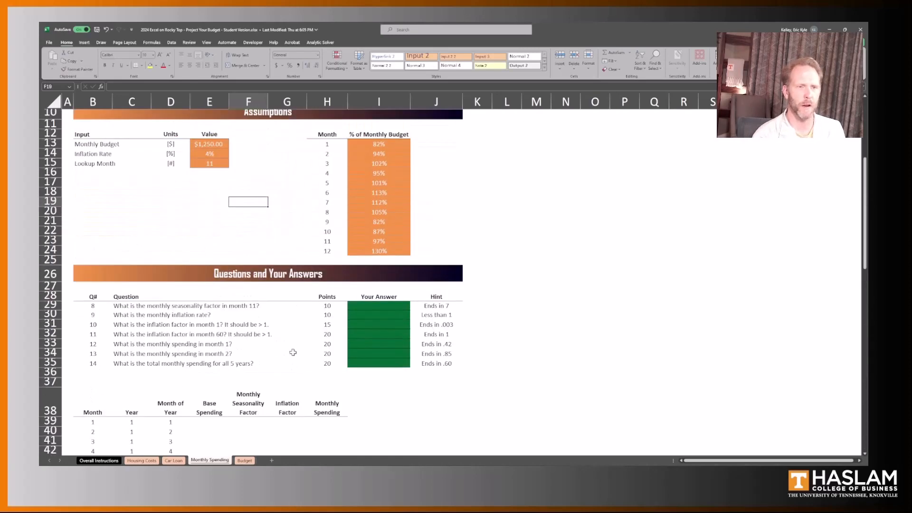
Step: Examine the percent-of-monthly-budget table for months 1 to 12, the inflation rate and the answer cells for questions 8 to 14
click(334, 189)
drag(335, 189, 404, 294)
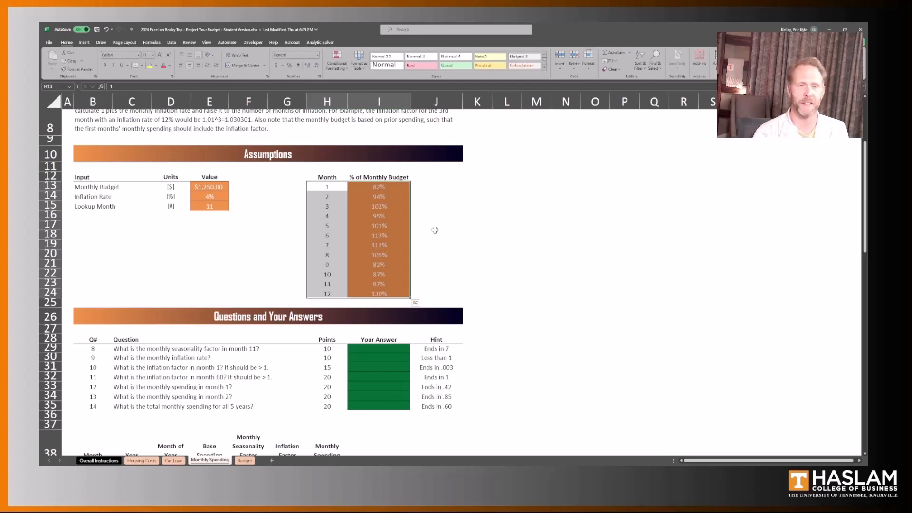
click(388, 186)
click(374, 236)
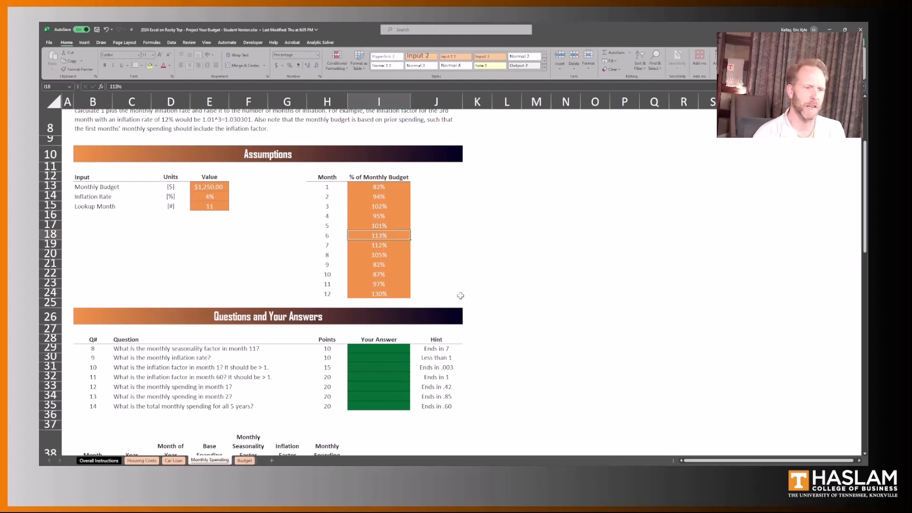
click(210, 197)
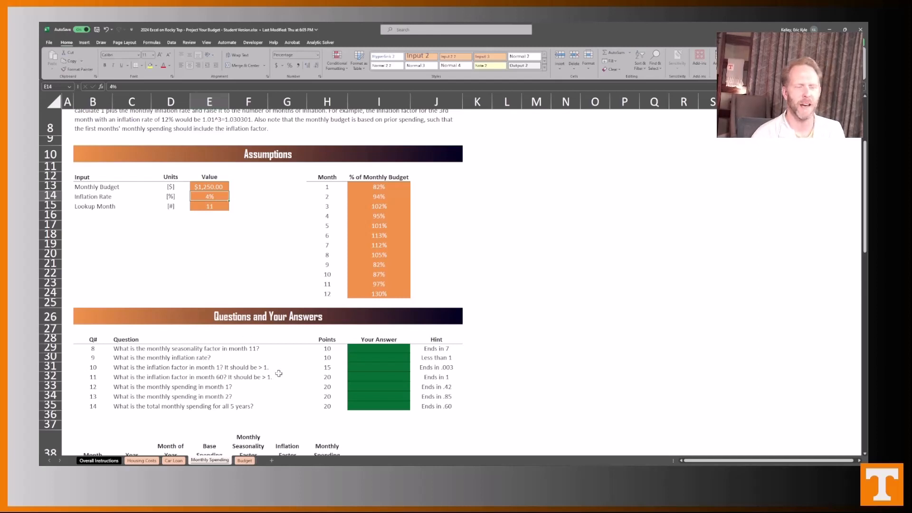
drag(370, 348, 394, 405)
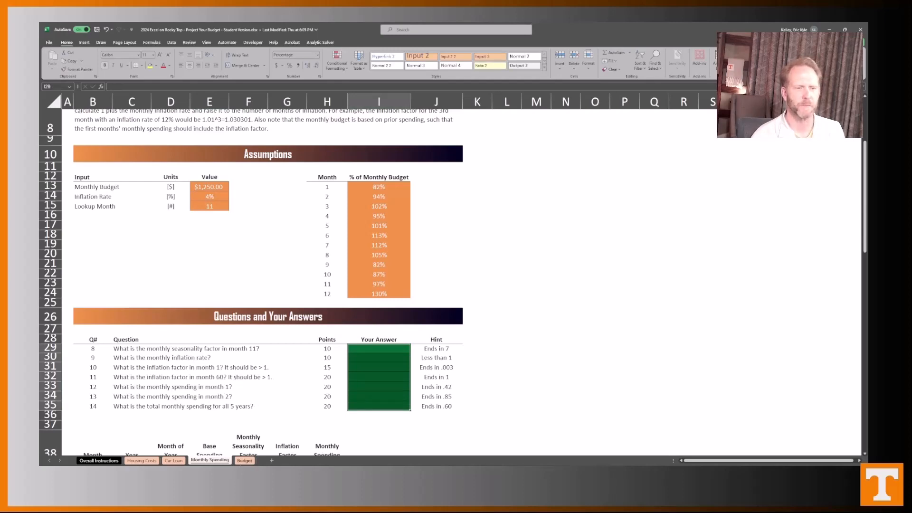
Step: Open the Budget sheet and examine its model headings, selecting Rent Amount through Monthly Spending
click(245, 461)
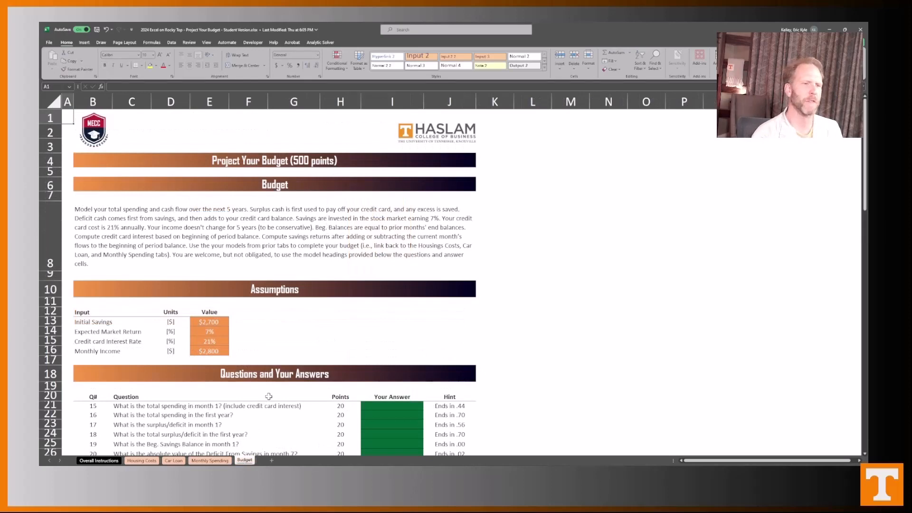
scroll(276, 389, down, 5)
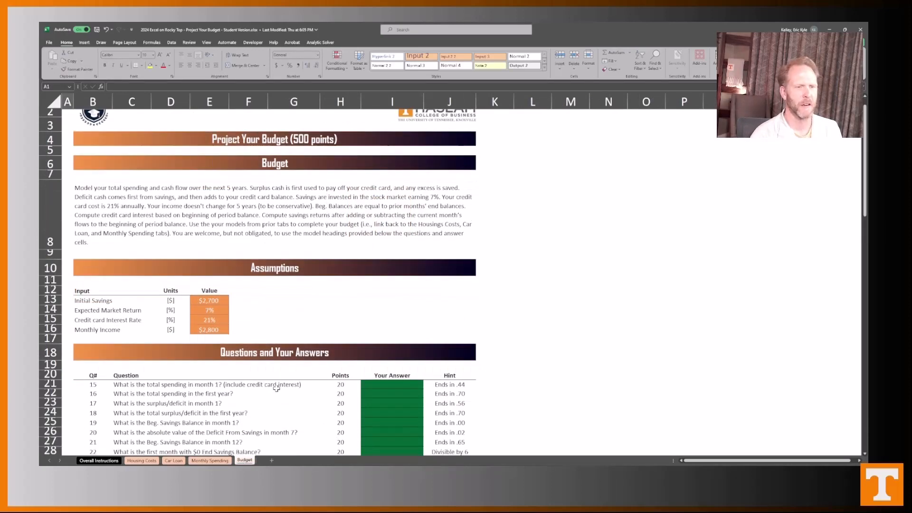
scroll(276, 389, down, 1)
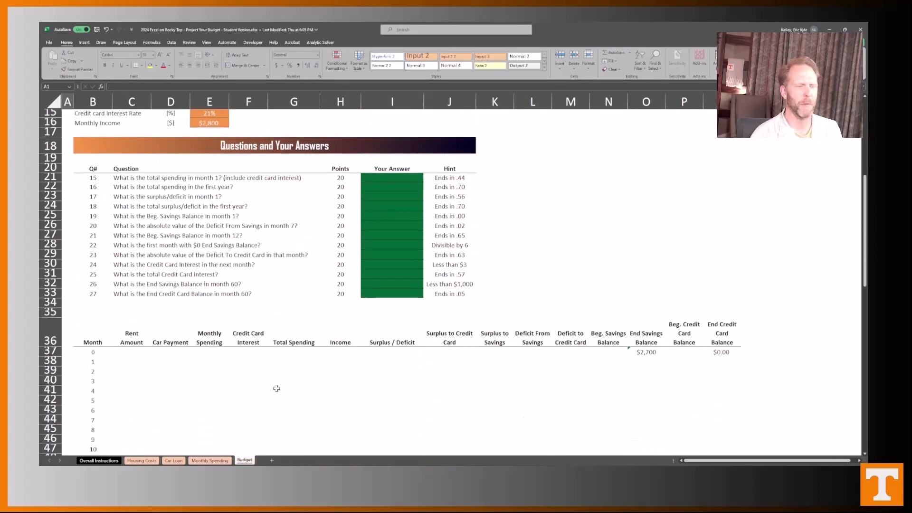
click(149, 337)
drag(149, 337, 202, 343)
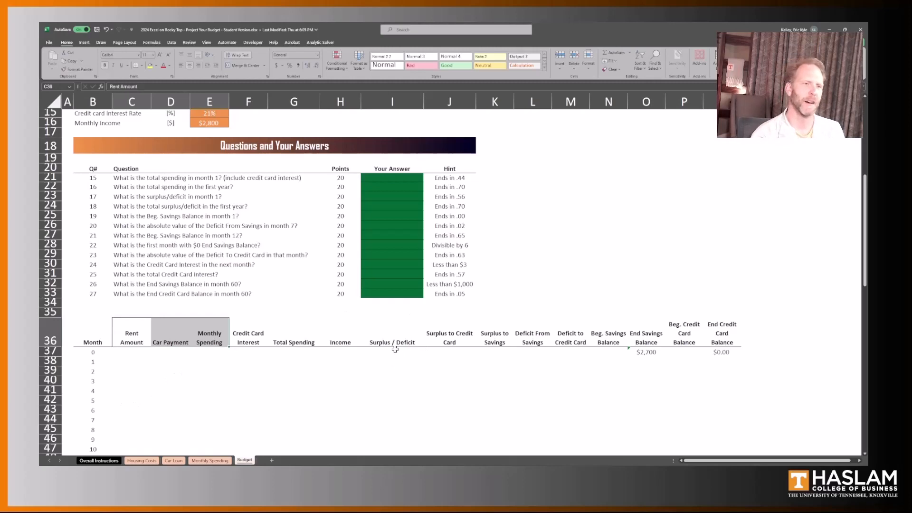
Step: Check the expected market return and credit card interest rate in the Budget sheet's assumptions
scroll(402, 363, up, 4)
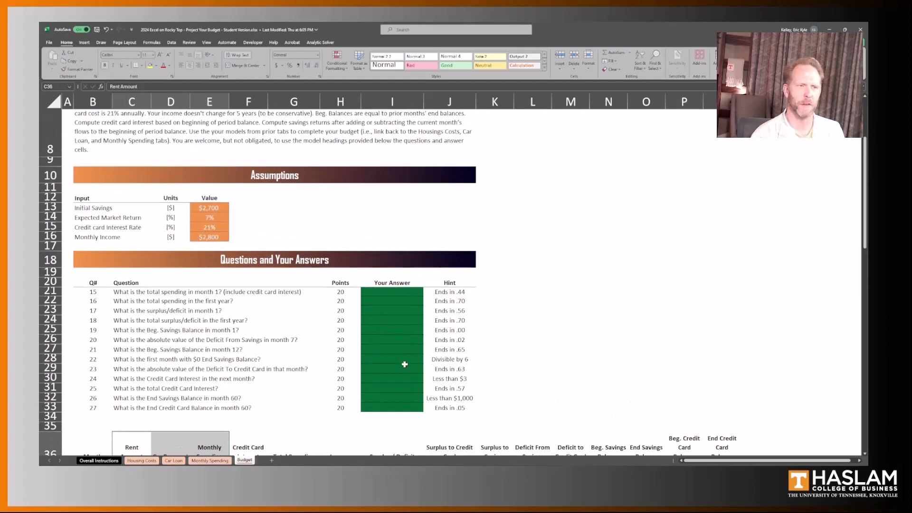
scroll(437, 387, up, 2)
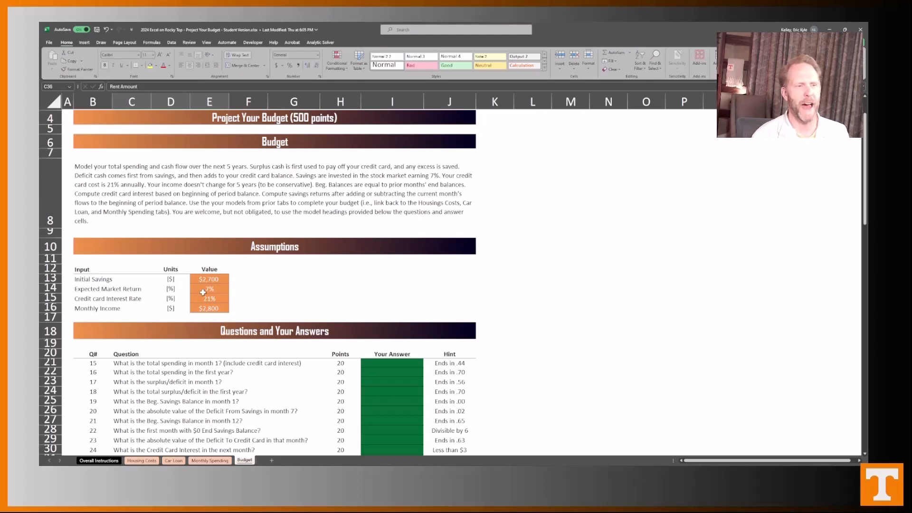
drag(209, 290, 210, 298)
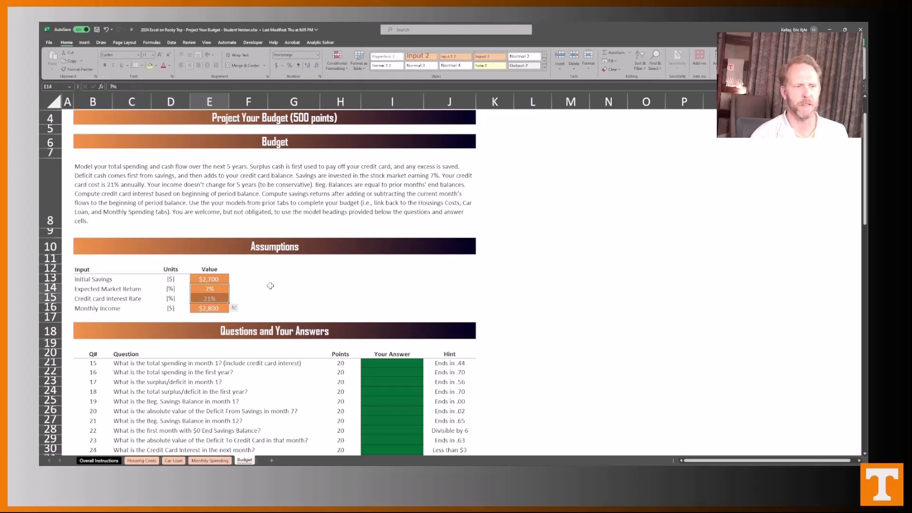
click(215, 289)
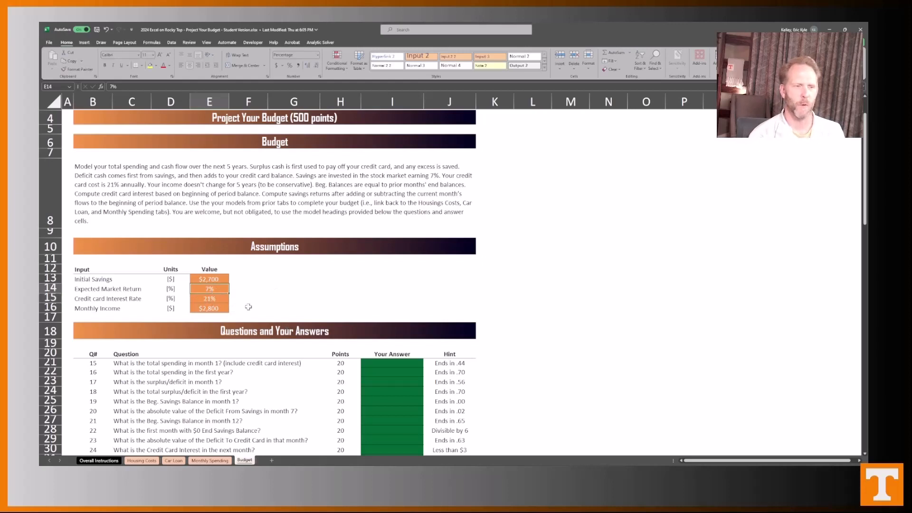
click(210, 298)
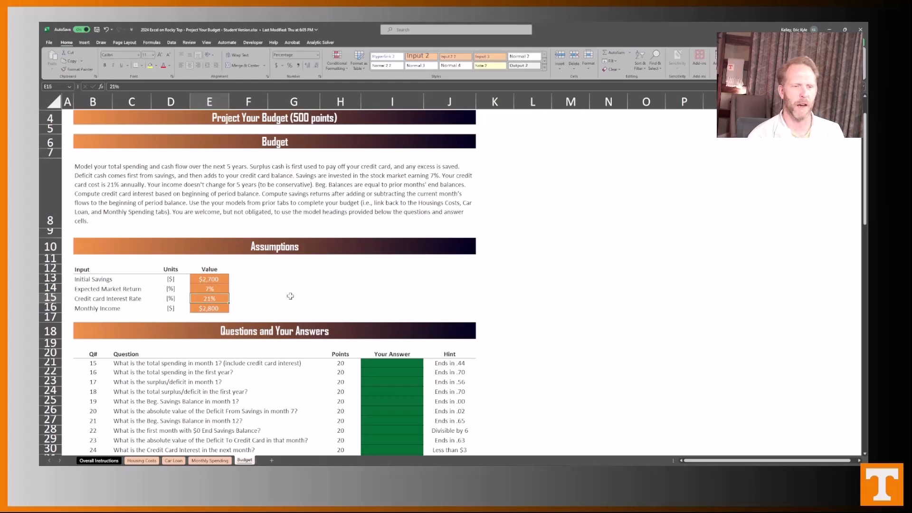
Step: Review the Budget sheet's monthly schedule and answer cells, and return to the Housing Costs sheet
scroll(294, 297, down, 7)
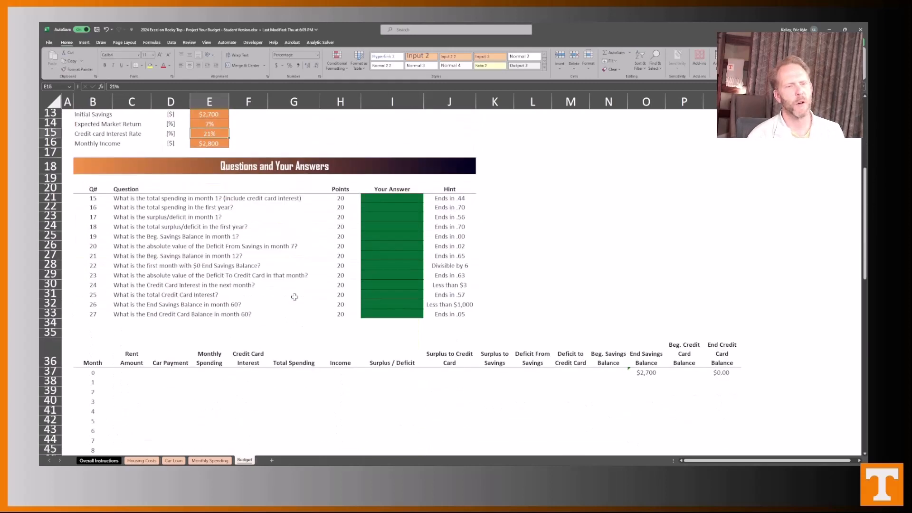
scroll(294, 297, down, 12)
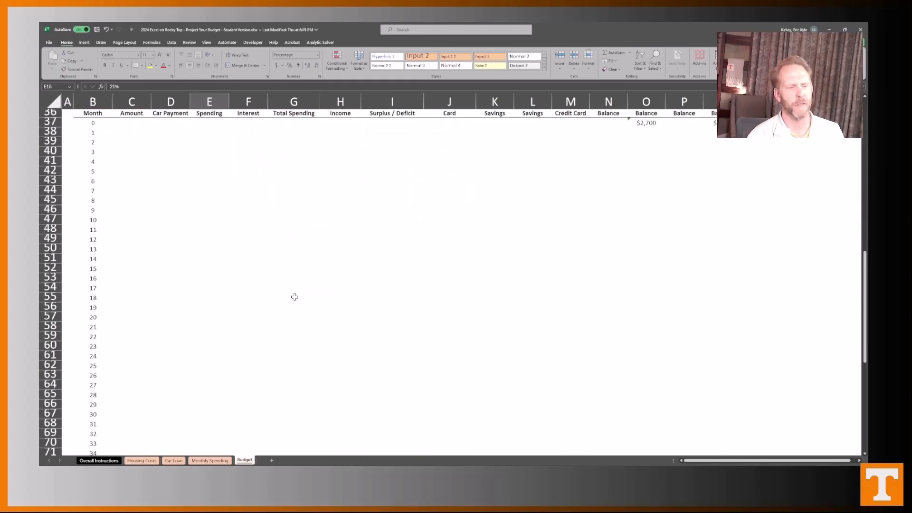
scroll(295, 296, up, 16)
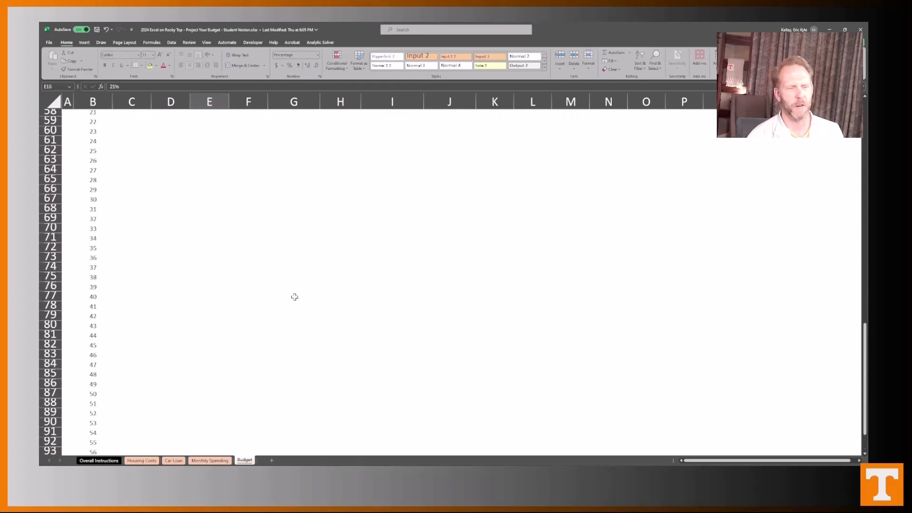
drag(399, 216, 410, 330)
click(290, 331)
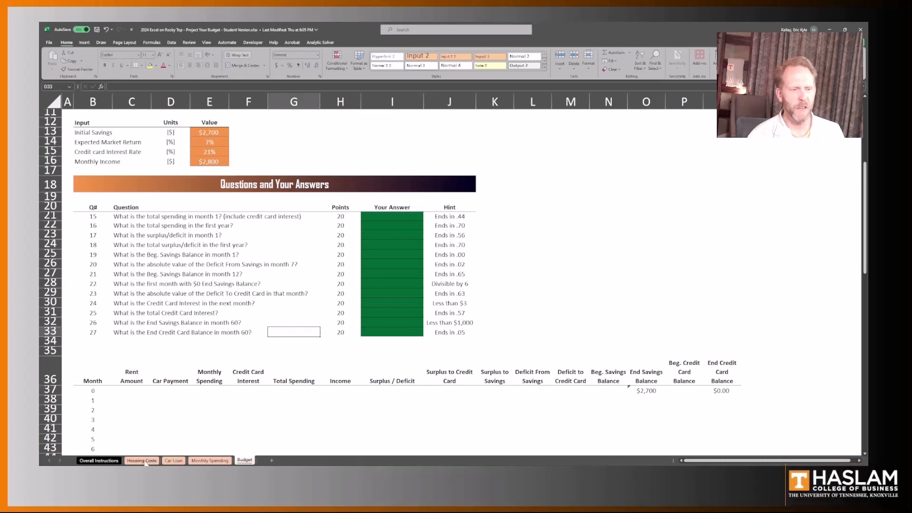
click(142, 460)
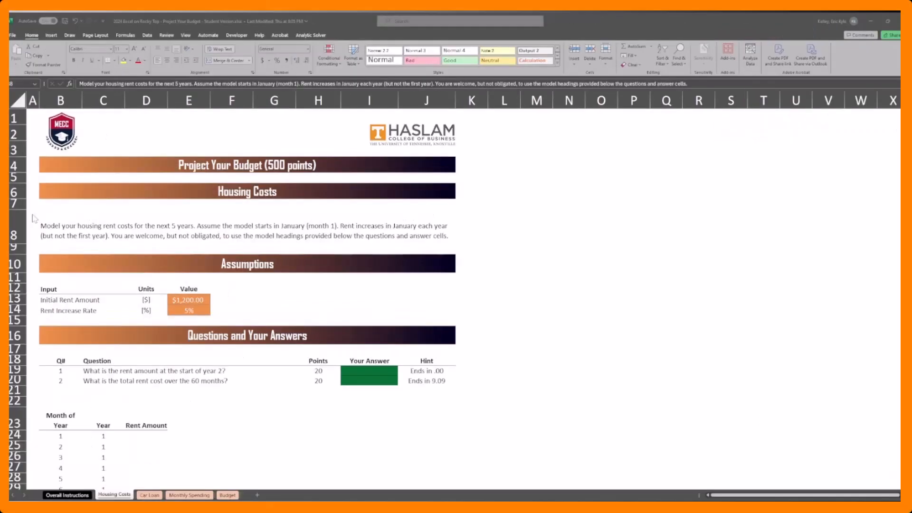
mouse_move(30, 203)
mouse_down()
mouse_move(166, 266)
mouse_move(467, 258)
mouse_up()
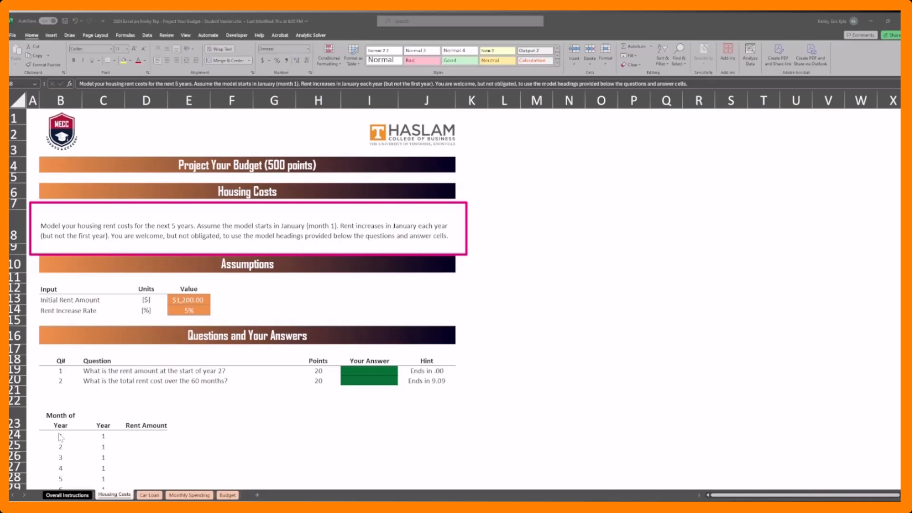
mouse_move(44, 420)
mouse_down()
mouse_move(60, 439)
mouse_move(113, 448)
mouse_up()
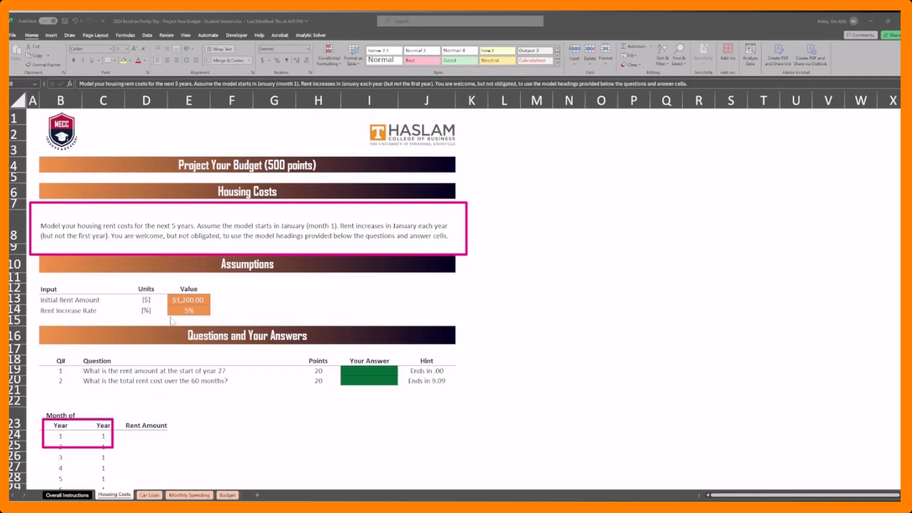
drag(179, 307, 214, 306)
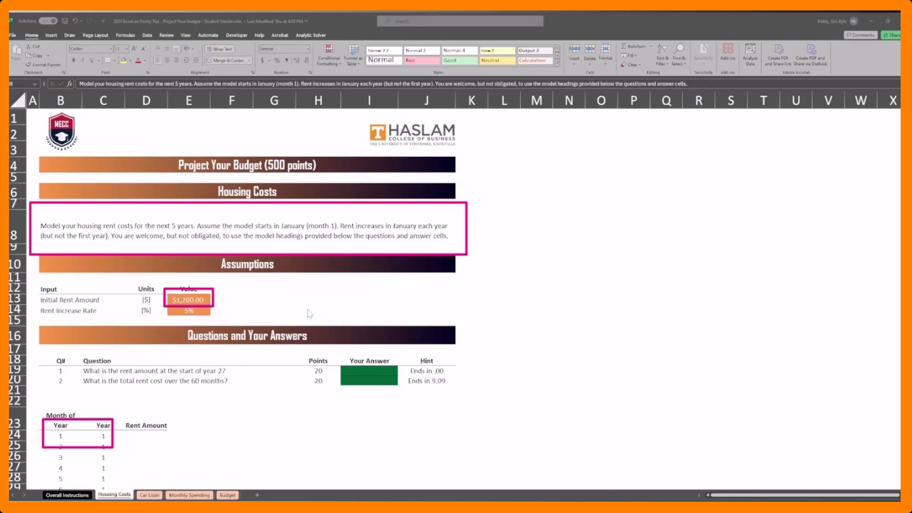
drag(275, 312, 224, 315)
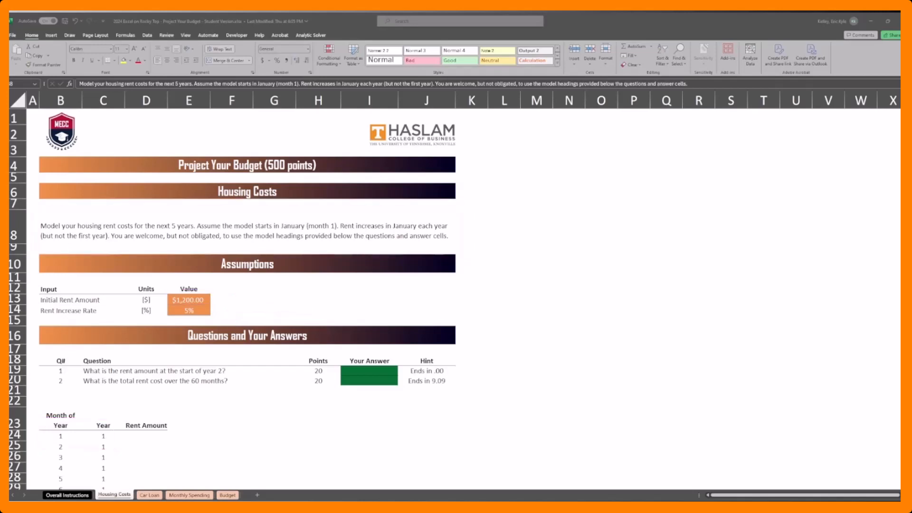
Step: Link the month 1, year 1 Rent Amount in D24 to the initial rent amount with =E13
click(140, 436)
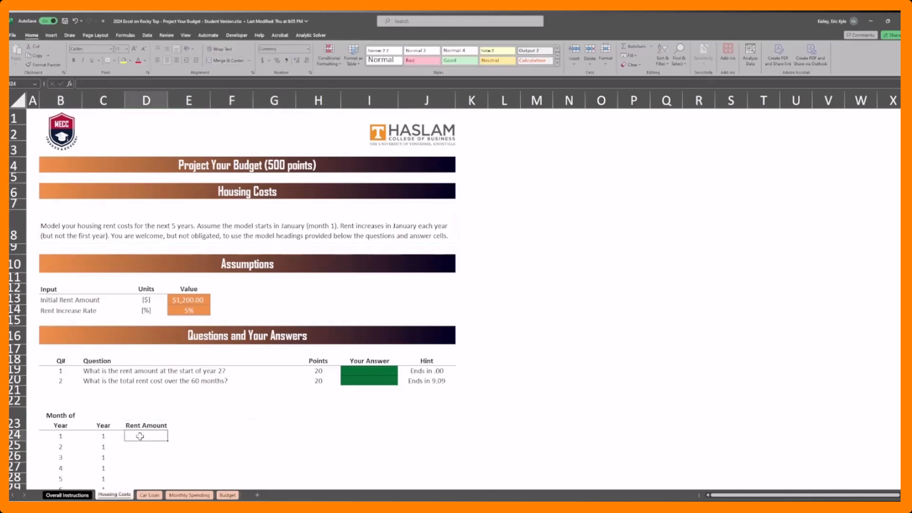
text(=)
key(Up)
key(Up)
key(Up)
key(Up)
key(Up)
key(Up)
key(Up)
key(Up)
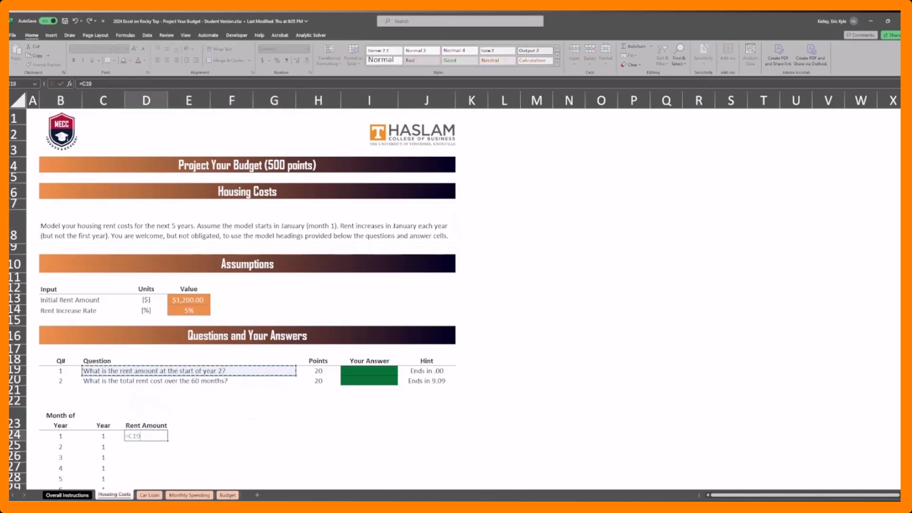
key(Up)
key(Up)
key(Up)
key(Right)
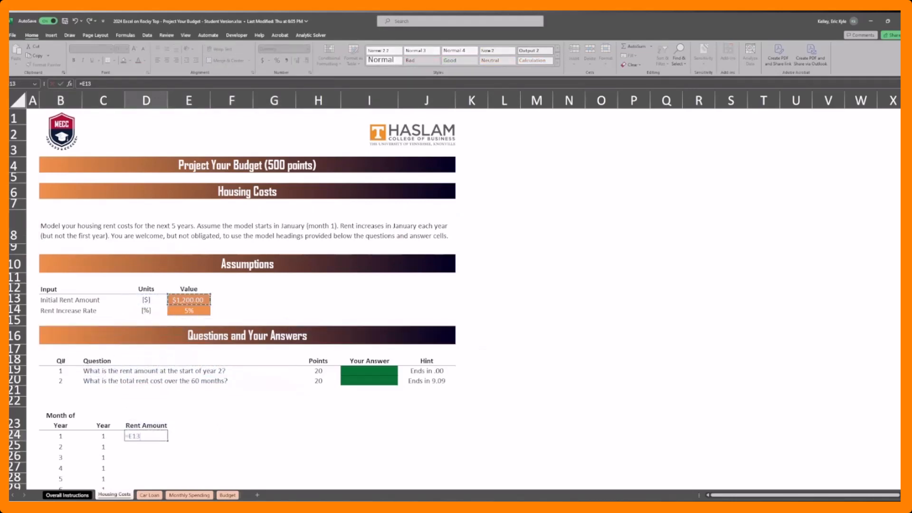
key(Return)
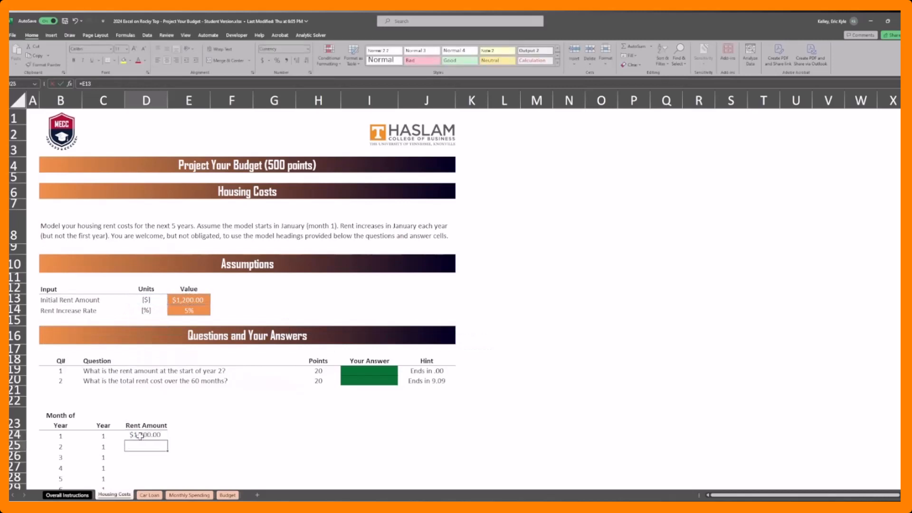
Step: Examine the Rent Amount and Year columns down to the start of year 2, check the assumptions, and return to D25
click(139, 436)
key(Down)
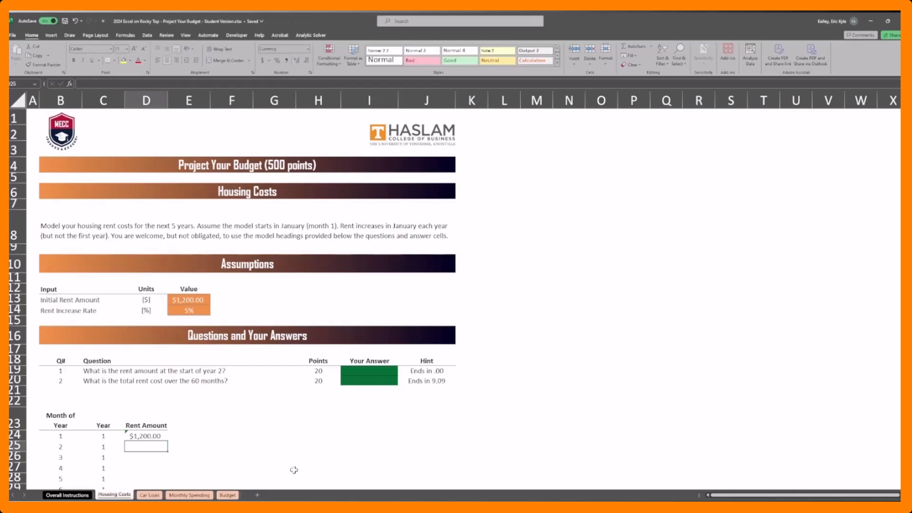
key(Up)
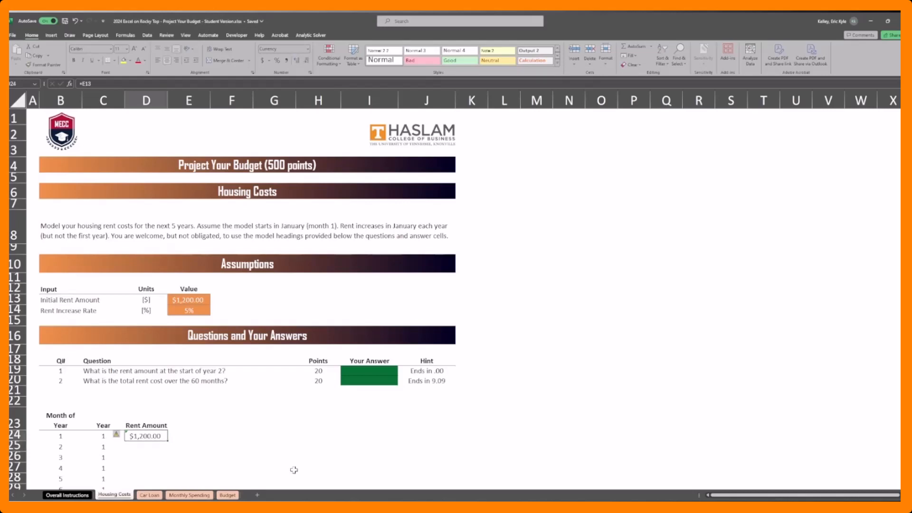
key(Down)
key(Left)
key(Up)
key(Down)
key(Right)
key(Down)
key(Down)
key(Down)
key(Down)
key(Down)
key(Down)
key(Down)
key(Down)
key(Down)
key(Down)
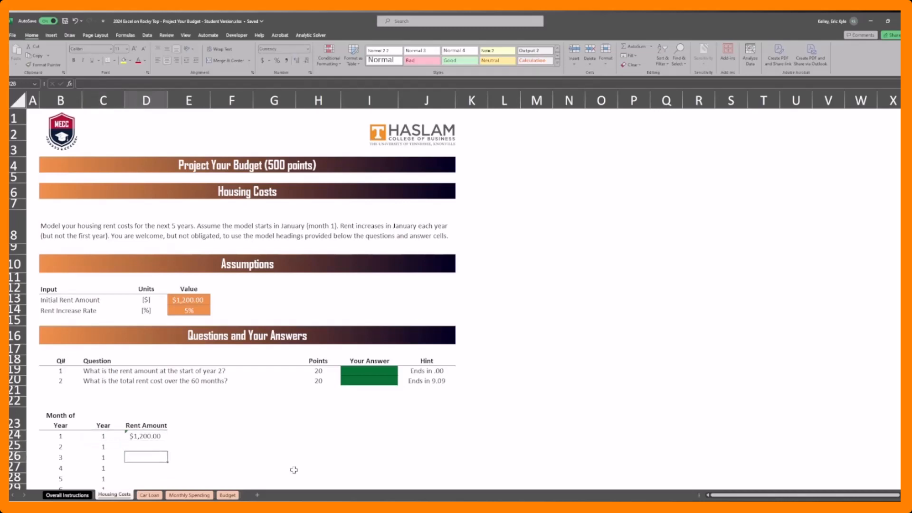
key(Down)
key(Left)
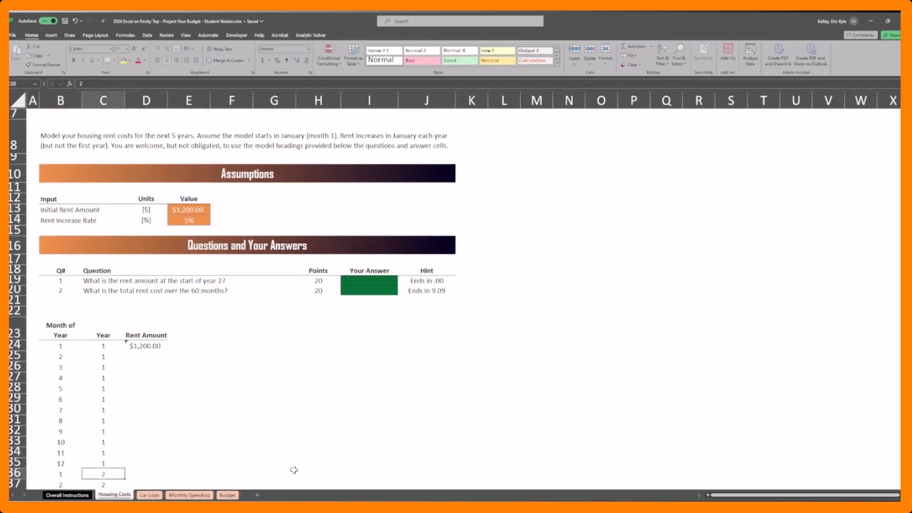
key(Right)
key(Up)
key(Up)
key(Up)
key(Up)
key(Up)
key(Up)
key(Up)
key(Up)
key(Up)
key(Up)
key(Up)
key(Up)
key(Up)
key(Up)
key(Up)
key(Up)
key(Up)
key(Up)
key(Up)
key(Up)
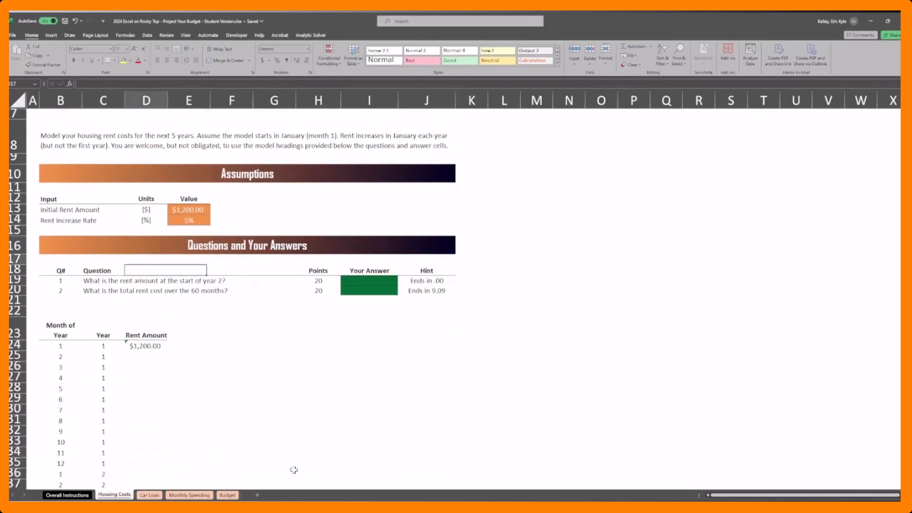
key(Down)
key(Down)
key(Right)
key(Down)
key(Down)
key(Down)
key(Down)
key(Down)
key(Down)
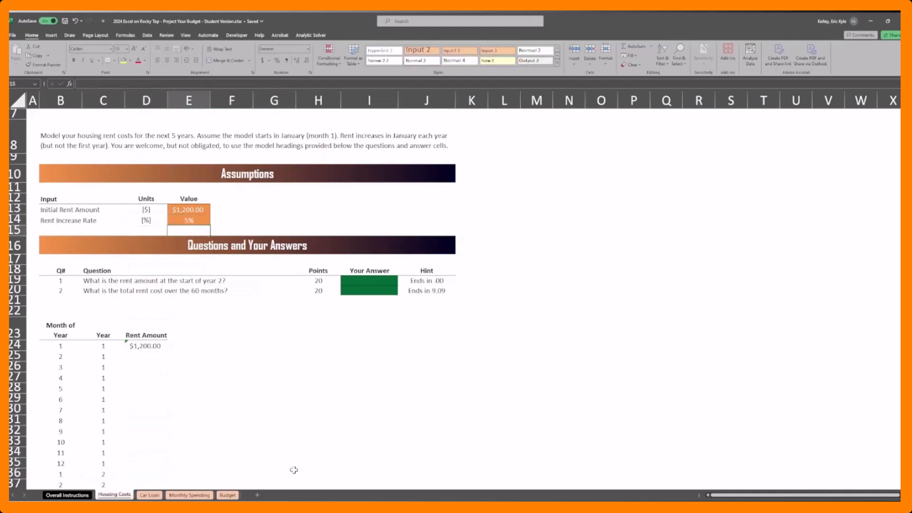
key(Down)
key(Down)
key(Down)
key(Down)
key(Down)
key(Down)
key(Up)
key(Left)
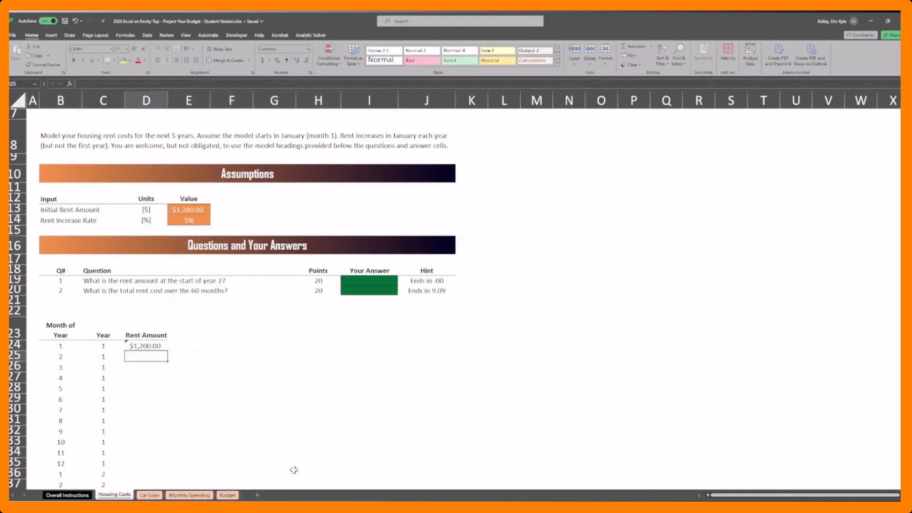
Step: Start an IF formula in D25 that tests C25=C24 and returns the previous rent D24 when the year is unchanged
text(=if()
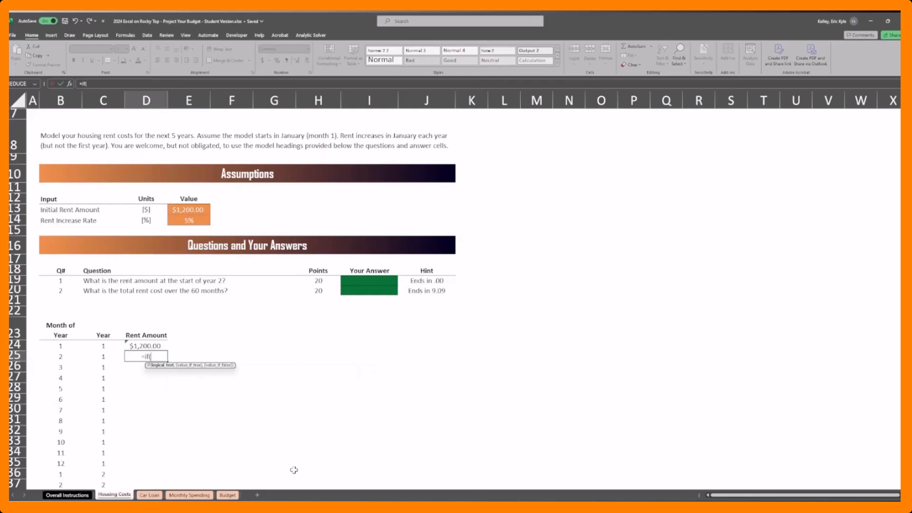
key(Left)
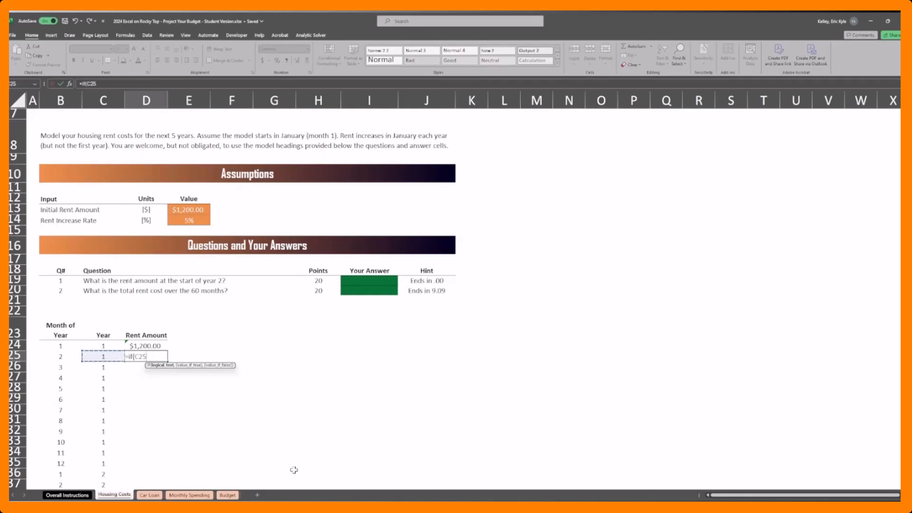
text(=)
key(Up)
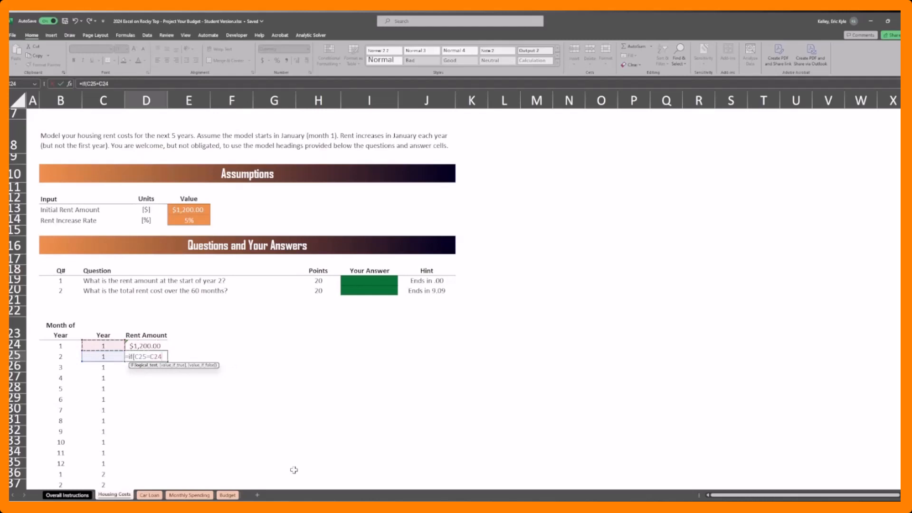
text(,)
key(Up)
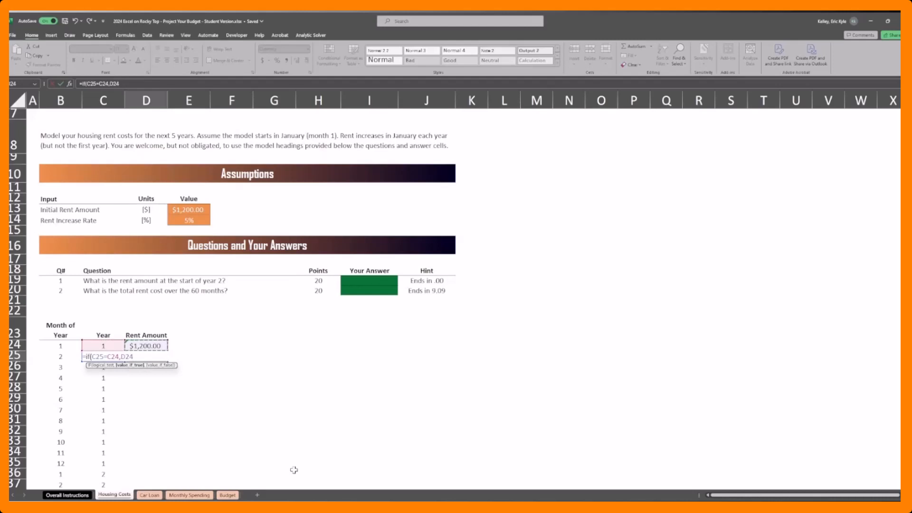
Step: Complete the IF formula in D25 with D24*(1+$E$14) as the false result and accept the closing-parenthesis correction
text(,)
key(Up)
key(Right)
text(*(1)
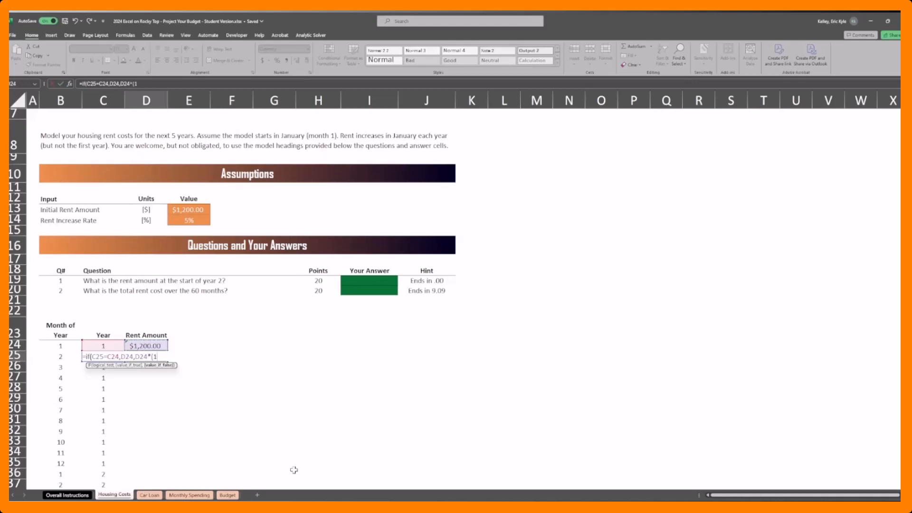
text(+)
key(Up)
key(Up)
key(Up)
key(Up)
key(Up)
key(Up)
key(Up)
key(Up)
key(Up)
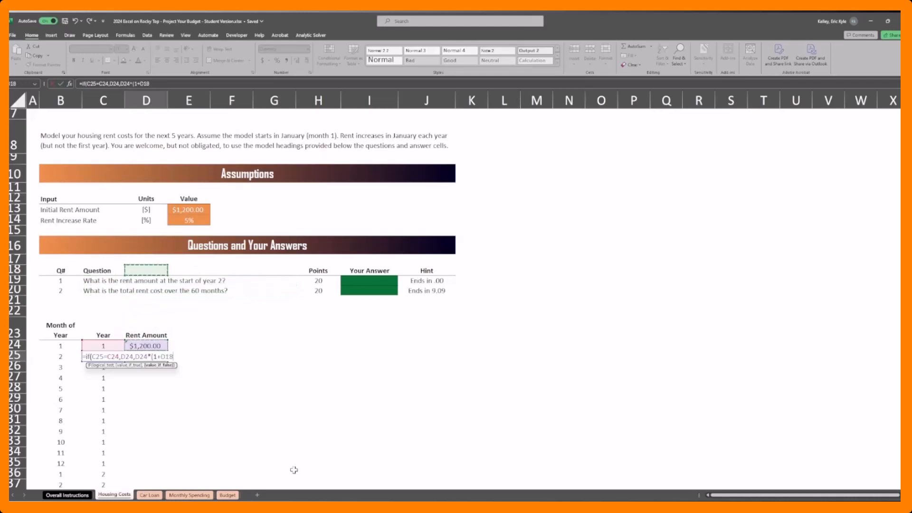
key(Up)
key(Right)
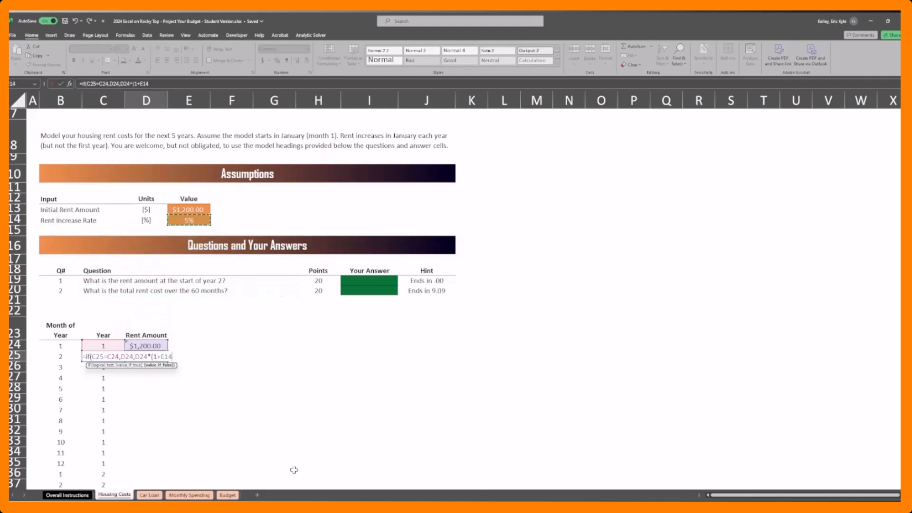
key(F4)
text())
key(Return)
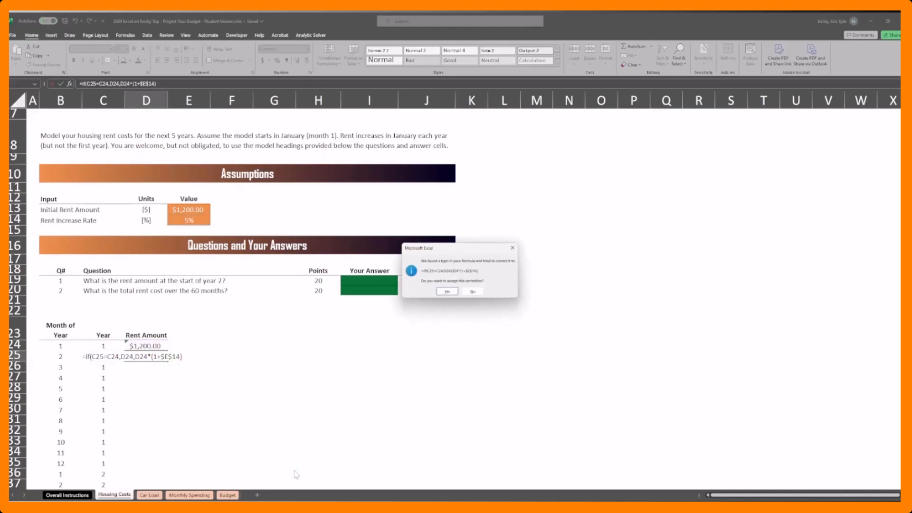
key(Return)
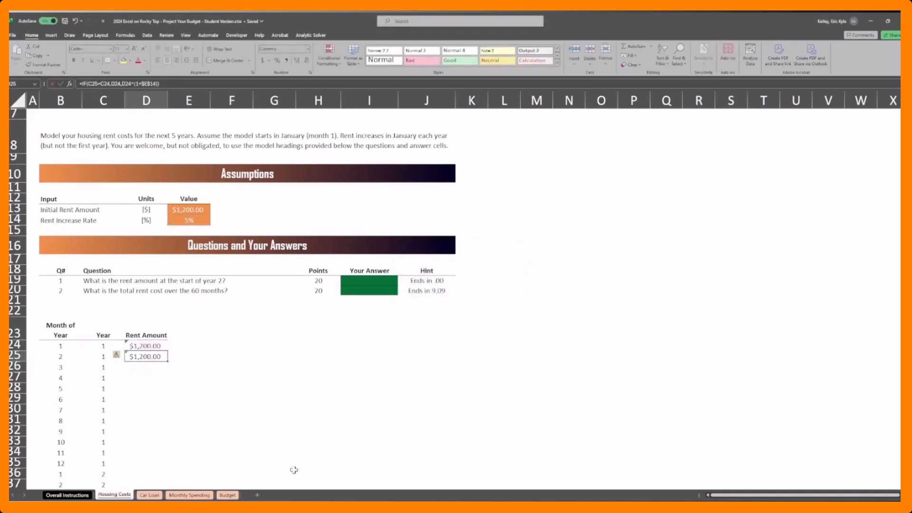
Step: Fill the rent formula from D25 down to D36, the first month of year 2, and inspect that cell
key(shift+Down)
key(shift+Down)
key(shift+Down)
key(shift+Down)
key(shift+Down)
key(shift+Down)
key(shift+Down)
key(shift+Down)
key(shift+Down)
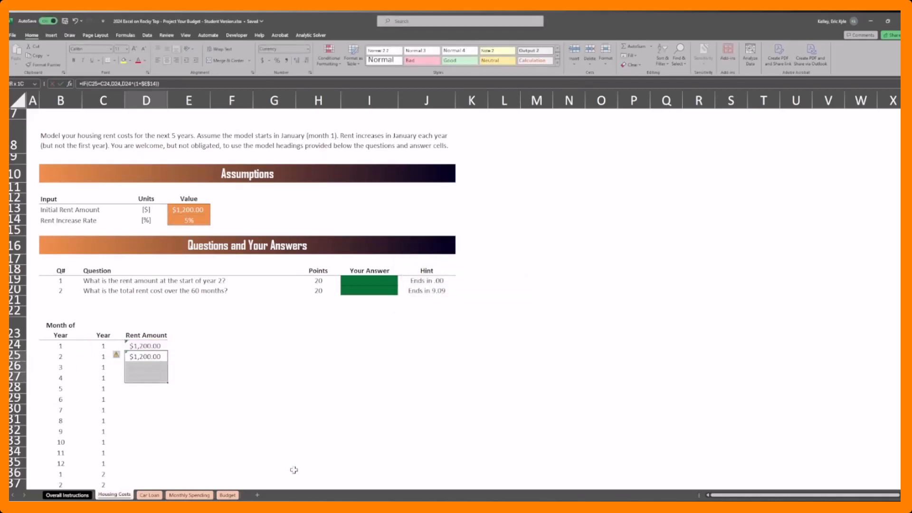
key(shift+Down)
key(shift+Down)
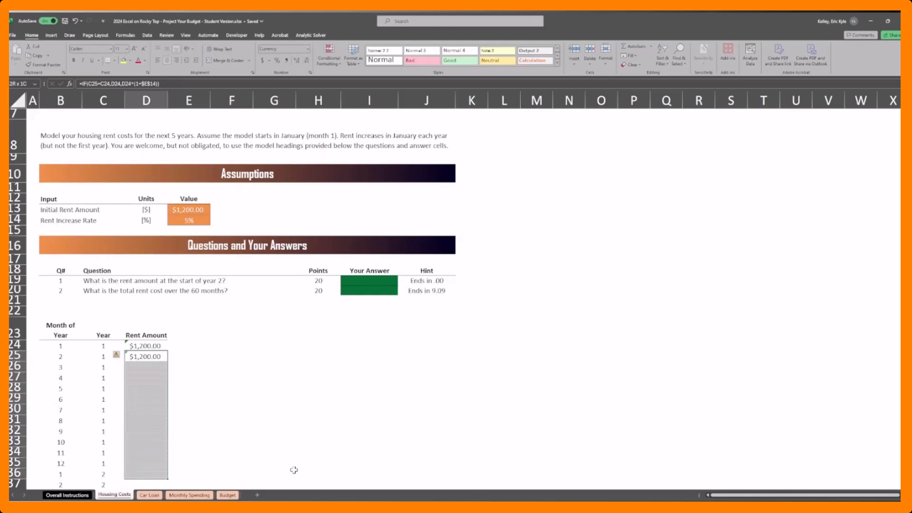
key(ctrl+d)
key(Down)
key(Down)
key(Down)
key(Down)
key(Down)
key(Down)
key(Down)
key(Down)
key(Down)
key(Down)
key(Down)
scroll(294, 469, down, 1)
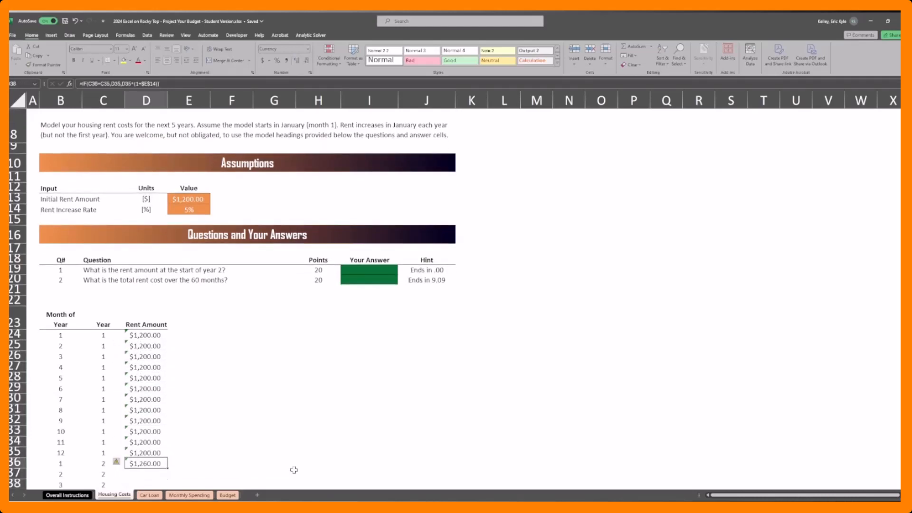
Step: Fill the rent formula from D36 down to D83, the last month of year 5
key(shift+Down)
key(shift+Down)
key(shift+Down)
key(shift+Down)
key(shift+Down)
key(shift+Down)
key(shift+Down)
key(shift+Down)
key(shift+Down)
key(shift+Down)
key(shift+Down)
key(shift+Down)
key(shift+Down)
key(shift+Down)
key(shift+Down)
key(shift+Down)
key(shift+Down)
key(shift+Down)
key(shift+Down)
key(shift+Down)
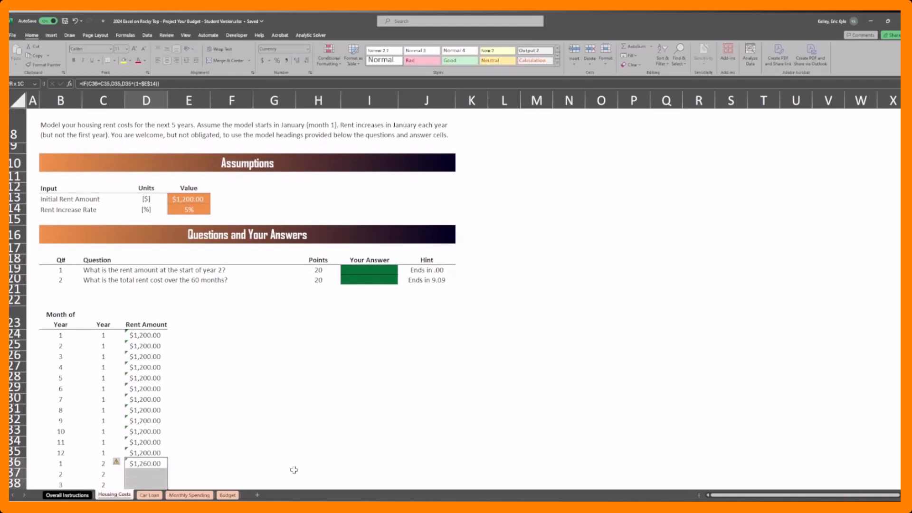
key(shift+Down)
key(shift+Down)
key(shift+Down)
key(shift+Down)
key(shift+Down)
key(shift+Down)
key(shift+Down)
key(shift+Down)
key(shift+Down)
key(shift+Down)
key(shift+Down)
key(shift+Down)
key(shift+Down)
key(shift+Down)
key(shift+Down)
key(shift+Down)
key(shift+Down)
key(shift+Down)
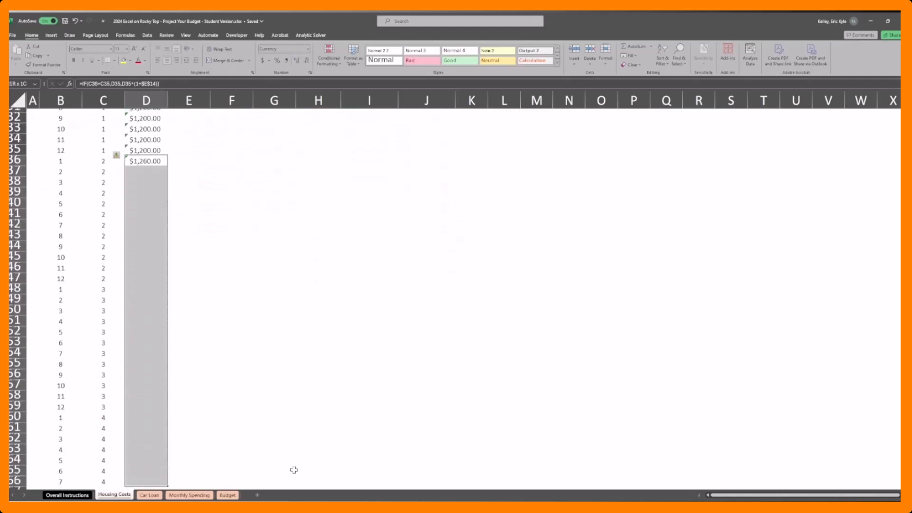
key(shift+Down)
key(shift+Down)
key(shift+Down)
key(shift+Down)
key(shift+Down)
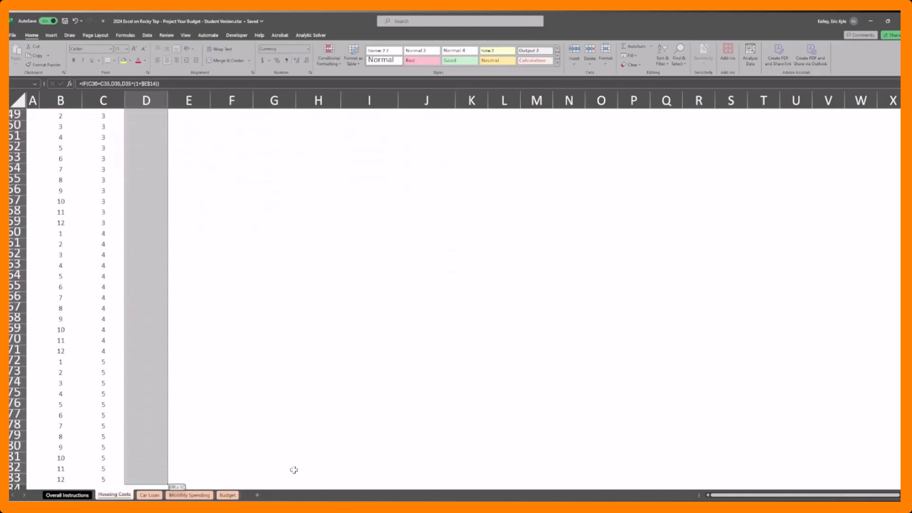
key(shift+Down)
key(ctrl+d)
Step: Answer question 1 in I19 with =D36, the rent for month 1 of year 2, and compare it with the hint
key(Up)
key(Up)
key(Up)
key(Up)
key(Up)
key(Up)
key(Up)
key(Up)
key(Up)
key(Up)
key(Up)
key(Up)
key(Up)
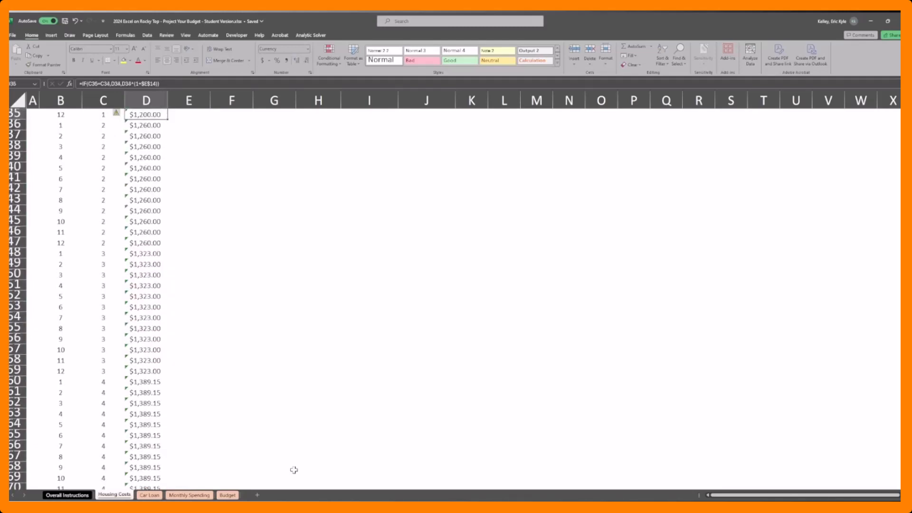
key(Up)
key(Up)
key(Up)
key(Up)
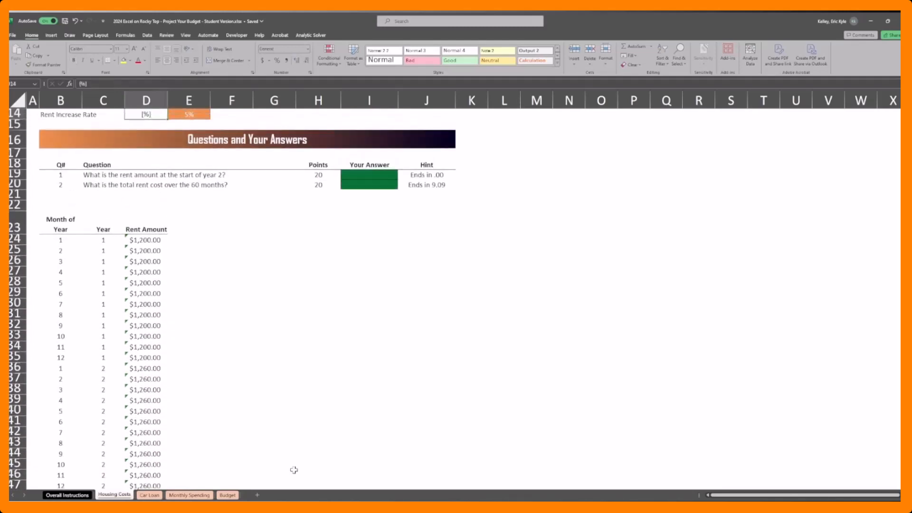
key(Right)
key(Right)
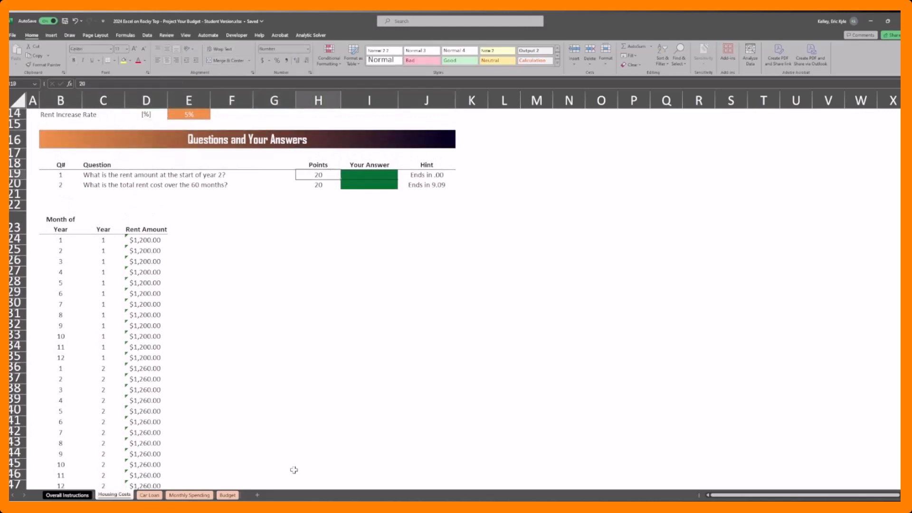
text(=)
key(Down)
key(Down)
key(Down)
key(Down)
key(Down)
key(Down)
key(Down)
key(Down)
key(Down)
key(Down)
key(Down)
key(Down)
key(Down)
key(Left)
key(Left)
key(Left)
key(Left)
key(Left)
key(Down)
key(Down)
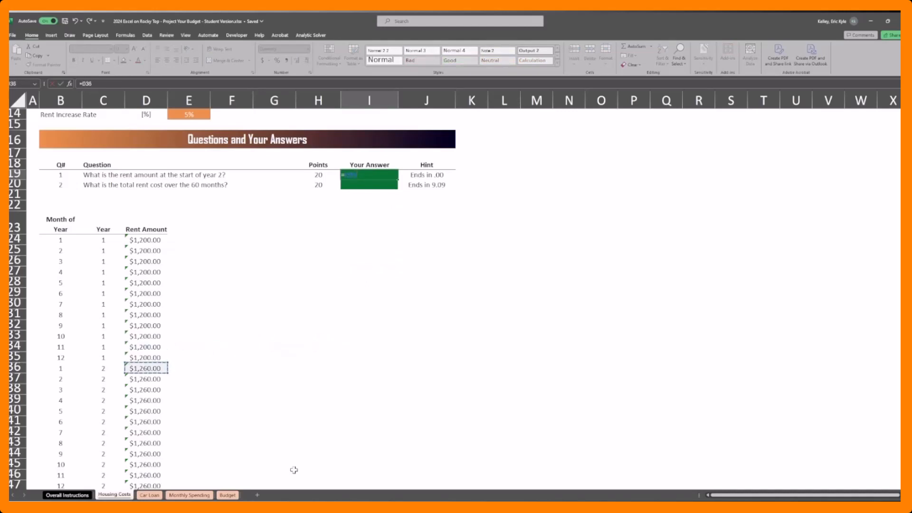
key(Return)
key(Up)
key(Right)
key(Left)
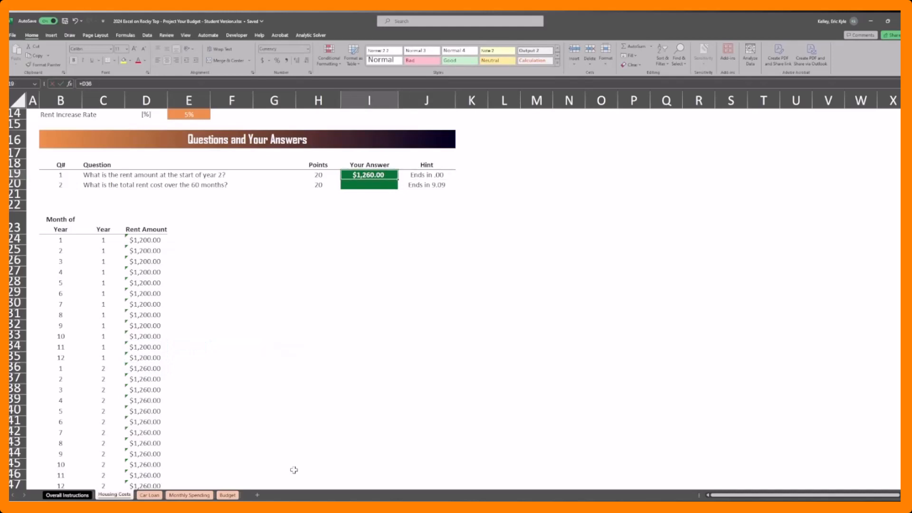
Step: Answer question 2 in I20 with the total of the rent amounts, =SUM(D24:D83), and compare it with the hint
key(Down)
text(=sum()
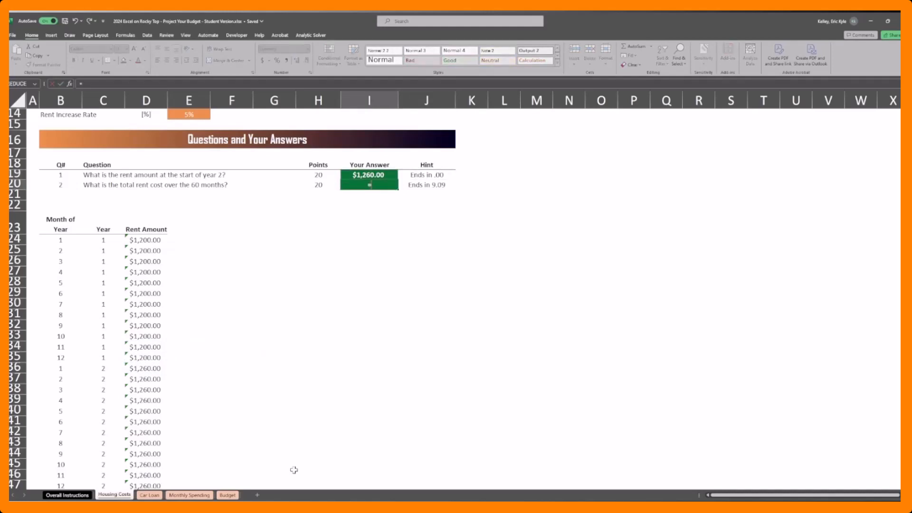
key(Left)
key(Left)
key(Left)
key(Right)
key(Right)
key(Left)
key(Down)
key(Down)
key(Down)
key(Down)
key(Left)
key(Left)
key(Left)
key(ctrl+shift+Down)
key(Return)
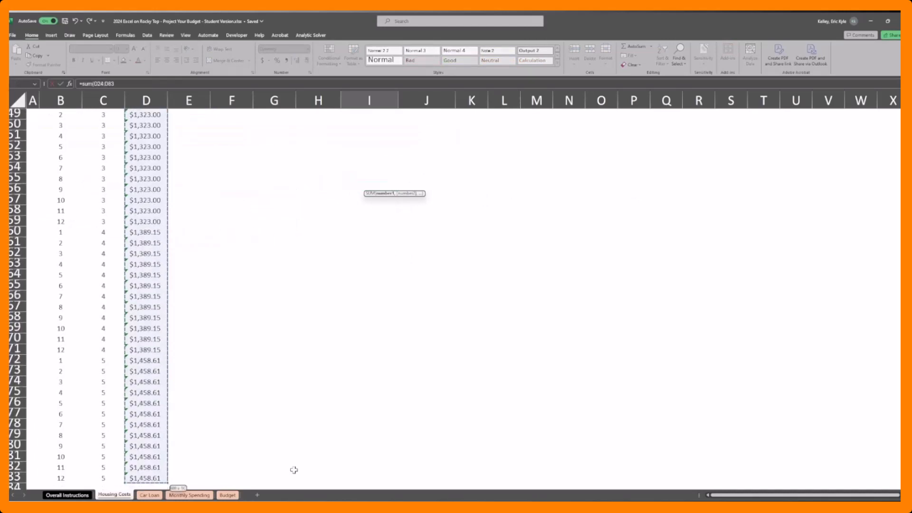
key(Up)
key(Up)
key(Up)
key(Down)
key(Down)
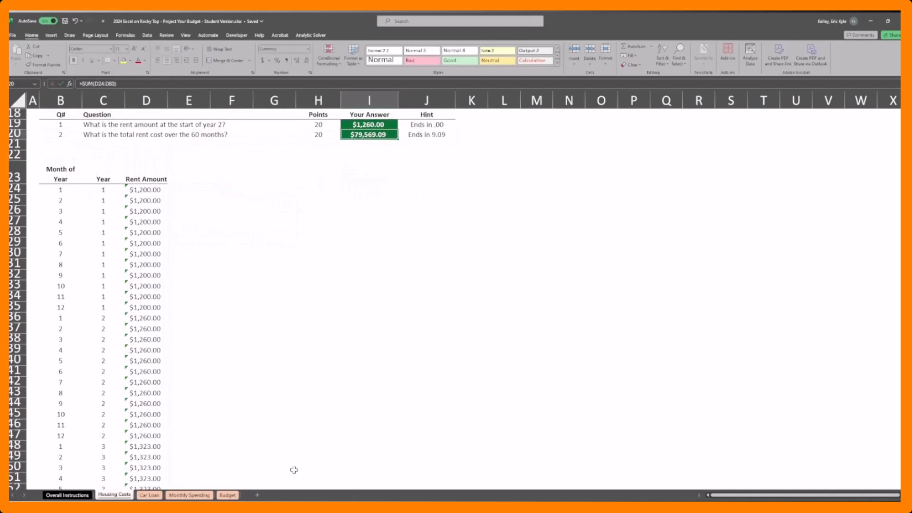
key(Right)
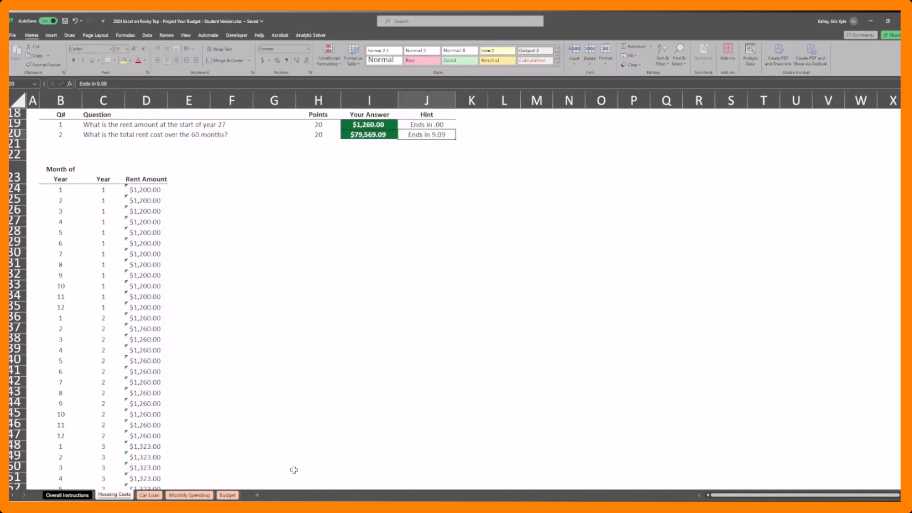
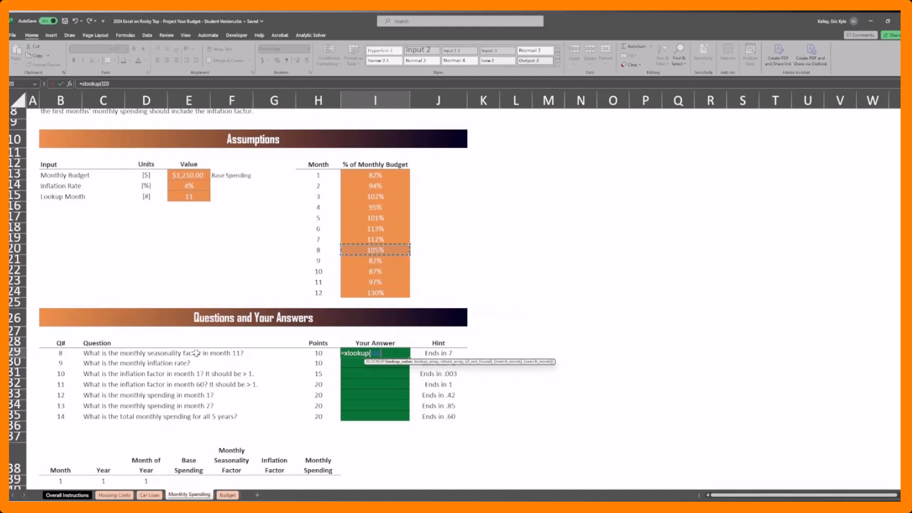
Step: Use the lookup month in E15 as the lookup value of the XLOOKUP formula in I29
key(Left)
key(Left)
key(Left)
key(Left)
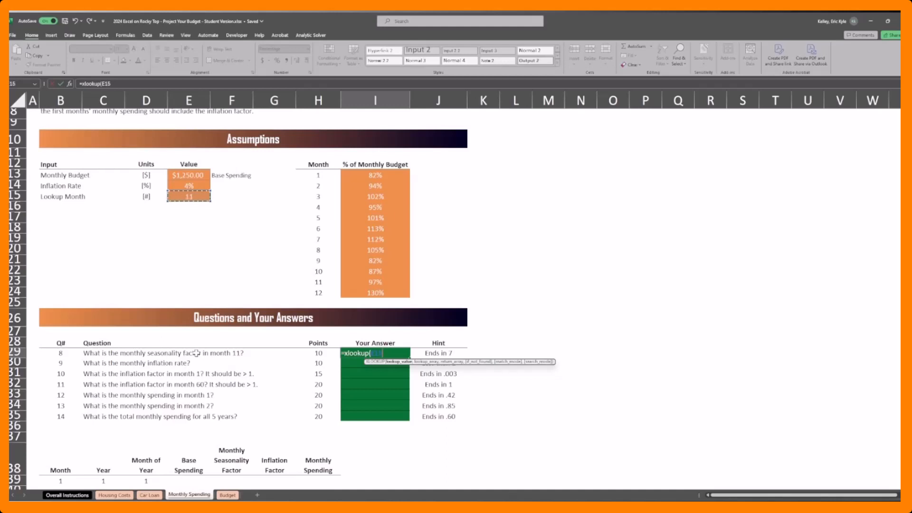
text(,)
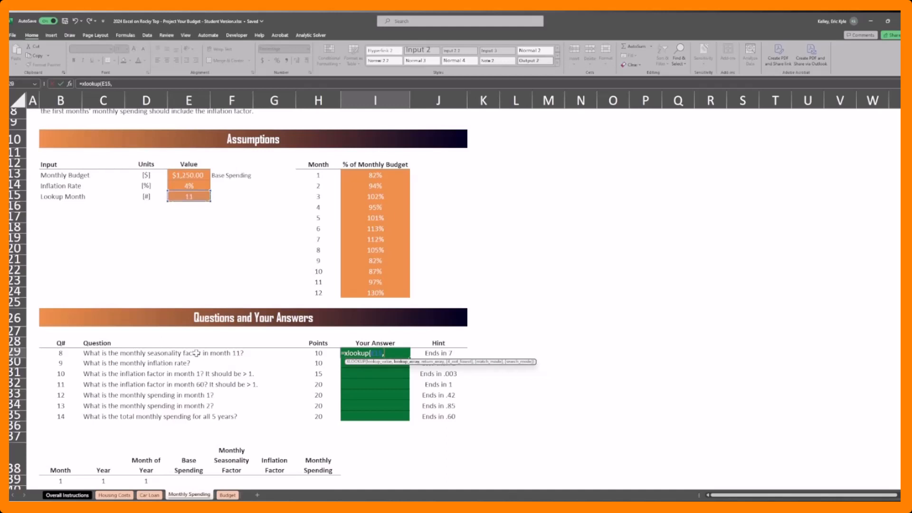
Step: Set the lookup array of the XLOOKUP in I29 to the month numbers with the absolute range $H$13:$H$24
key(Up)
key(Up)
key(Up)
key(Up)
key(Up)
key(Up)
key(Up)
key(Left)
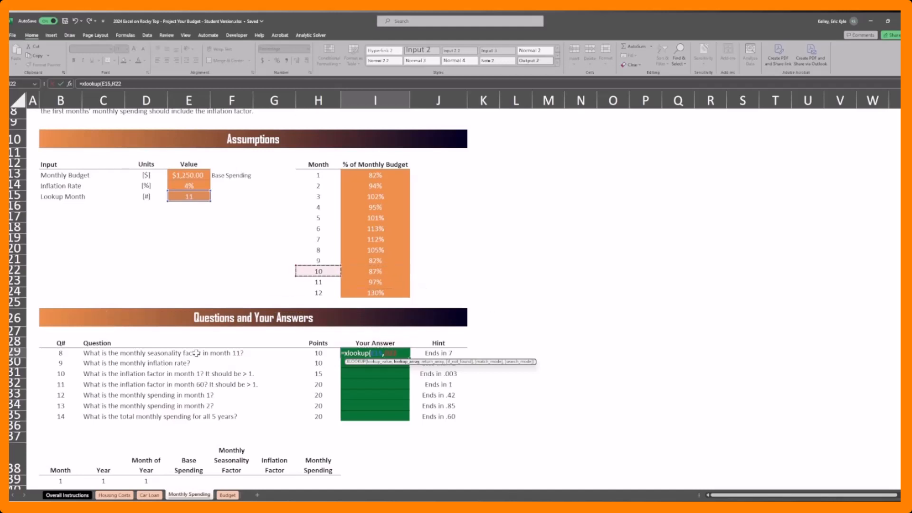
key(Down)
key(Down)
key(ctrl+shift+Up)
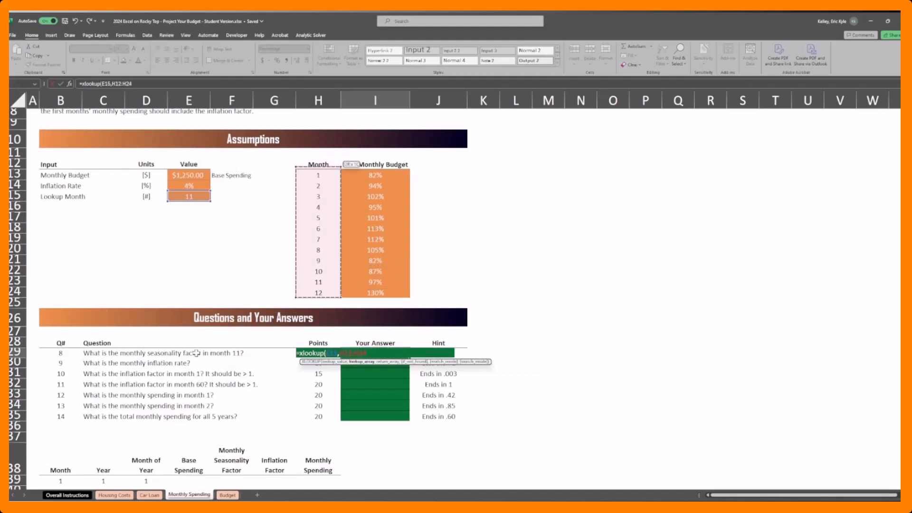
key(shift+Down)
key(F4)
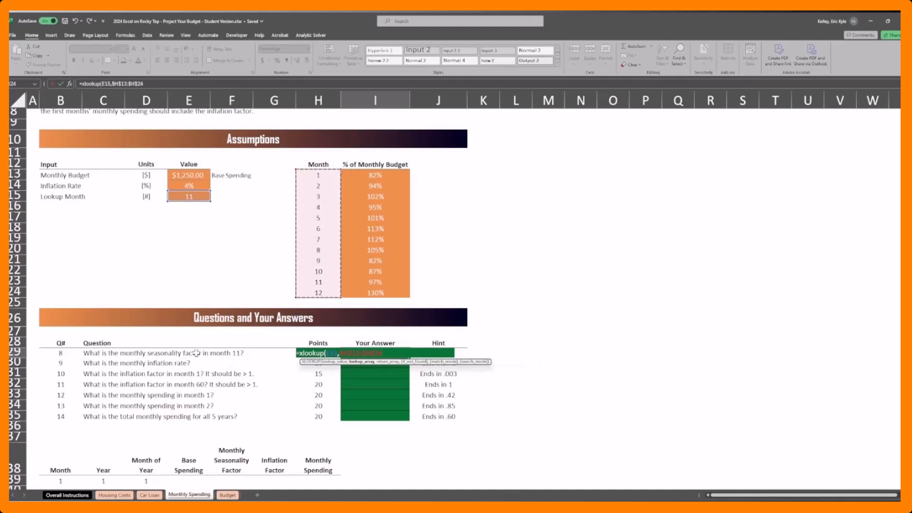
Step: Set the return array to the budget percentages in $I$13:$I$24 and enter the XLOOKUP as the answer to question 8
text(,)
key(Up)
key(Up)
key(Up)
key(Up)
key(Up)
key(shift+Up)
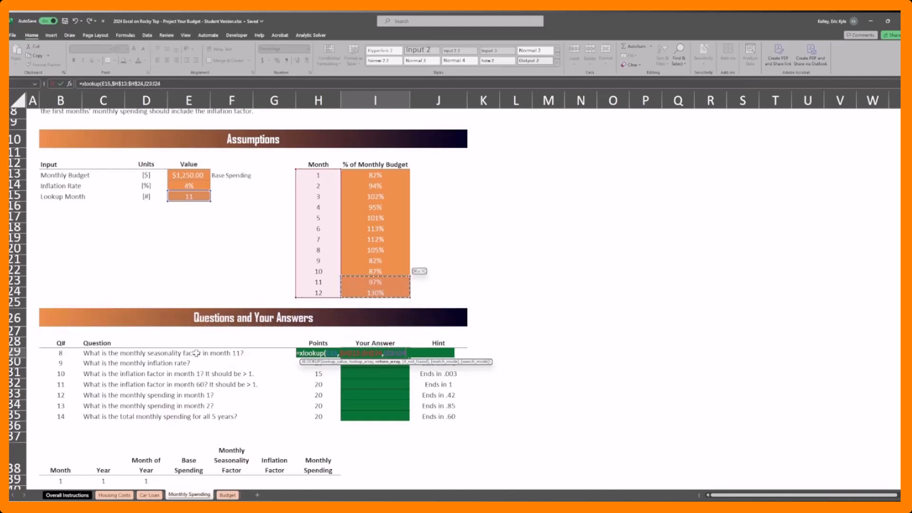
key(shift+Up)
key(shift+Up)
key(shift+Up)
key(shift+Up)
key(shift+Up)
key(shift+Up)
key(shift+Up)
key(shift+Up)
key(shift+Up)
key(shift+Up)
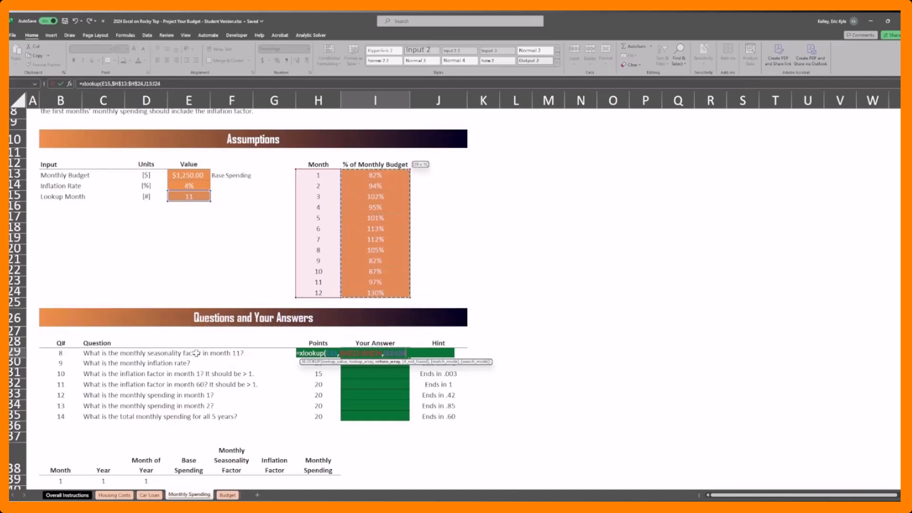
key(F4)
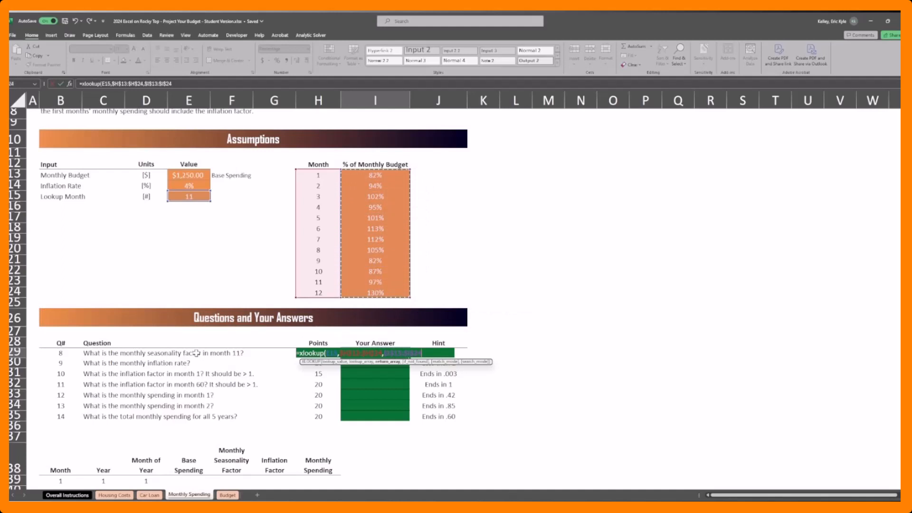
key(ctrl+Return)
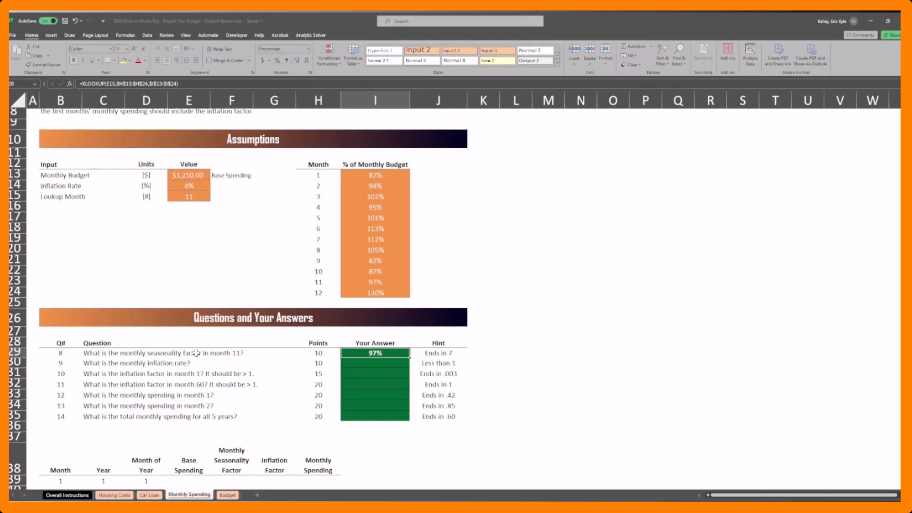
Step: Review the Monthly Spending instructions and the Inflation Rate assumption for question 9, and return to its answer cell I30
key(Down)
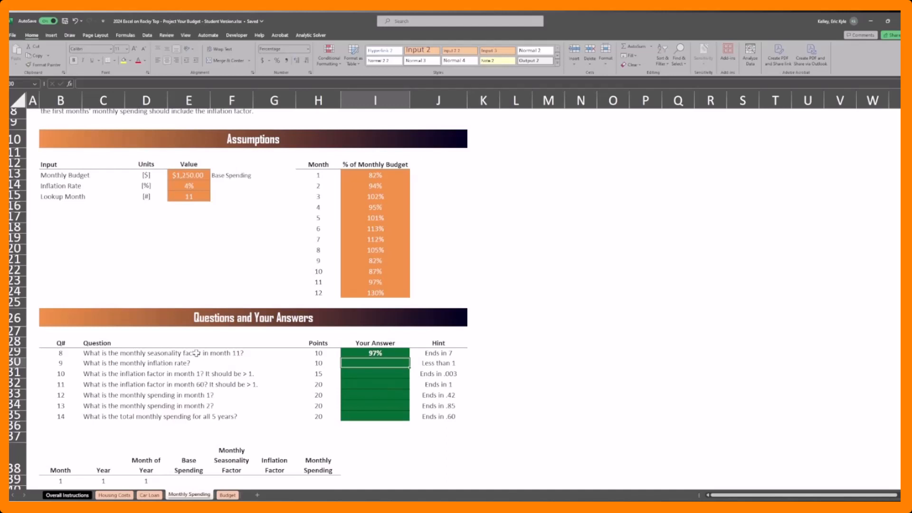
key(ctrl+Left)
key(ctrl+Left)
key(Right)
key(ctrl+Up)
key(ctrl+Up)
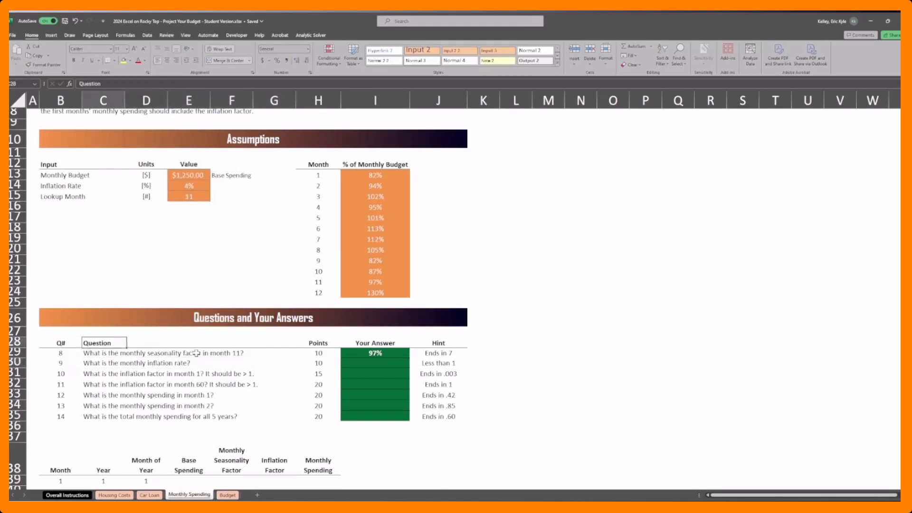
key(Right)
key(Down)
key(ctrl+Down)
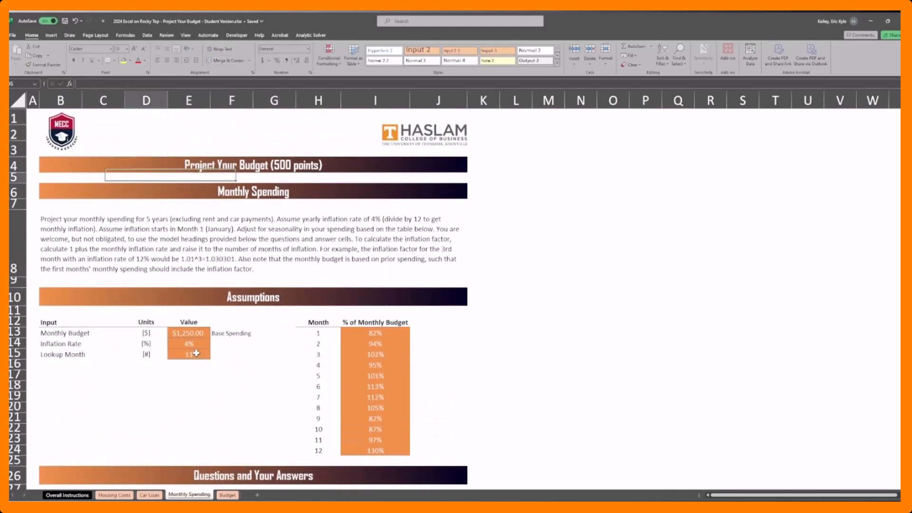
key(Down)
key(Down)
key(Right)
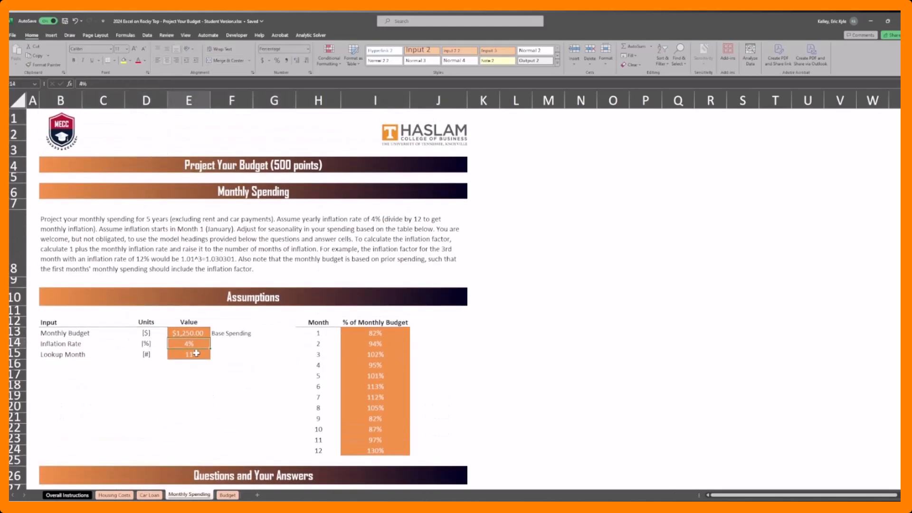
key(Down)
key(Down)
key(Down)
key(Down)
key(Down)
key(Down)
key(Down)
key(Down)
key(Down)
key(Down)
key(Down)
key(Down)
key(Down)
key(Down)
key(Down)
key(Down)
key(Down)
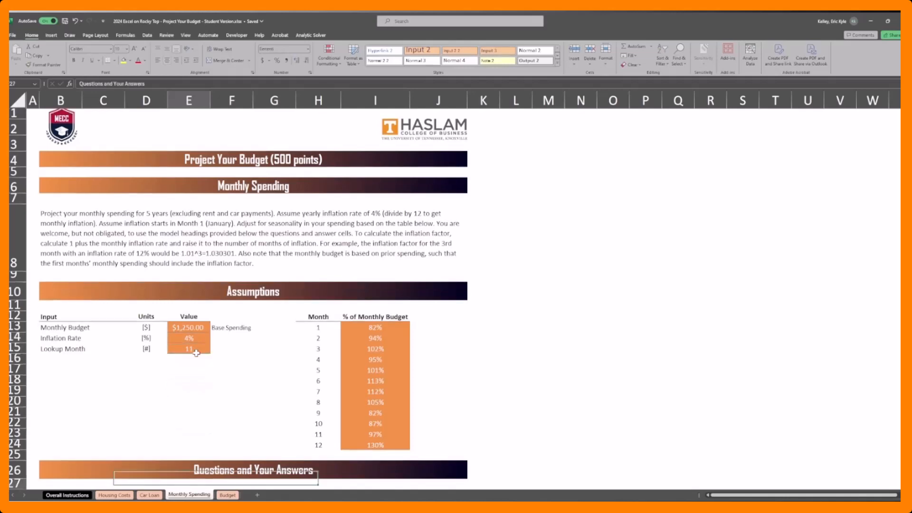
key(Up)
key(Right)
key(Right)
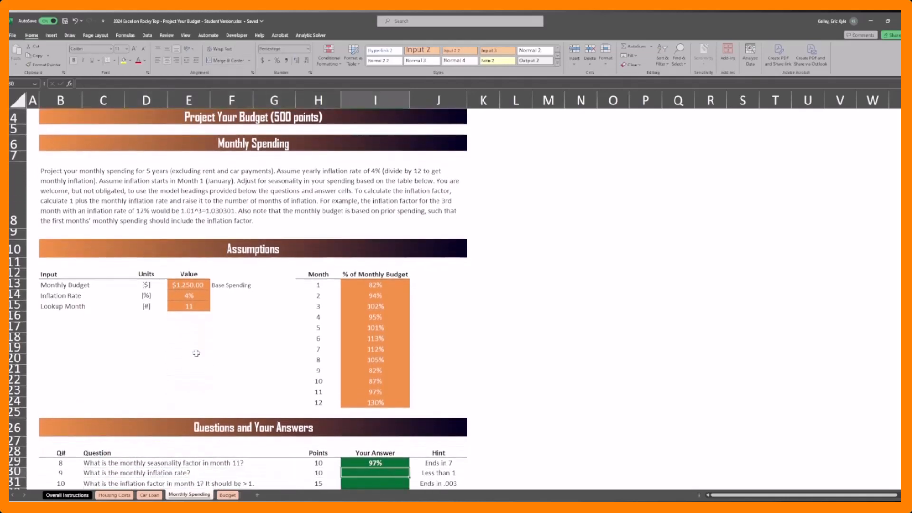
Step: Answer question 9 in I30 with the yearly inflation rate divided by 12, =E14/12
text(=)
key(Left)
key(Left)
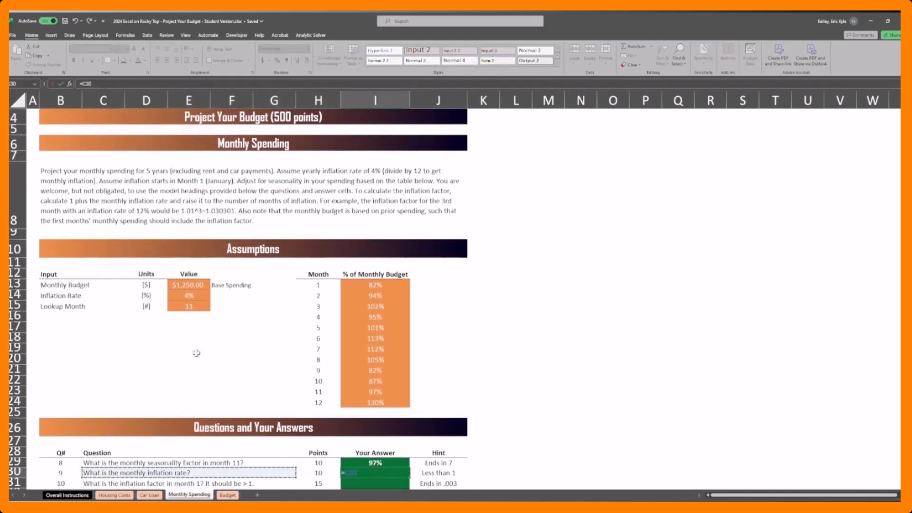
key(Up)
key(Up)
key(Up)
key(Up)
key(Up)
key(Up)
key(Up)
key(Up)
key(Up)
key(Up)
key(Up)
key(Up)
key(Up)
key(Up)
key(Up)
key(Up)
key(Up)
key(Up)
key(Up)
key(Up)
key(Down)
key(Down)
key(Down)
key(Down)
key(Down)
key(Down)
key(Down)
key(Down)
key(Down)
key(Down)
key(Down)
key(Down)
key(Down)
key(Down)
key(Down)
key(Down)
key(Down)
key(Down)
key(Down)
key(Down)
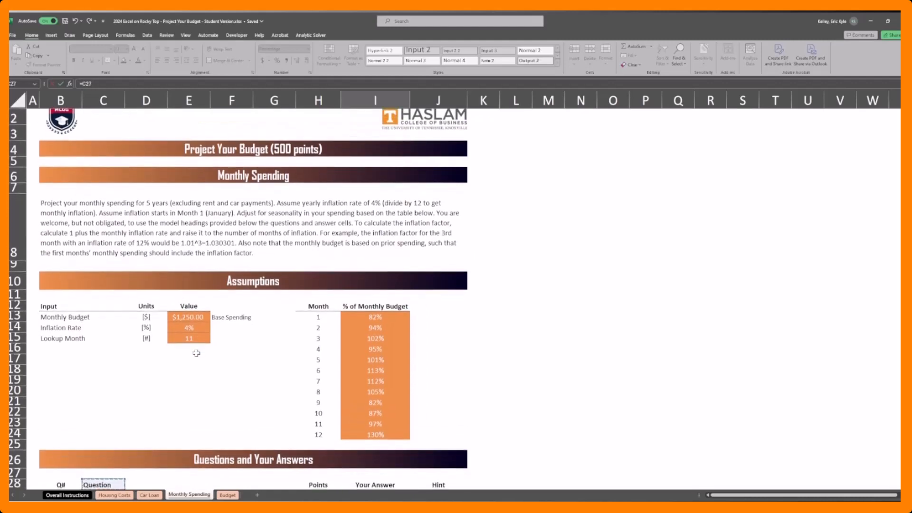
key(Up)
key(Up)
key(Up)
key(Up)
key(Up)
key(Up)
key(Up)
key(Up)
key(Up)
key(Up)
key(Up)
key(Up)
key(Up)
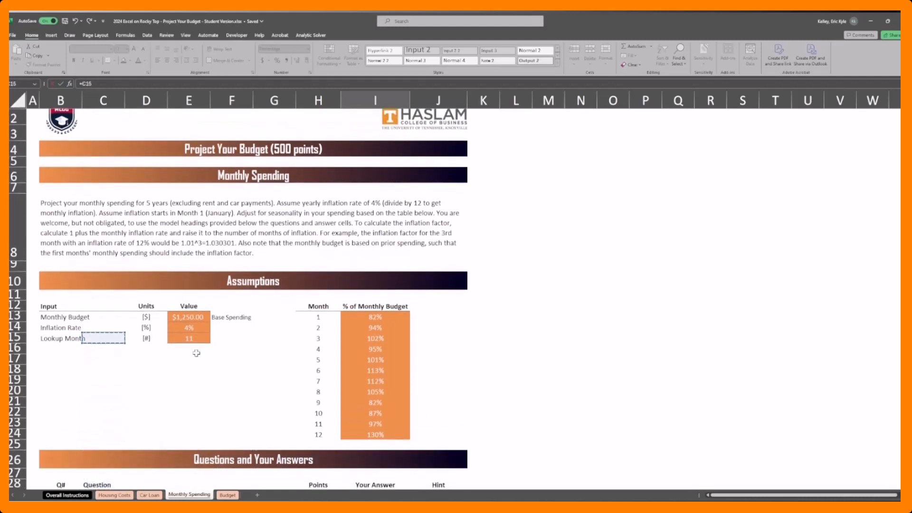
key(Right)
key(Right)
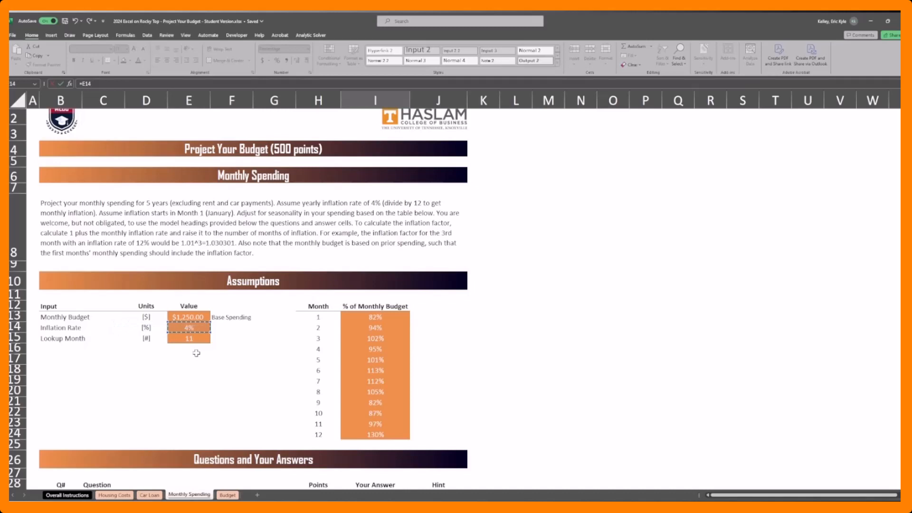
text(/12))
key(Return)
key(Return)
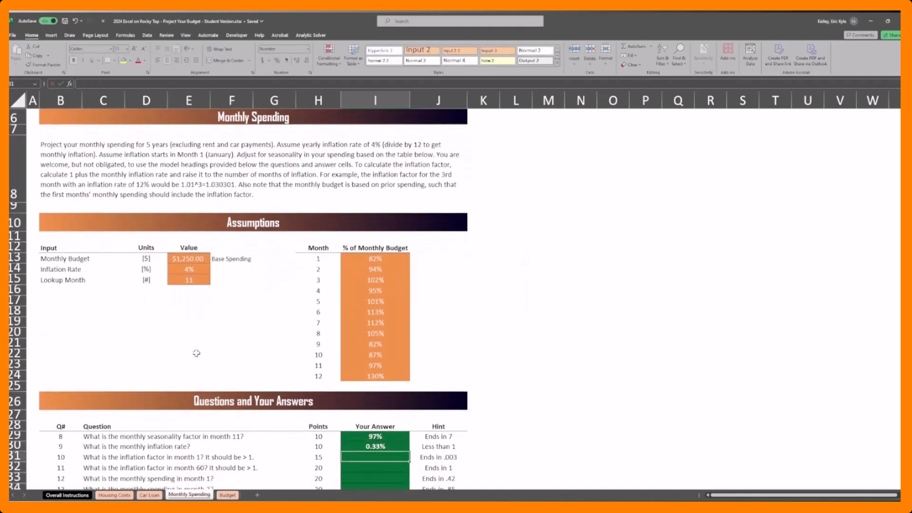
Step: Enter the month 1 base spending in E39 as an absolute reference to the monthly budget, =$E$13
key(Down)
key(Down)
key(Down)
key(Down)
key(Down)
key(Down)
key(Down)
key(Down)
key(Down)
key(Down)
key(Down)
key(Down)
key(Down)
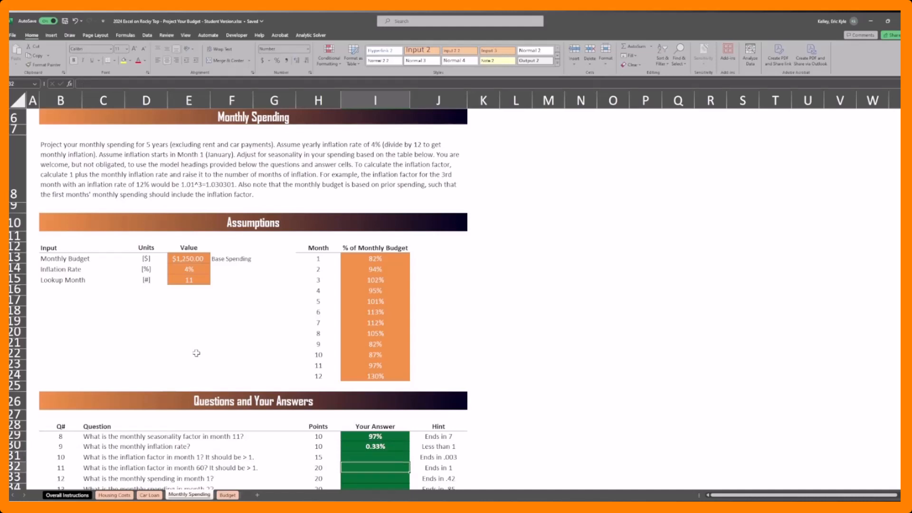
key(Up)
key(Up)
key(Up)
key(Up)
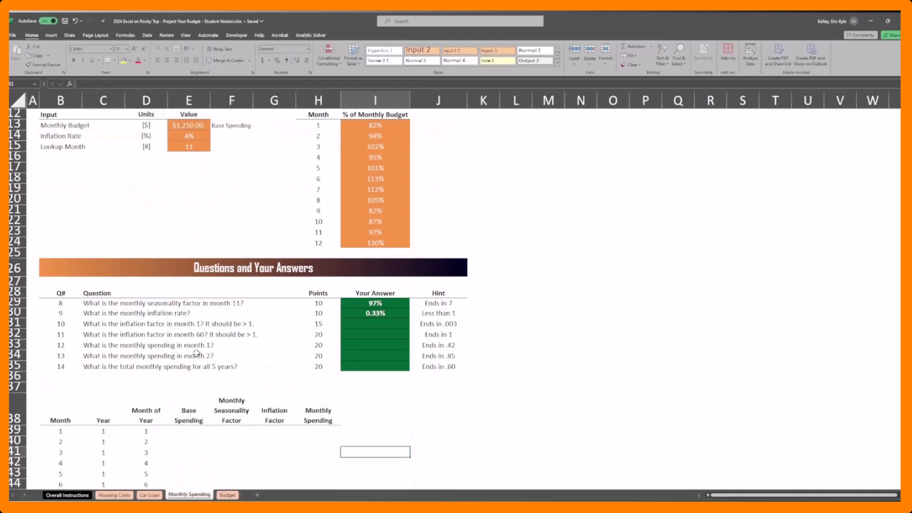
key(Left)
key(Left)
key(Left)
key(Left)
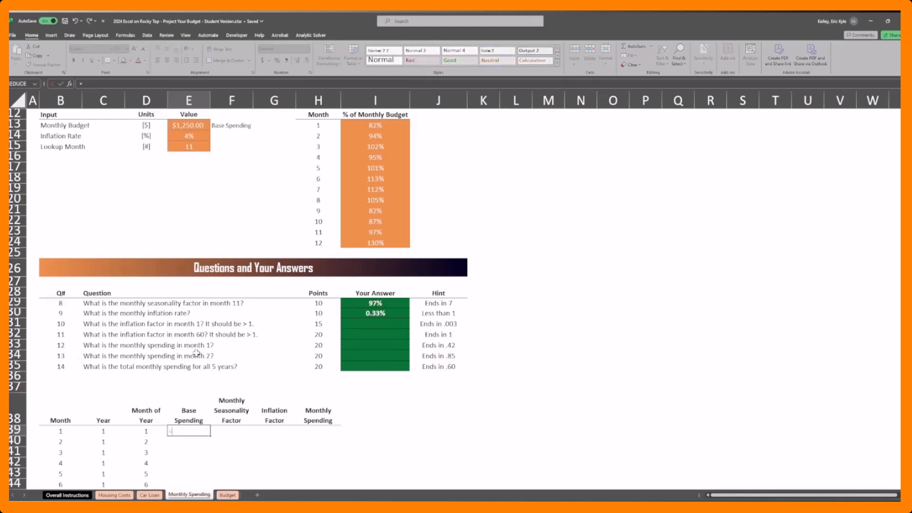
text(=)
key(Up)
key(Up)
key(Up)
key(Up)
key(Up)
key(Up)
key(Up)
key(Up)
key(Up)
key(Up)
key(Up)
key(Up)
key(Up)
key(Up)
key(Up)
key(Up)
key(Up)
key(Up)
key(Up)
key(Up)
key(Up)
key(Up)
key(Up)
key(Up)
key(Up)
key(Up)
key(F4)
key(ctrl+Return)
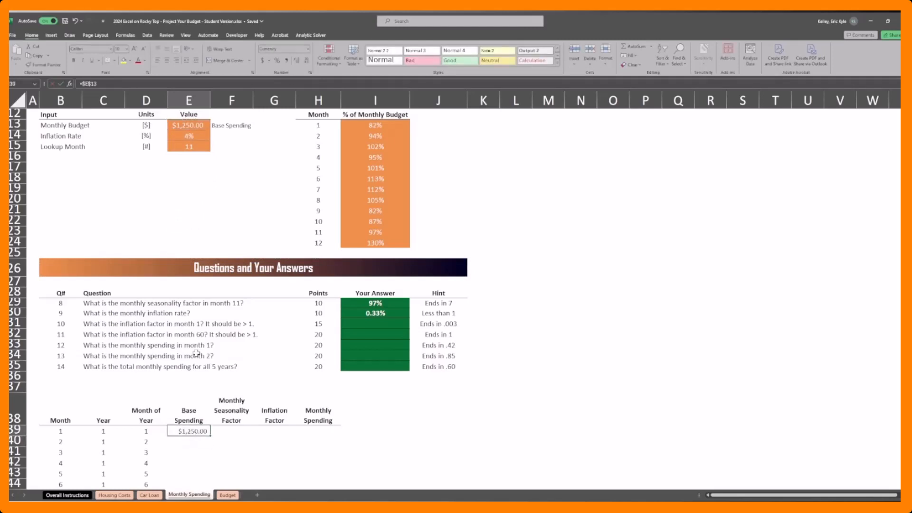
Step: Fill the base spending formula from E39 down to E98, the row of month 60, and return to E39
key(Left)
key(ctrl+Down)
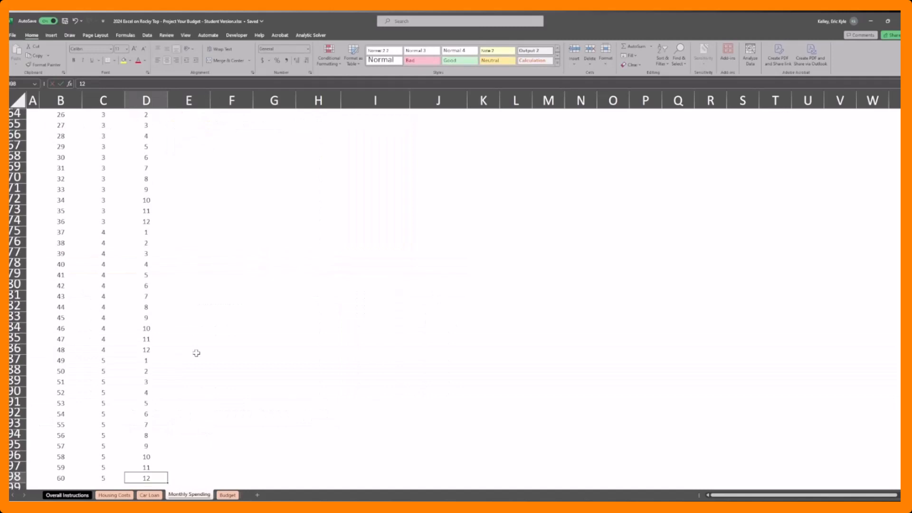
key(Right)
key(ctrl+shift+Up)
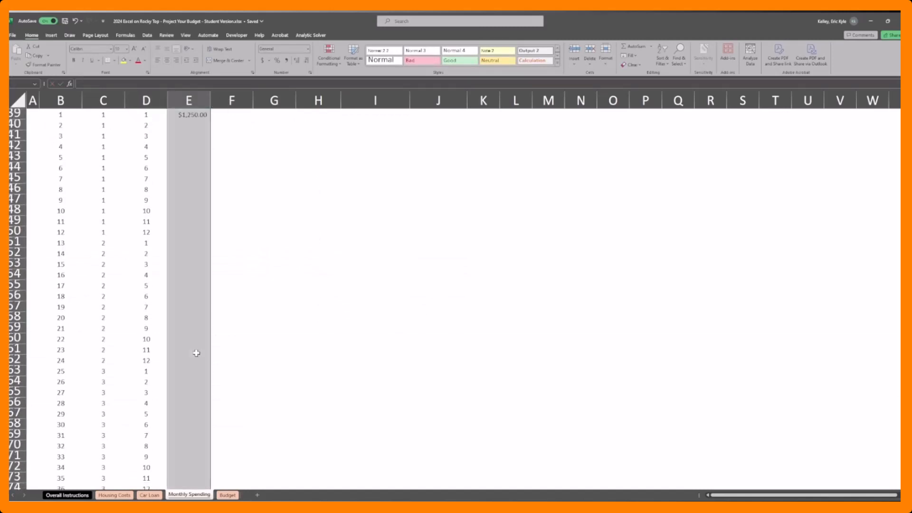
key(ctrl+d)
key(Up)
key(Up)
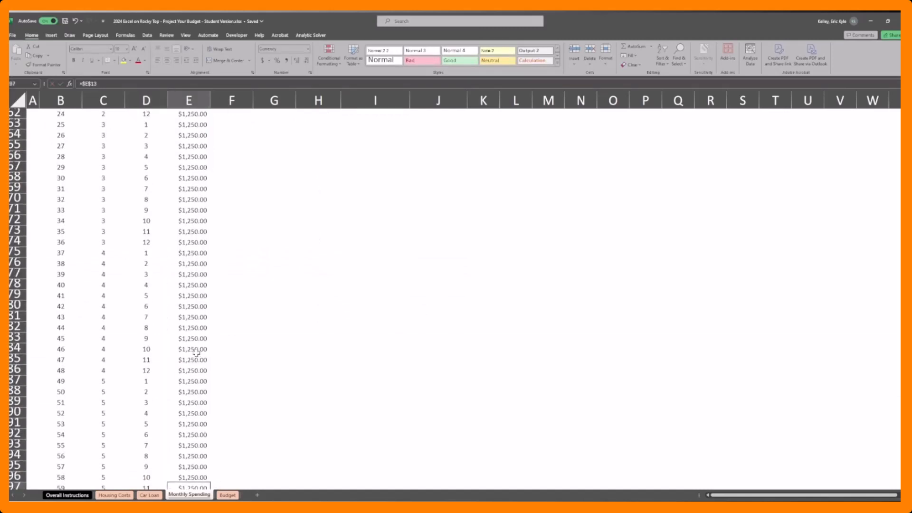
key(ctrl+Up)
key(Up)
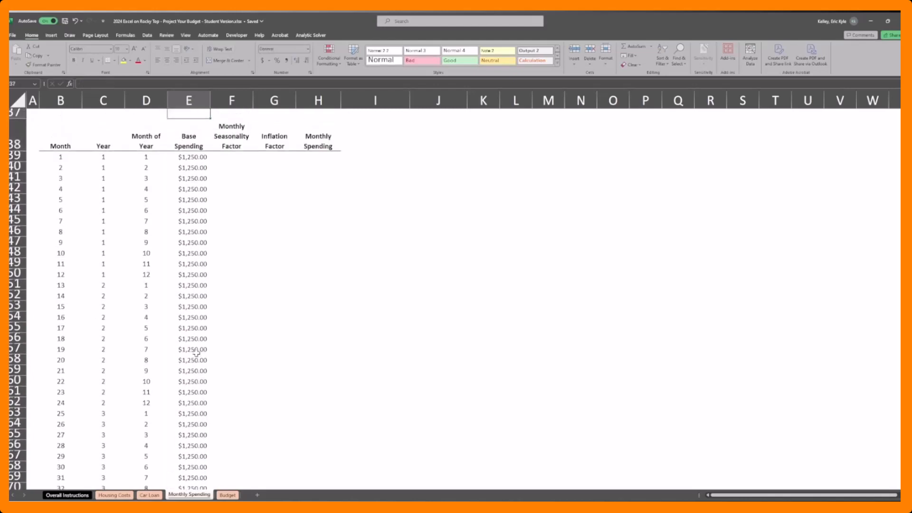
key(Down)
key(Down)
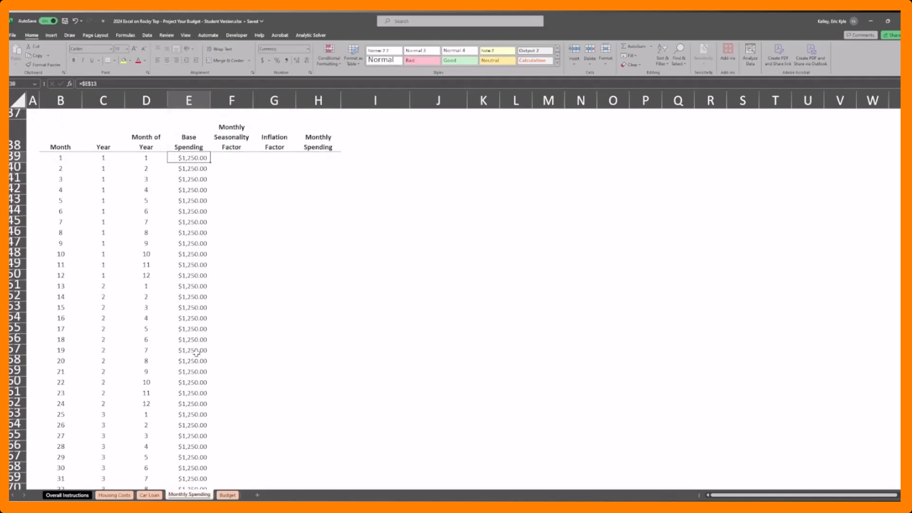
Step: Copy the text of the XLOOKUP formula from question 8's answer cell I29, leaving that cell unchanged
key(Right)
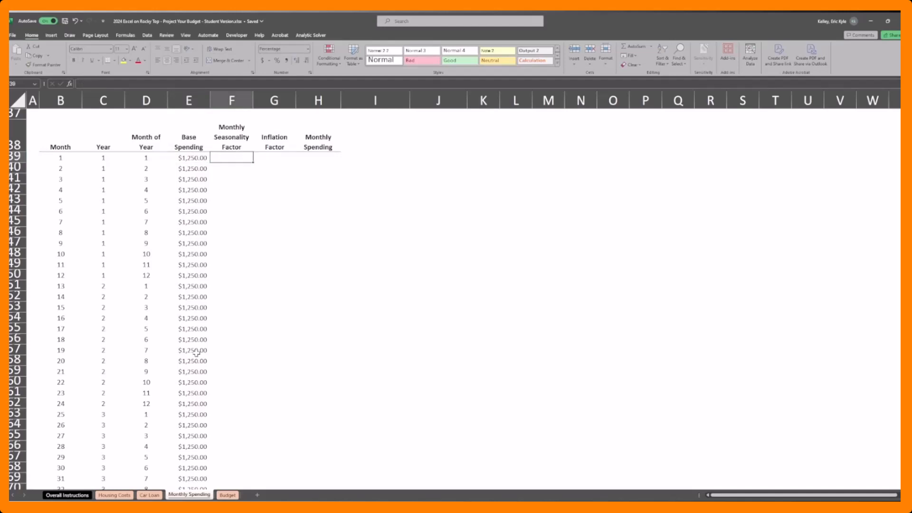
key(Up)
key(Up)
key(Up)
key(Up)
key(Up)
key(Up)
key(Up)
key(Up)
key(Up)
key(Up)
key(Up)
key(Up)
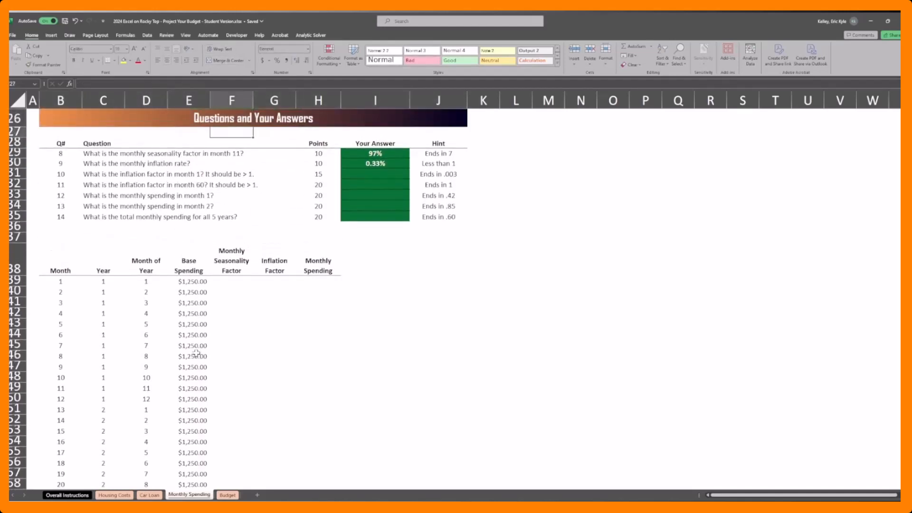
key(Down)
key(Down)
key(Right)
key(Right)
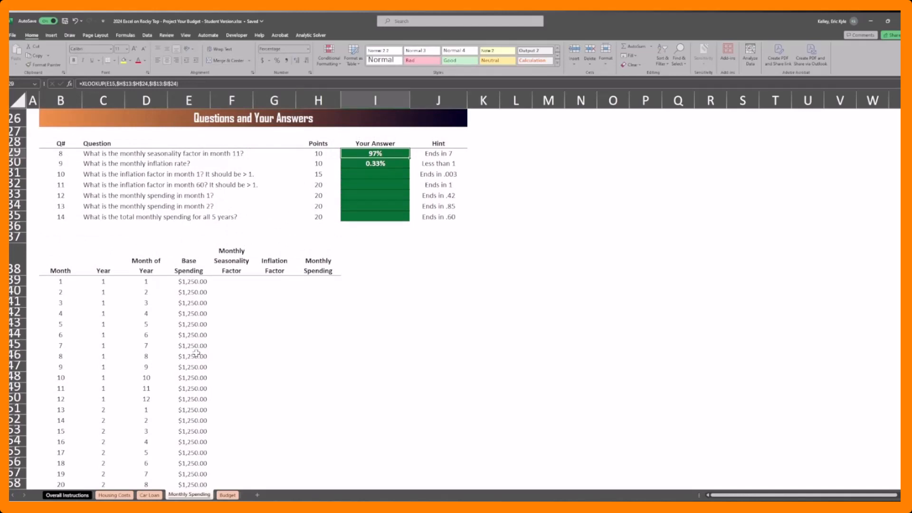
key(F2)
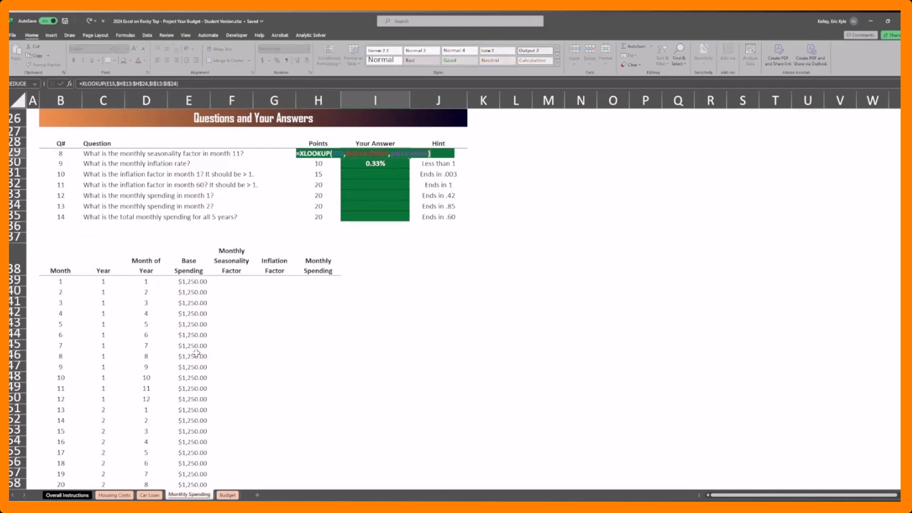
key(shift+Home)
key(ctrl+c)
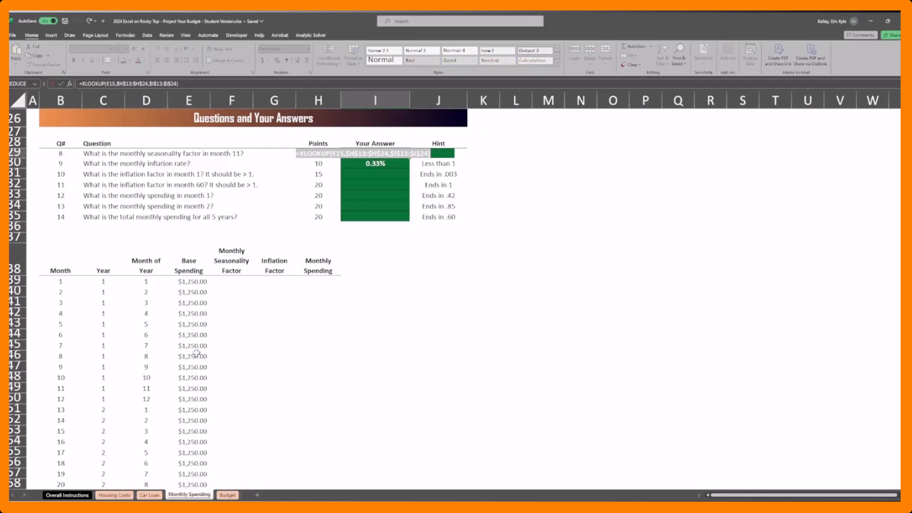
key(Return)
Step: Paste the copied XLOOKUP formula into F39, the month 1 Monthly Seasonality Factor
key(Down)
key(Down)
key(Down)
key(Down)
key(Down)
key(Down)
key(Down)
key(Down)
key(Down)
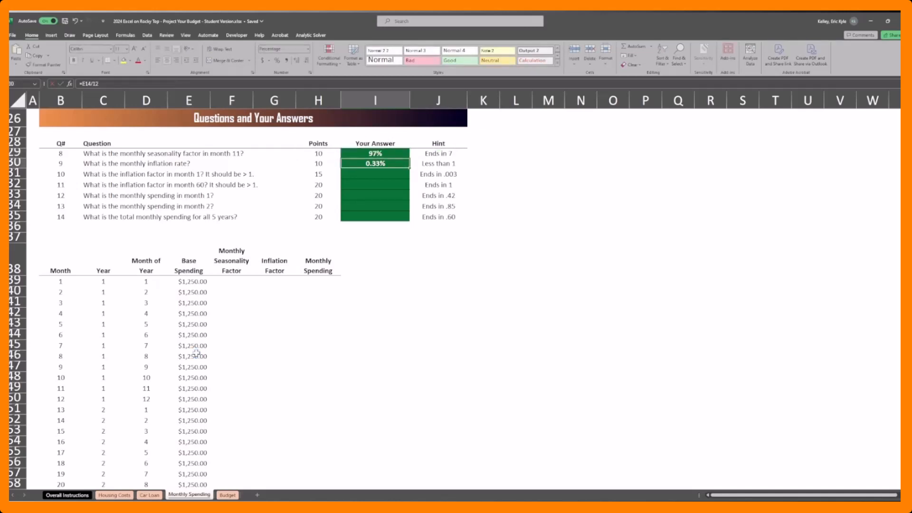
key(Left)
key(Left)
key(Left)
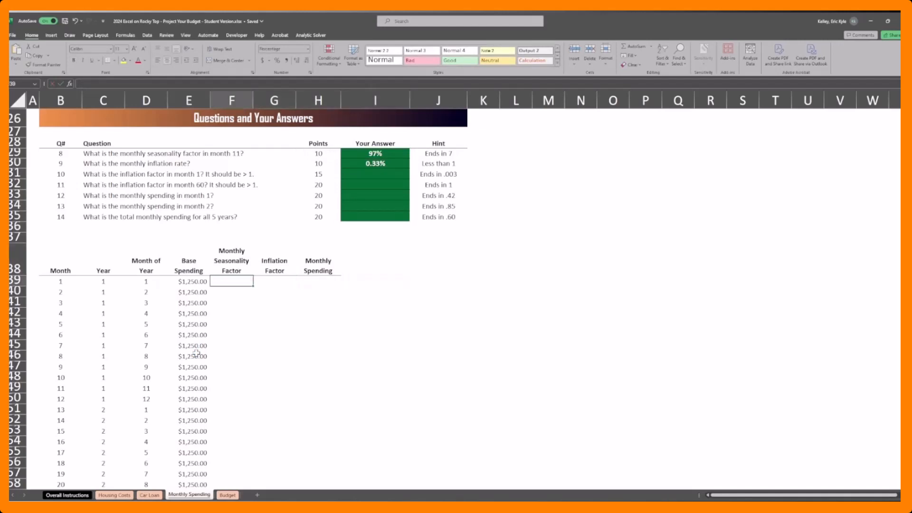
key(ctrl+v)
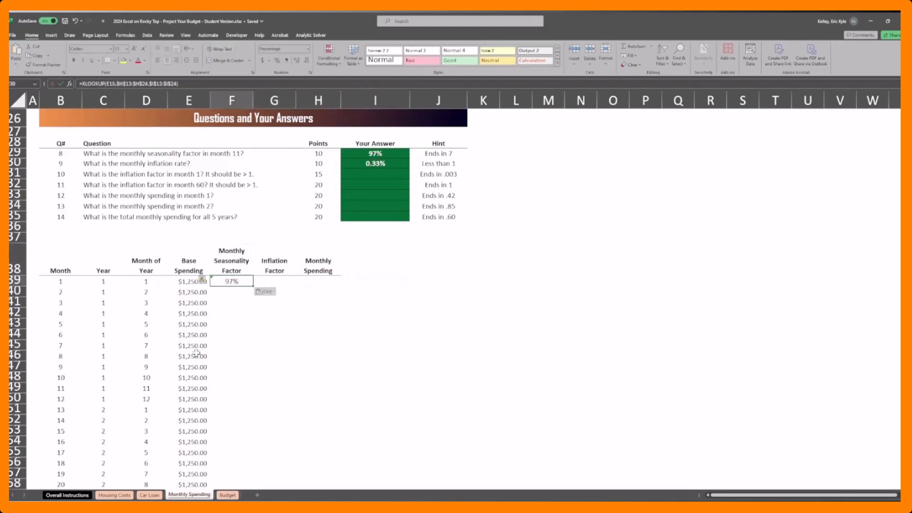
Step: Replace the lookup value E15 in F39 with the month of year D39, giving =XLOOKUP(D39,$H$13:$H$24,$I$13:$I$24), and return to F39
key(F2)
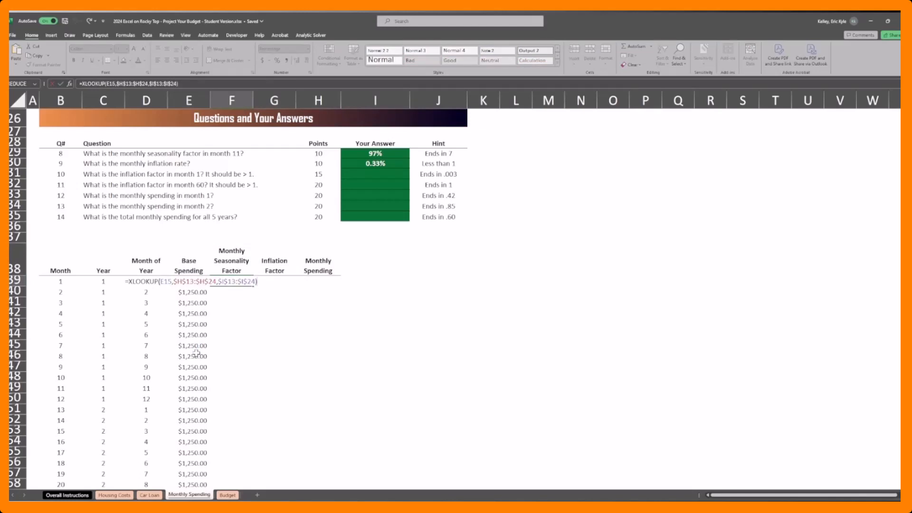
key(Left)
key(Left)
key(Left)
key(Left)
key(Left)
key(Left)
key(Left)
key(Left)
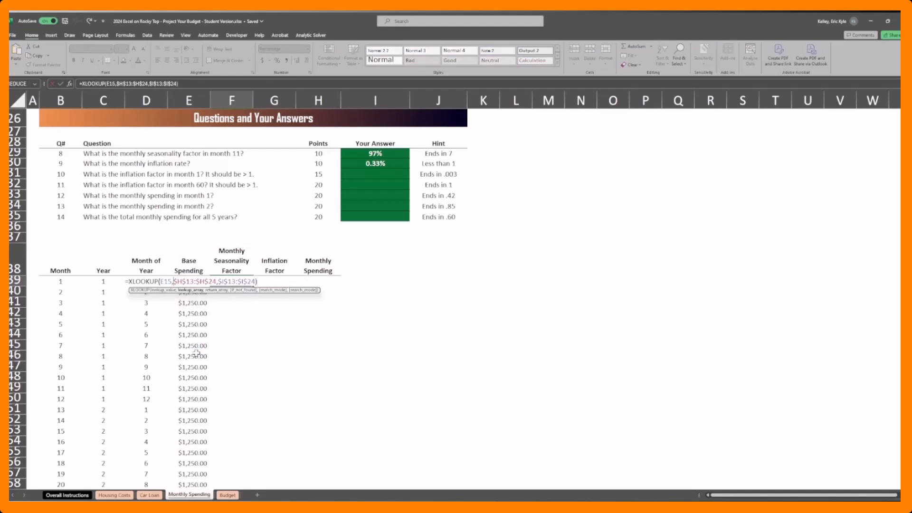
key(Left)
key(shift+Left)
key(shift+Left)
key(shift+Left)
key(BackSpace)
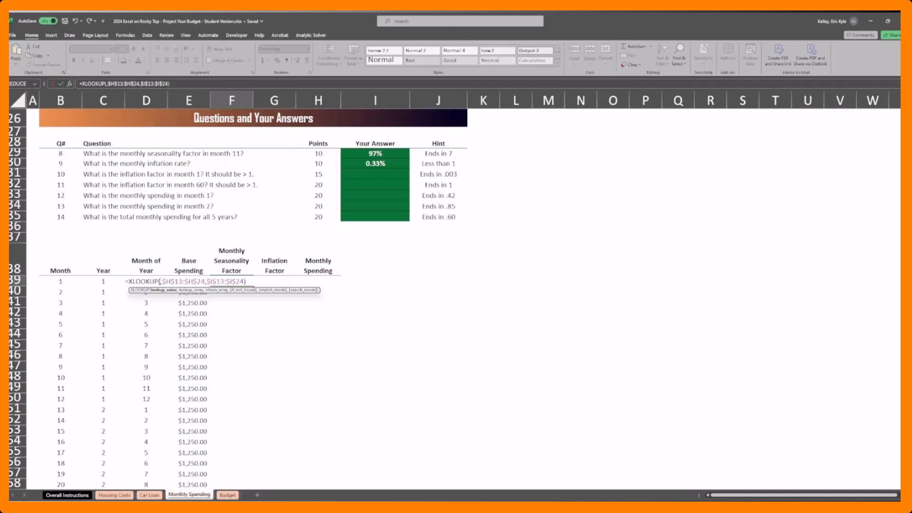
click(161, 282)
click(127, 282)
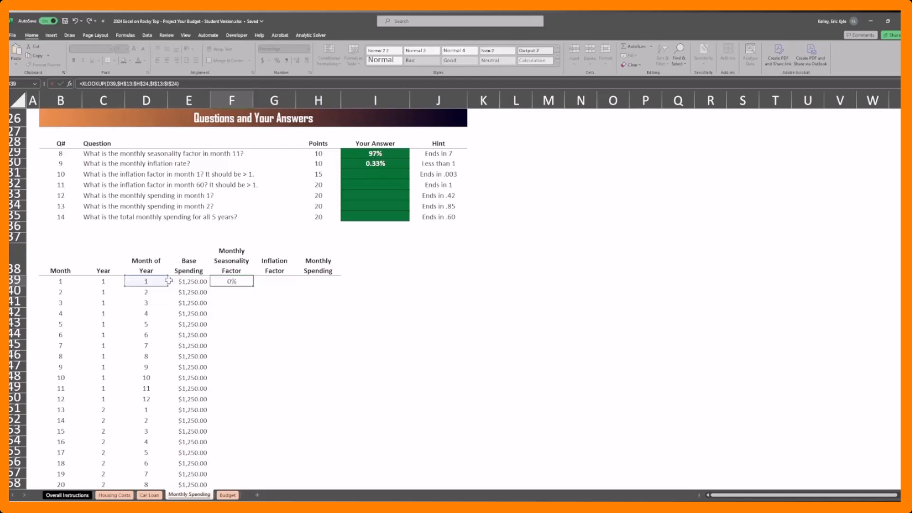
key(Return)
click(168, 282)
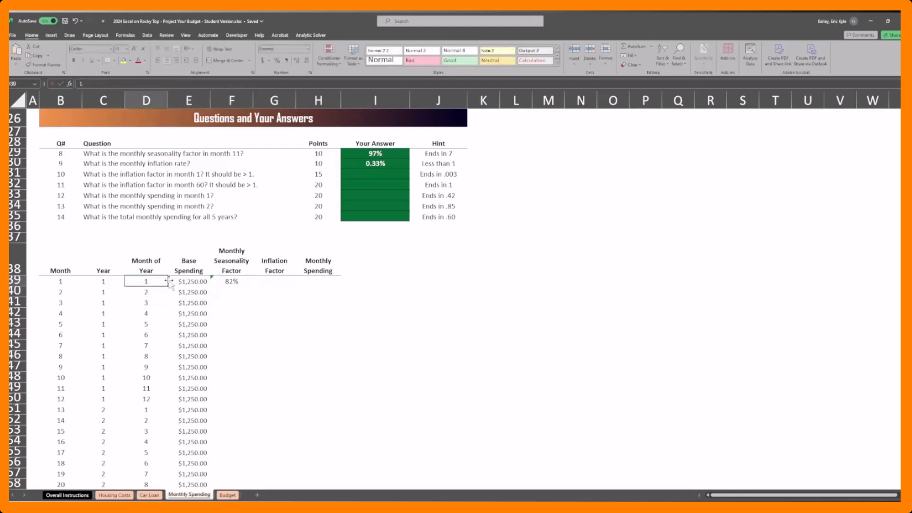
key(Right)
key(Left)
key(Right)
key(Right)
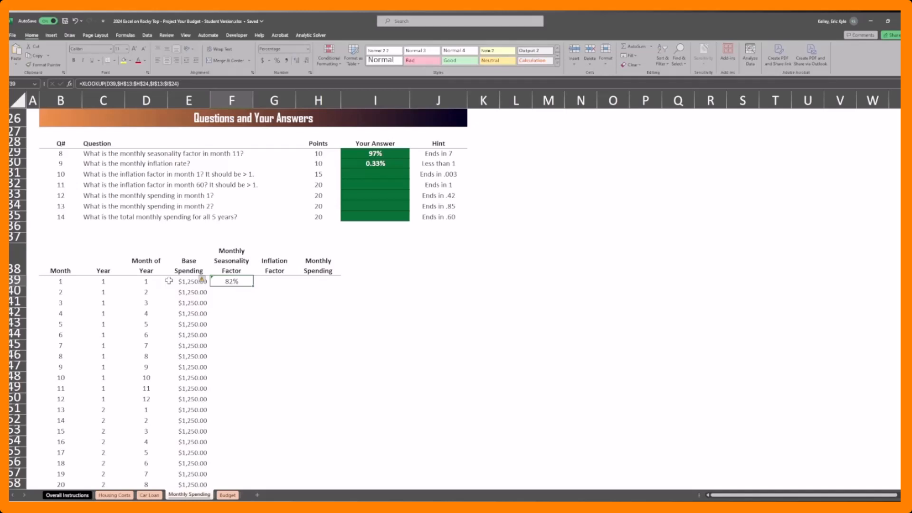
Step: Fill the seasonality factor formula from F39 down to F98, the row of month 60
key(Down)
key(Down)
key(Down)
key(Down)
key(Down)
key(Down)
key(Down)
key(Down)
key(Down)
key(Down)
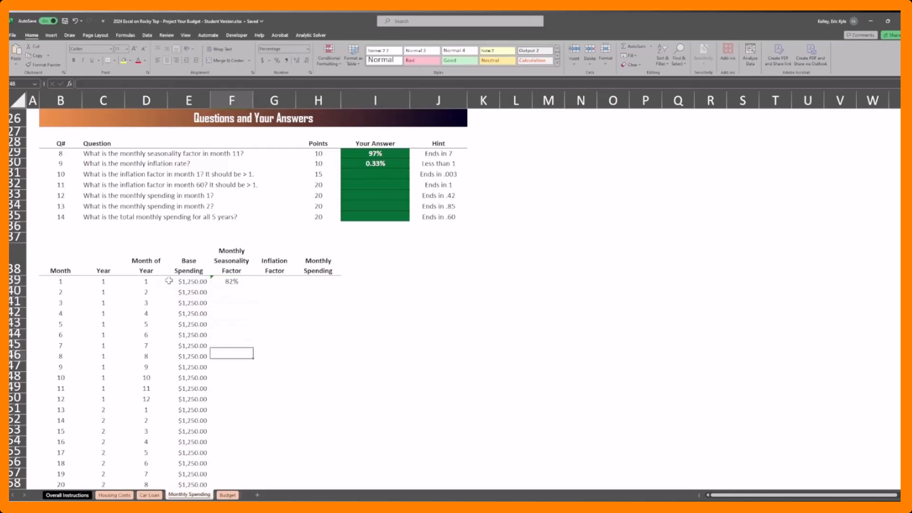
key(Up)
key(Up)
key(Up)
key(Up)
key(Up)
key(Up)
key(Up)
key(Up)
key(Up)
key(Up)
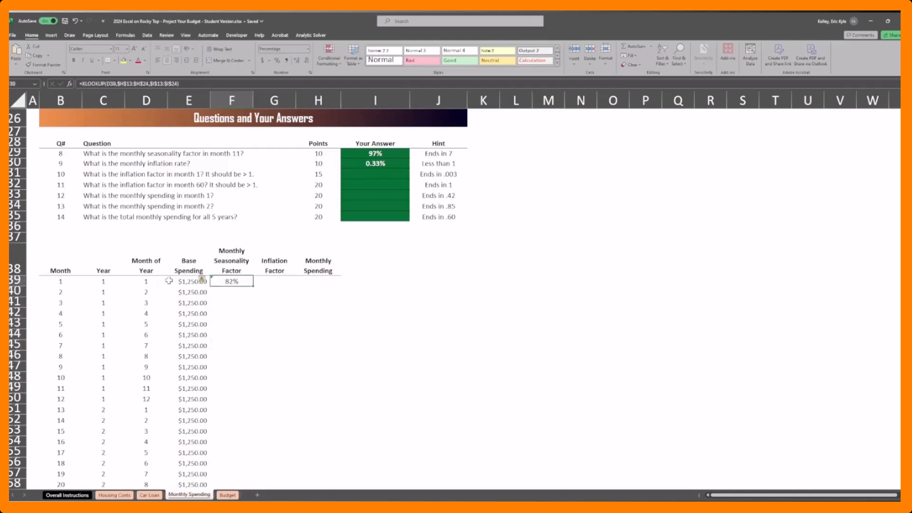
click(170, 282)
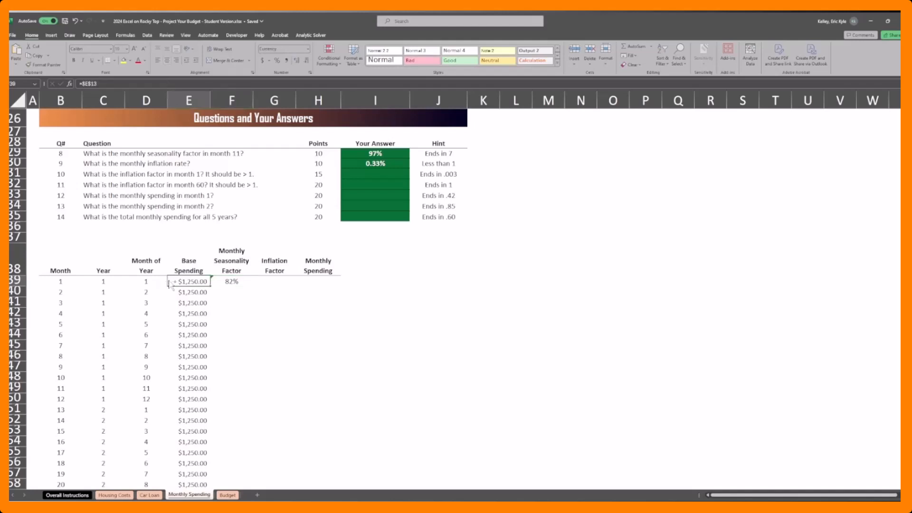
key(ctrl+Down)
key(Right)
key(ctrl+shift+Up)
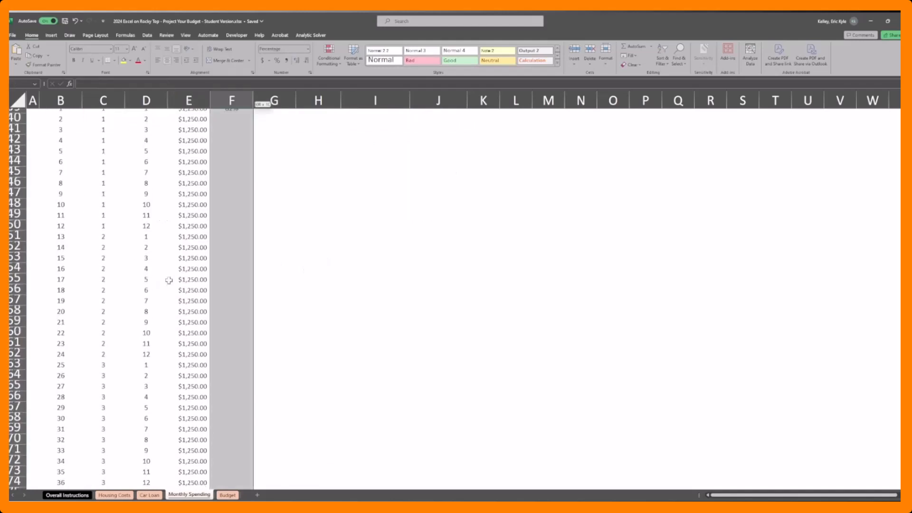
key(ctrl+d)
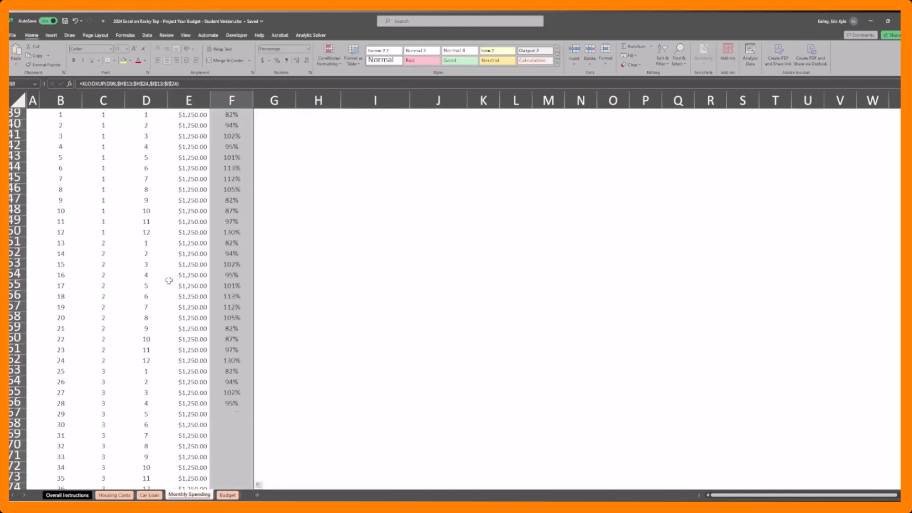
Step: Check the filled seasonality factors in column F from month 60 up to month 1 and into year 2
key(Up)
key(Up)
key(Up)
key(Up)
key(Up)
key(Up)
key(Up)
key(Up)
key(Up)
key(Up)
key(Up)
key(Up)
key(Up)
key(Up)
key(Up)
key(Up)
key(Up)
key(Up)
key(Up)
key(Up)
key(Up)
key(Up)
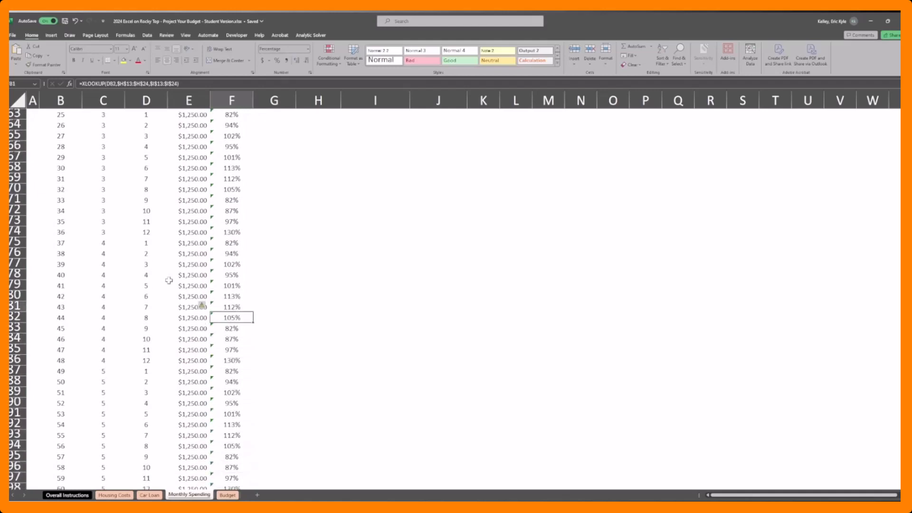
key(Up)
key(Up)
key(Up)
key(Up)
key(Up)
key(Up)
key(Up)
key(Up)
key(Up)
key(Up)
key(Up)
key(Up)
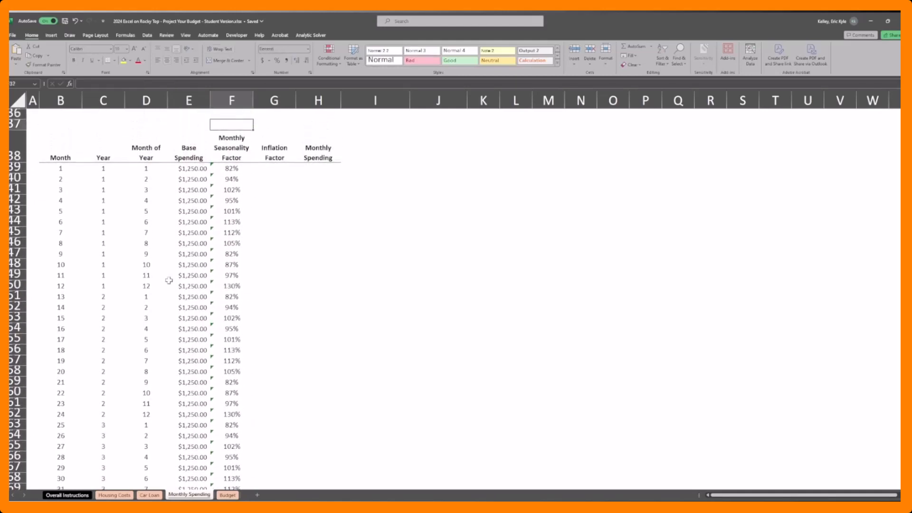
key(Down)
key(Down)
key(Down)
key(Down)
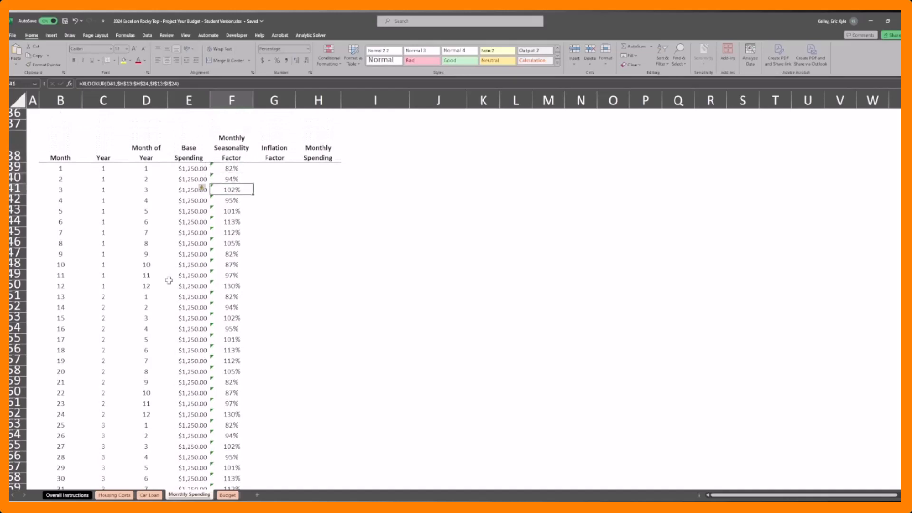
key(Down)
key(Down)
key(Down)
key(Down)
key(Down)
key(Down)
key(Down)
key(Down)
key(Down)
key(Down)
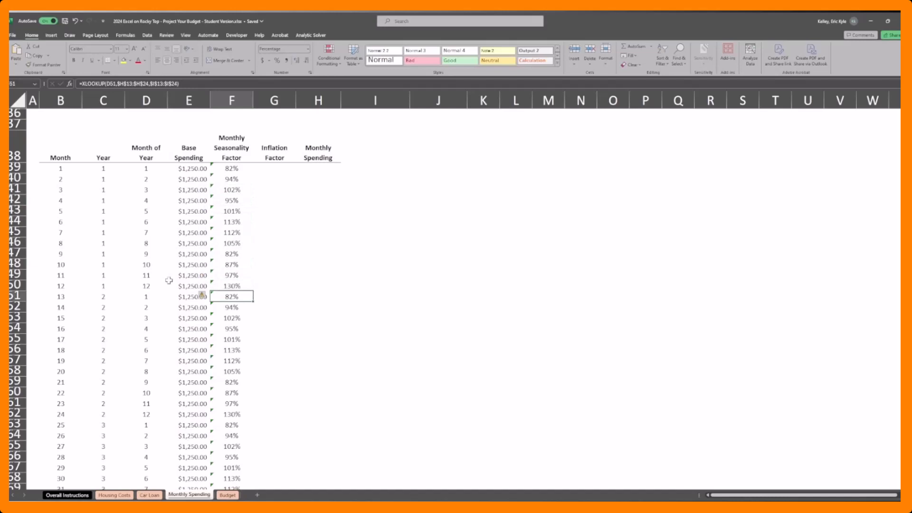
key(Down)
key(Down)
Step: Examine the % of Monthly Budget table in H12:I24 as the source of the seasonality factors
key(ctrl+Up)
key(ctrl+Up)
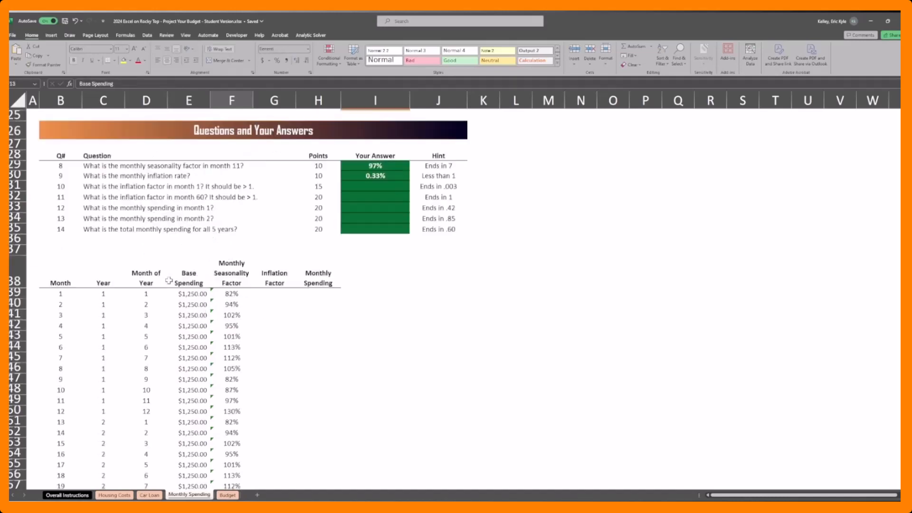
key(Up)
key(Right)
key(Right)
key(Right)
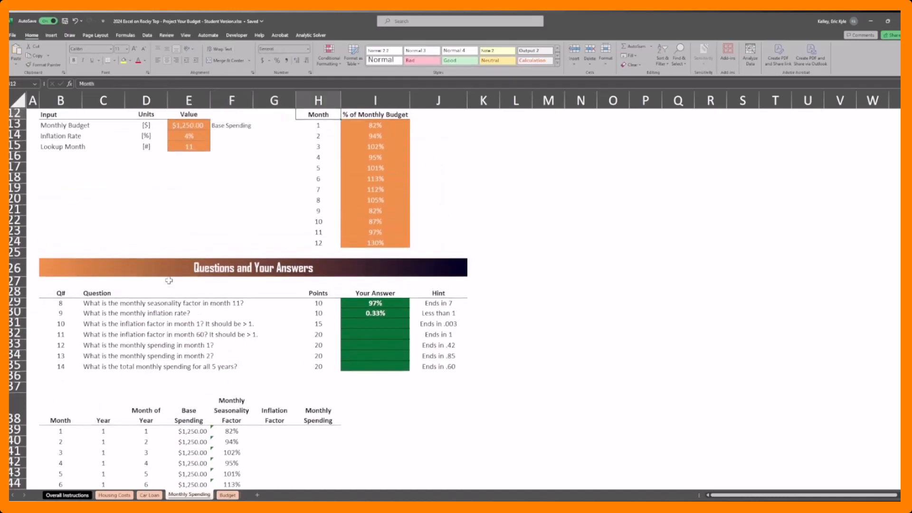
key(Down)
key(Down)
key(Down)
key(Down)
key(Up)
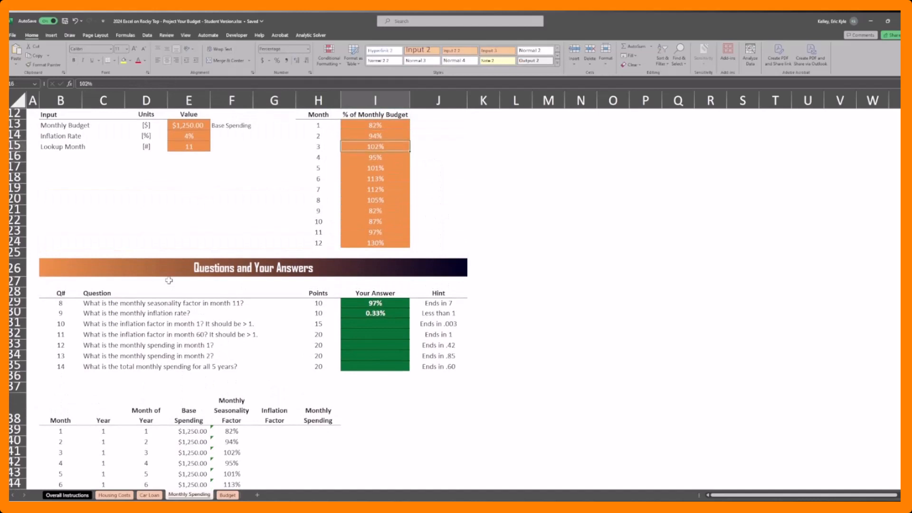
key(Left)
key(Left)
Step: Enter the month 1 inflation factor in G39 from the monthly inflation rate and the month number, =(1+I30)^B39
key(Down)
key(Down)
key(Down)
key(Down)
key(Down)
key(Down)
key(Down)
key(Down)
key(Down)
key(Down)
key(Down)
key(Down)
key(Down)
key(Down)
key(Down)
key(Down)
key(Down)
key(Down)
key(Down)
key(Down)
key(Down)
key(Down)
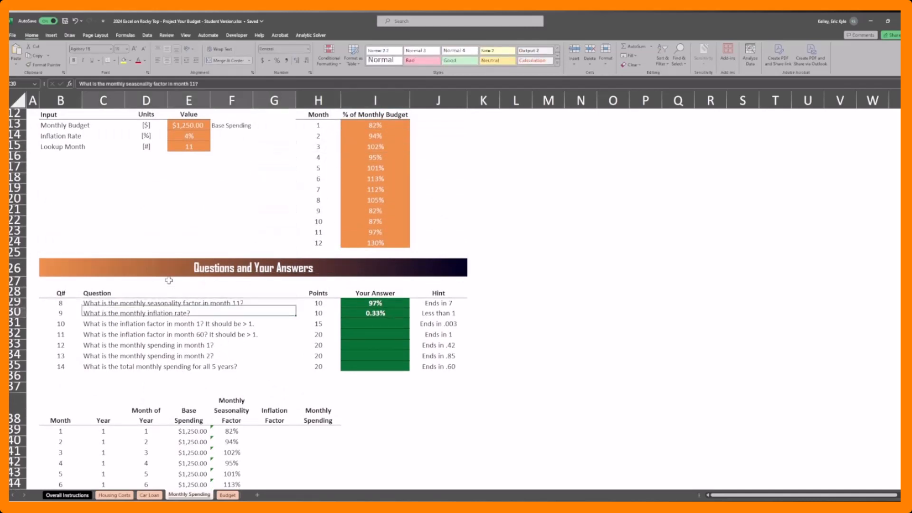
key(Down)
key(Down)
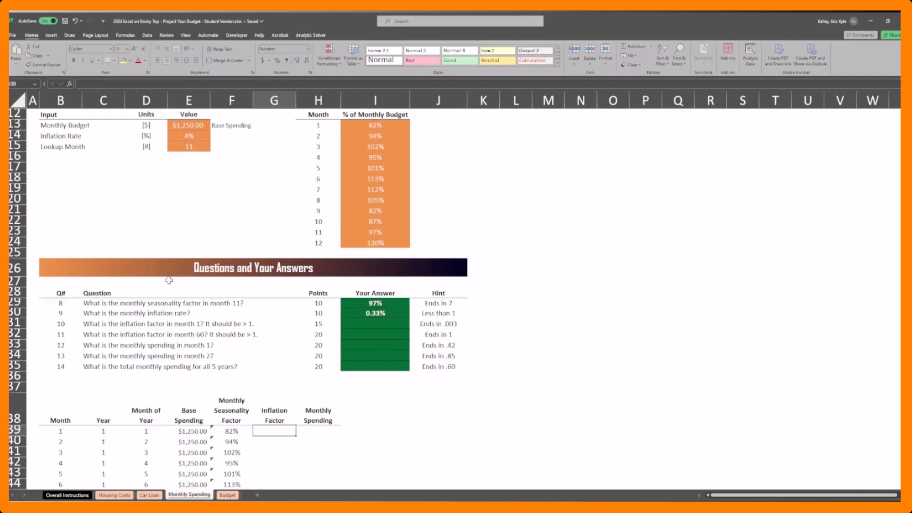
text(=)
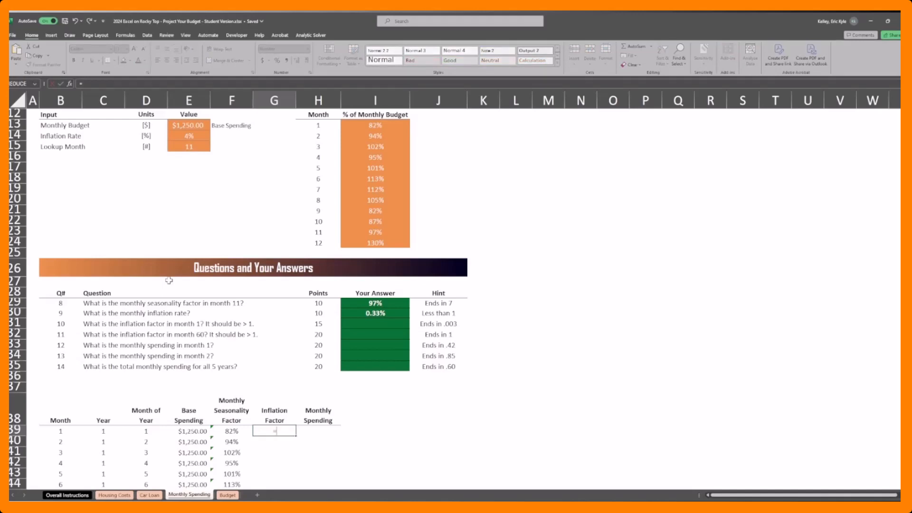
text(+)
key(Up)
key(Up)
key(Up)
key(Up)
key(Up)
key(Up)
key(Up)
key(Up)
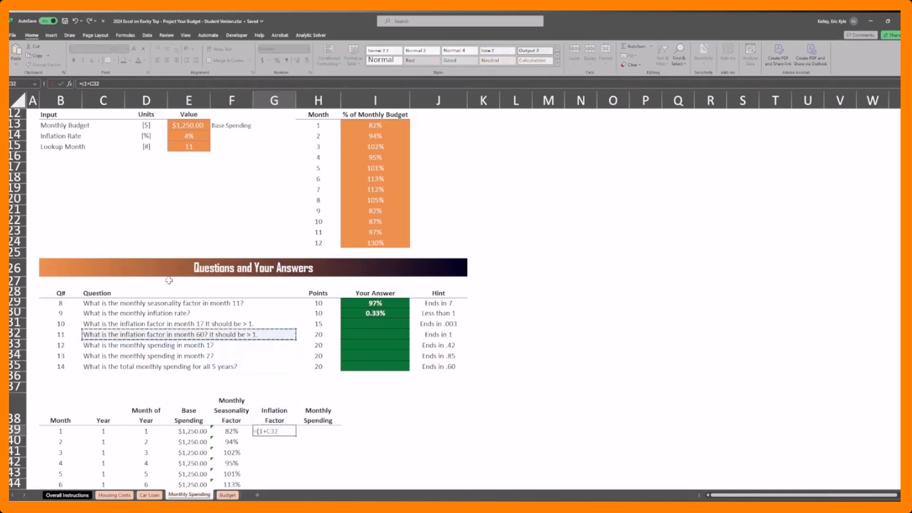
key(Up)
key(Right)
key(Right)
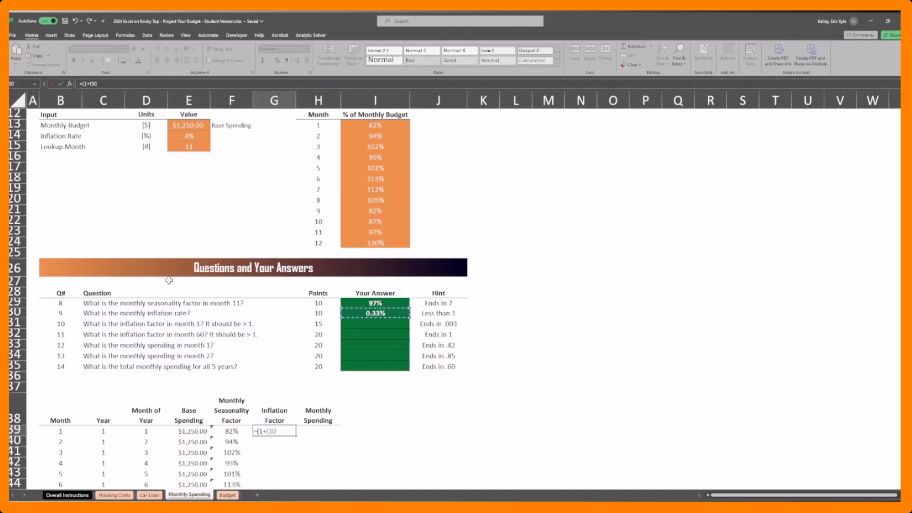
text()^)
key(Left)
key(Left)
key(Left)
key(Left)
key(Left)
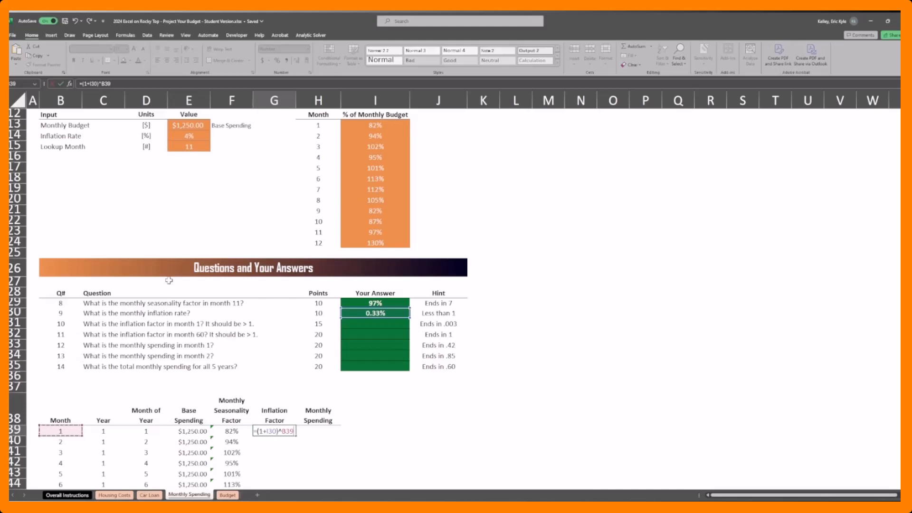
key(ctrl+Return)
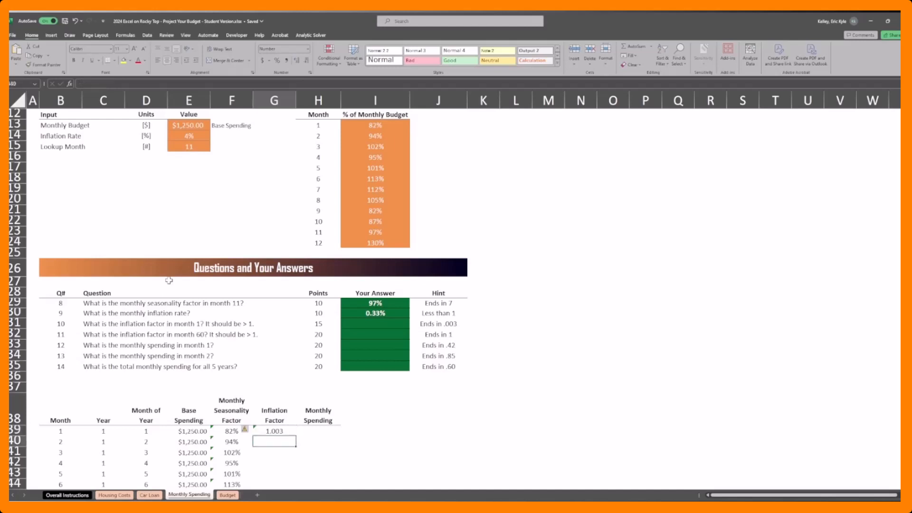
Step: Make the monthly inflation rate reference absolute in the month 1 inflation factor in G39, giving =(1+$I$30)^B39
key(F2)
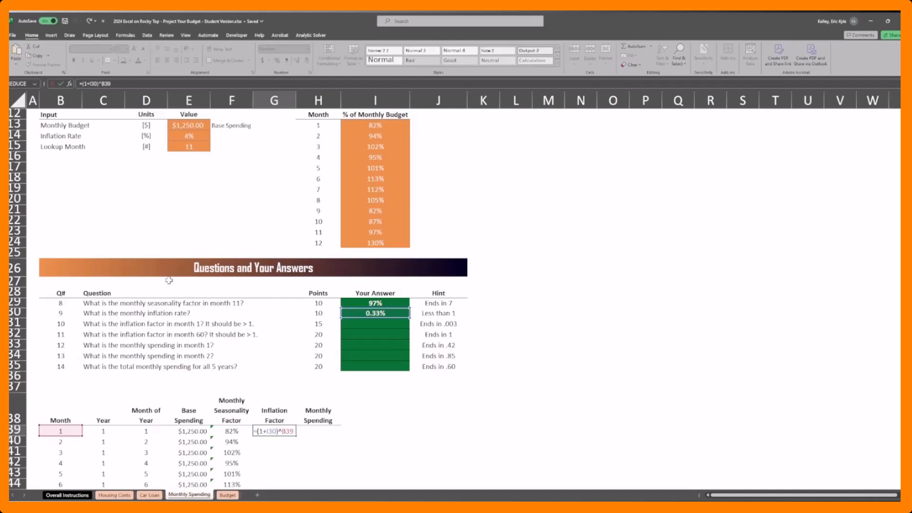
key(F4)
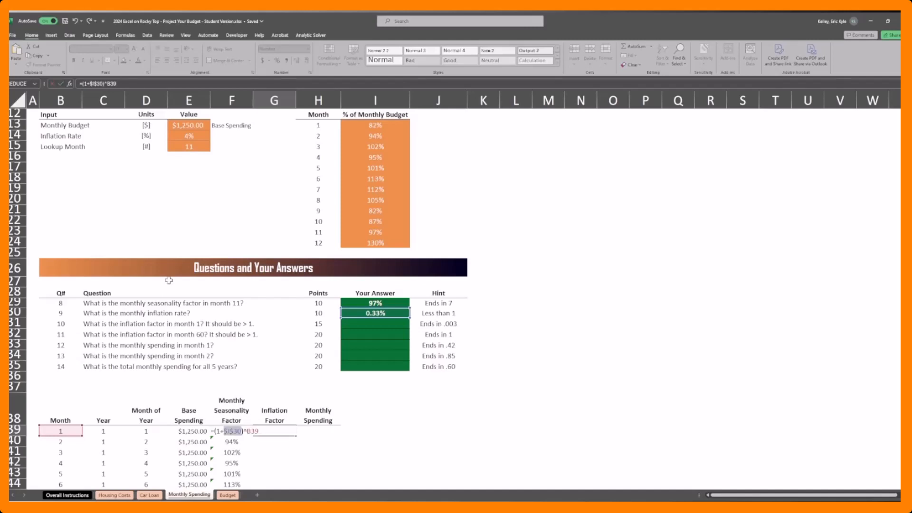
key(ctrl+Return)
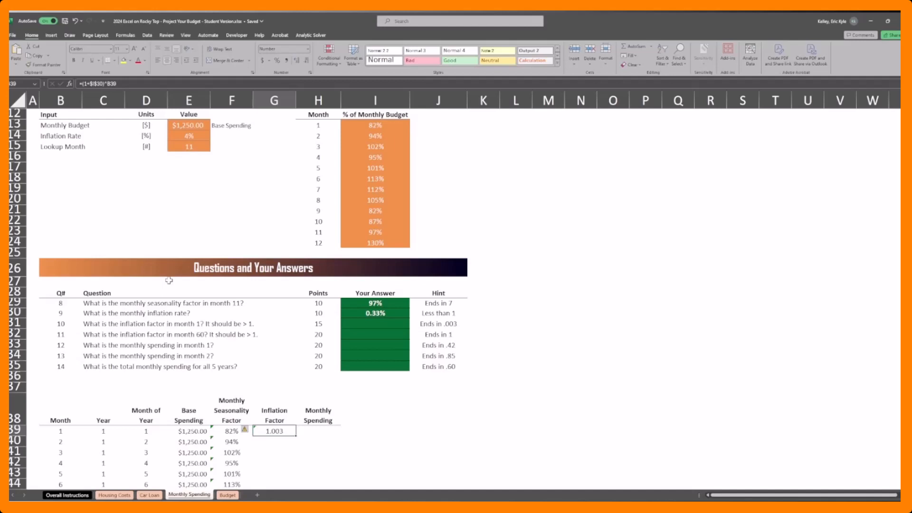
Step: Examine the Month, Year and Month of Year cells in row 39 to see which one drives the inflation exponent
key(Left)
key(Left)
key(Left)
key(Left)
key(Left)
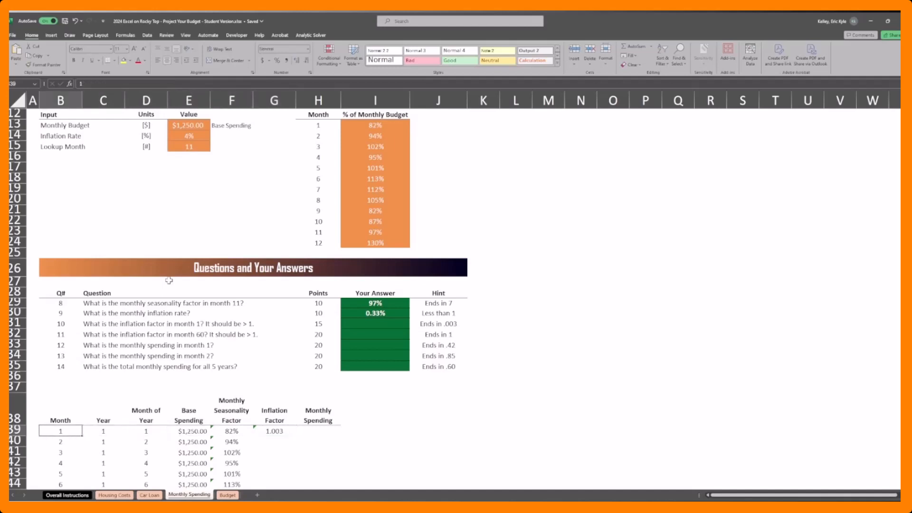
key(Right)
key(Right)
key(Right)
key(Right)
key(Right)
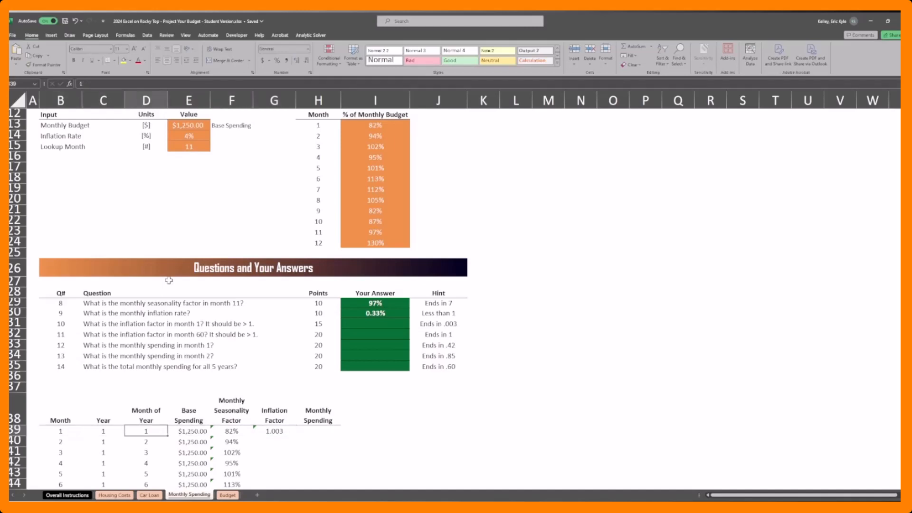
key(Left)
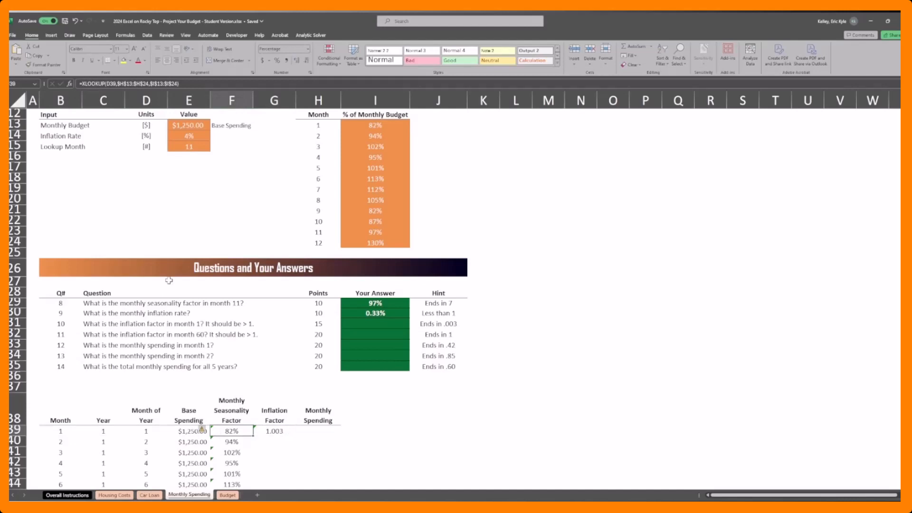
Step: Fill the inflation factor formula from G39 down to G98, the row of month 60
key(Right)
key(Left)
key(ctrl+Down)
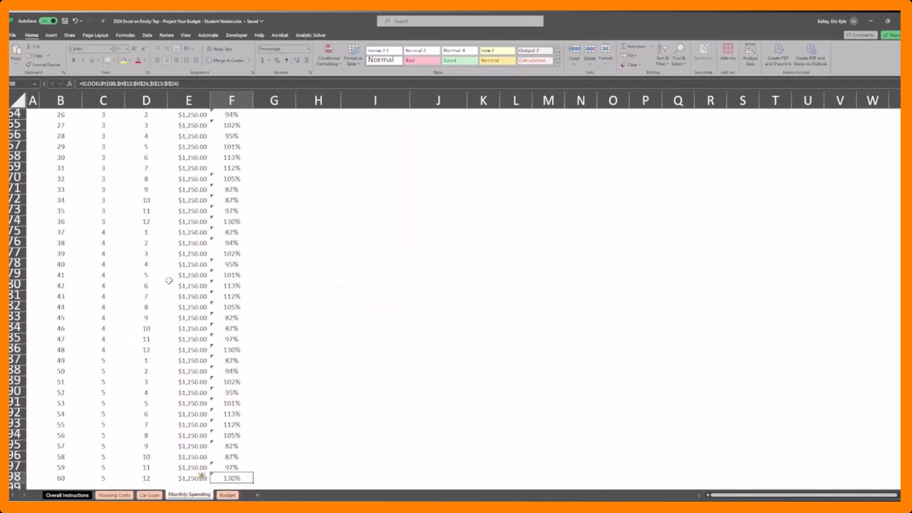
key(Right)
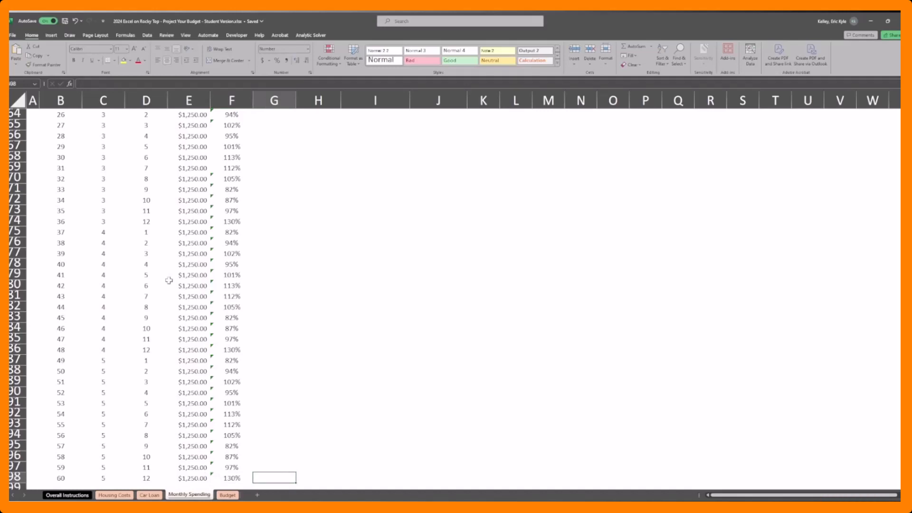
key(ctrl+shift+Up)
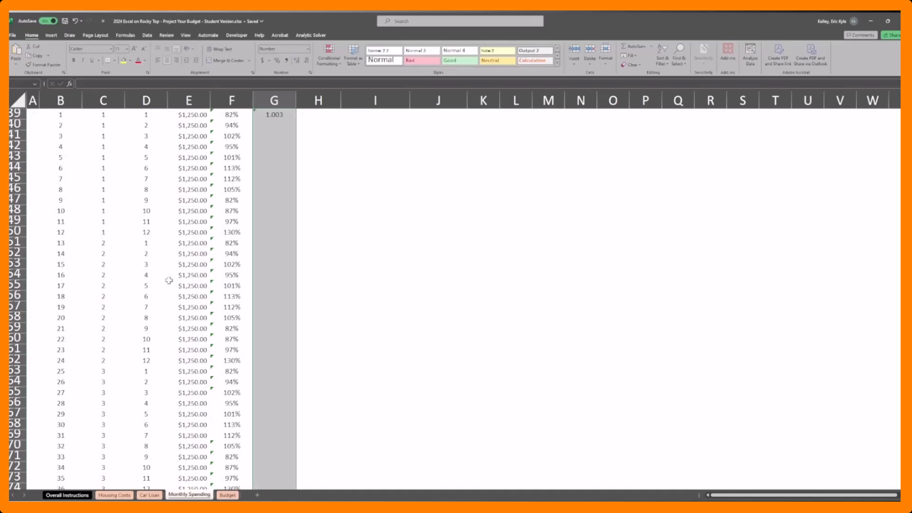
key(ctrl+v)
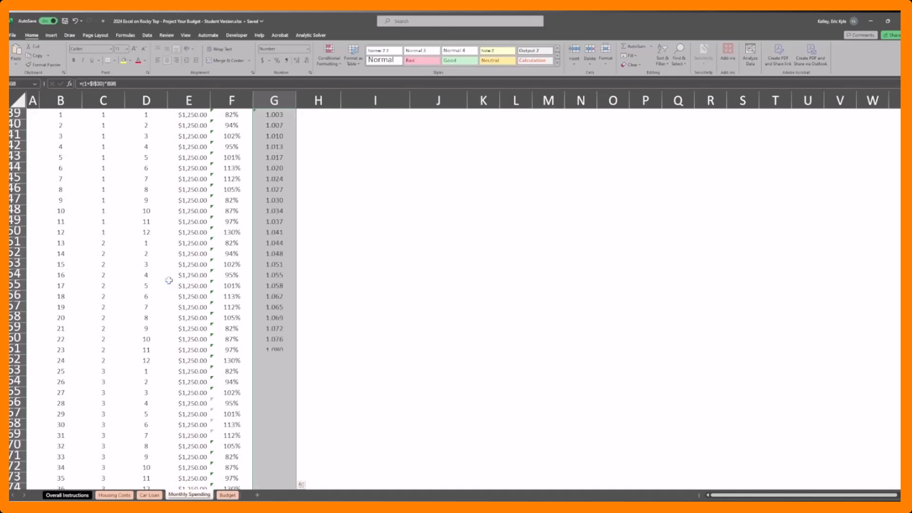
Step: Check the filled inflation factors in column G from month 60 up to month 1 and the questions table
key(Up)
key(Up)
key(Up)
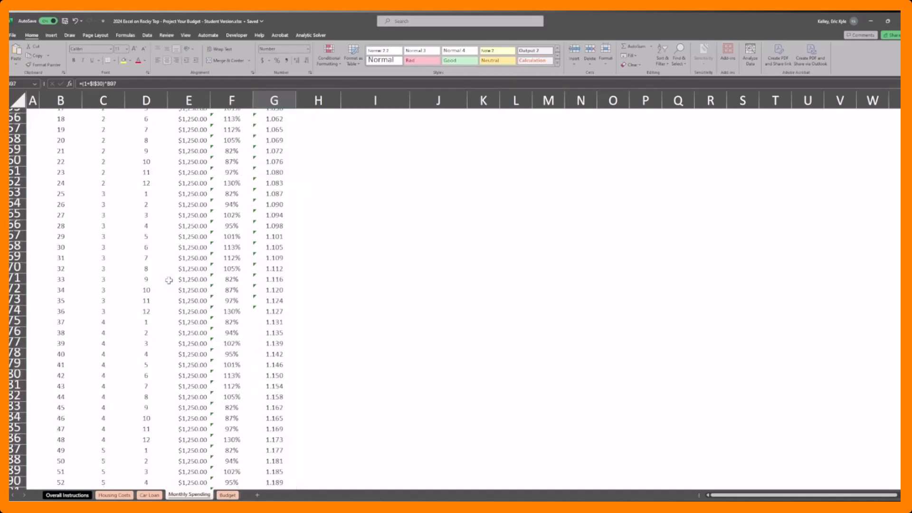
key(ctrl+Up)
key(Up)
key(Up)
key(Up)
key(Up)
key(Up)
key(Up)
key(Up)
key(Up)
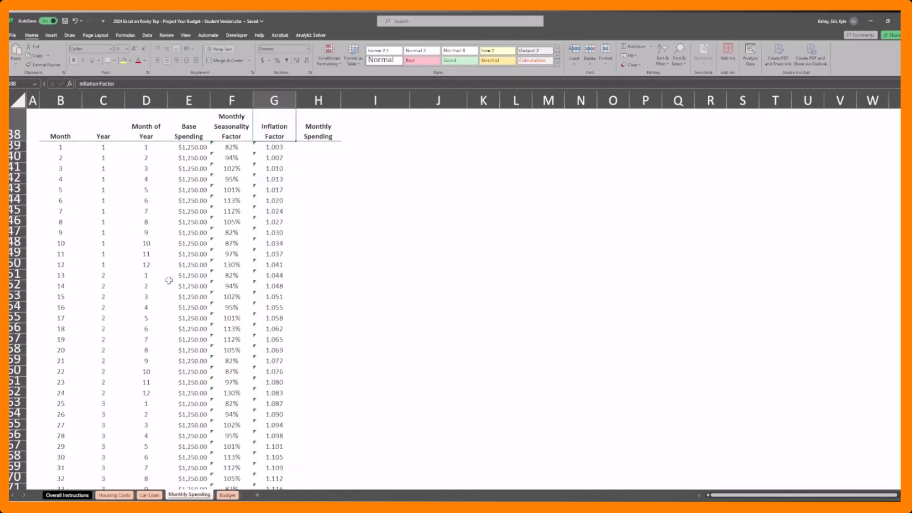
key(Up)
key(Up)
key(Up)
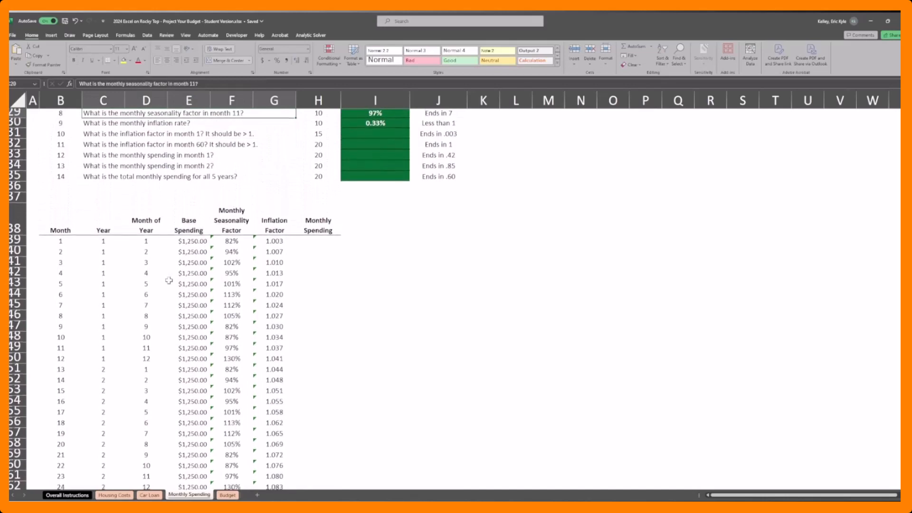
Step: Answer question 10 in I31 by linking to the month 1 inflation factor, =G39
key(Down)
key(Down)
key(Down)
key(Down)
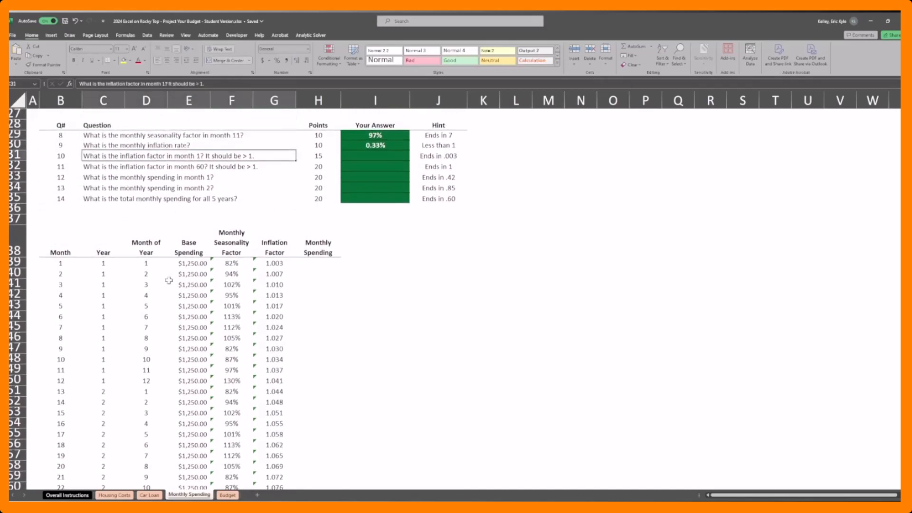
key(Right)
key(Right)
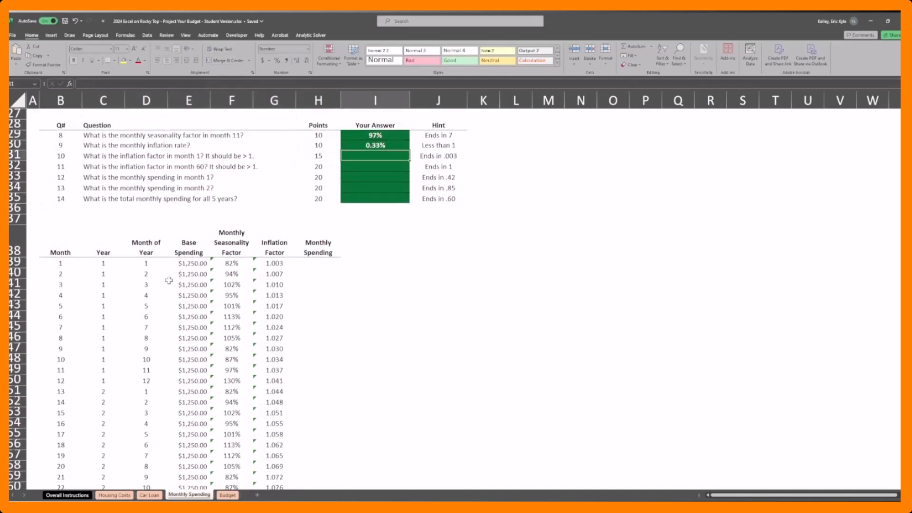
text(=)
key(Left)
key(Left)
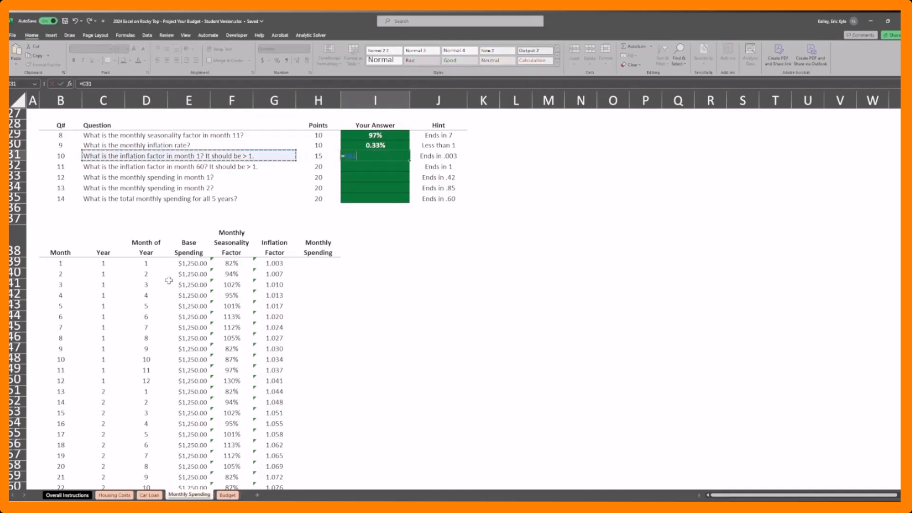
key(Down)
key(Down)
key(Down)
key(Down)
key(Down)
key(Down)
key(Down)
key(Down)
key(Down)
key(Down)
key(Up)
key(Up)
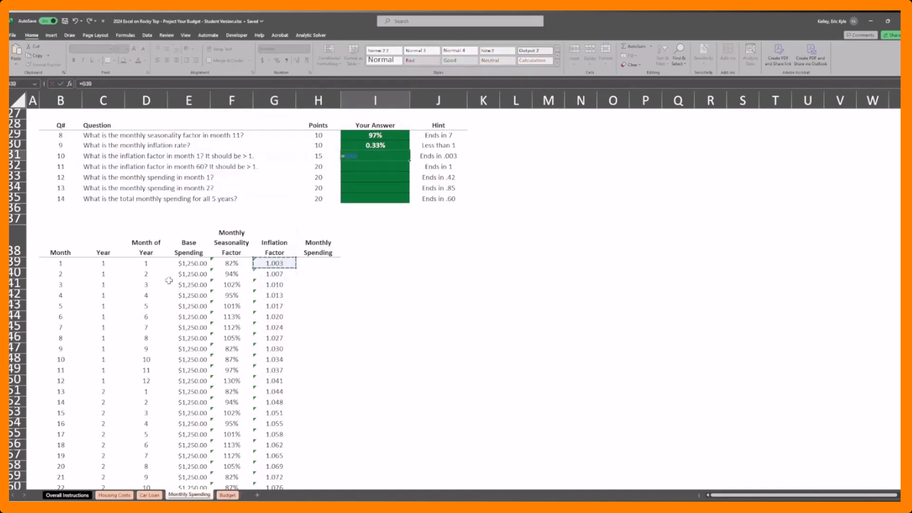
key(Return)
key(Up)
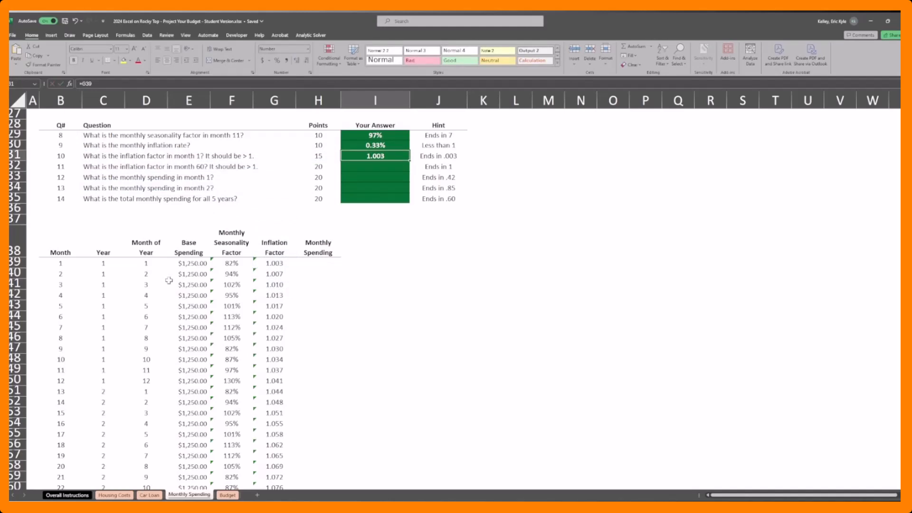
Step: Answer question 11 in I32 by linking to the month 60 inflation factor, =G98
key(Down)
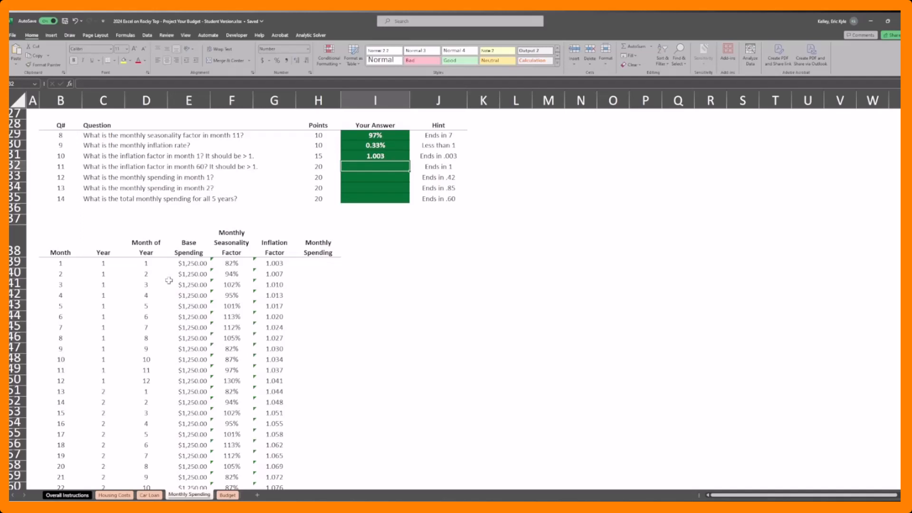
text(=)
key(Left)
key(Left)
key(Right)
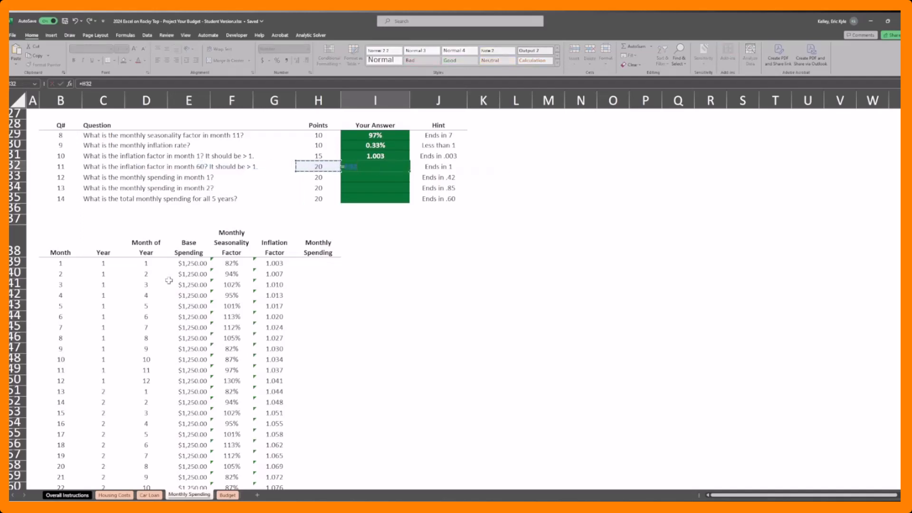
key(Down)
key(Down)
key(Down)
key(Down)
key(Down)
key(Down)
key(Down)
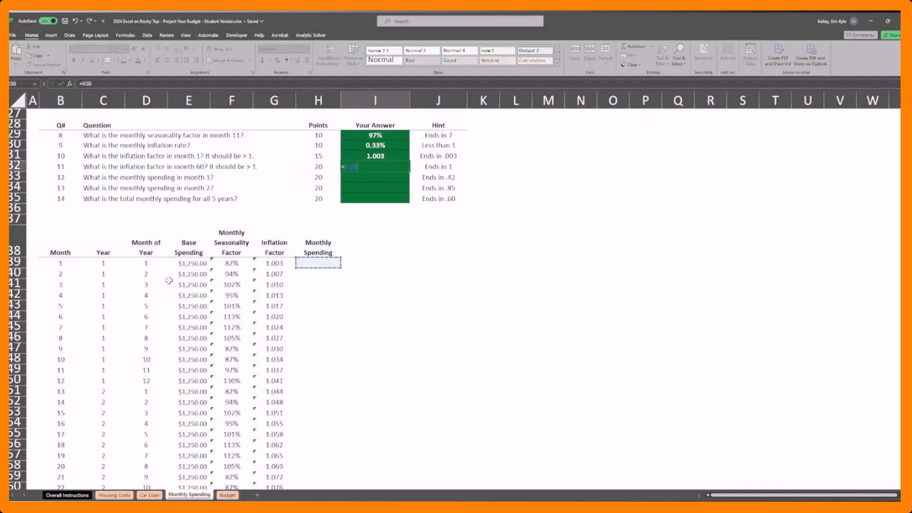
key(Left)
key(ctrl+Down)
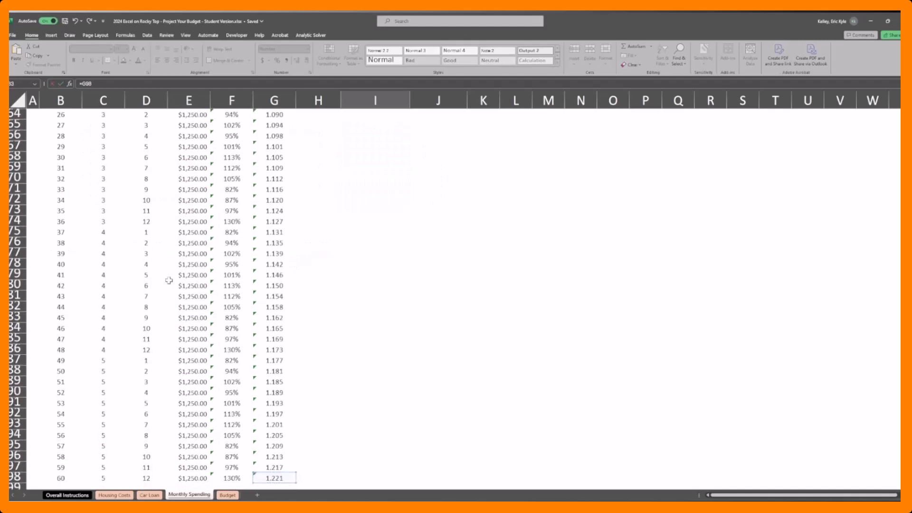
key(ctrl+Return)
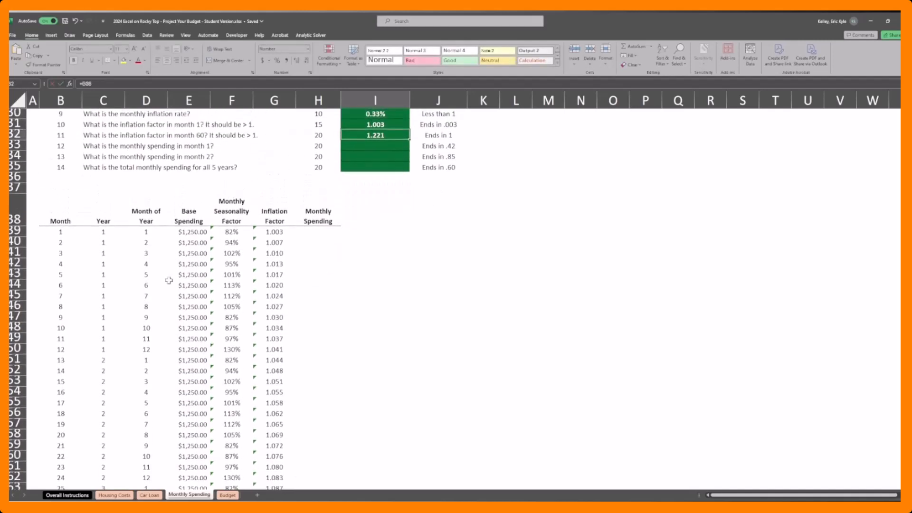
Step: Enter the month 1 monthly spending in H39 as base spending times seasonality factor times inflation factor, =E39*F39*G39
key(Down)
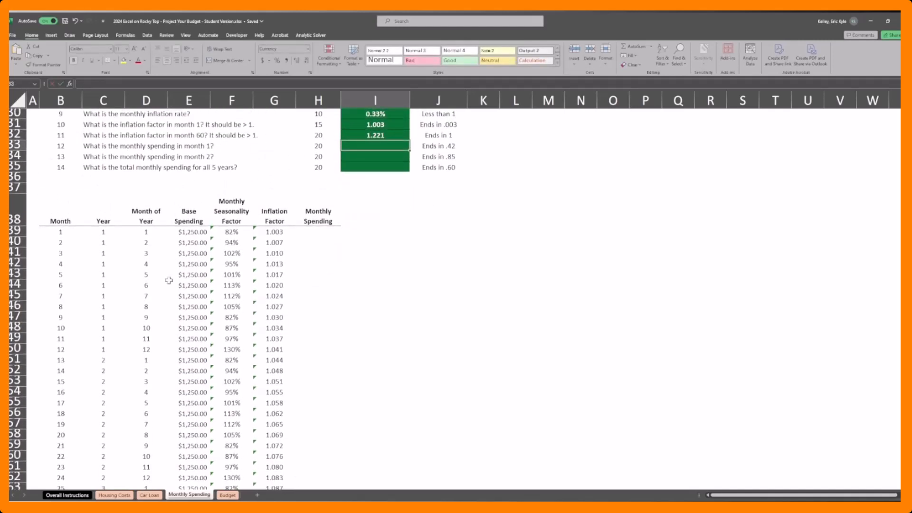
key(Left)
key(Left)
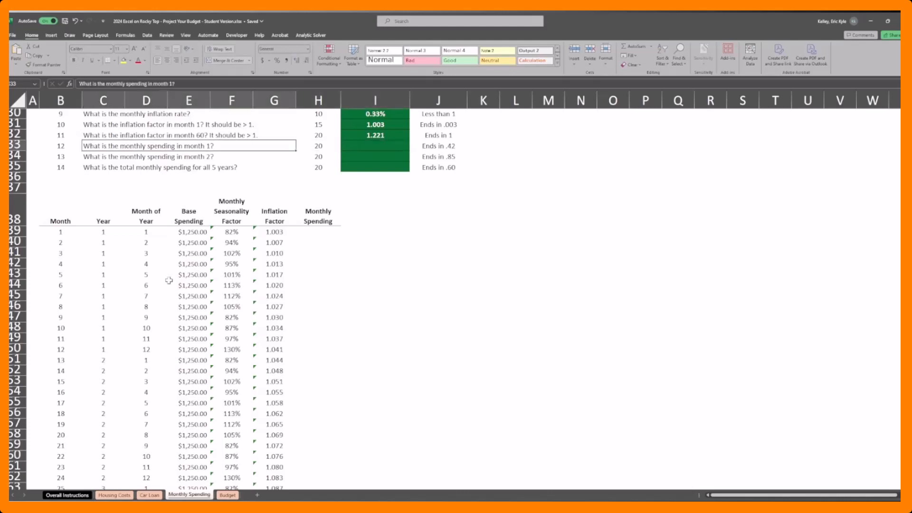
key(Right)
key(Down)
key(Down)
key(Down)
key(Down)
key(Down)
key(Down)
key(Down)
key(Up)
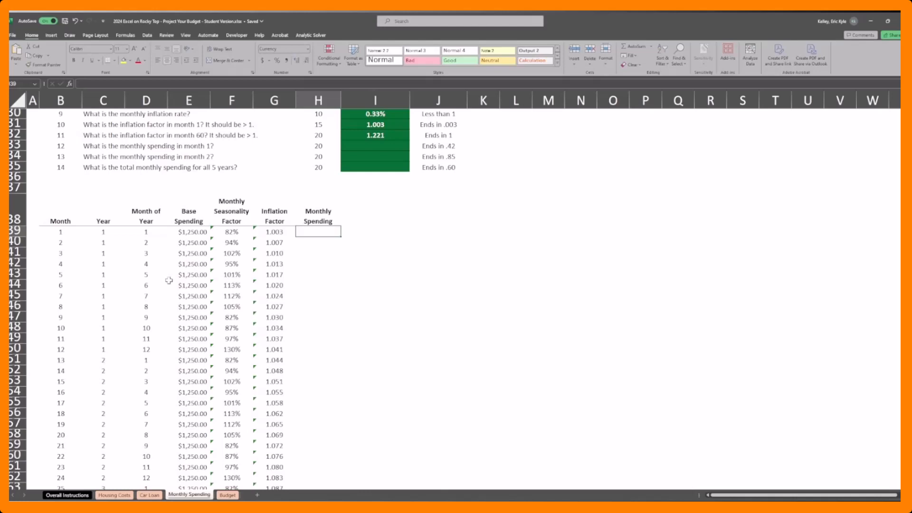
text(=)
key(Left)
key(Left)
key(Left)
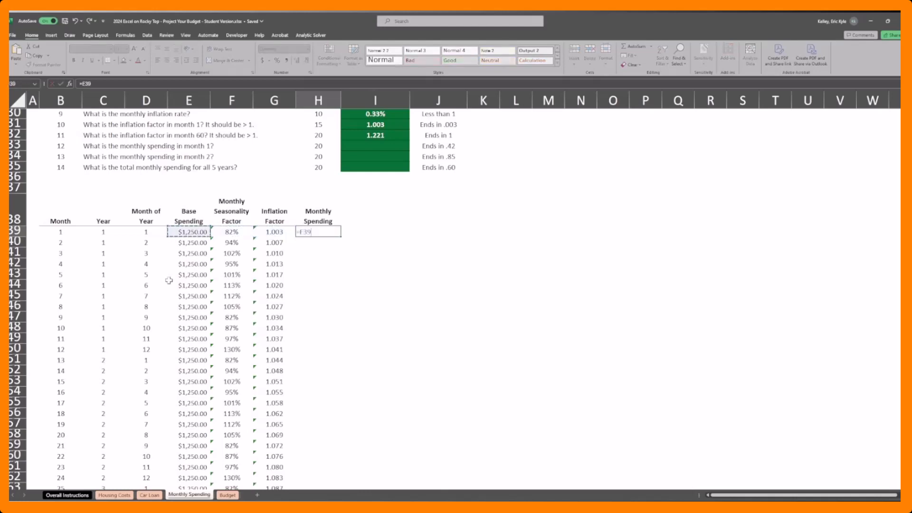
text(*)
key(Left)
key(Left)
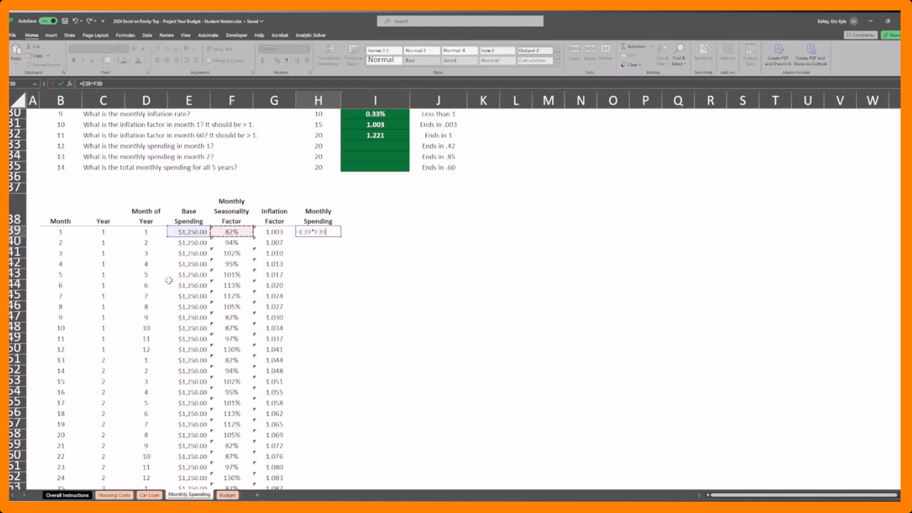
text(*)
key(Left)
key(ctrl+Return)
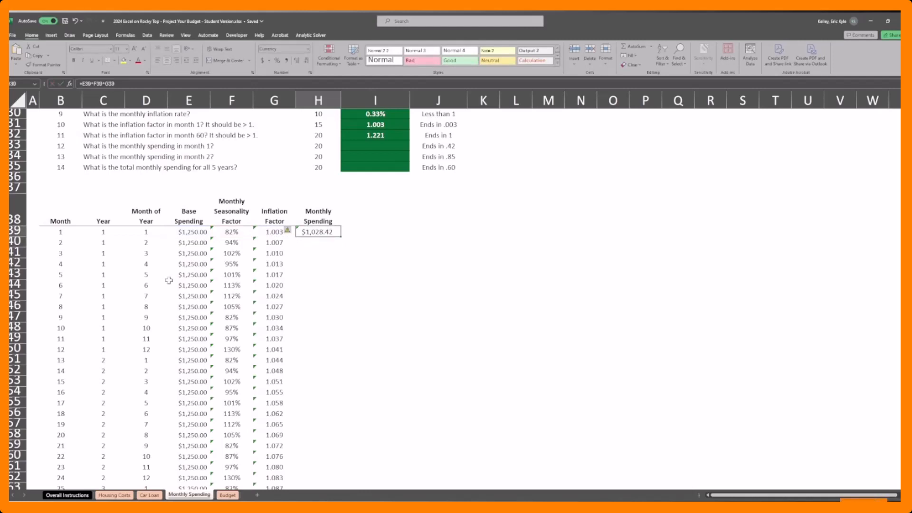
Step: Fill the monthly spending formula from H39 down to H98, the row of month 60
key(Left)
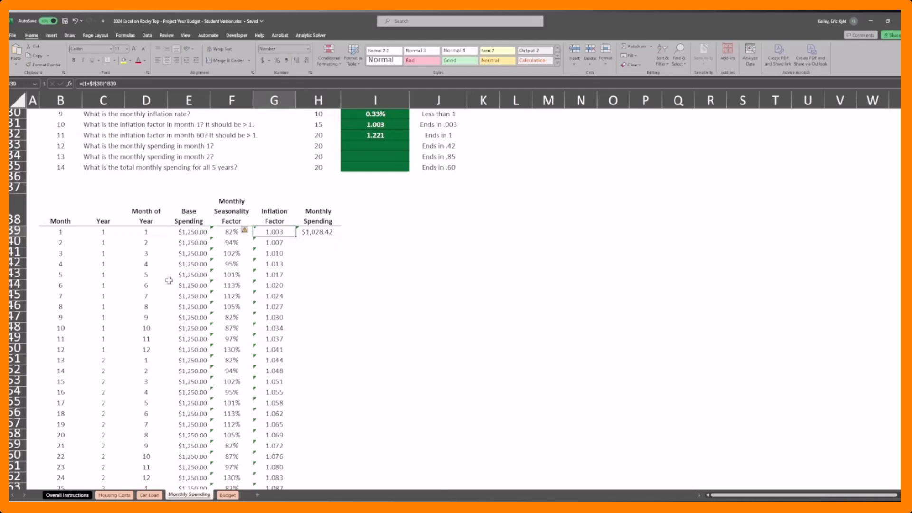
key(ctrl+Down)
key(Right)
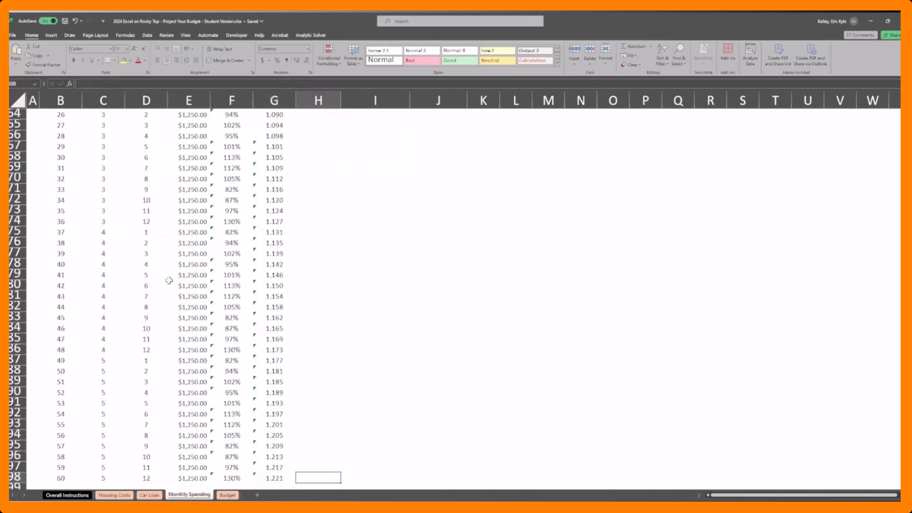
key(ctrl+shift+Up)
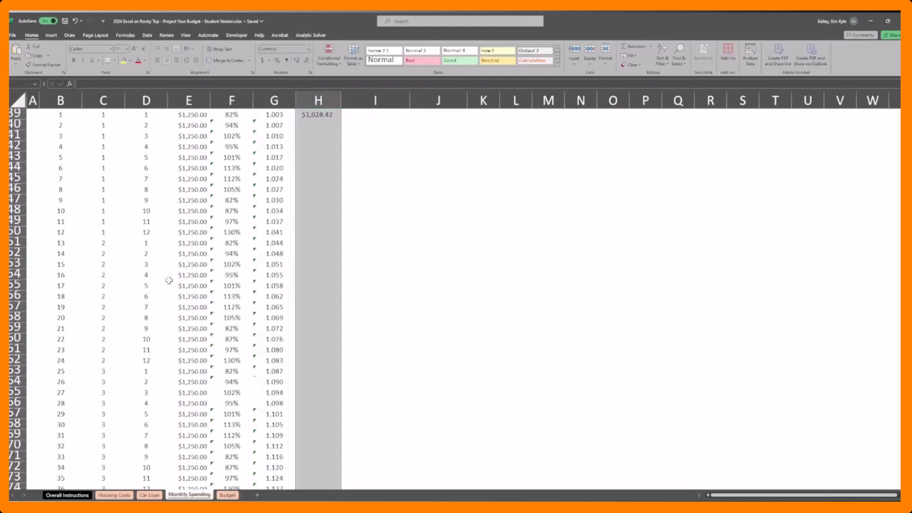
key(ctrl+d)
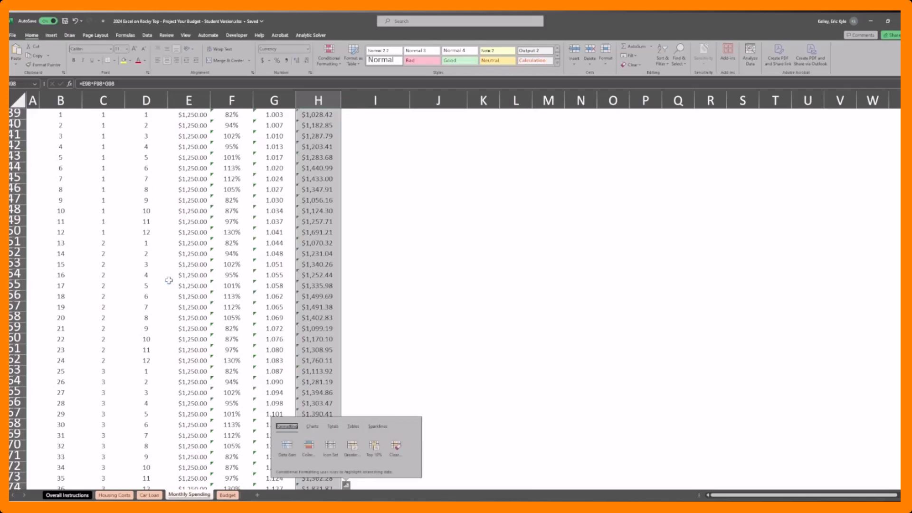
key(Escape)
Step: Check the filled monthly spending values in column H from month 60 up to month 1 and the questions table
key(Up)
key(Up)
key(Up)
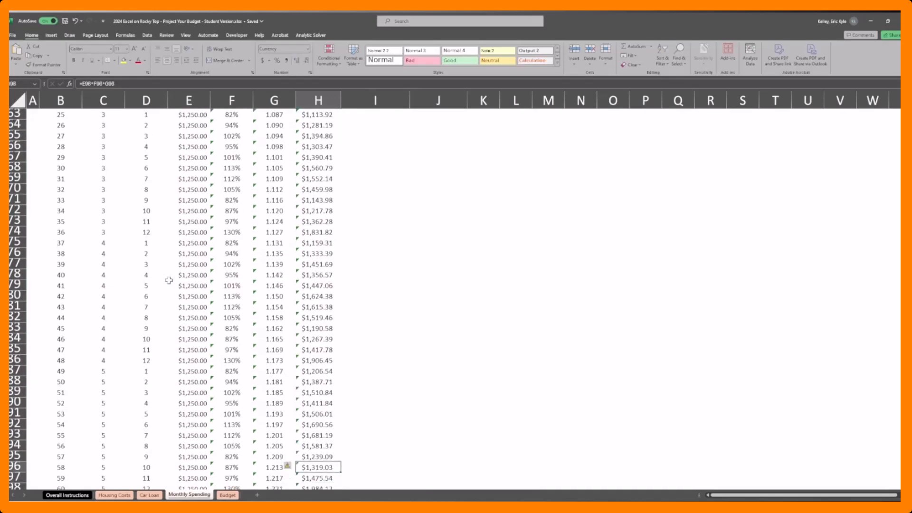
key(ctrl+Up)
key(Up)
key(Up)
key(Up)
key(Up)
key(Up)
key(Up)
key(Up)
key(Up)
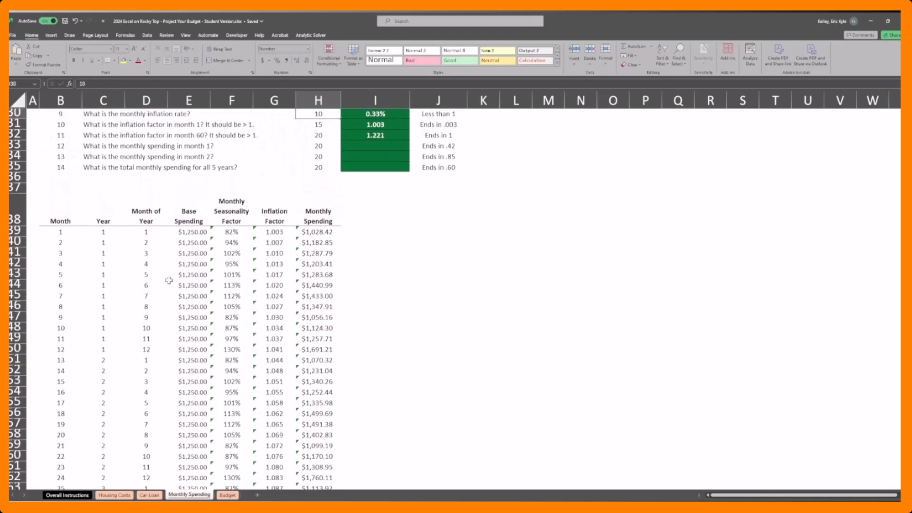
Step: Answer question 12 in I33 by linking to the month 1 monthly spending, =H39
key(Down)
key(Down)
key(Down)
key(Right)
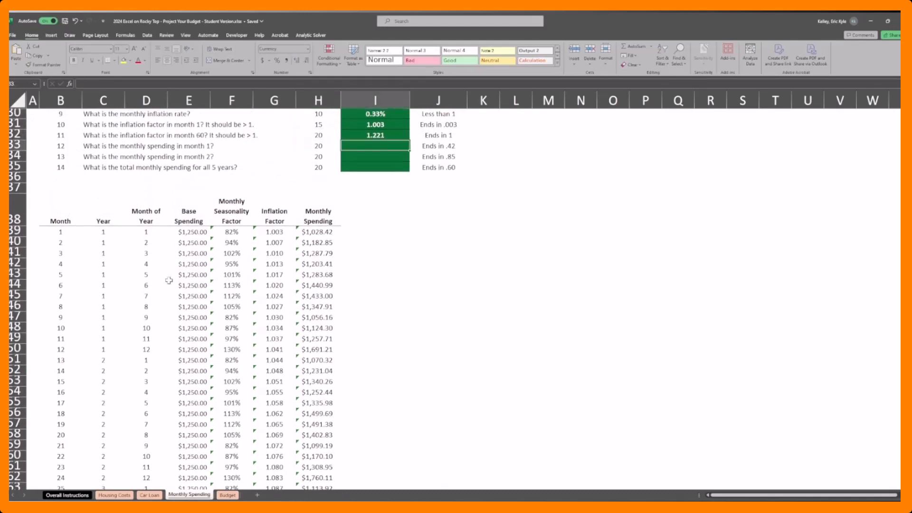
text(=)
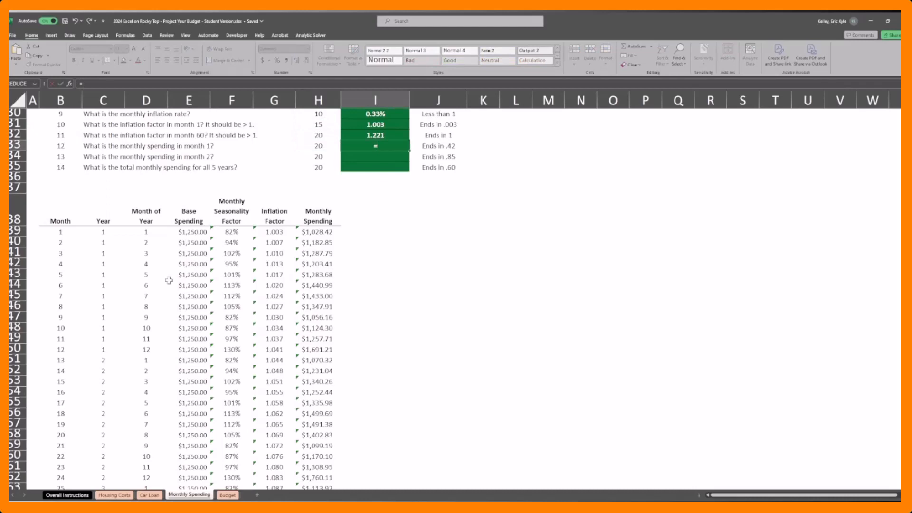
key(Down)
key(Down)
key(Down)
key(Down)
key(Down)
key(Down)
key(Left)
key(ctrl+Return)
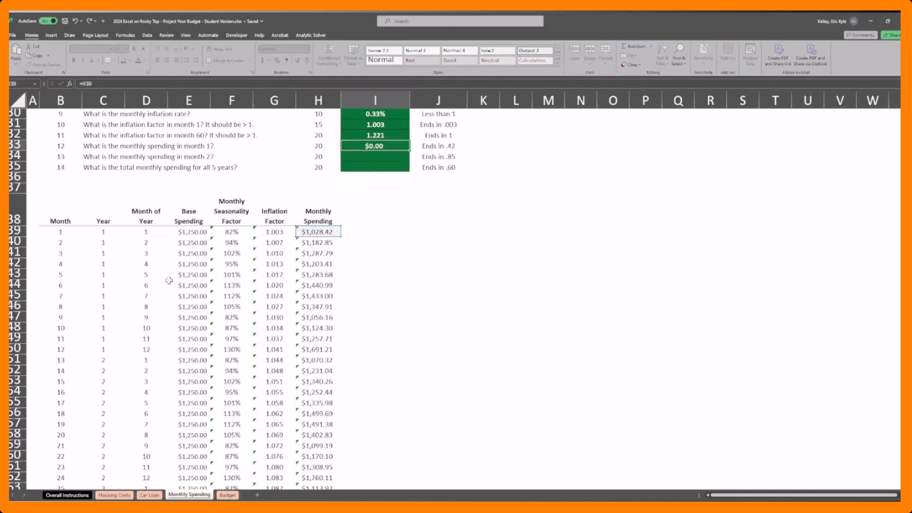
key(Return)
Step: Answer question 13 in I34 by linking to the month 2 monthly spending, =H40
key(Down)
key(Down)
key(Down)
key(Down)
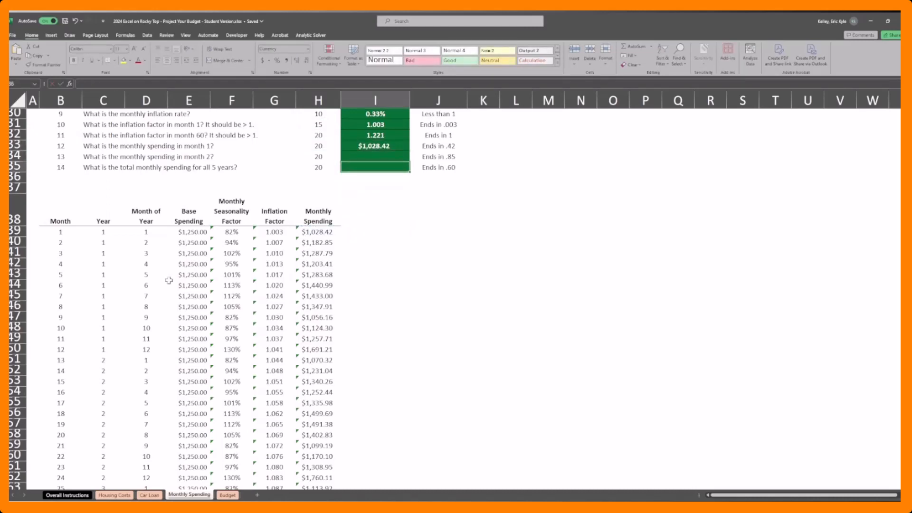
key(Up)
key(Up)
key(Up)
key(Up)
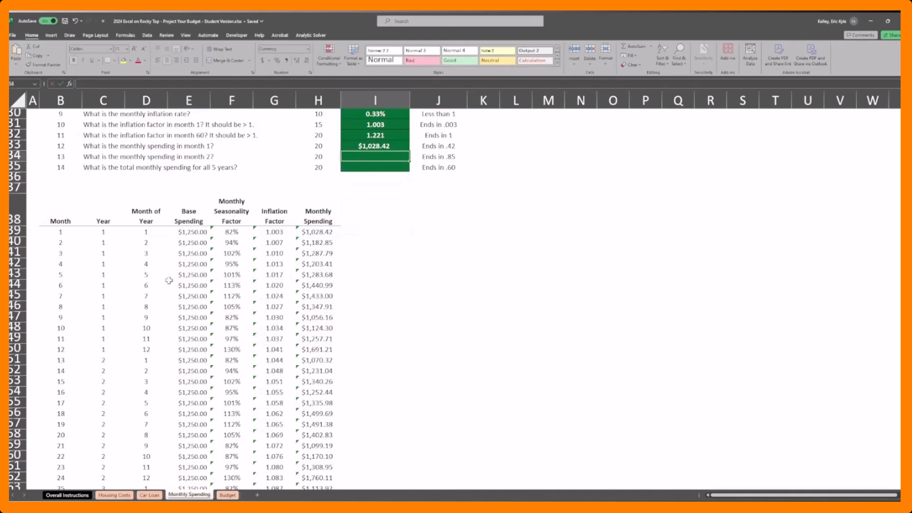
text(=)
key(Down)
key(Down)
key(Down)
key(Down)
key(Down)
key(Down)
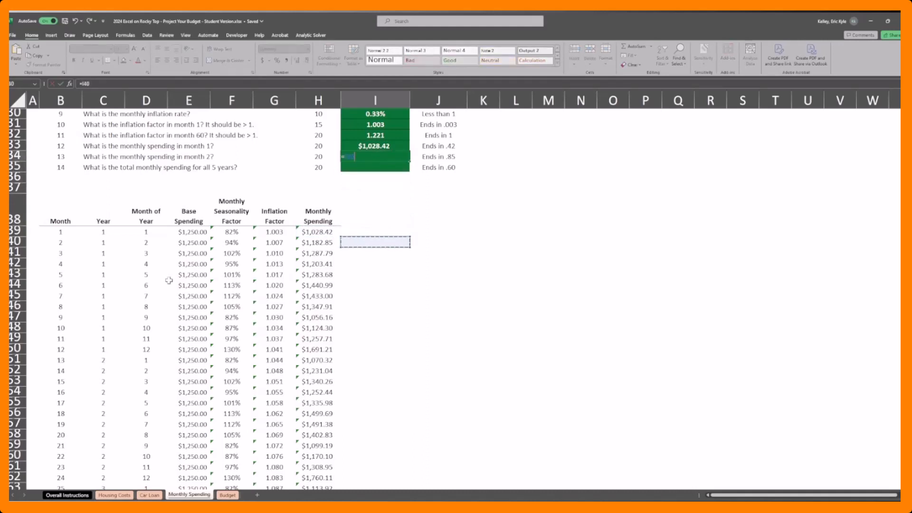
key(Left)
key(Return)
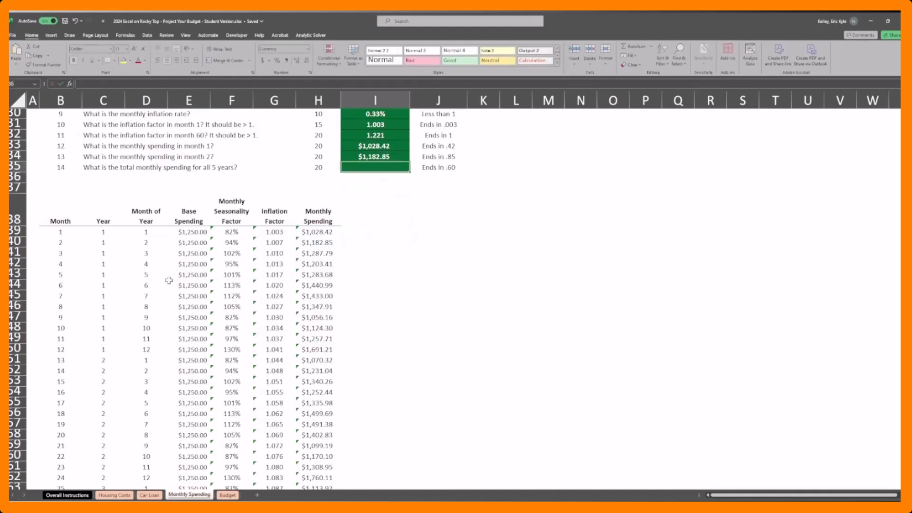
Step: Answer question 14 in I35 with the total monthly spending for all 60 months, =SUM(H39:H98)
text(=sum)
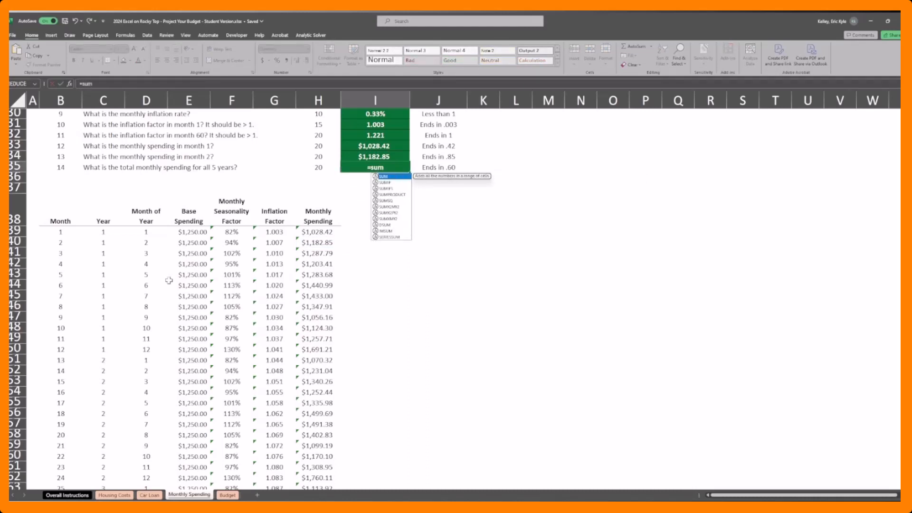
text(()
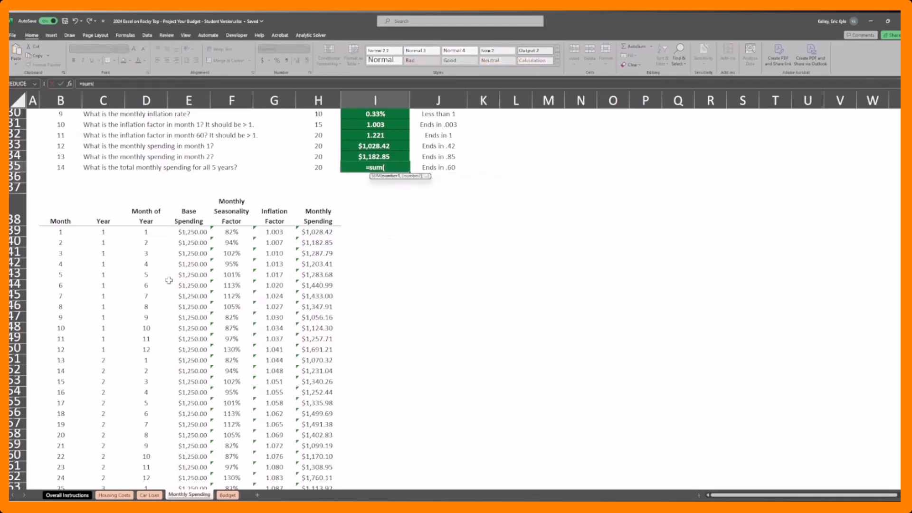
key(Down)
key(Down)
key(Down)
key(Down)
key(Left)
key(ctrl+shift+Down)
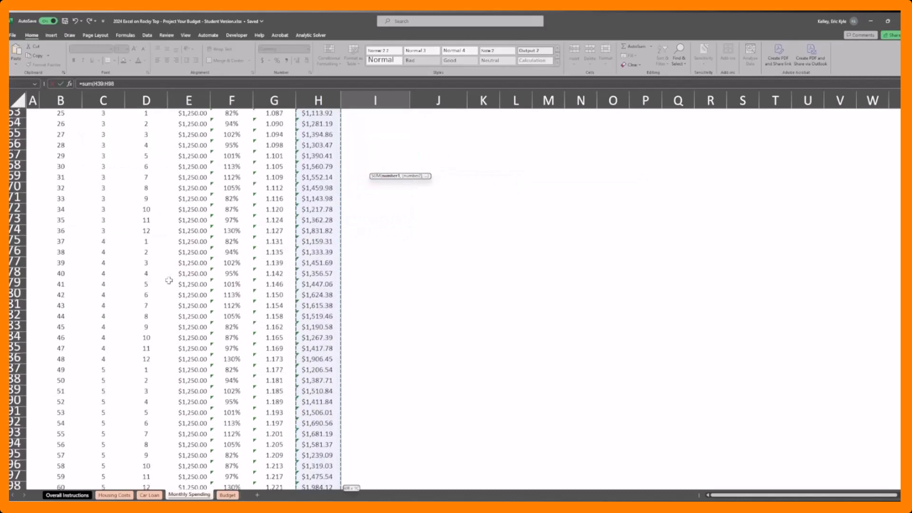
key(Return)
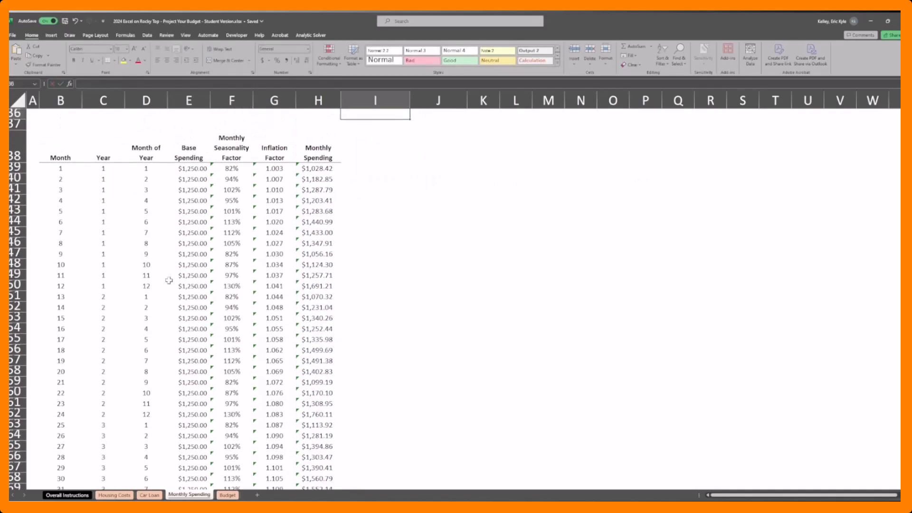
key(Up)
key(Up)
key(Up)
key(Up)
key(Up)
key(Up)
key(Up)
key(Up)
key(Up)
key(Up)
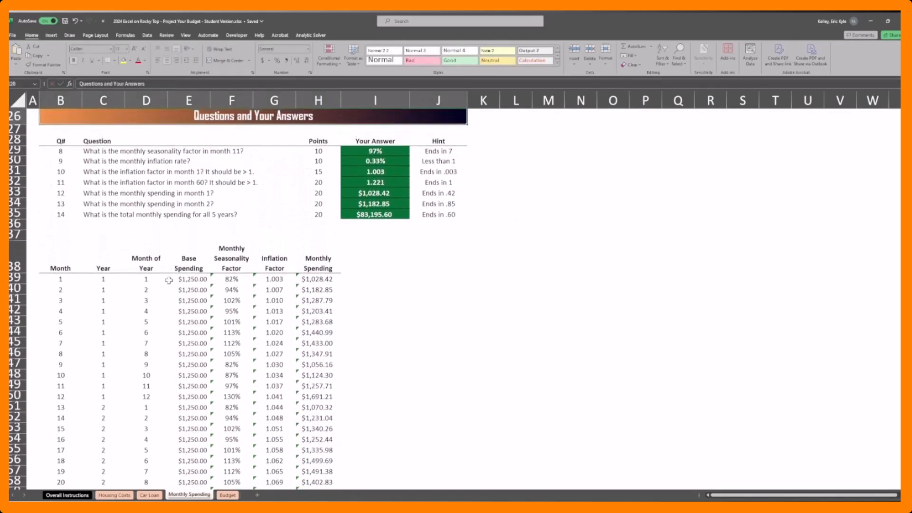
key(Up)
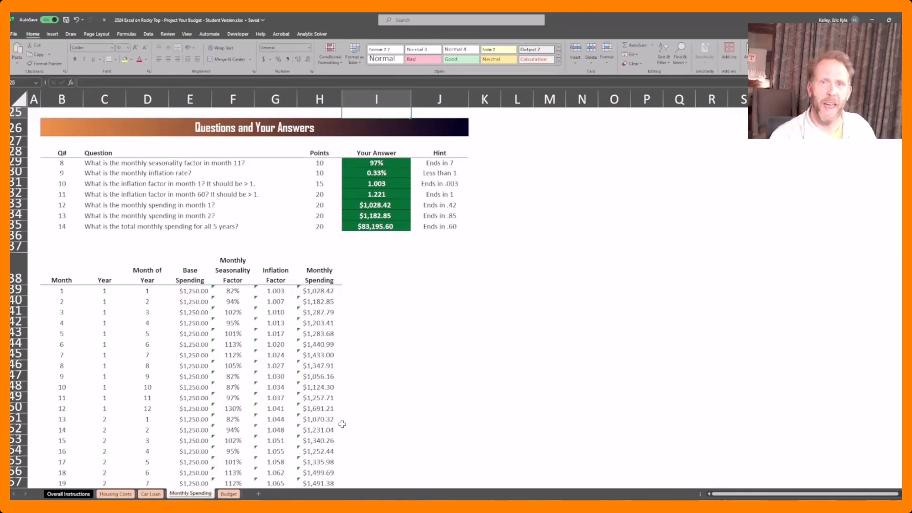
Step: Switch to the Budget sheet and review its instructions and assumptions
click(229, 493)
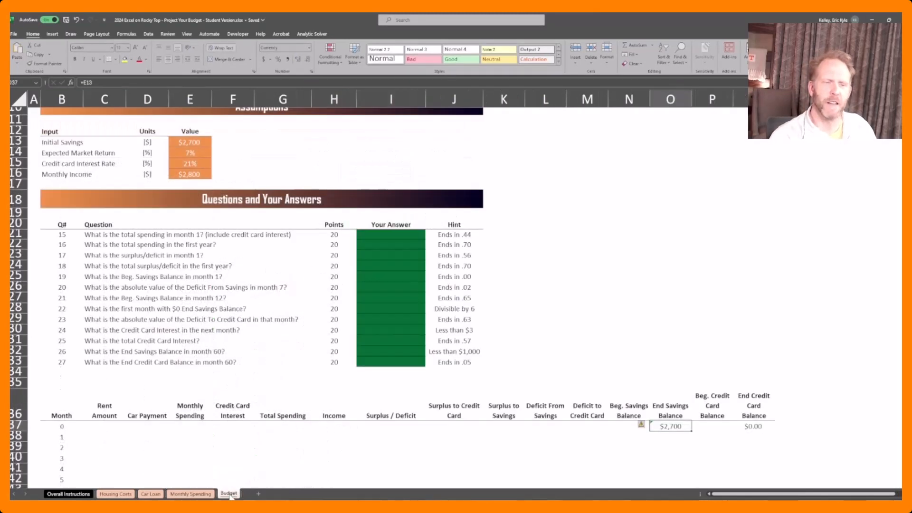
scroll(278, 347, up, 2)
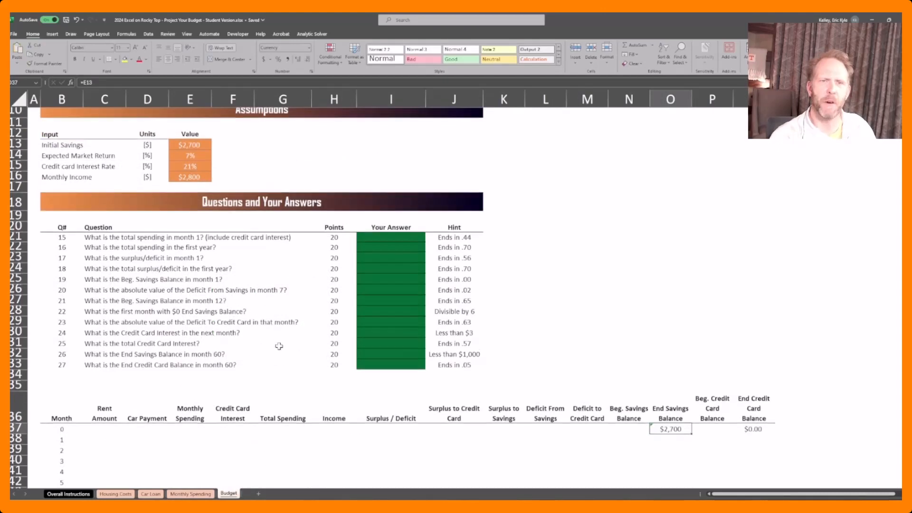
scroll(279, 346, up, 2)
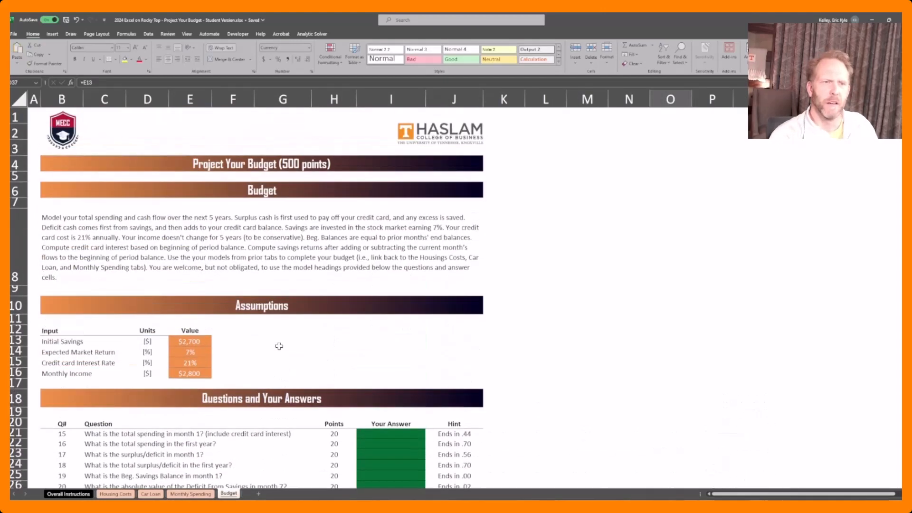
click(234, 352)
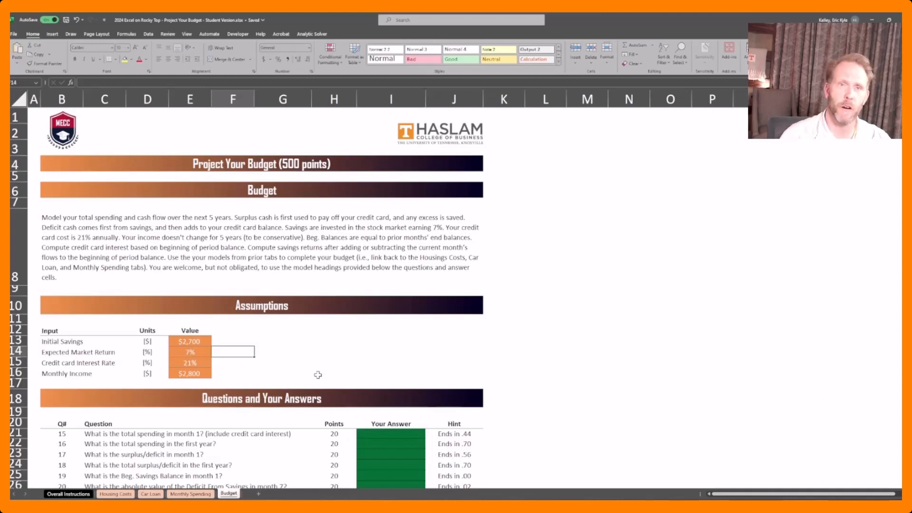
Step: Label F14 "savings rate" and calculate the monthly savings rate in G14 as the expected market return divided by 12, =E14/12
click(191, 352)
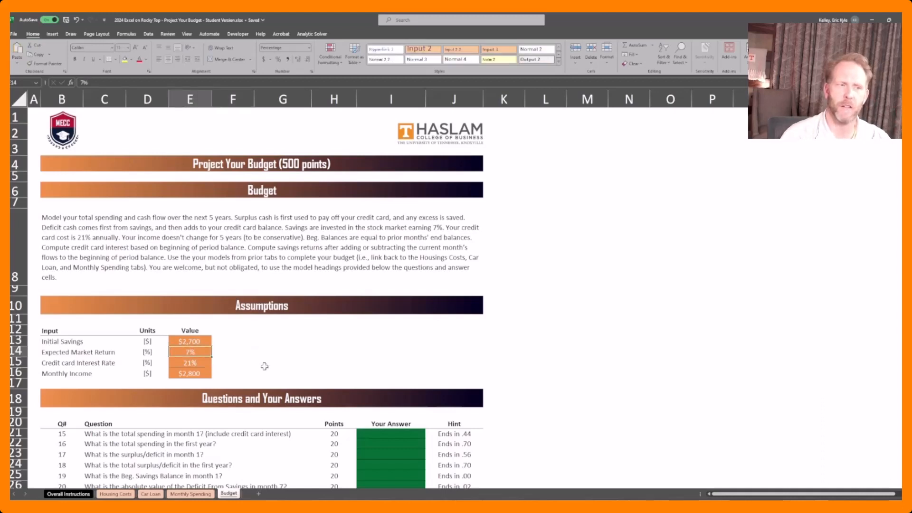
key(Right)
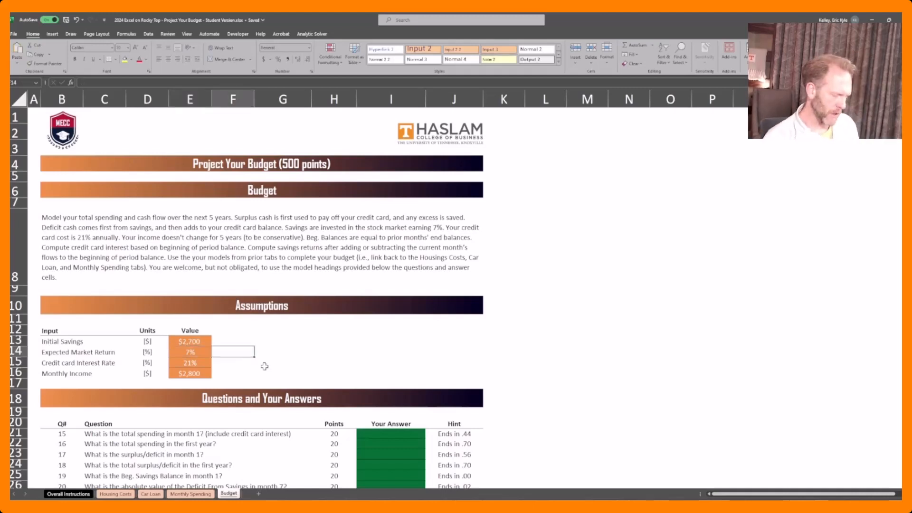
text(sa)
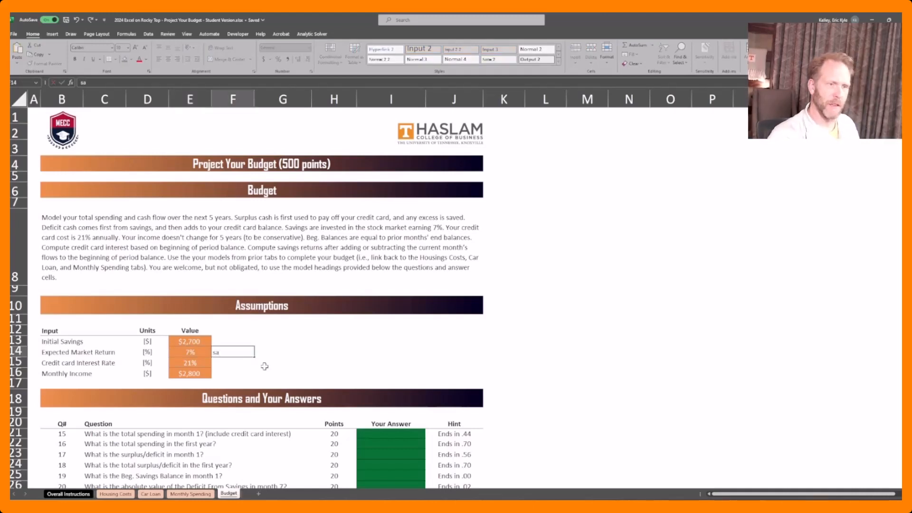
text(vings rea)
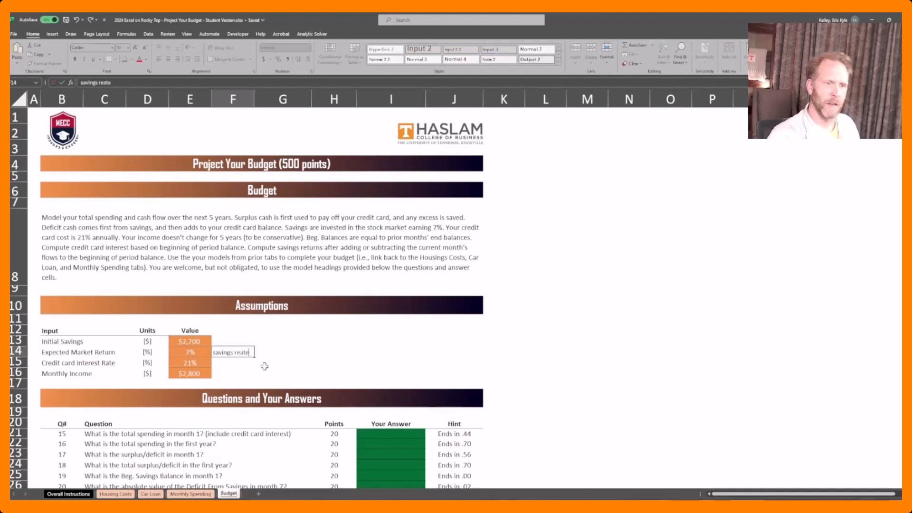
text(te)
key(Tab)
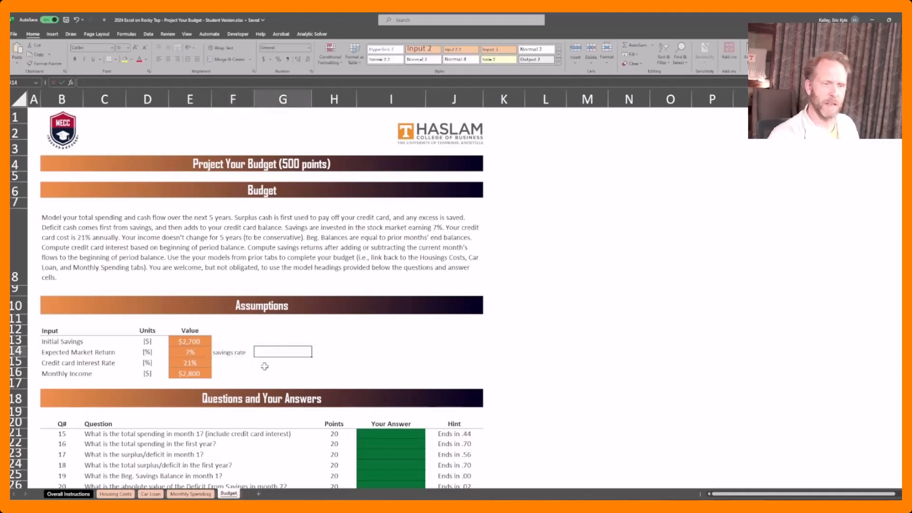
text(=)
key(Left)
key(Left)
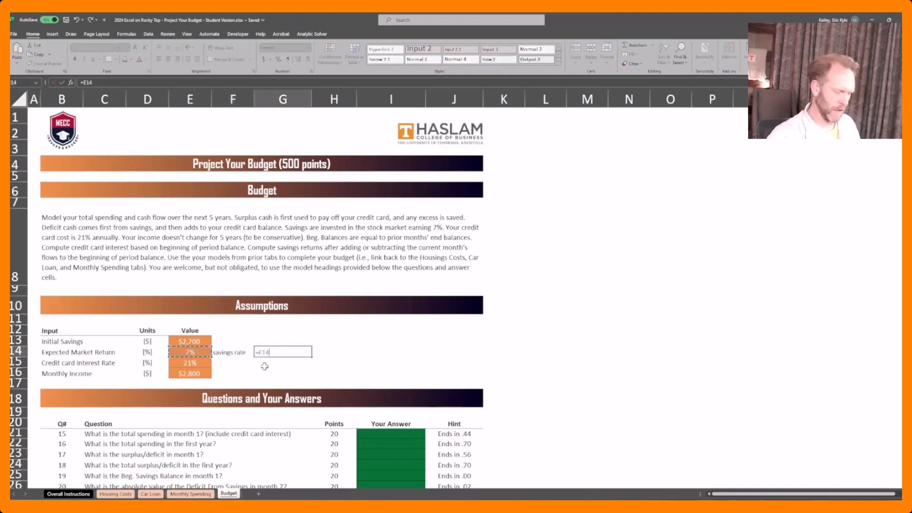
text(/12)
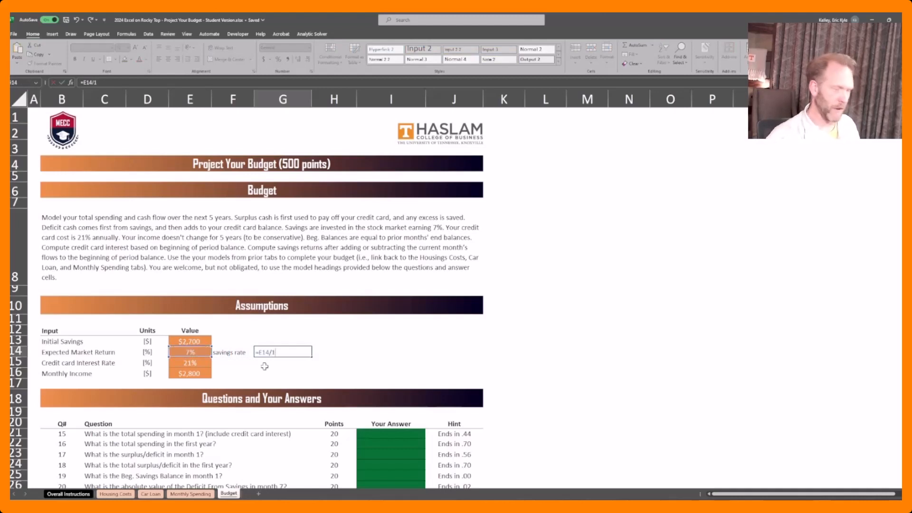
key(Return)
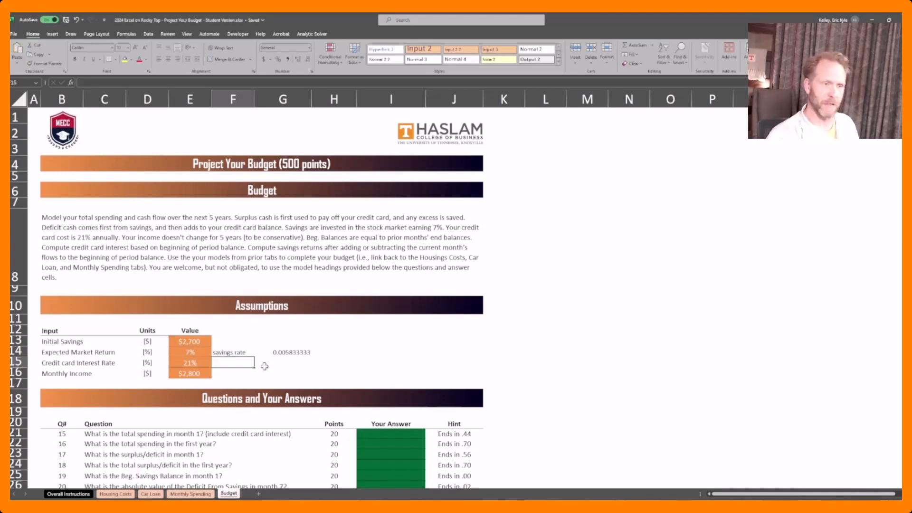
Step: Label F15 "CC rate" and calculate the monthly credit card rate in G15 as the annual interest rate divided by 12, =E15/12
text(CC rate)
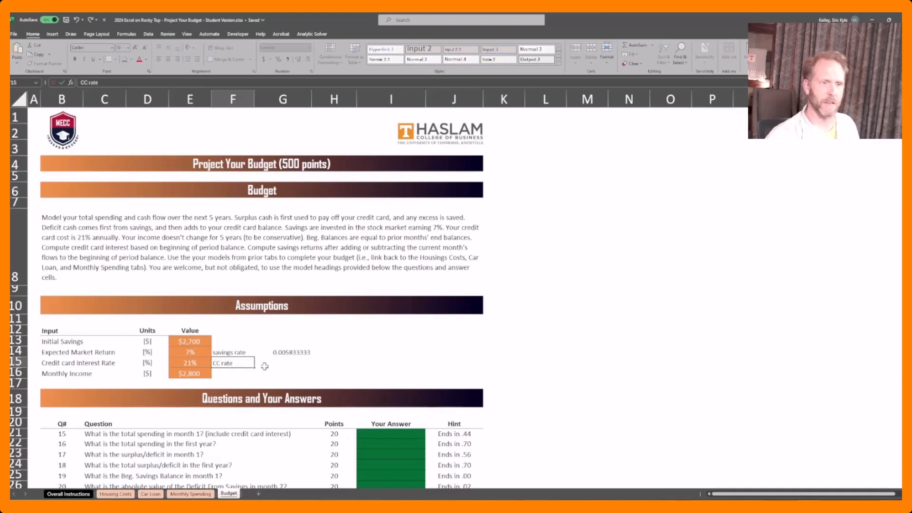
click(265, 367)
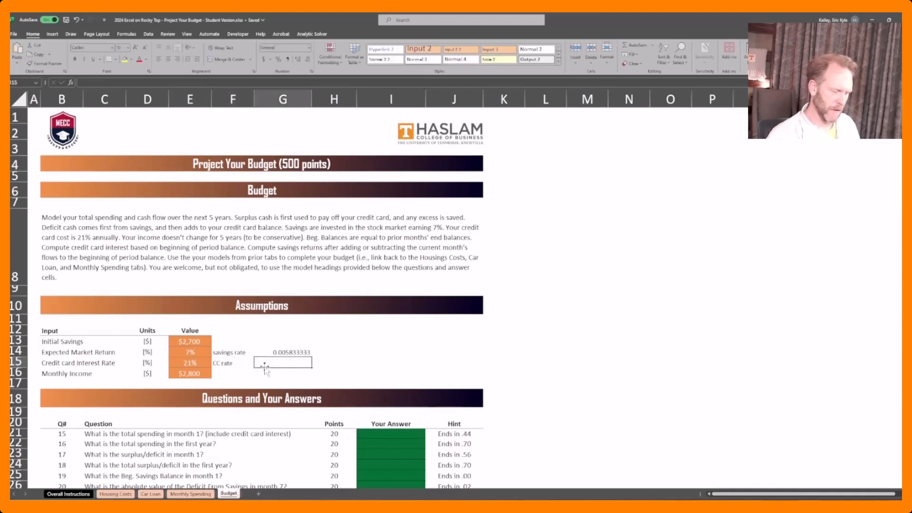
text(=)
key(Left)
key(Left)
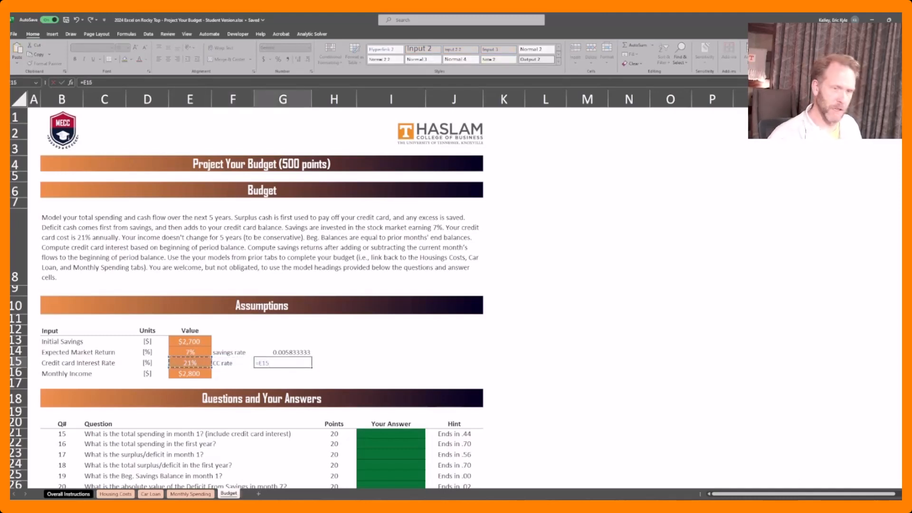
text(/12)
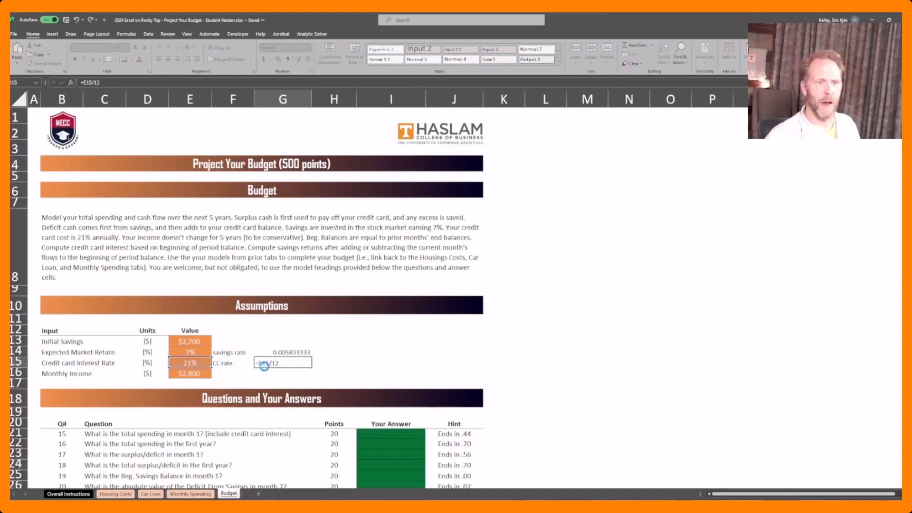
key(Return)
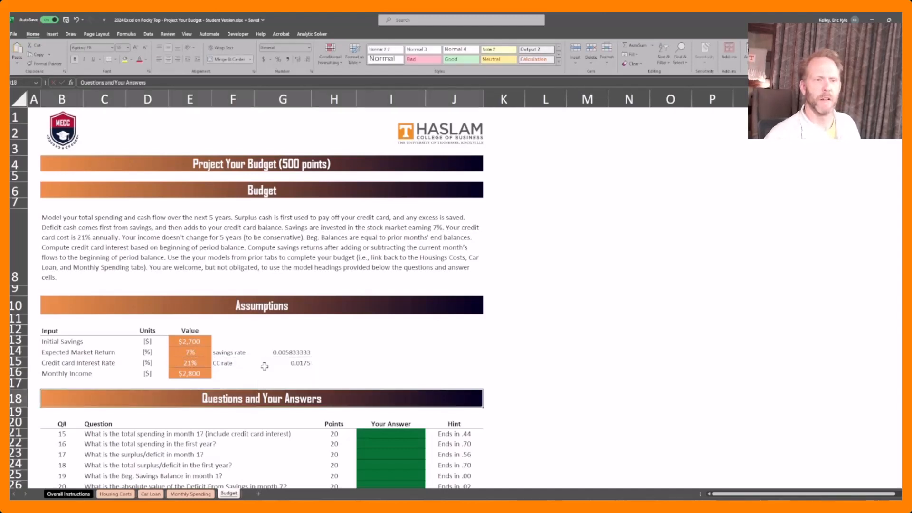
Step: Examine the Budget questions and the monthly model's column headings, ending on the month 1 Rent Amount cell, C38
key(Down)
key(Down)
key(Down)
key(Down)
key(Down)
key(Down)
key(Down)
key(Down)
key(Down)
key(Down)
key(Down)
key(Down)
key(Down)
key(Down)
key(Down)
key(Down)
key(Down)
key(Down)
key(Down)
key(Down)
key(Down)
key(Down)
key(Down)
key(Down)
key(Down)
key(Down)
key(Down)
key(Down)
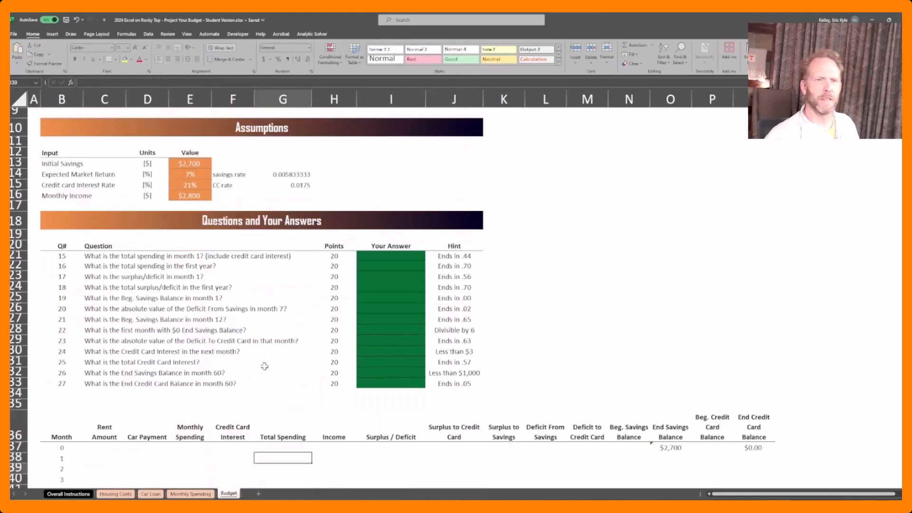
key(Up)
key(Up)
key(Up)
key(Up)
key(Up)
key(Up)
key(Up)
key(Up)
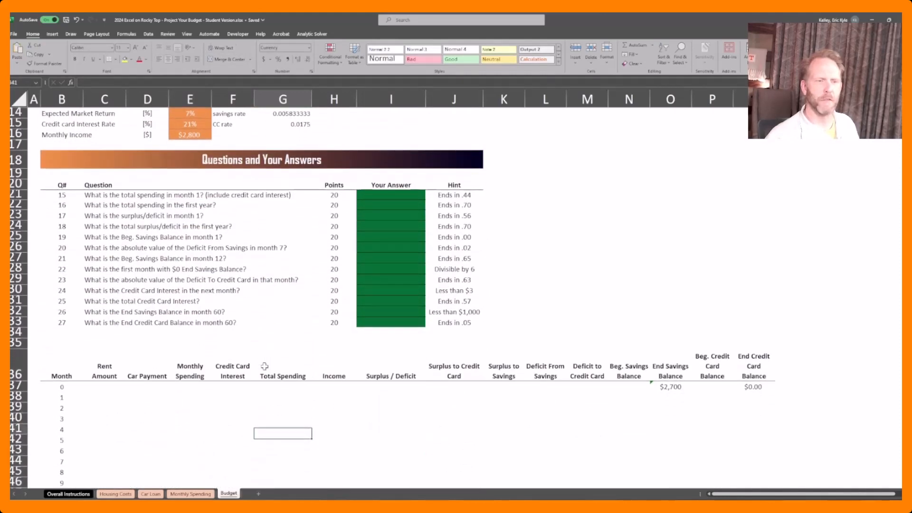
key(Left)
key(Left)
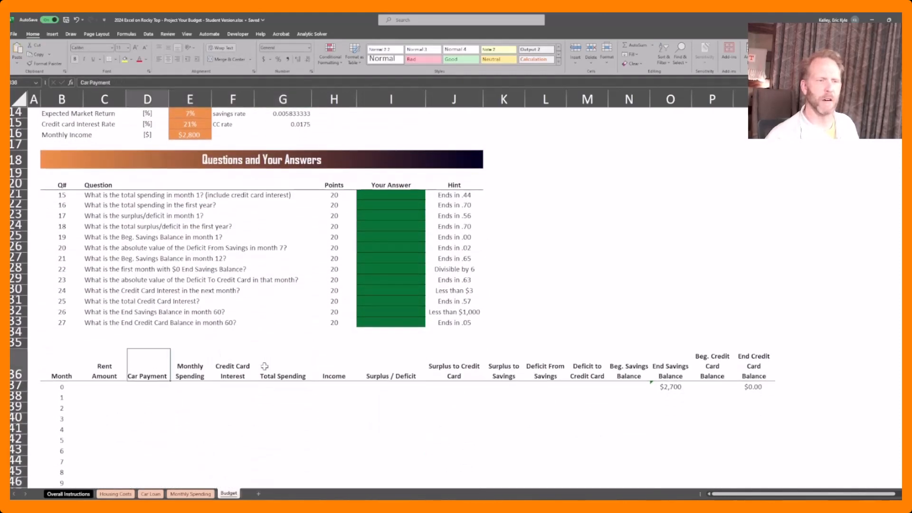
key(Left)
key(Right)
key(Right)
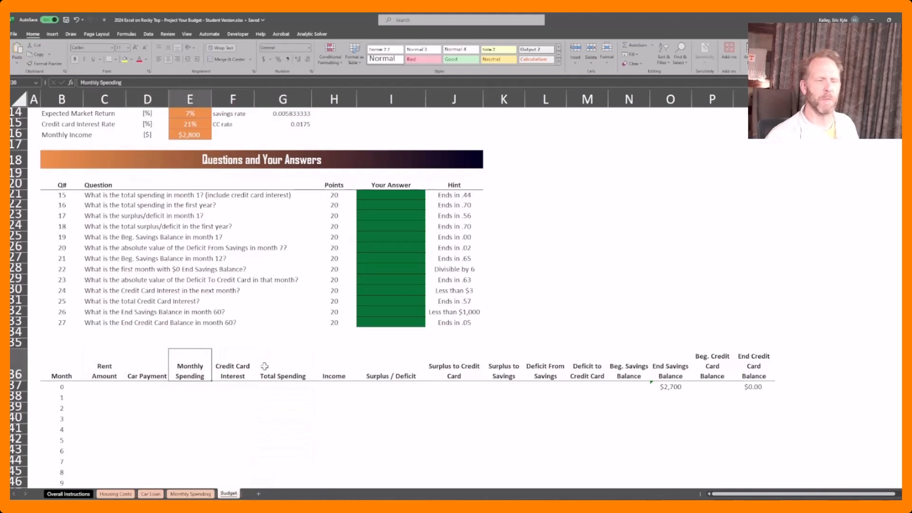
key(Left)
key(Left)
key(Down)
key(Down)
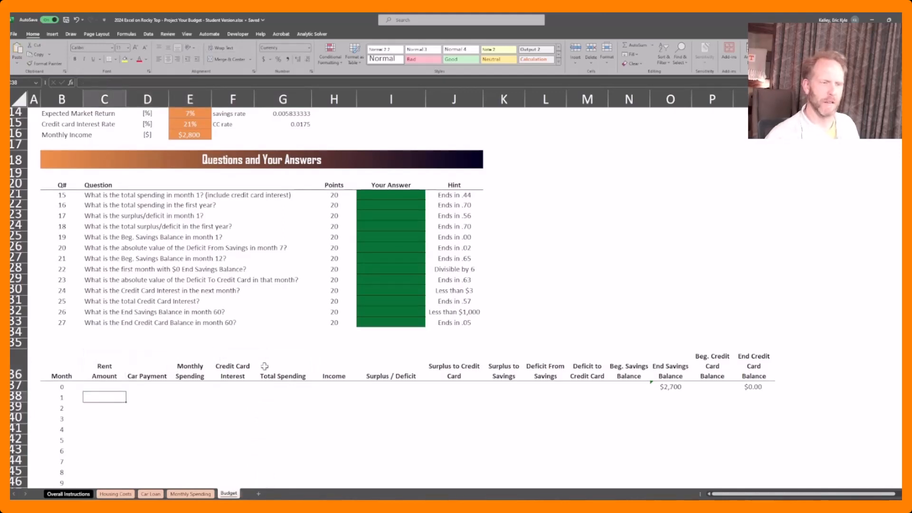
Step: Fill the Rent Amount column for all 60 months from C38 by referencing the Housing Costs rent amounts, ='Housing Costs'!D24:D83
text(=)
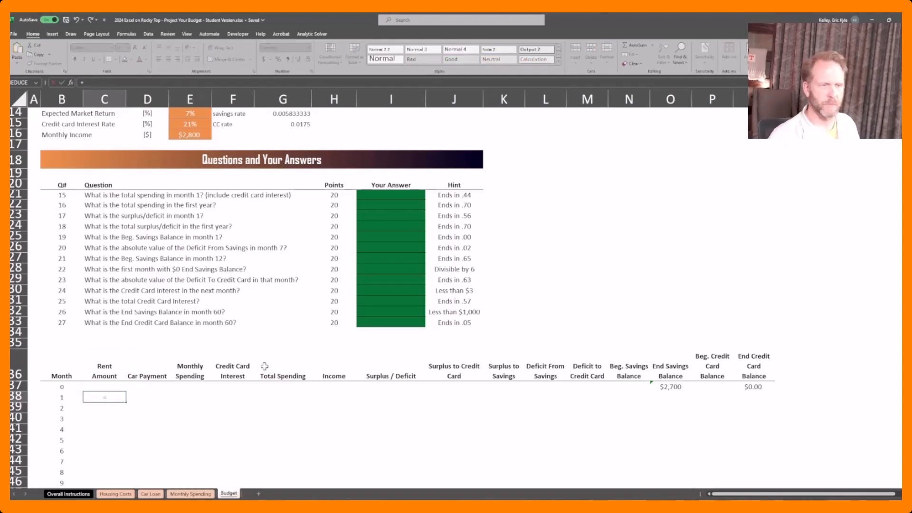
key(ctrl+Page_Up)
key(ctrl+Page_Up)
key(ctrl+Page_Up)
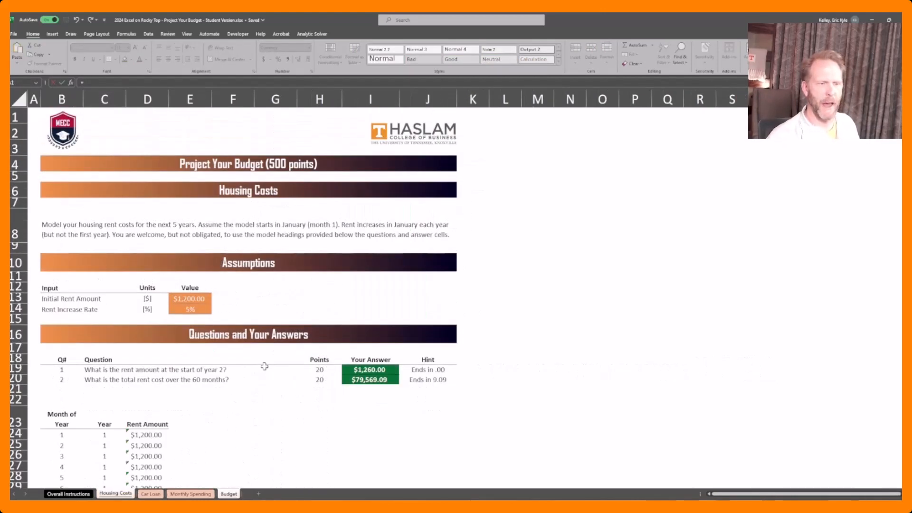
key(Down)
key(Down)
key(Down)
key(Down)
key(Down)
key(Down)
key(Down)
key(Down)
key(Down)
key(Down)
key(Down)
key(Down)
key(Down)
key(Down)
key(Down)
key(Down)
key(Down)
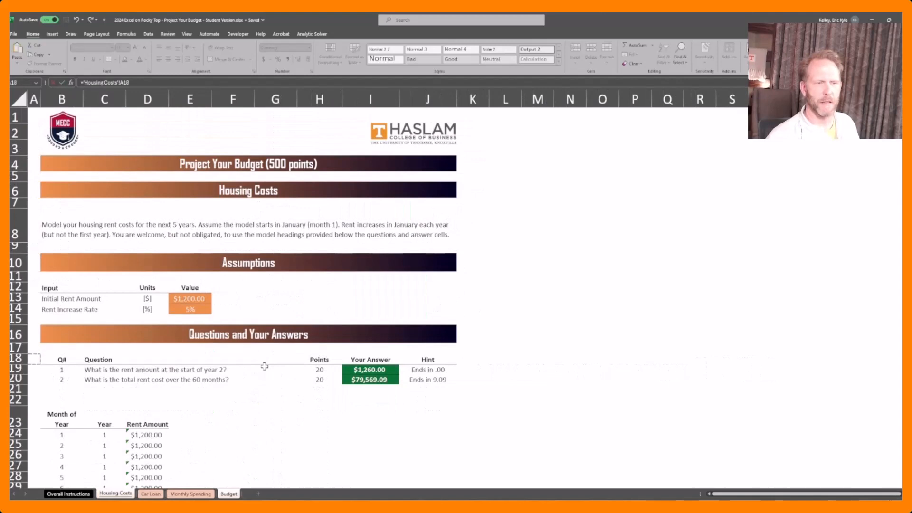
key(Down)
key(Down)
key(Down)
key(Down)
key(Down)
key(Down)
key(Right)
key(Right)
key(Right)
key(ctrl+shift+Down)
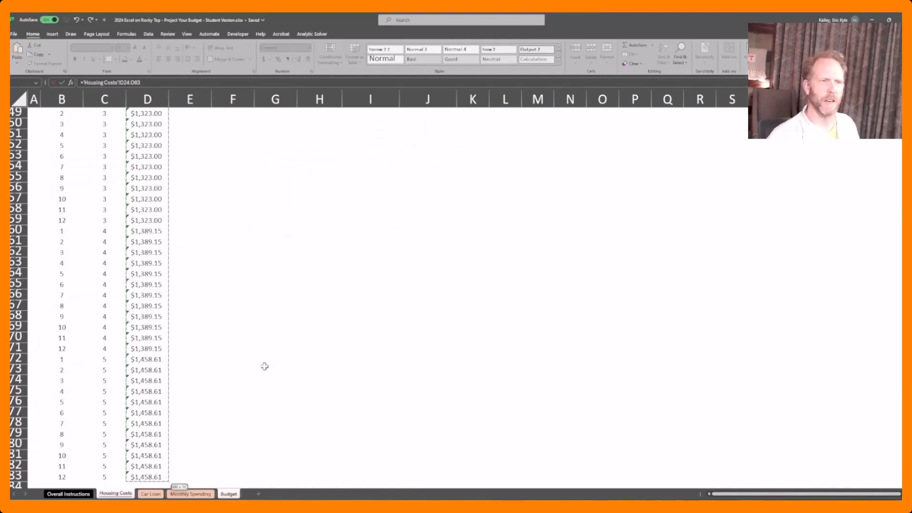
key(Return)
key(Up)
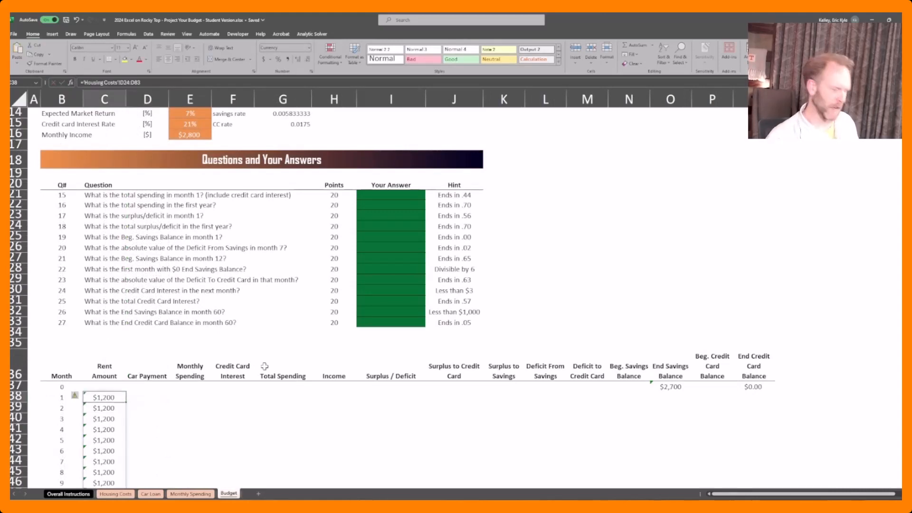
key(Left)
key(ctrl+Down)
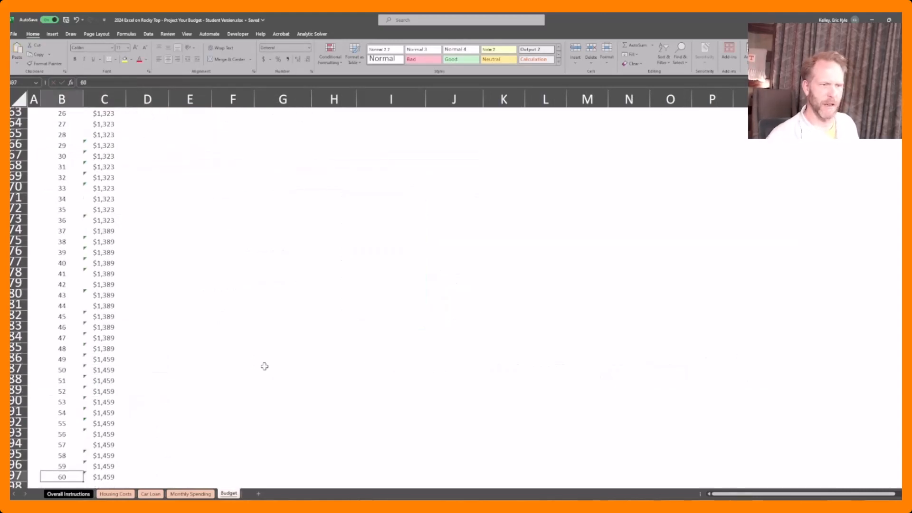
key(ctrl+Up)
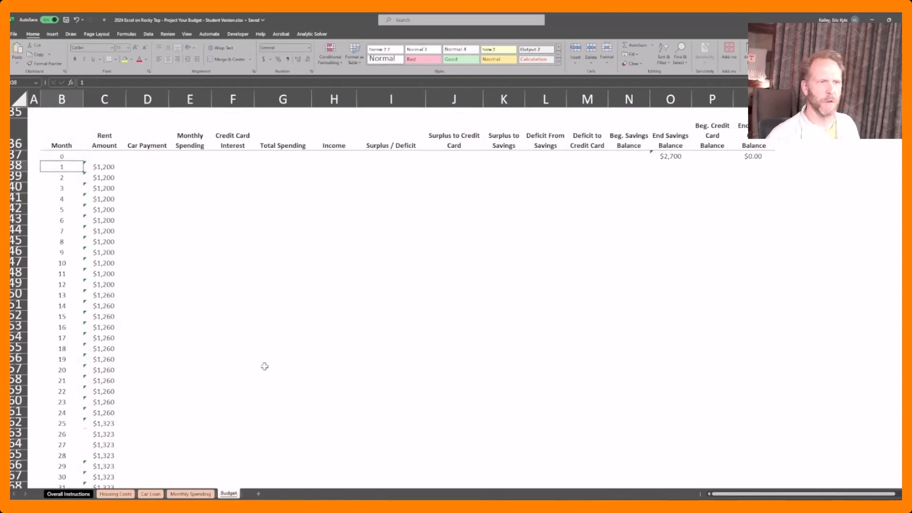
Step: Fill the Car Payment column for all 60 months from D38 by referencing the Car Loan payments, ='Car Loan'!E28:E87
key(Right)
key(Right)
text(=)
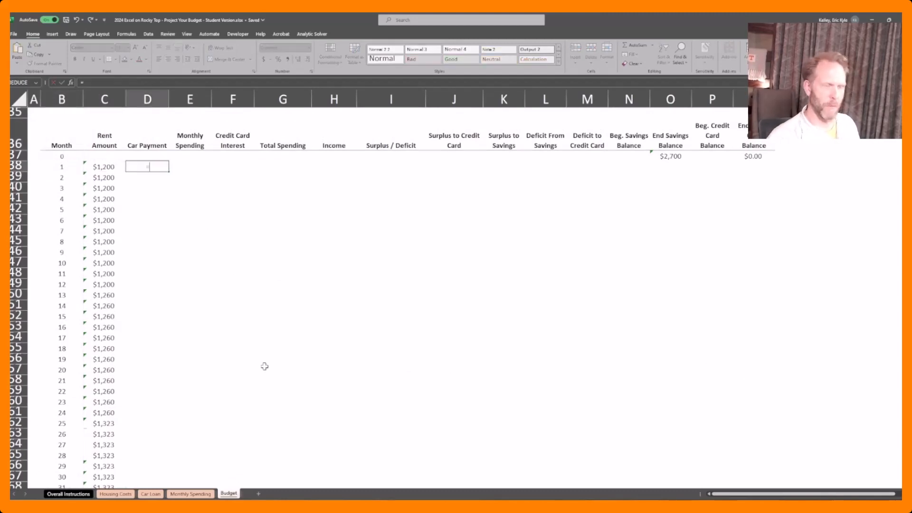
key(ctrl+Page_Up)
key(ctrl+Page_Up)
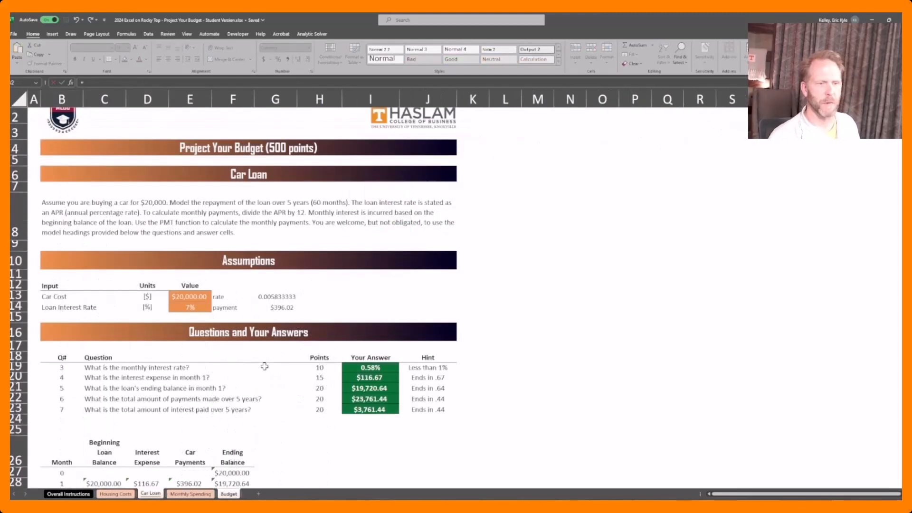
key(Down)
key(Down)
key(Down)
key(Down)
key(Down)
key(Down)
key(Down)
key(Down)
key(Down)
key(Down)
key(Down)
key(Down)
key(Down)
key(Down)
key(Down)
key(Down)
key(Down)
key(Down)
key(Down)
key(Down)
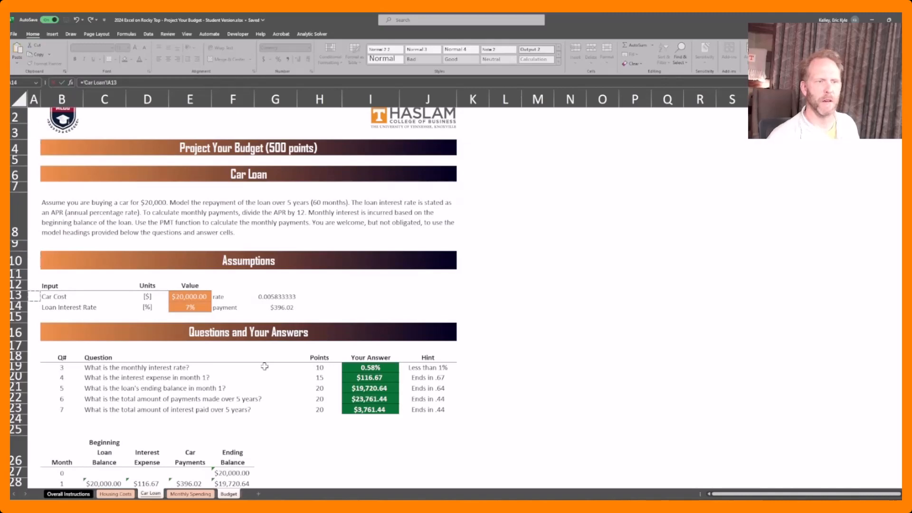
key(Down)
key(Down)
key(Down)
key(Down)
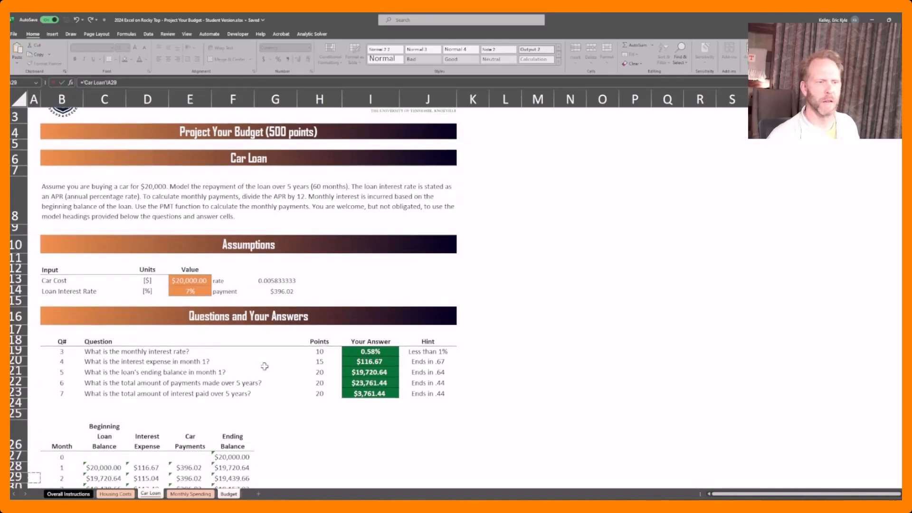
key(Right)
key(Right)
key(Right)
key(Right)
scroll(265, 366, down, 10)
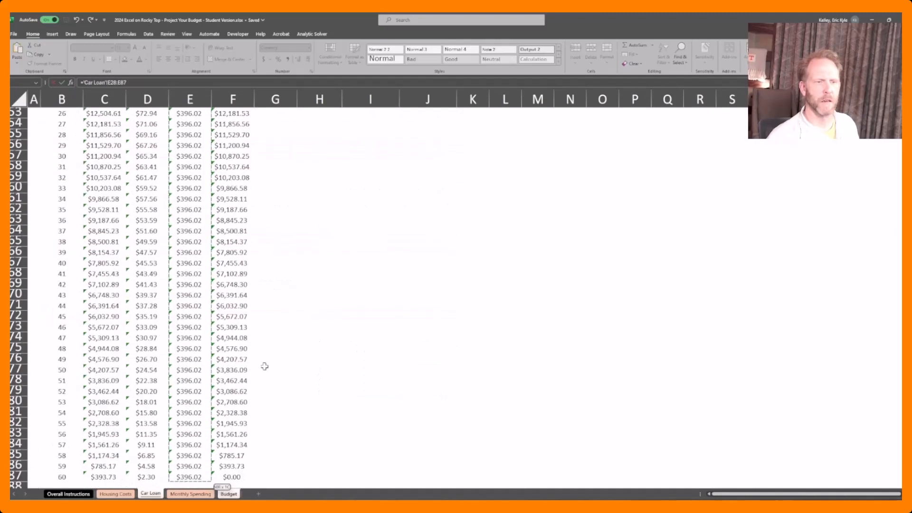
key(Return)
key(Up)
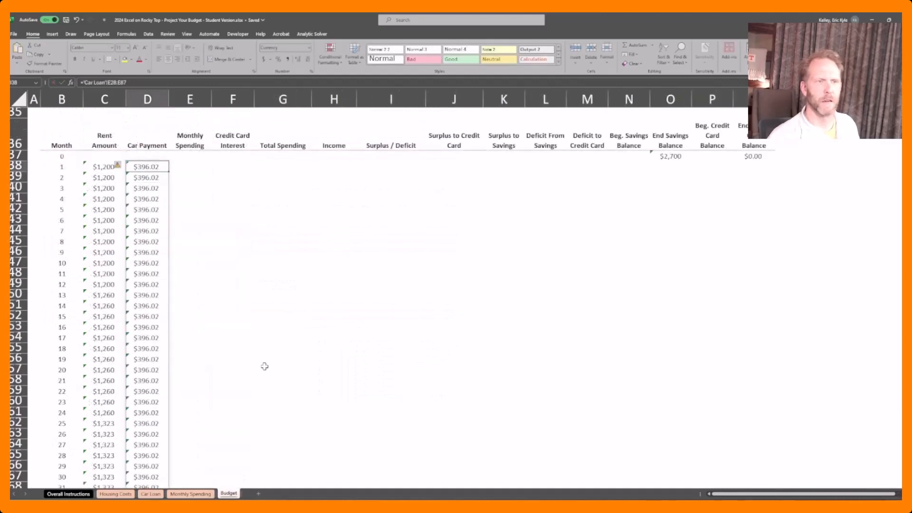
Step: Fill the Monthly Spending column for all 60 months from E38 by referencing the Monthly Spending sheet, ='Monthly Spending'!H39:H98
key(Right)
text(=)
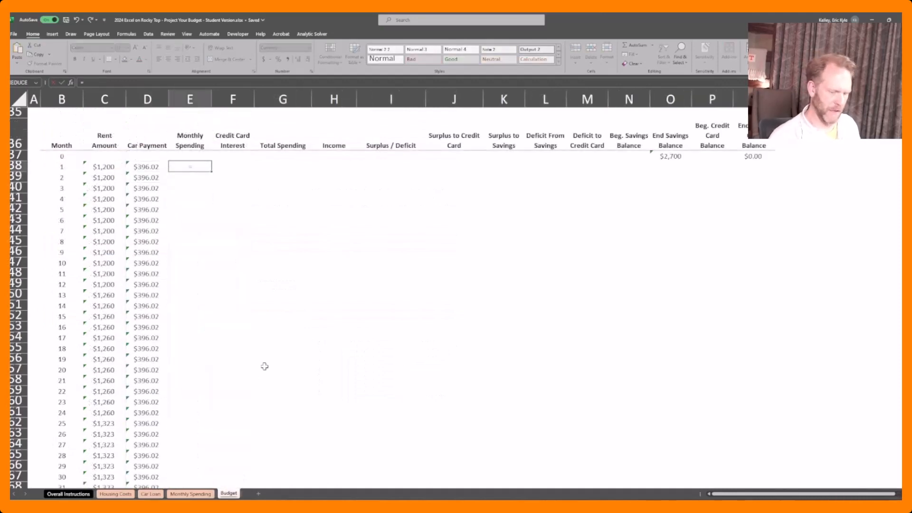
key(ctrl+Page_Up)
key(ctrl+Page_Up)
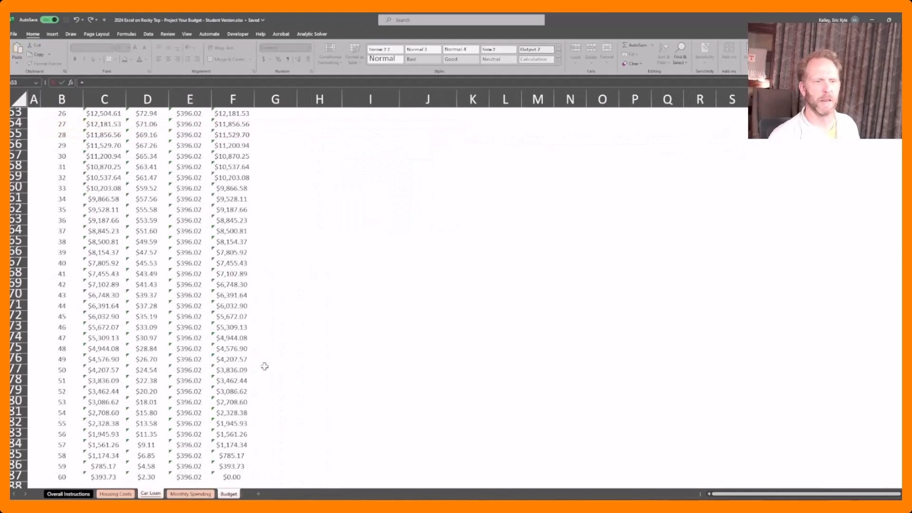
key(ctrl+Page_Down)
key(Down)
key(Down)
key(Down)
key(Down)
key(Down)
key(Down)
key(Down)
key(Down)
key(Down)
key(Down)
key(Down)
key(Down)
key(Down)
key(Down)
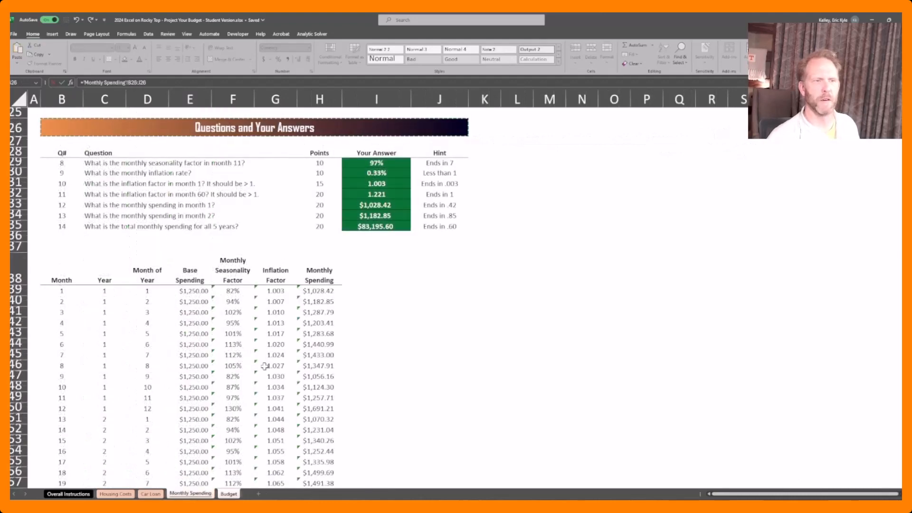
key(Down)
key(Right)
key(Right)
key(Right)
key(Right)
key(Right)
key(Right)
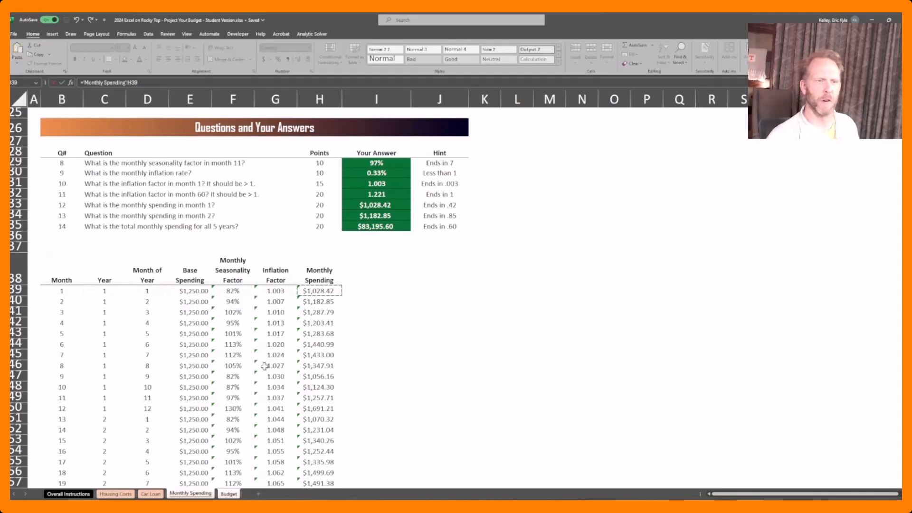
key(ctrl+shift+Down)
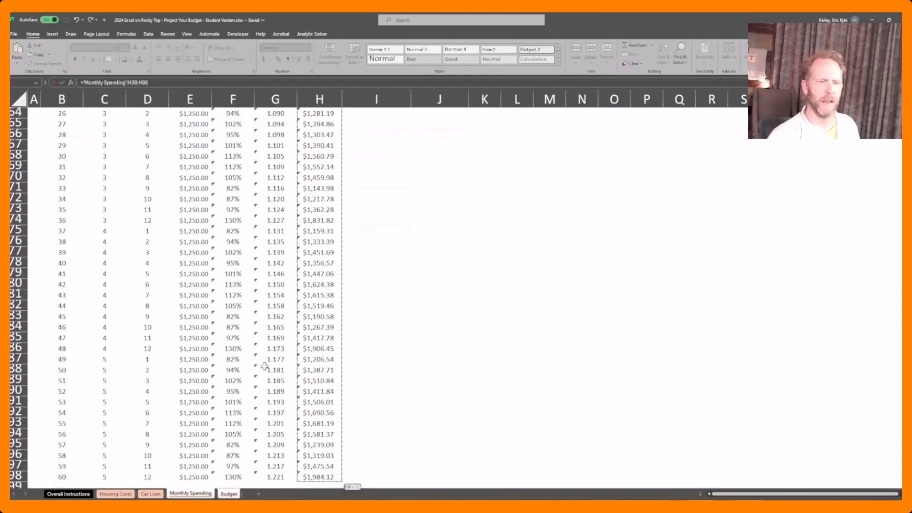
key(Return)
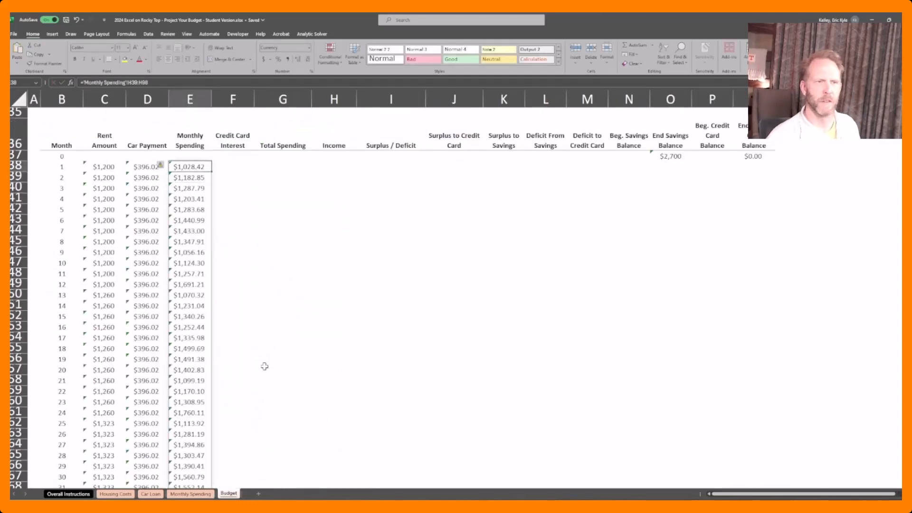
Step: Check the Rent Amount, Car Payment and Monthly Spending columns down to month 60
key(Left)
key(Left)
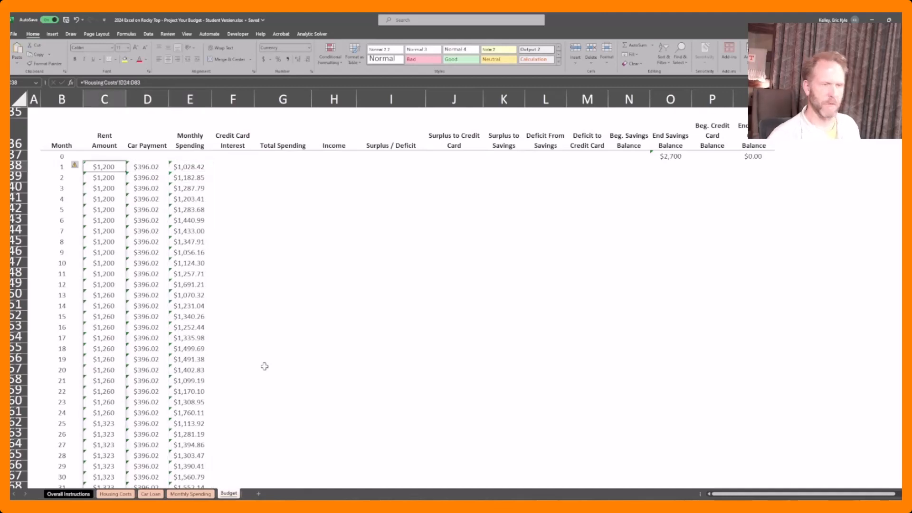
key(ctrl+Down)
key(Right)
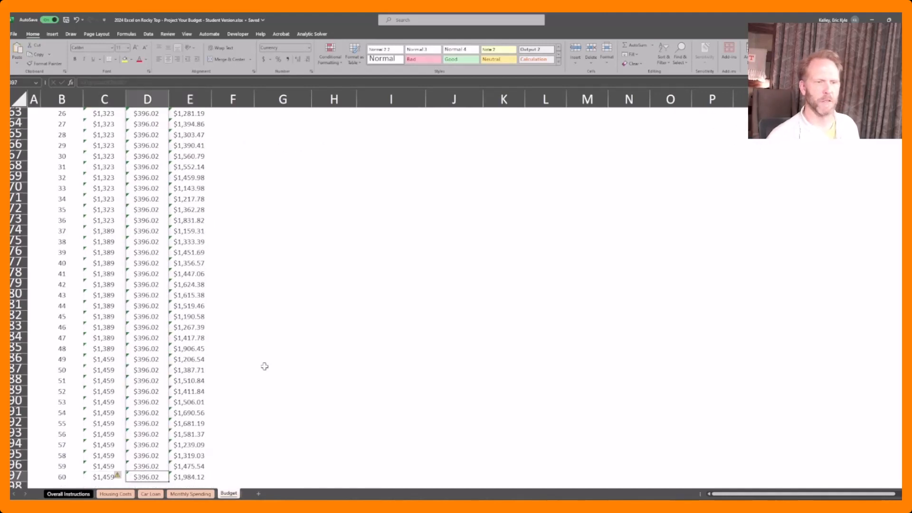
key(Right)
key(Left)
key(Left)
key(ctrl+Up)
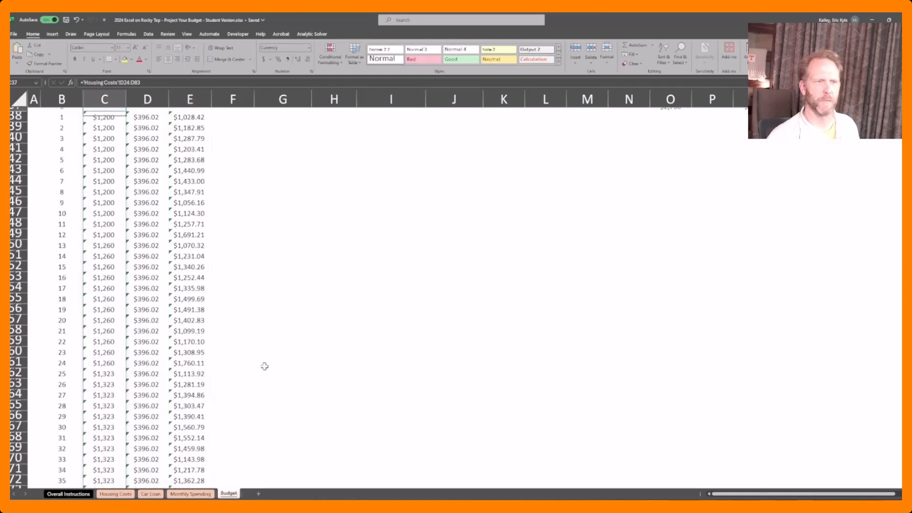
Step: Review the Budget questions 15 to 27 above the monthly model
key(Up)
key(Up)
key(Up)
key(Up)
key(Up)
key(Up)
key(Up)
key(Up)
key(Up)
key(Up)
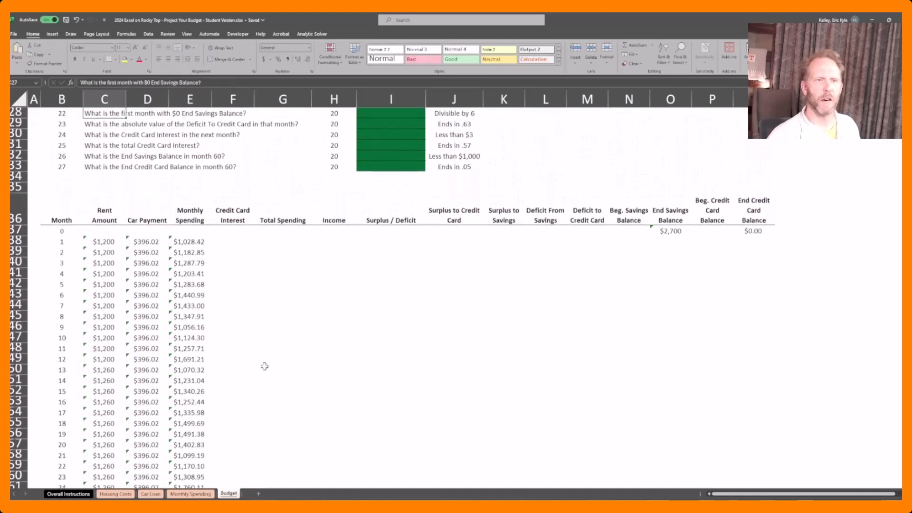
key(Up)
key(Up)
key(Up)
key(Up)
key(Up)
key(Up)
key(Up)
key(Up)
key(Up)
key(Up)
key(Up)
key(Up)
key(Down)
key(Down)
key(Down)
key(Down)
key(Down)
key(Down)
key(Down)
key(Down)
key(Down)
key(Down)
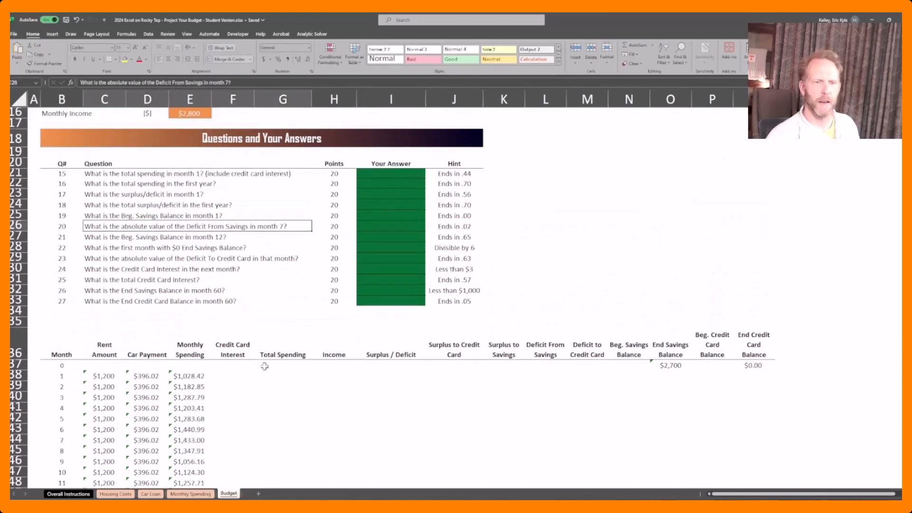
key(Down)
Step: Set the month 1 Beg. Savings Balance in N38 equal to the month 0 End Savings Balance, =O37
key(ctrl+Down)
key(ctrl+Down)
key(ctrl+Down)
key(Right)
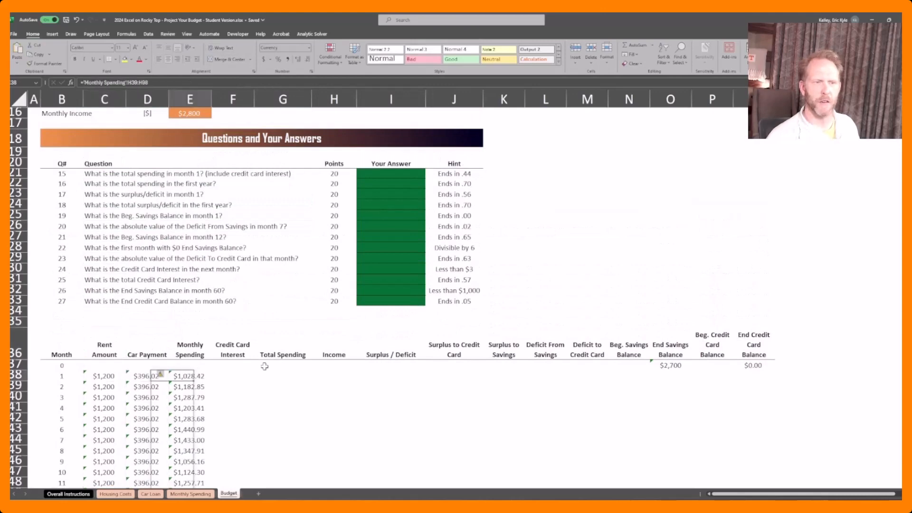
key(Right)
key(Right)
key(Right)
key(Right)
key(Right)
key(Right)
key(Right)
key(Right)
key(Right)
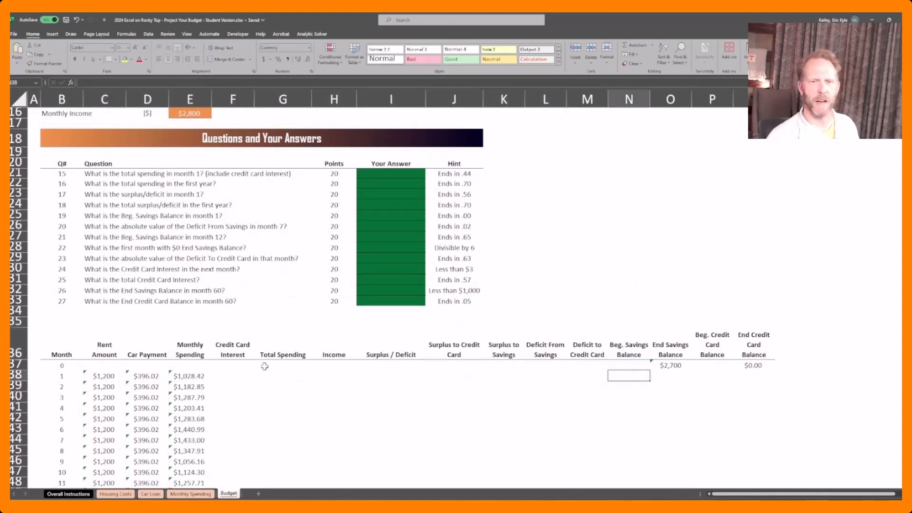
key(Right)
key(Up)
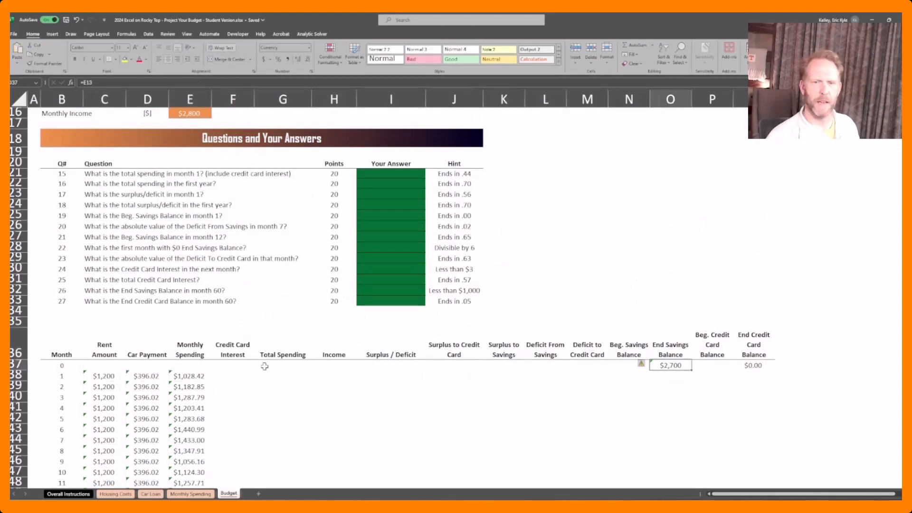
key(Down)
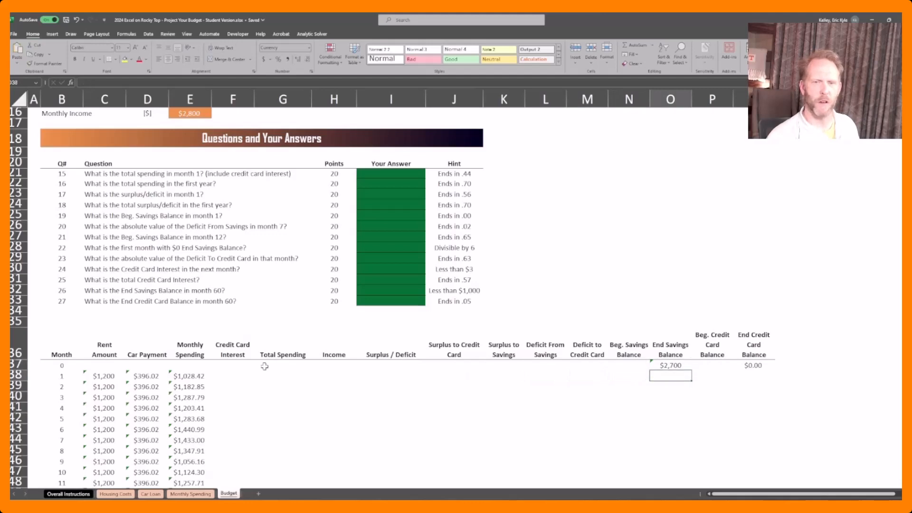
key(Left)
text(=)
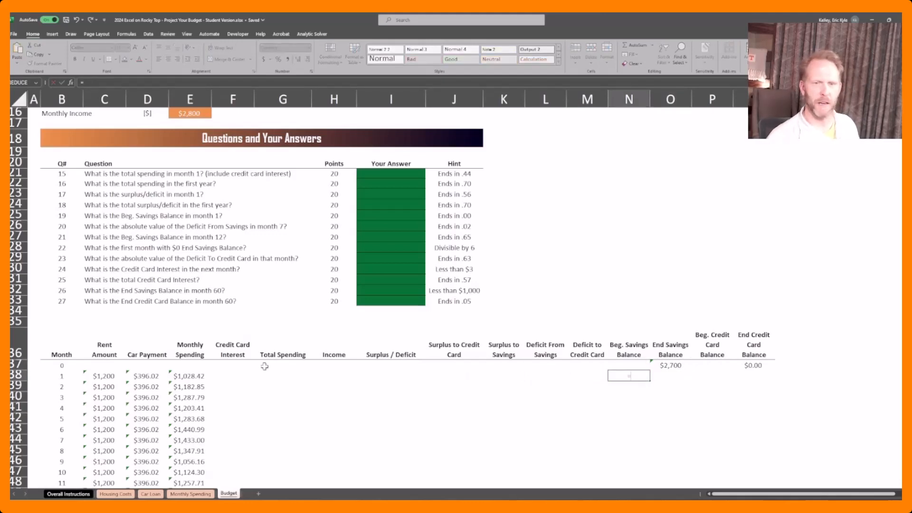
key(Up)
key(Right)
key(ctrl+Return)
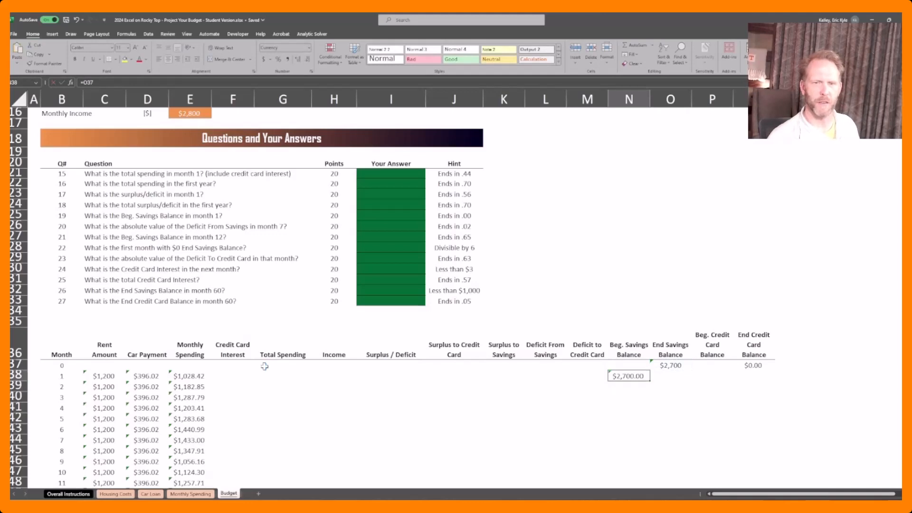
Step: Set the month 1 Beg. Credit Card Balance in P38 equal to the month 0 End Credit Card Balance, =Q37
key(Right)
key(Right)
text(=)
key(Up)
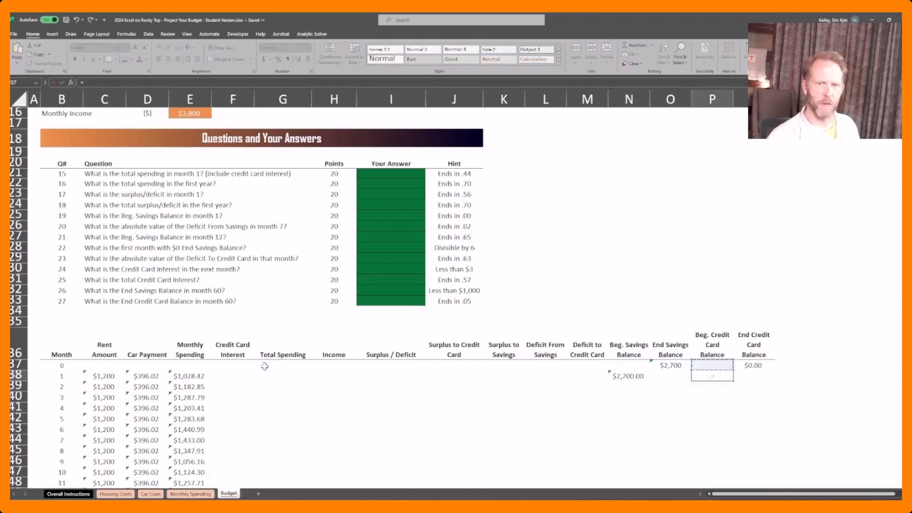
key(Right)
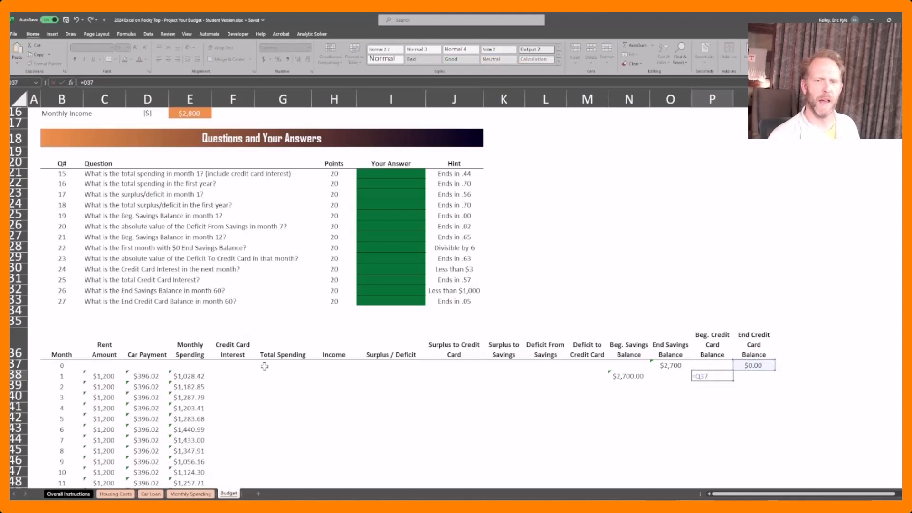
key(ctrl+Return)
Step: Examine the month 1 beginning balances and the month 0 End Savings Balance formula in O37
key(Left)
key(Left)
key(Left)
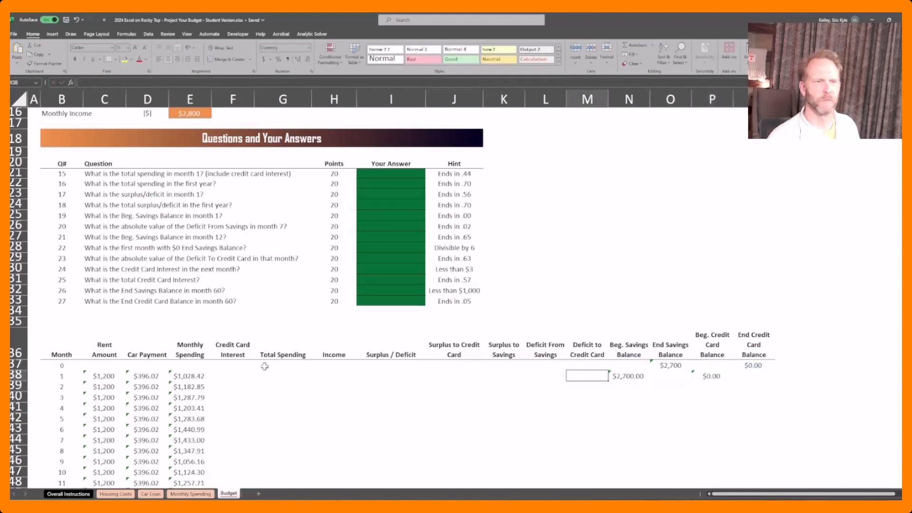
key(Right)
key(Right)
key(Right)
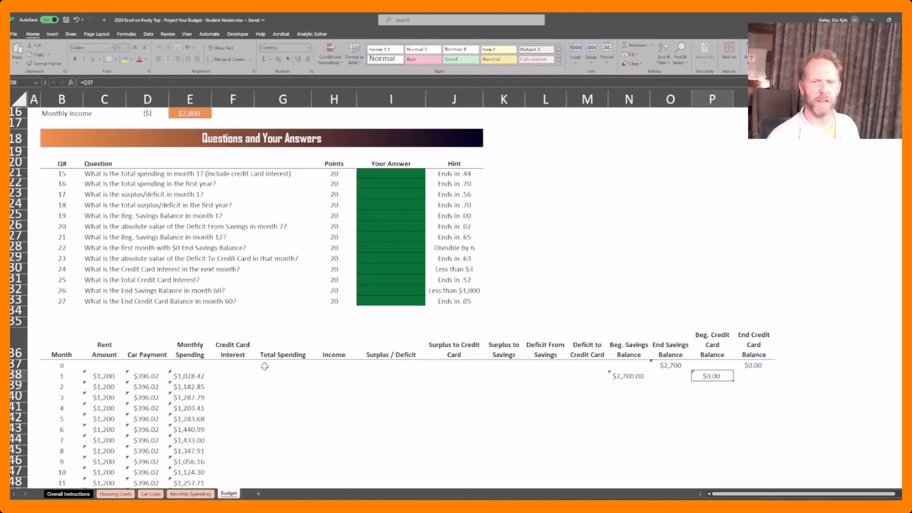
key(Left)
key(Up)
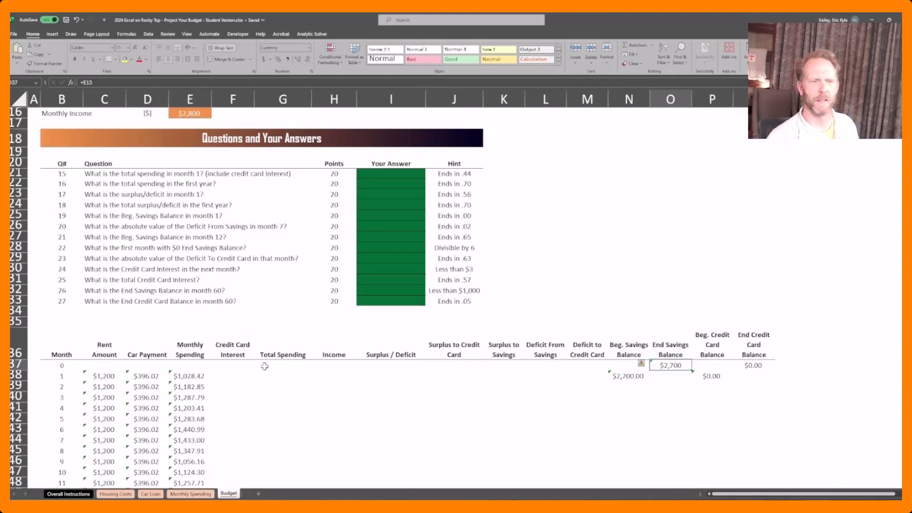
Step: Examine the Budget assumptions from Initial Savings to Monthly Income, above the questions
key(ctrl+Left)
key(ctrl+Up)
key(ctrl+Up)
key(ctrl+Up)
key(ctrl+Up)
key(ctrl+Up)
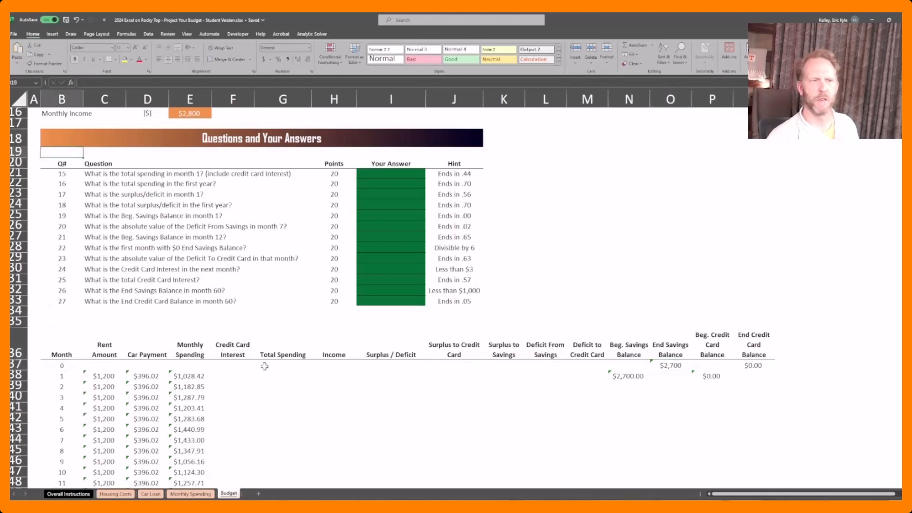
key(ctrl+Up)
key(Down)
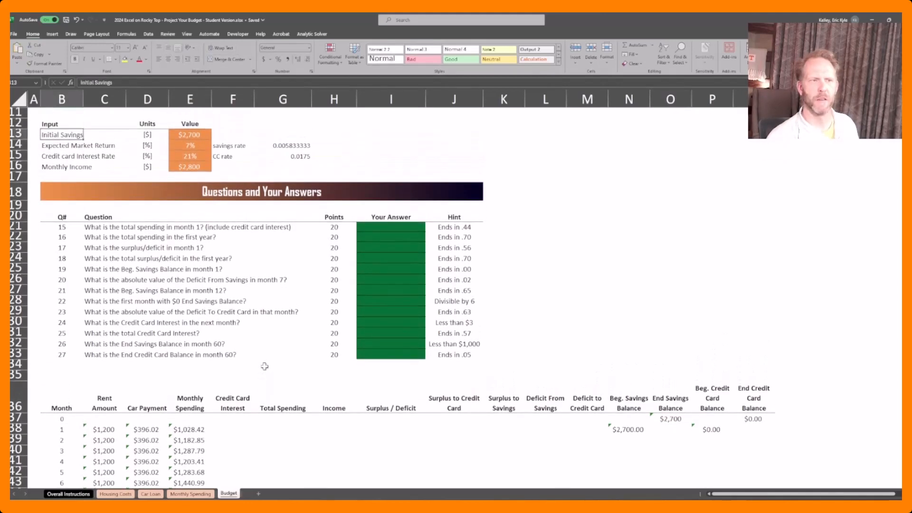
key(Right)
key(Right)
key(Right)
key(Down)
key(Down)
key(Down)
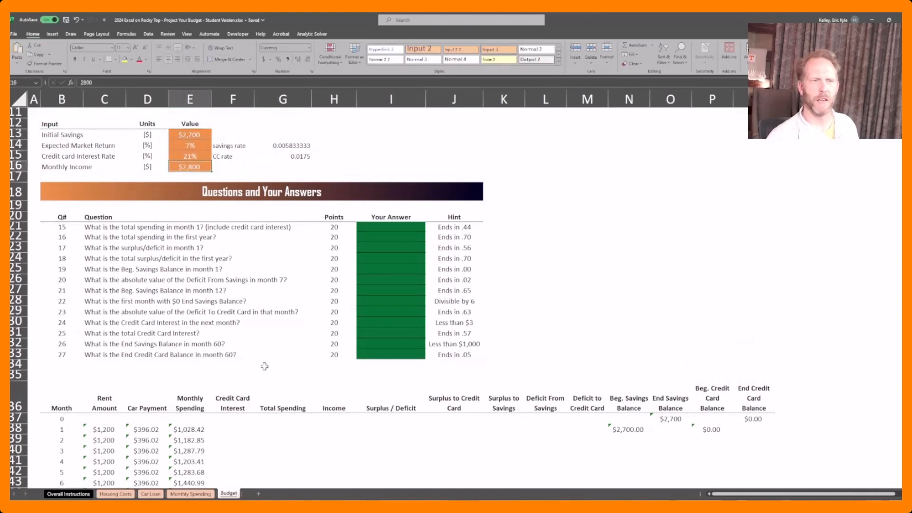
Step: Read the Budget instructions on surplus, deficit and income, and check the Monthly Income input
key(Up)
key(Up)
key(Up)
key(Up)
key(Up)
key(Up)
key(Up)
key(Up)
key(Up)
key(Up)
key(Up)
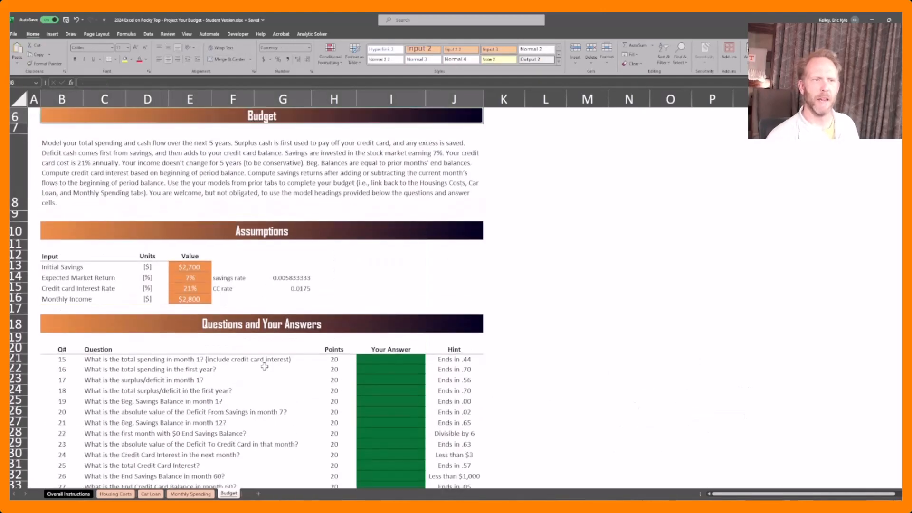
key(Down)
key(Down)
key(Down)
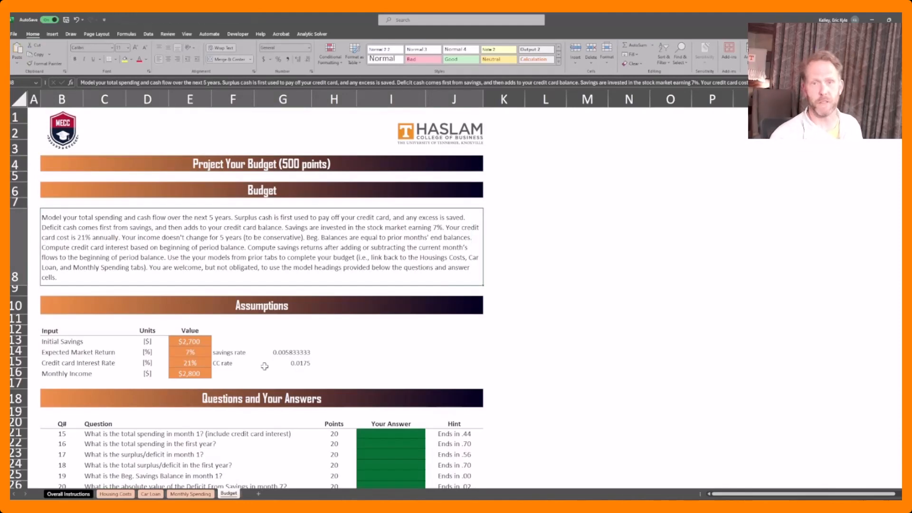
key(Down)
key(Down)
key(Down)
key(Down)
key(Down)
key(Down)
key(Down)
key(Down)
key(Down)
key(Down)
key(Down)
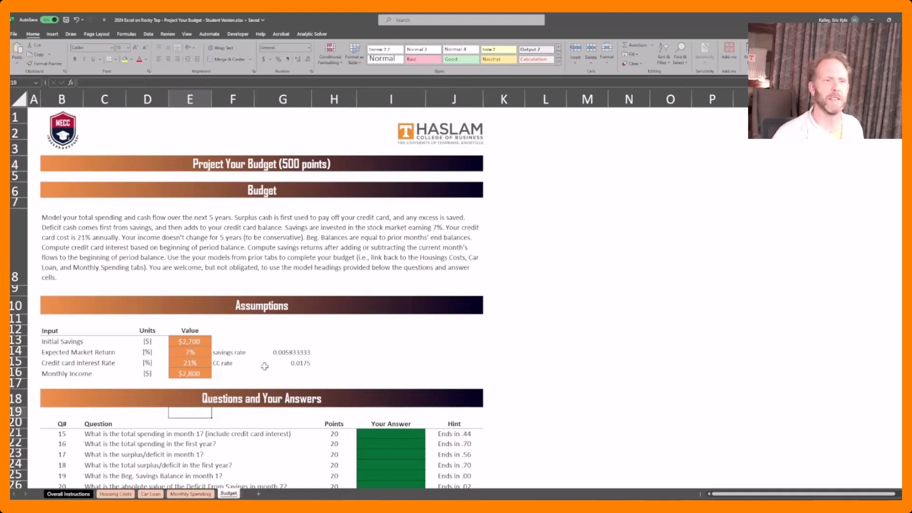
key(Up)
key(Up)
key(Up)
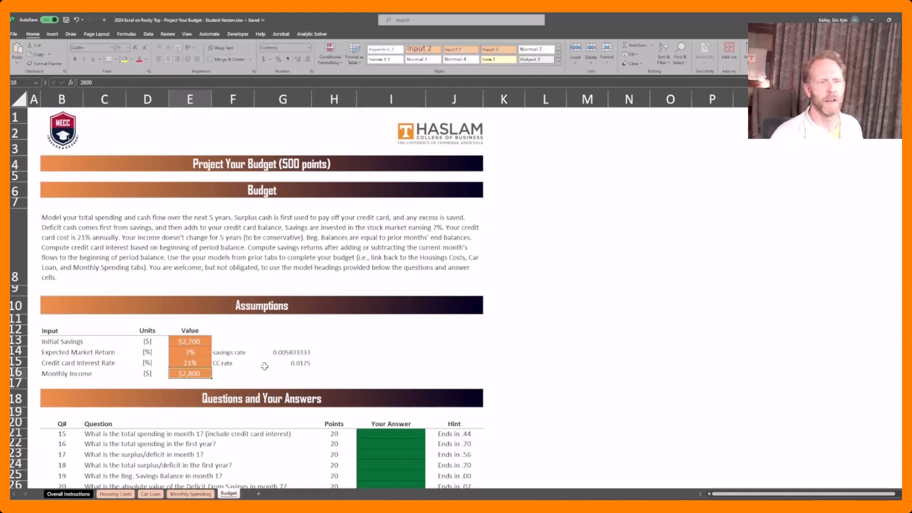
Step: Set the month 1 Income in H38 to an absolute reference to the Monthly Income input, =$E$16
key(Down)
key(Down)
key(Down)
key(Down)
key(Down)
key(Down)
key(Down)
key(Down)
key(Down)
key(Down)
key(Down)
key(Down)
key(Down)
key(Down)
key(Down)
key(Down)
key(Down)
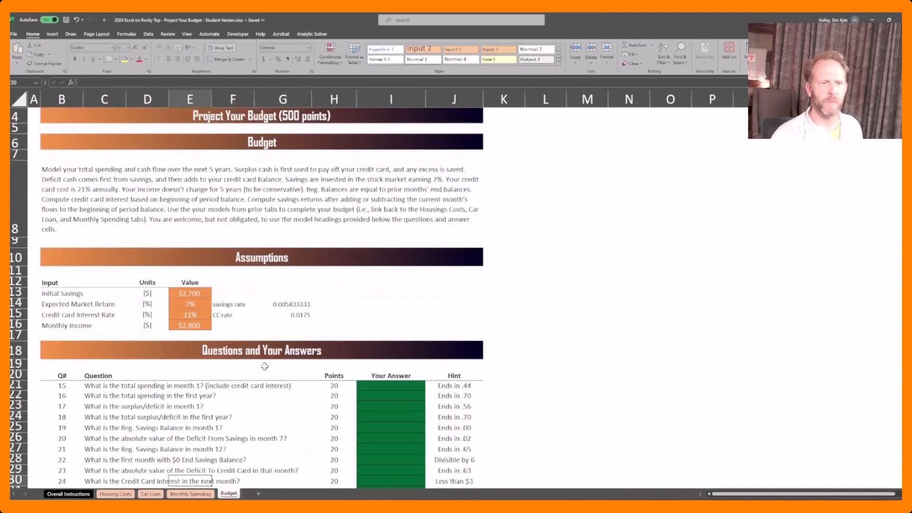
key(Down)
key(Down)
key(Down)
key(Down)
key(Down)
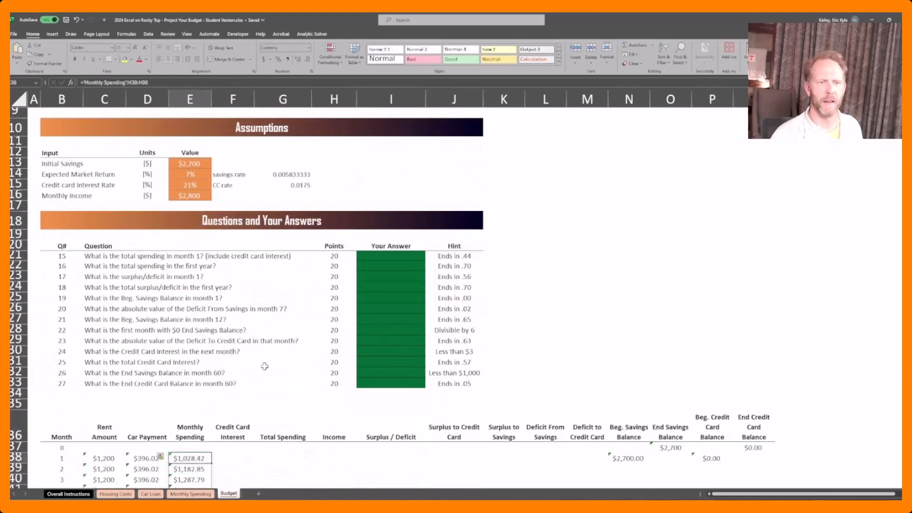
key(Right)
key(Right)
key(Right)
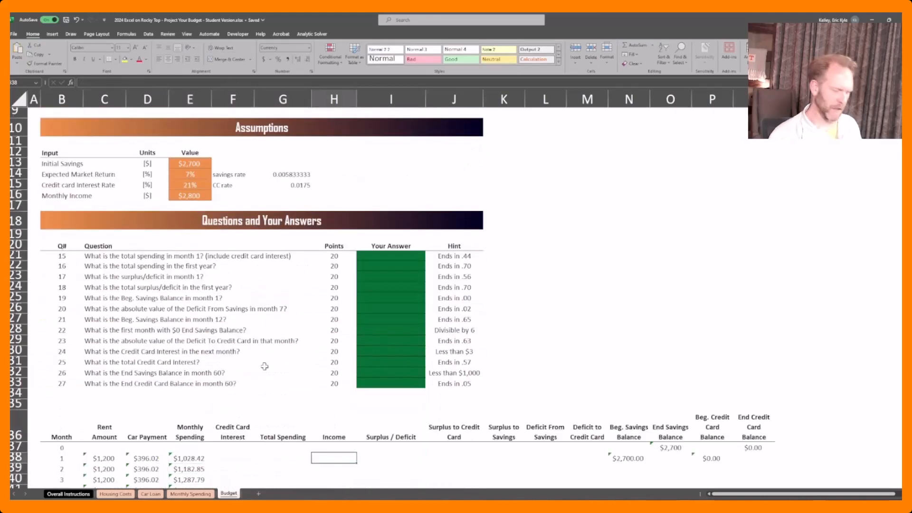
text(=)
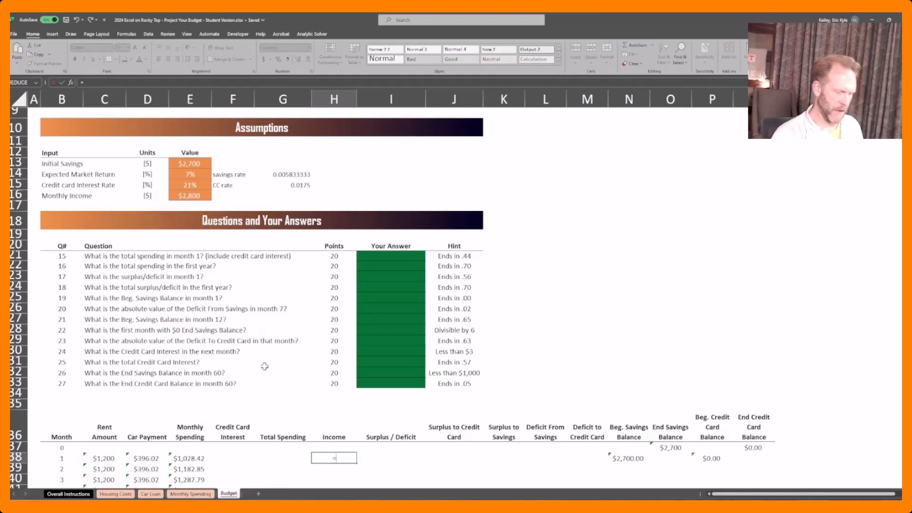
key(Up)
key(Up)
key(Up)
key(Up)
key(Up)
key(Up)
key(Up)
key(Up)
key(Up)
key(Up)
key(Up)
key(Up)
key(Up)
key(Up)
key(Up)
key(Up)
key(Up)
key(Up)
key(Up)
key(Up)
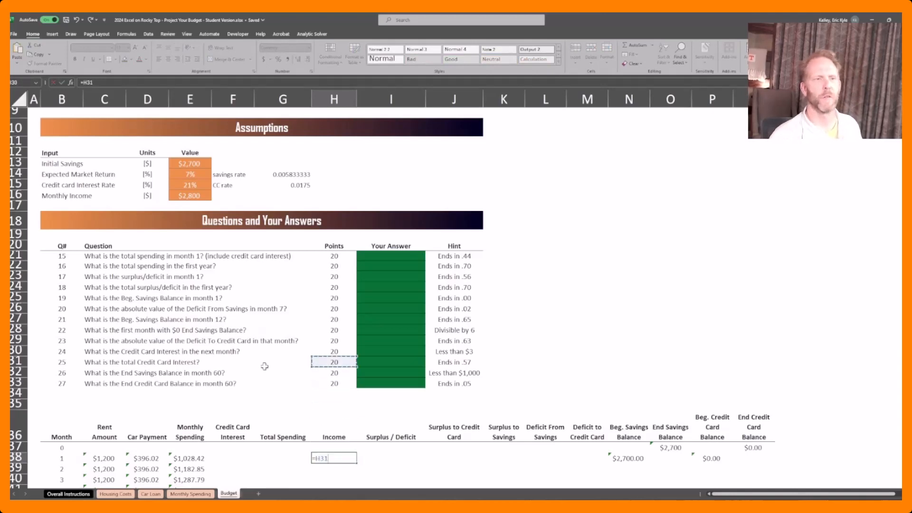
key(Left)
key(Left)
key(Left)
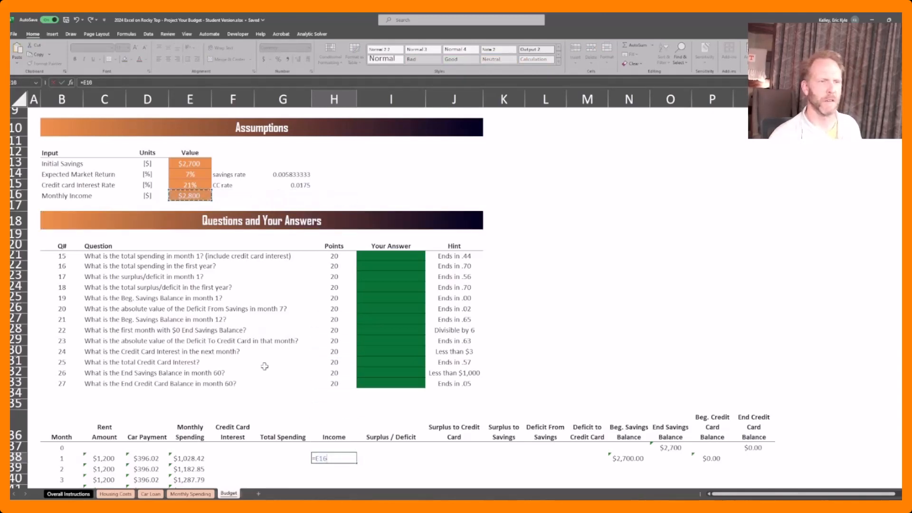
key(F4)
key(Return)
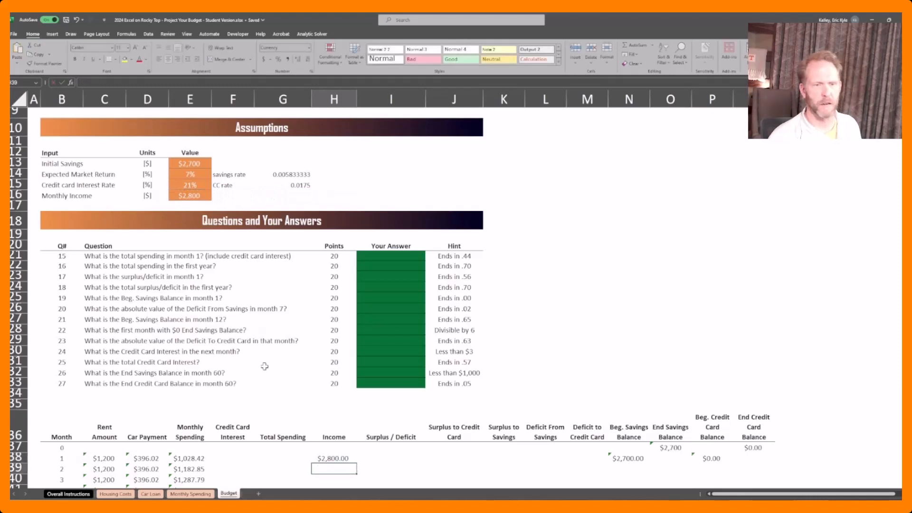
Step: Copy the month 1 Income formula down the Income column through month 60, H38:H97
key(Up)
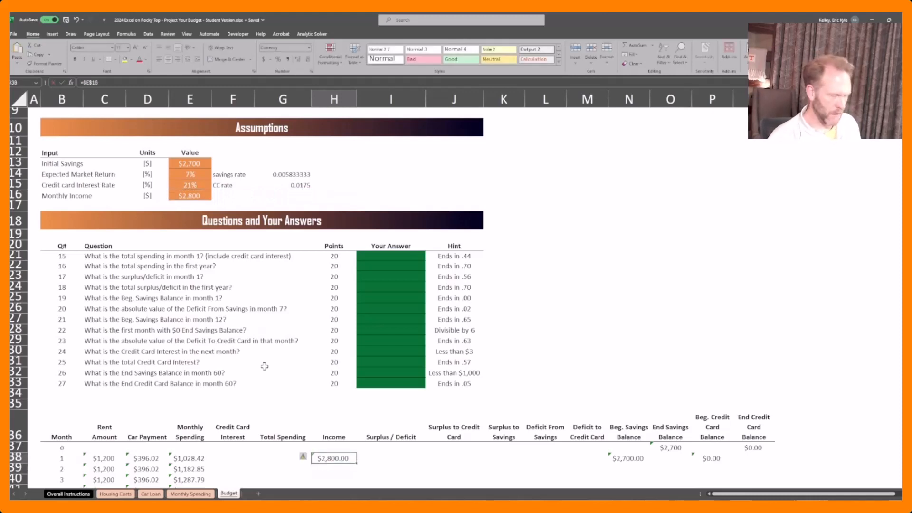
key(shift+Down)
key(shift+Down)
key(shift+Down)
key(shift+Down)
key(shift+Down)
key(shift+Down)
key(shift+Down)
key(shift+Down)
key(shift+Down)
key(shift+Down)
key(shift+Down)
key(shift+Down)
key(shift+Down)
key(shift+Down)
key(shift+Down)
key(shift+Down)
key(shift+Down)
key(shift+Down)
key(shift+Down)
key(shift+Down)
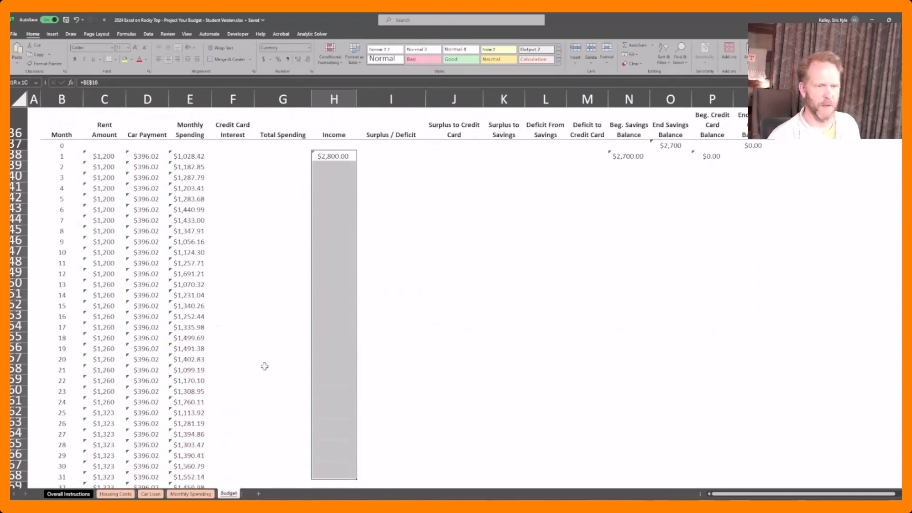
key(shift+Down)
key(shift+Down)
key(shift+Down)
key(shift+Down)
key(shift+Down)
key(shift+Down)
key(shift+Down)
key(shift+Down)
key(shift+Down)
key(shift+Down)
key(shift+Down)
key(shift+Down)
key(shift+Down)
key(shift+Down)
key(shift+Down)
key(shift+Down)
key(shift+Down)
key(shift+Down)
key(shift+Down)
key(shift+Down)
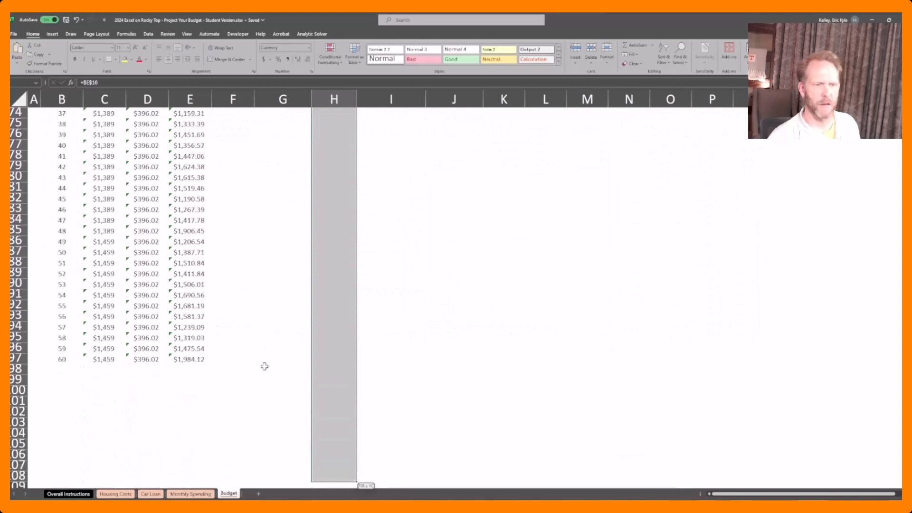
key(shift+Down)
key(shift+Down)
key(shift+Down)
key(shift+Down)
key(shift+Down)
key(shift+Down)
key(shift+Down)
key(shift+Down)
key(shift+Down)
key(shift+Down)
key(shift+Down)
key(shift+Down)
key(shift+Down)
key(shift+Down)
key(shift+Down)
key(shift+Down)
key(shift+Up)
key(shift+Up)
key(shift+Up)
key(shift+Up)
key(shift+Up)
key(shift+Up)
key(shift+Up)
key(shift+Up)
key(shift+Up)
key(shift+Up)
key(shift+Up)
key(shift+Up)
key(shift+Up)
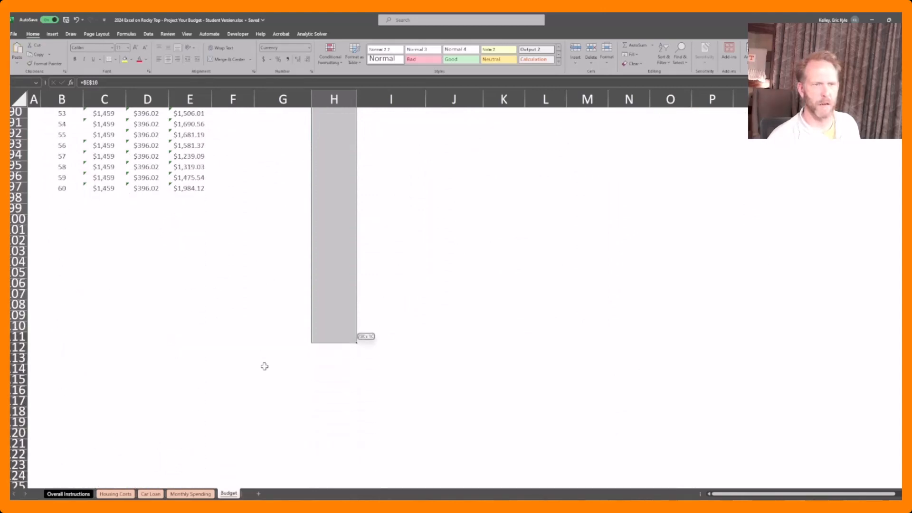
key(shift+Up)
key(shift+Up)
key(shift+Up)
key(shift+Up)
key(shift+Up)
key(shift+Up)
key(shift+Up)
key(shift+Up)
key(shift+Up)
key(shift+Up)
key(shift+Up)
key(shift+Up)
key(shift+Up)
key(shift+Up)
key(ctrl+v)
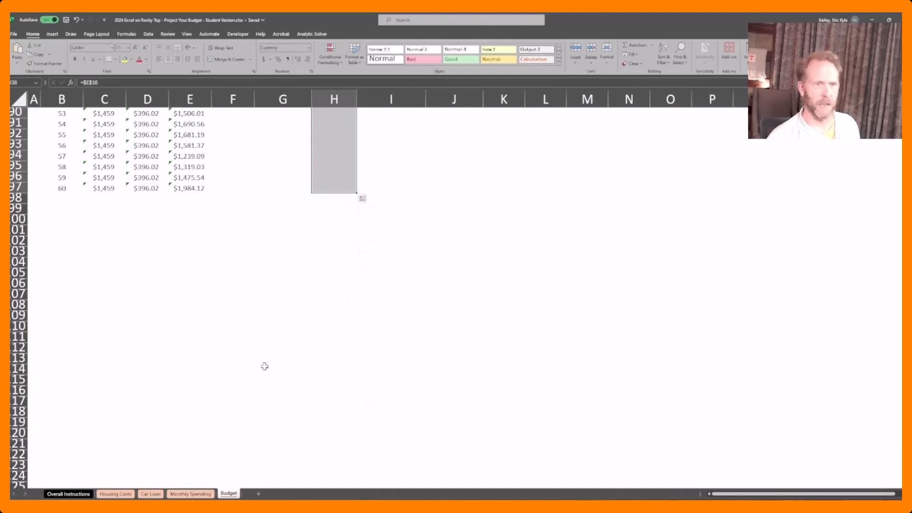
key(ctrl+Up)
key(ctrl+Up)
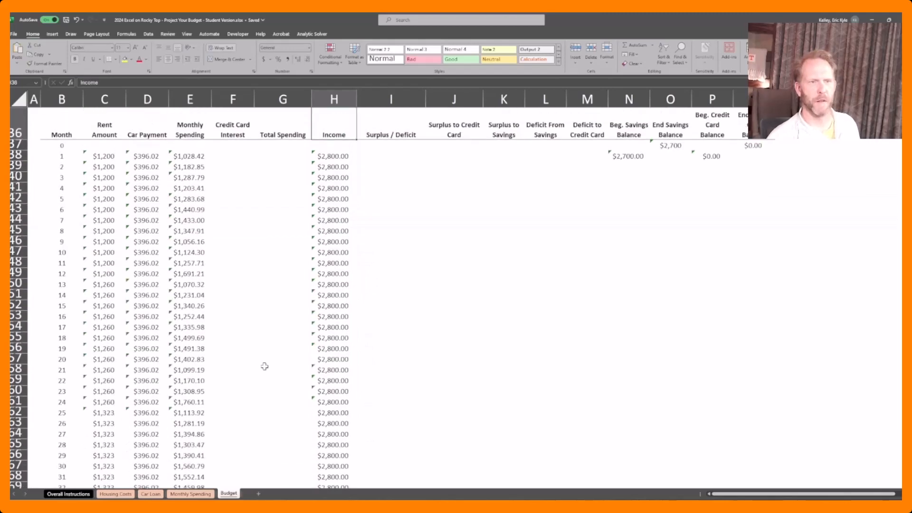
Step: Review the Budget questions on spending and surplus/deficit against the headings of the monthly model
key(Up)
key(Up)
key(Up)
key(Up)
key(Up)
key(Up)
key(Up)
key(Up)
key(Up)
key(Up)
key(Up)
key(Up)
key(Up)
key(Up)
key(Up)
key(Up)
key(Up)
key(Up)
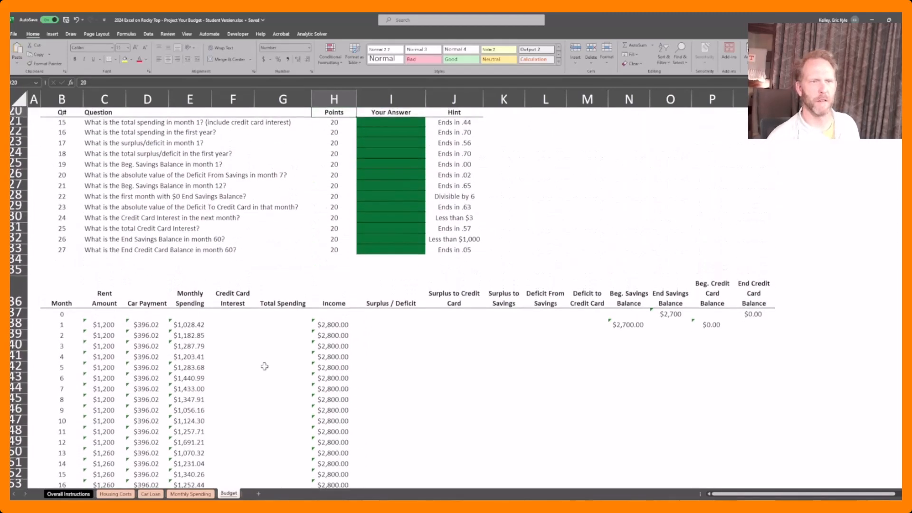
key(Down)
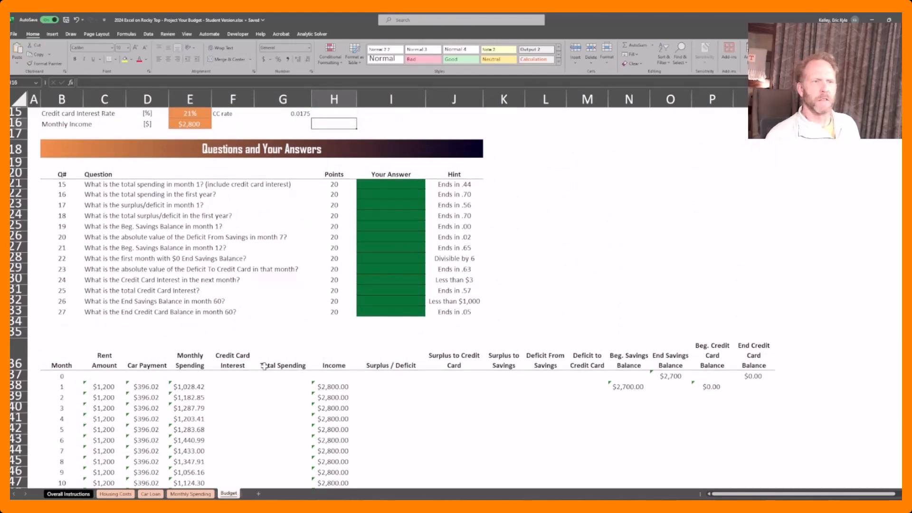
key(Down)
key(Down)
key(Down)
key(Down)
key(Down)
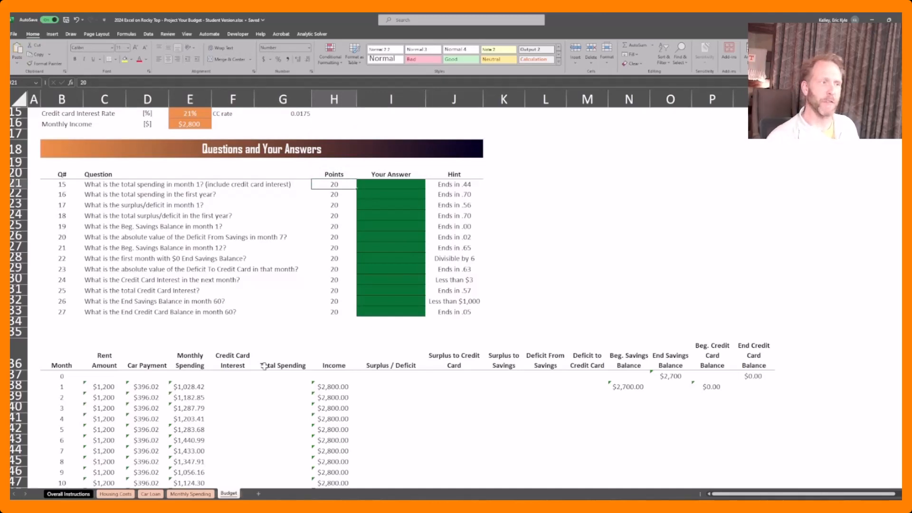
key(Down)
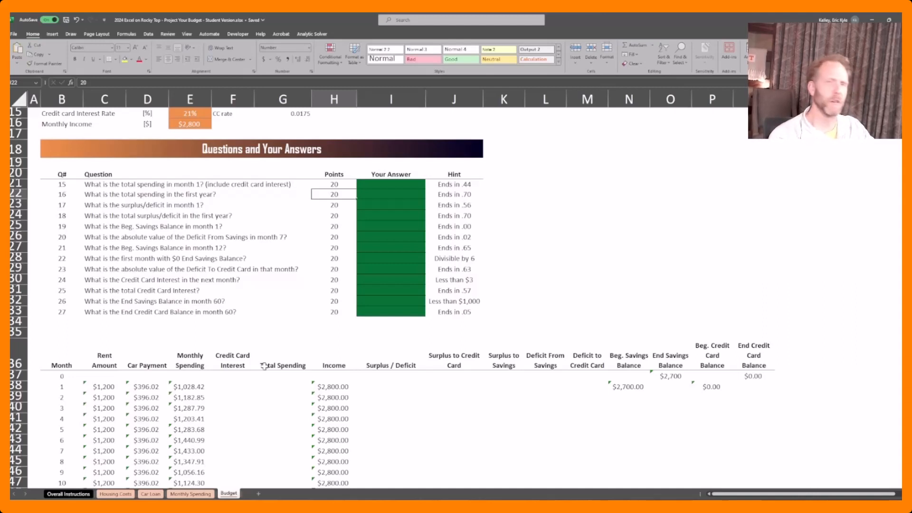
key(Down)
key(Down)
key(Down)
key(Down)
key(Down)
key(Down)
key(Down)
key(Down)
key(Down)
key(Down)
key(Down)
key(Down)
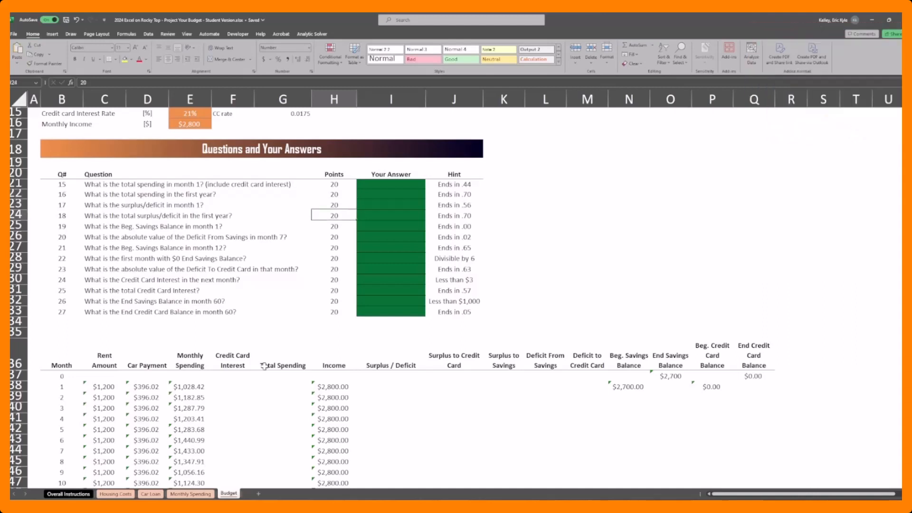
key(Down)
key(Down)
key(Down)
key(Down)
key(Down)
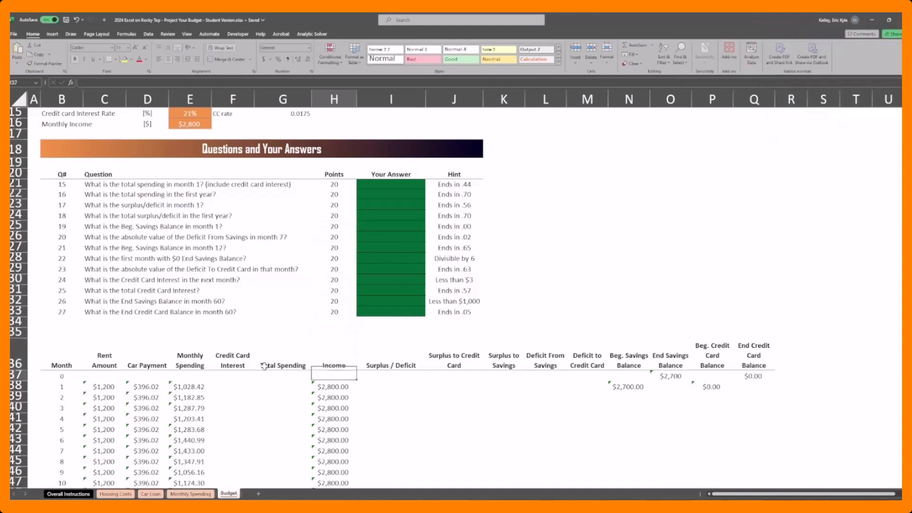
Step: Examine the month 1 Rent Amount, Car Payment, Monthly Spending, Credit Card Interest and Total Spending cells
key(Up)
key(Left)
key(Left)
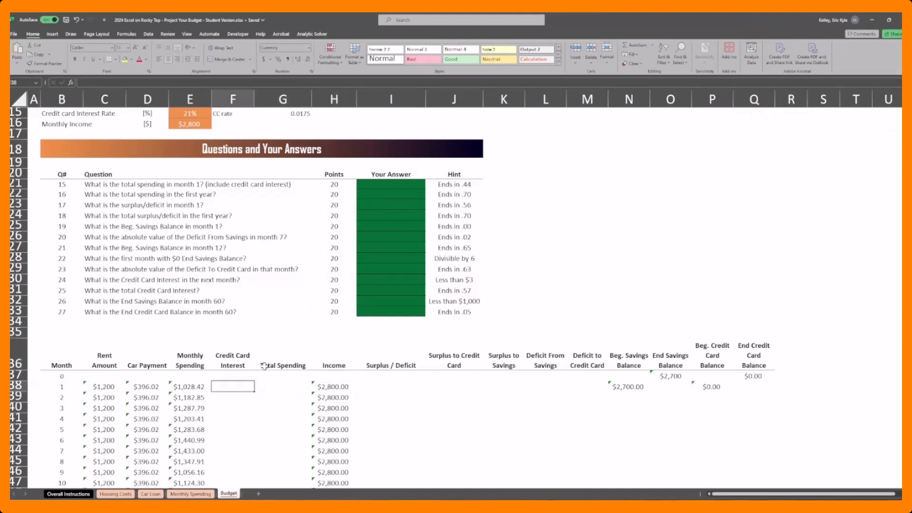
key(Right)
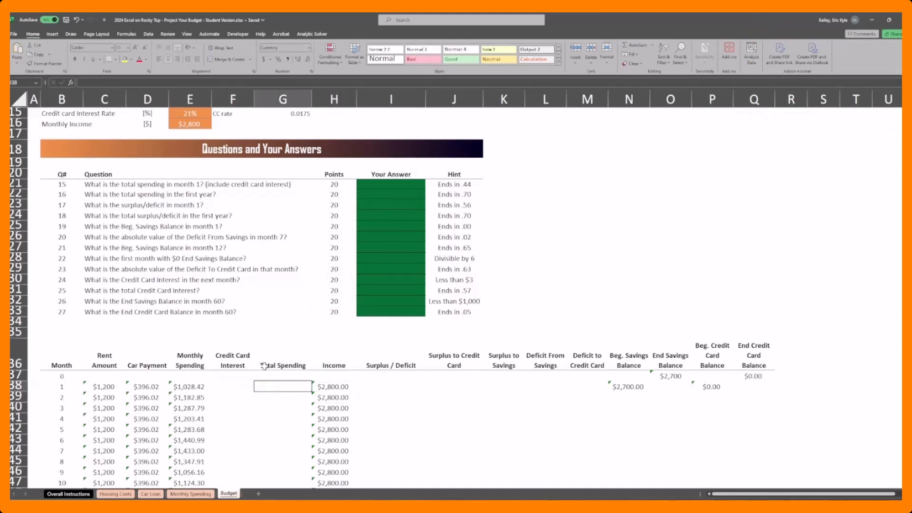
key(Left)
key(Left)
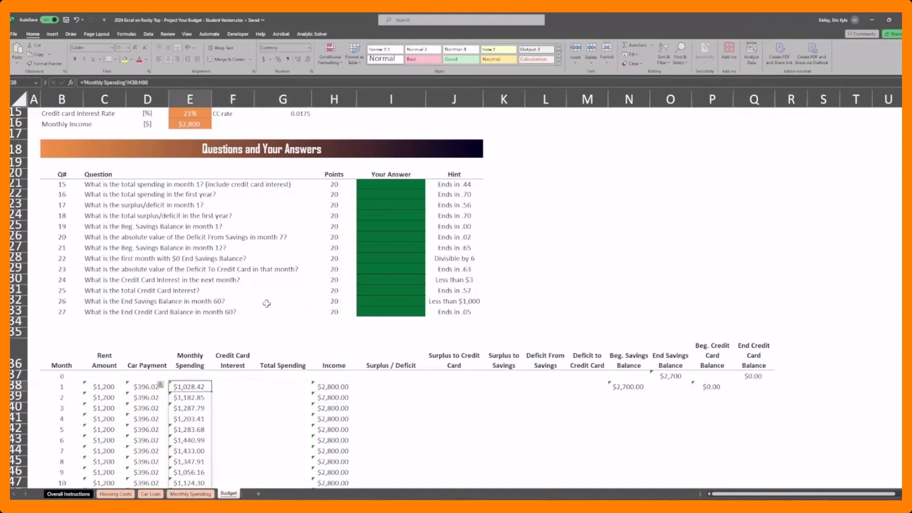
key(Left)
key(Left)
key(Right)
key(Left)
key(Right)
key(Right)
key(Right)
key(Left)
key(Left)
key(Left)
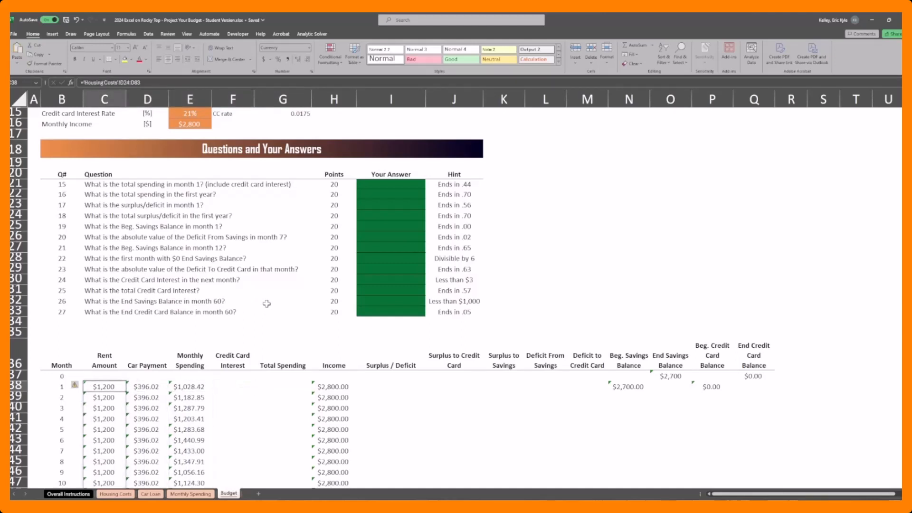
key(Right)
key(Right)
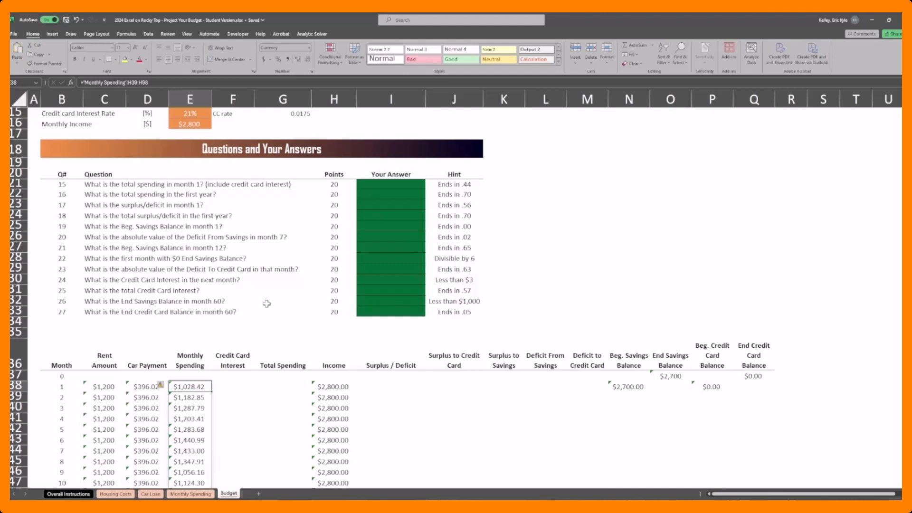
Step: Set the month 1 Credit Card Interest in F38 to the month 0 End Credit Card Balance times the monthly CC rate, =Q37*$G$15
key(Right)
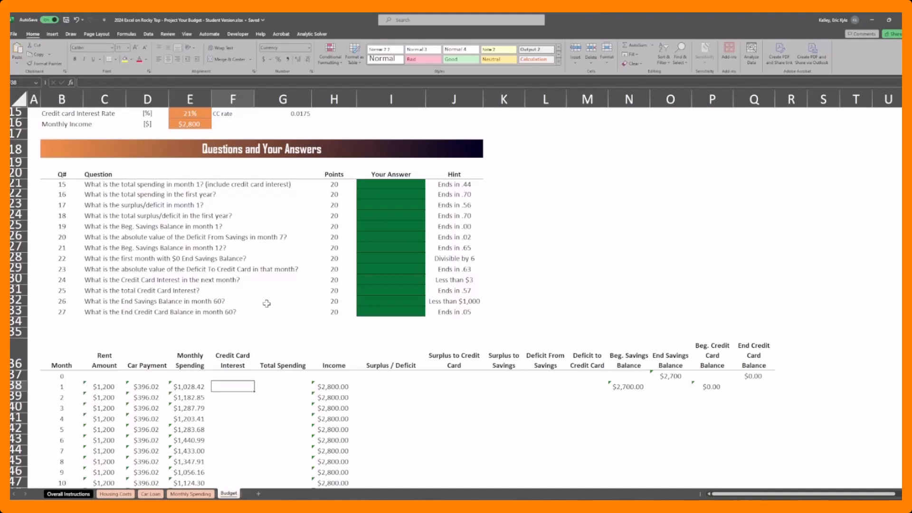
text(=)
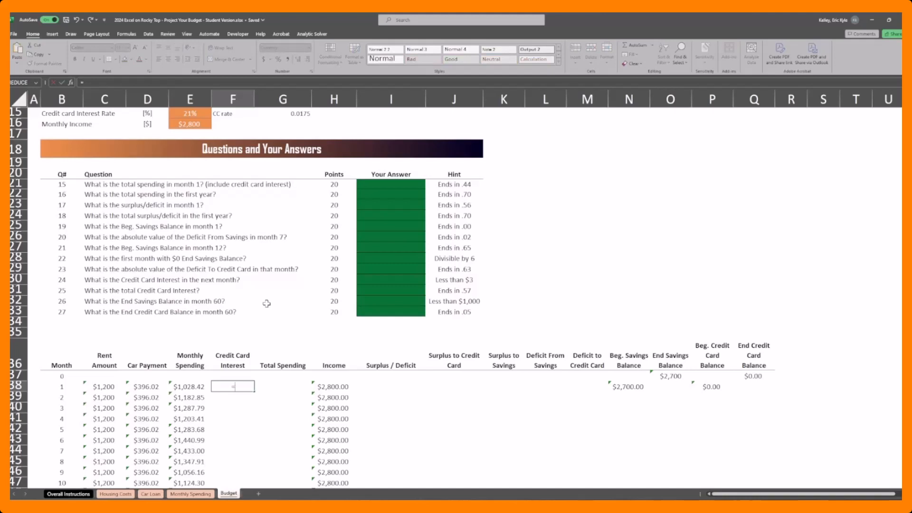
key(Up)
key(Right)
key(Right)
key(Right)
key(Right)
key(Right)
key(Right)
key(Right)
key(Right)
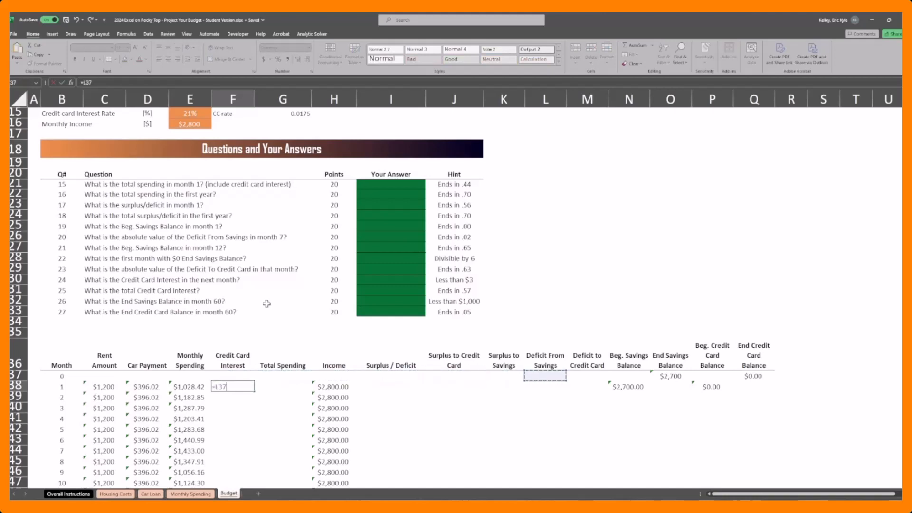
key(Right)
key(Right)
key(Right)
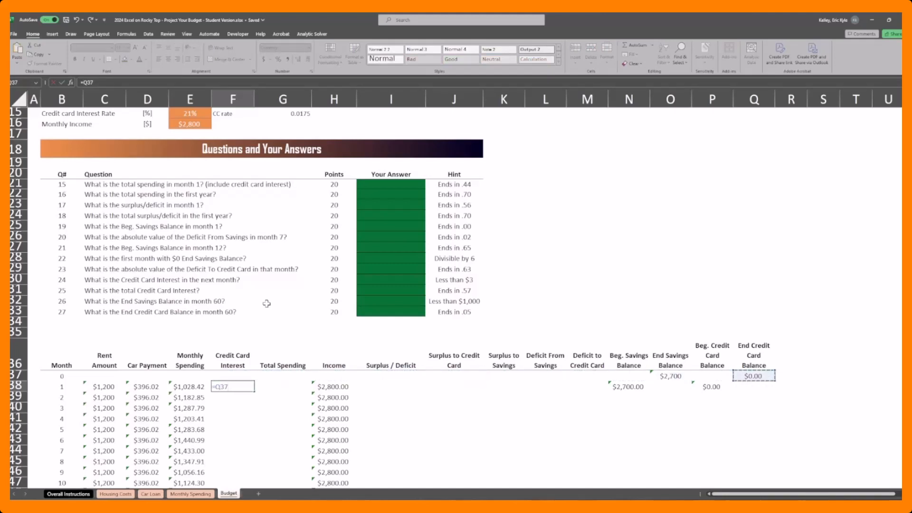
key(Down)
key(Left)
key(Left)
key(Left)
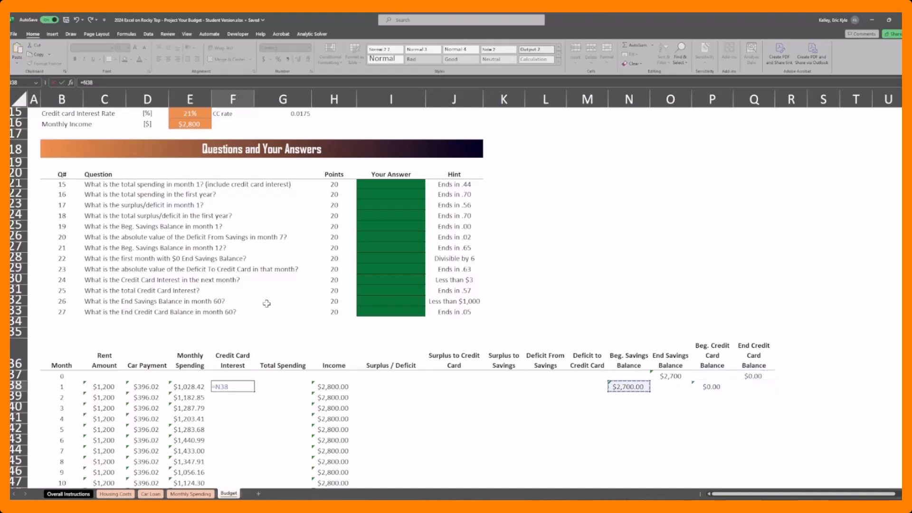
key(Right)
key(Right)
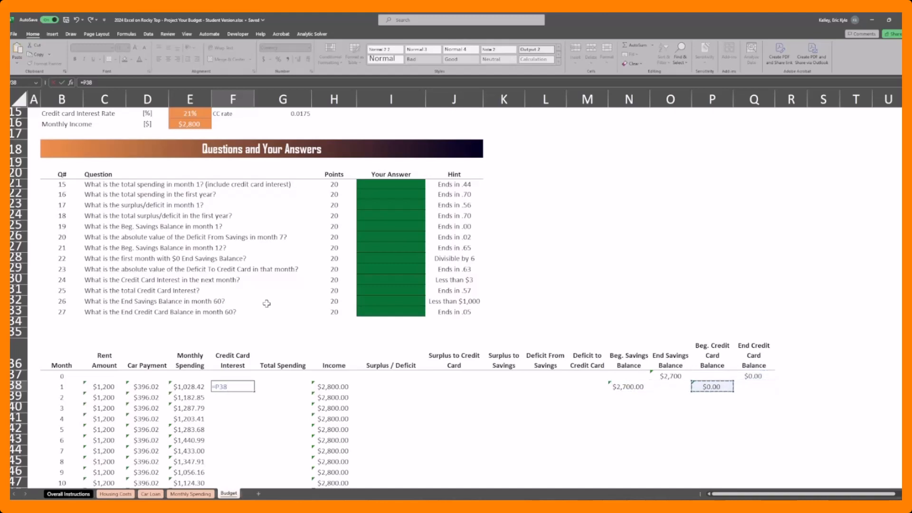
key(Up)
key(Right)
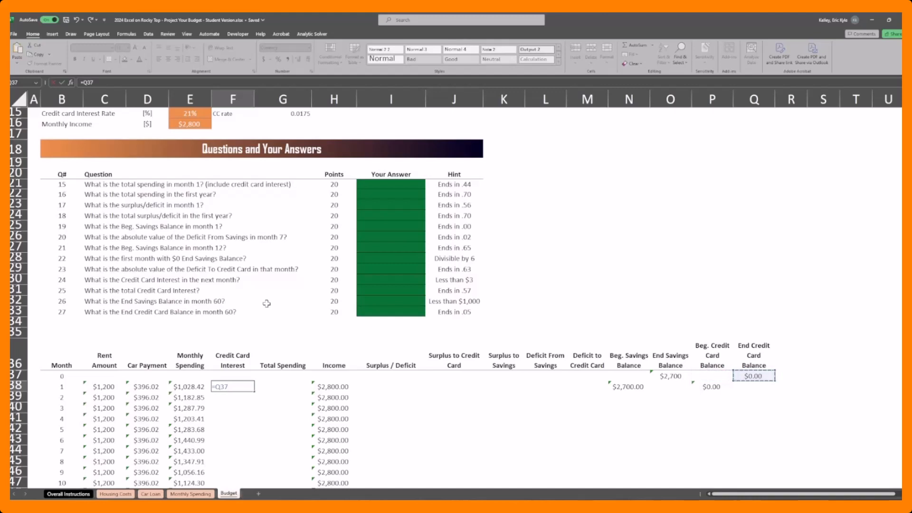
text(*)
key(Up)
key(Up)
key(Up)
key(Up)
key(Up)
key(Up)
key(Up)
key(Up)
key(Up)
key(Up)
key(Up)
key(Up)
key(Up)
key(Up)
key(Up)
key(Up)
key(Up)
key(Up)
key(Up)
key(Up)
key(Right)
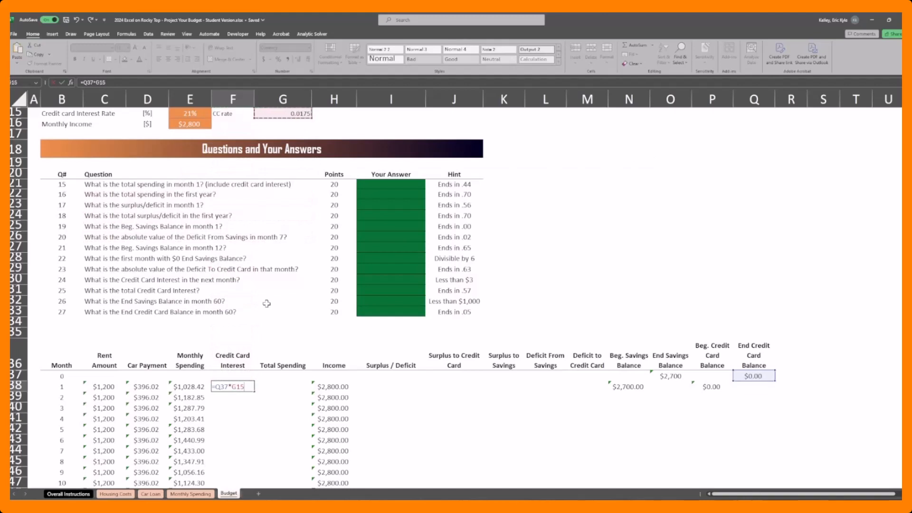
key(F4)
key(Return)
key(Up)
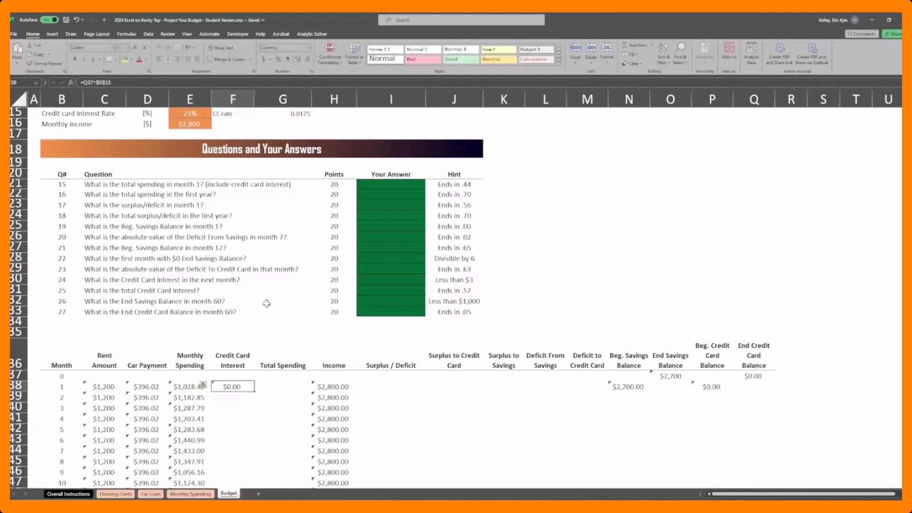
Step: Total the month 1 rent, car payment, monthly spending and credit card interest in Total Spending cell G38 with =SUM(C38:F38)
key(Right)
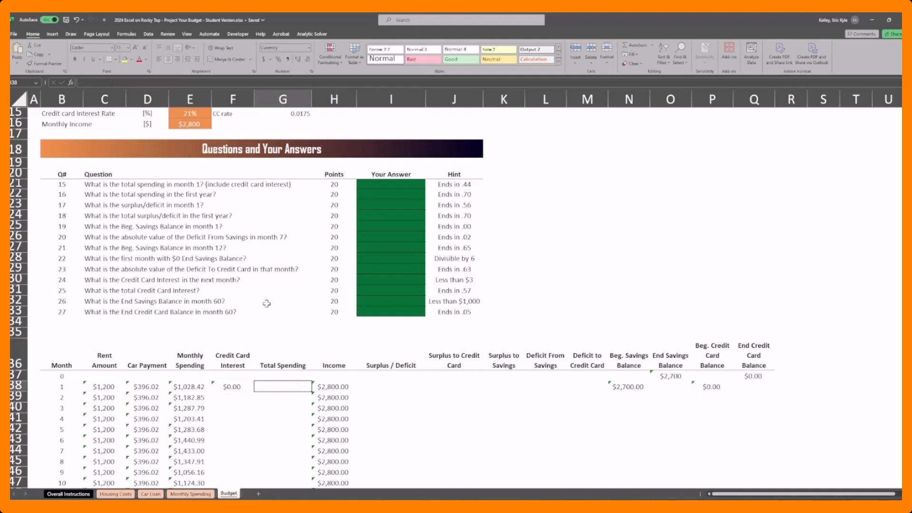
text(=sum()
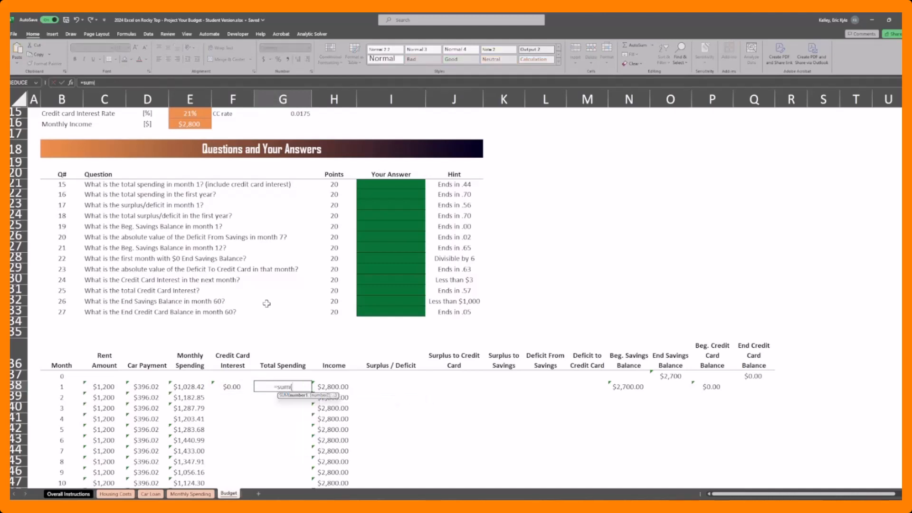
key(Left)
key(Left)
key(Left)
key(Left)
key(shift+Right)
key(shift+Right)
key(shift+Right)
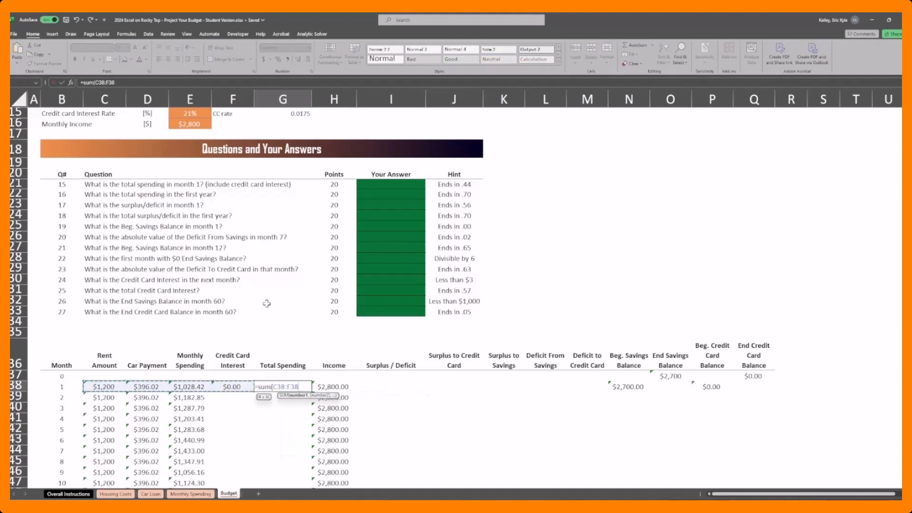
text())
key(ctrl+Return)
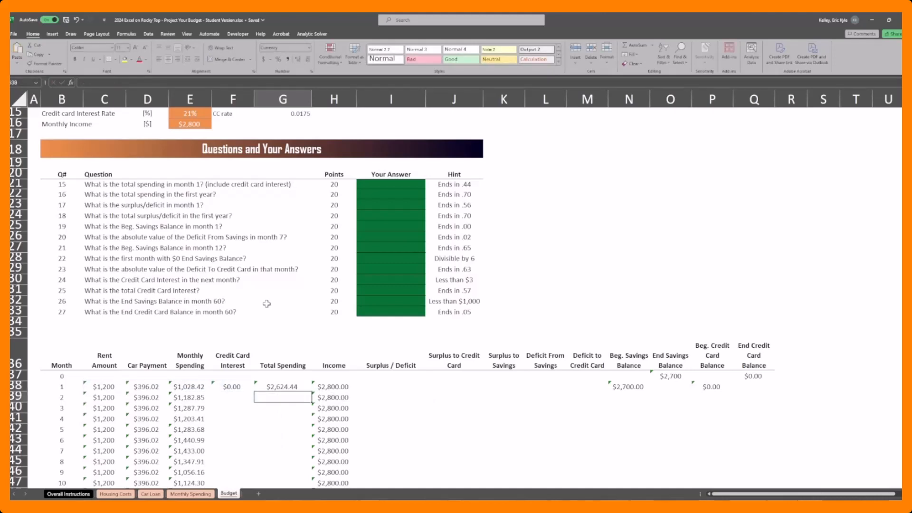
Step: Answer question 15 in I21 with a reference to the month 1 Total Spending, =G38
key(Right)
key(Up)
key(Up)
key(Up)
key(Up)
key(Up)
key(Up)
key(Up)
key(Up)
key(Up)
key(Up)
key(Up)
key(Up)
key(Up)
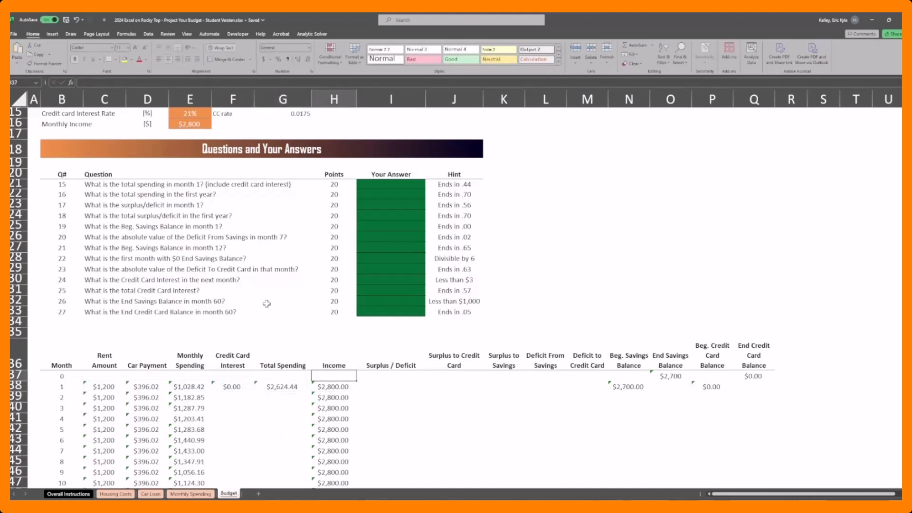
key(Up)
key(Up)
key(Up)
key(Up)
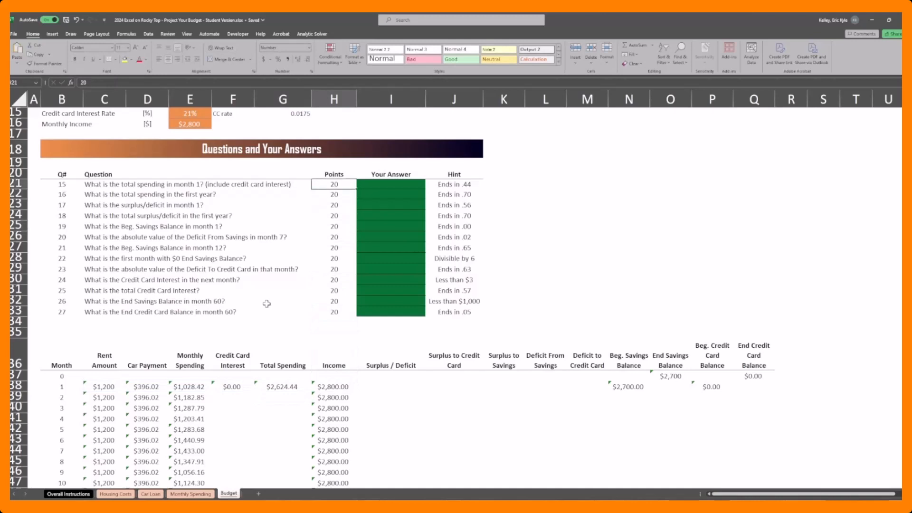
key(Right)
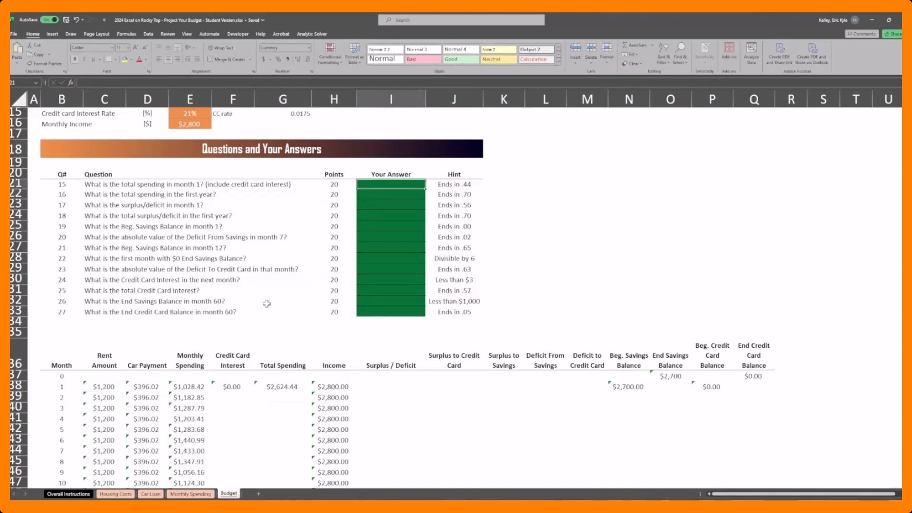
text(=)
key(Left)
key(Left)
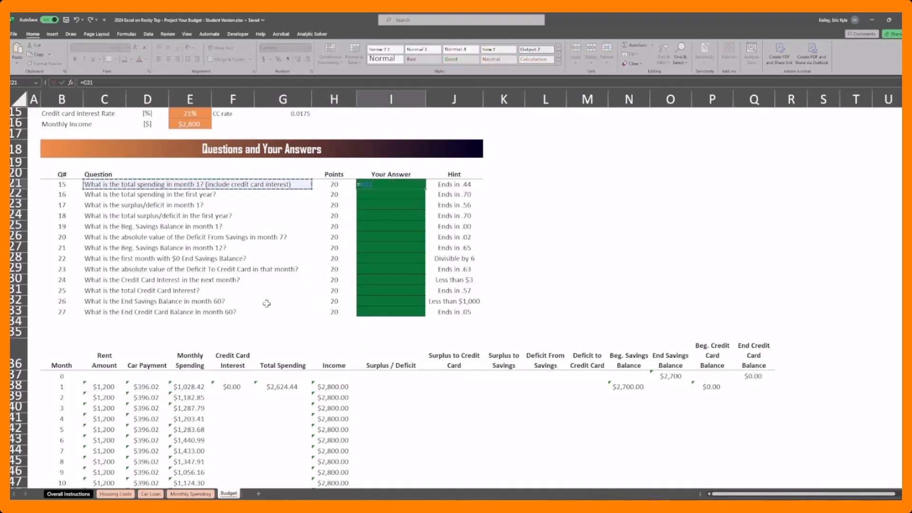
key(Down)
key(Down)
key(Down)
key(Down)
key(Down)
key(Down)
key(Down)
key(Down)
key(Down)
key(Down)
key(Down)
key(Down)
key(Down)
Step: Examine the month 1 Total Spending and Income cells that feed the Surplus / Deficit column
key(Down)
key(Down)
key(Down)
key(Down)
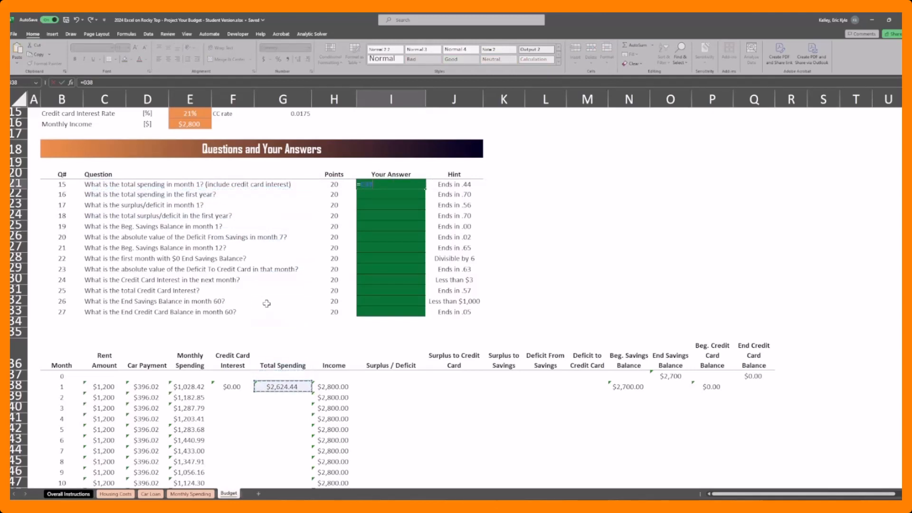
key(Return)
key(Up)
key(Down)
key(Down)
key(Down)
key(Down)
key(Down)
key(Down)
key(Down)
key(Down)
key(Down)
key(Down)
key(Down)
key(Down)
key(Down)
key(Down)
key(Down)
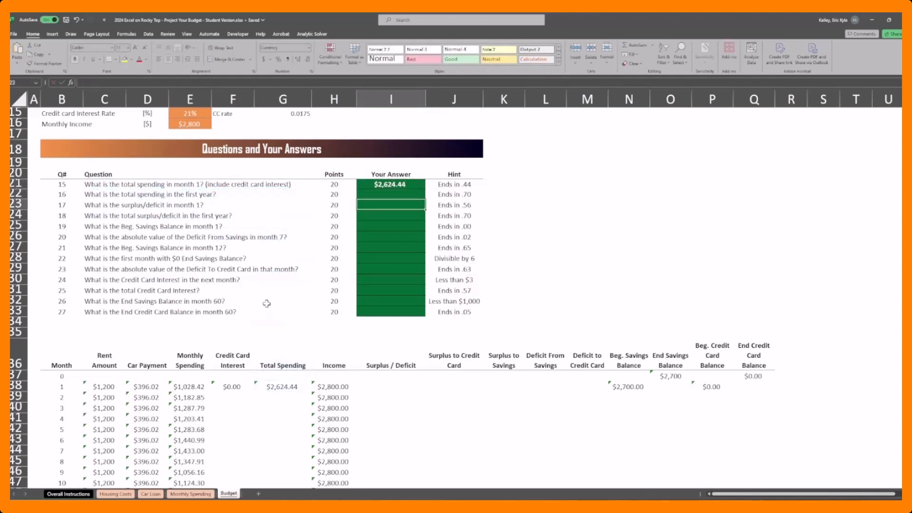
key(Down)
key(Down)
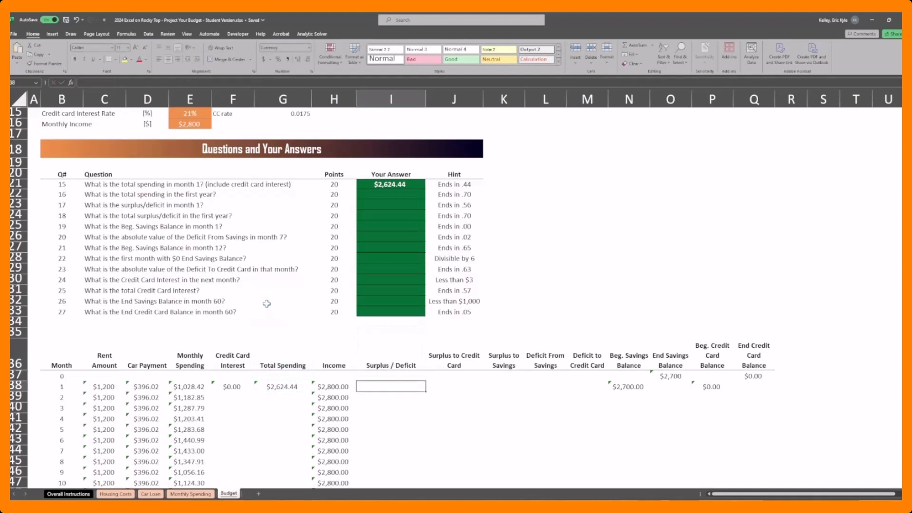
key(Left)
key(Left)
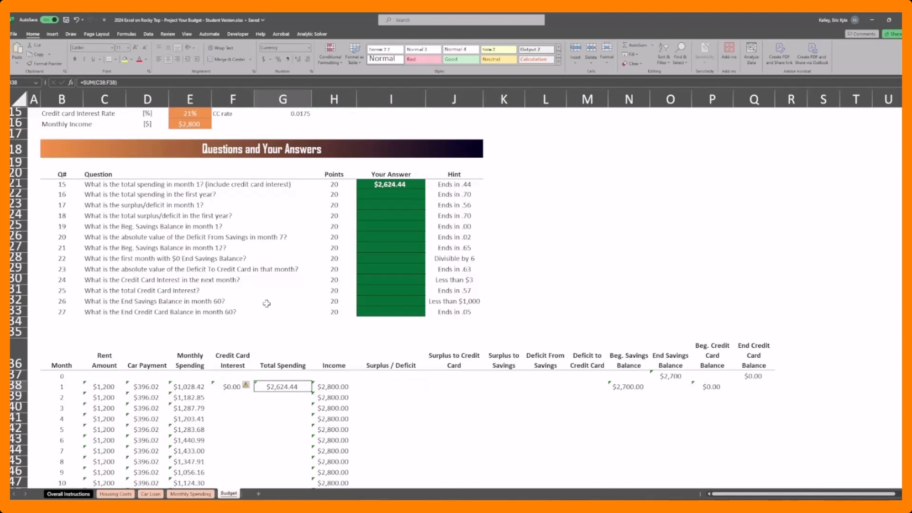
key(Right)
key(Right)
key(Left)
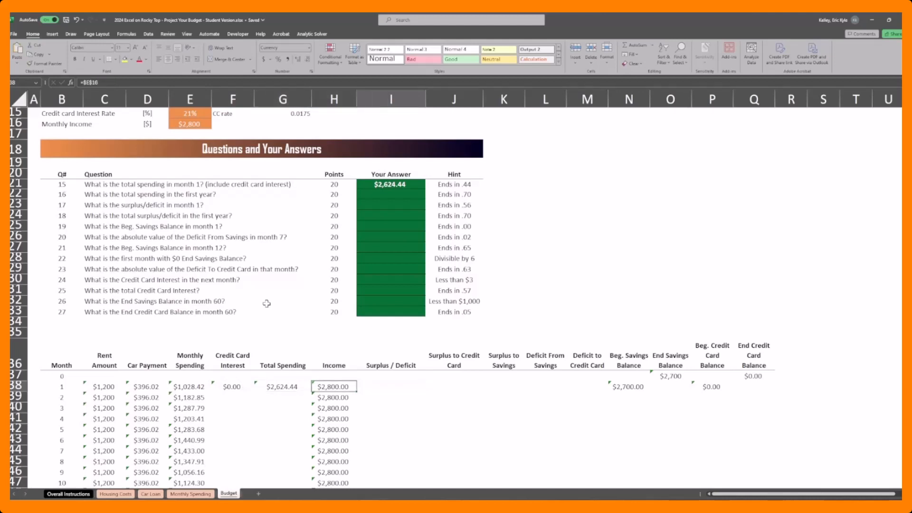
key(Right)
key(Left)
key(Left)
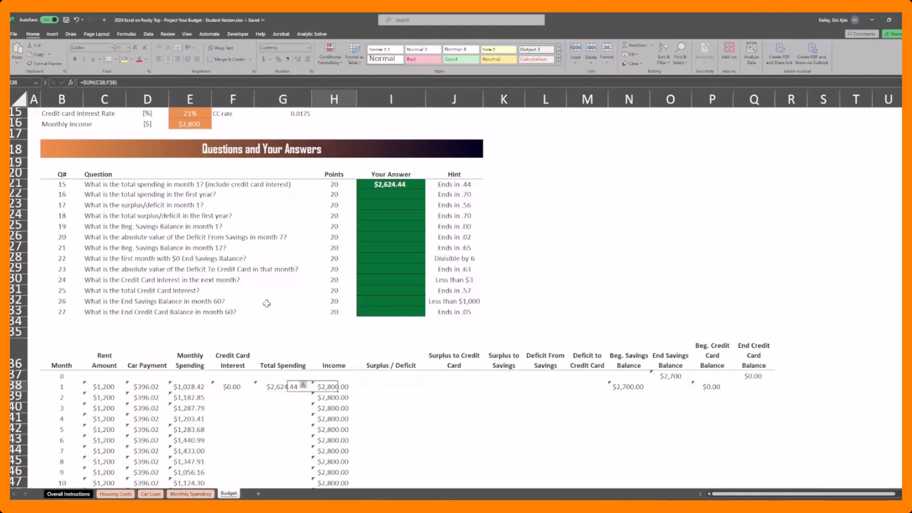
key(Right)
key(Right)
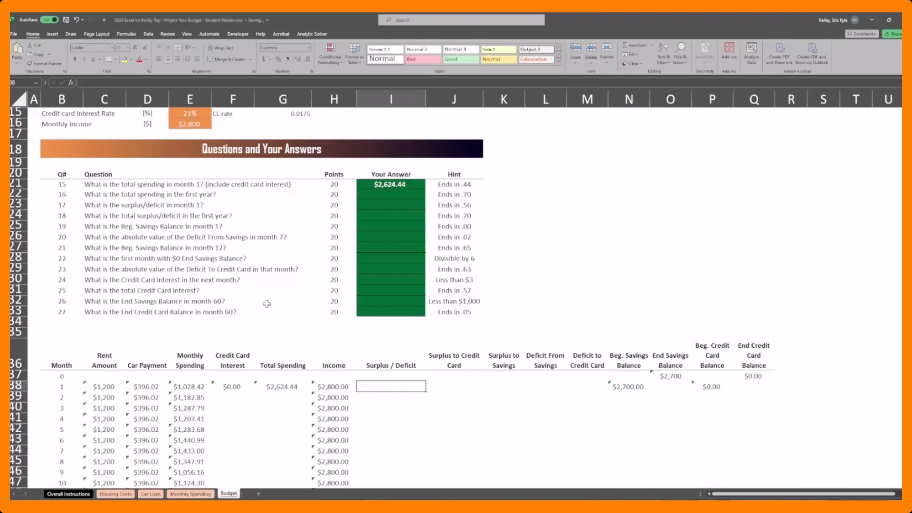
key(Up)
key(Up)
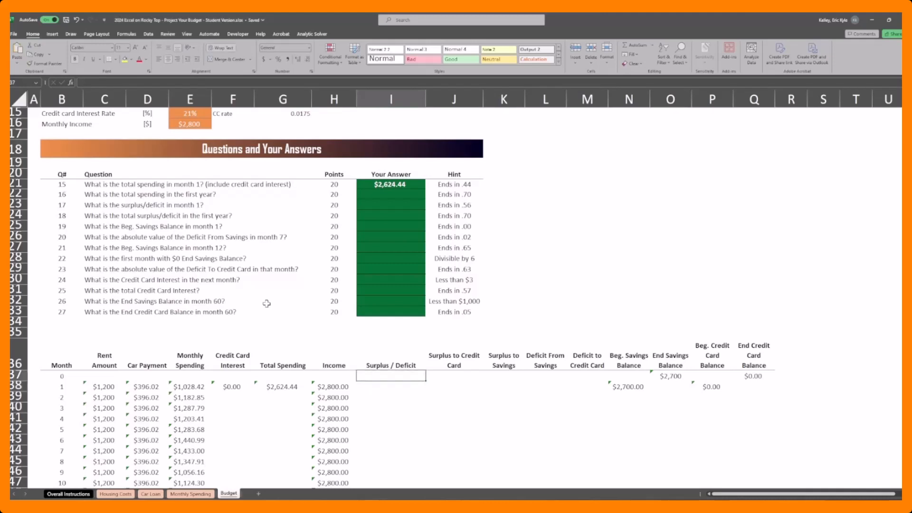
key(Down)
key(Down)
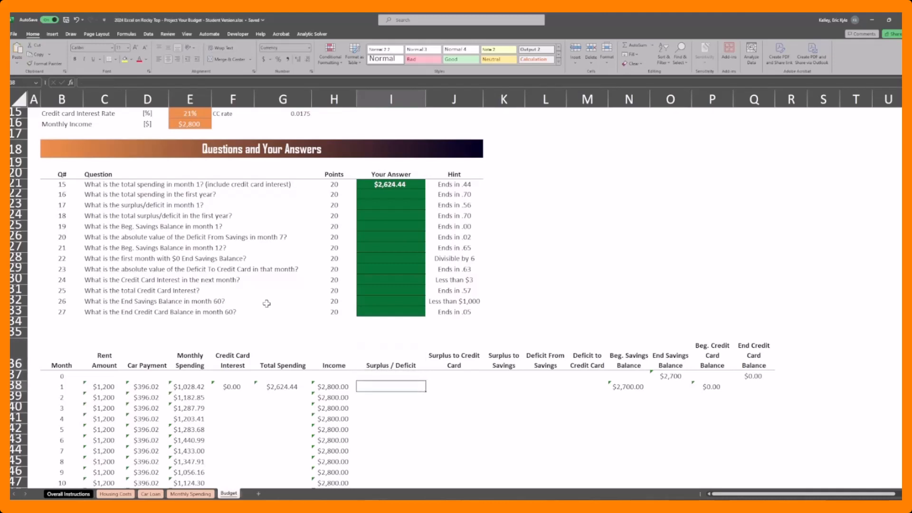
Step: Set the month 1 Surplus / Deficit in I38 to Income minus Total Spending, =H38-G38
text(=)
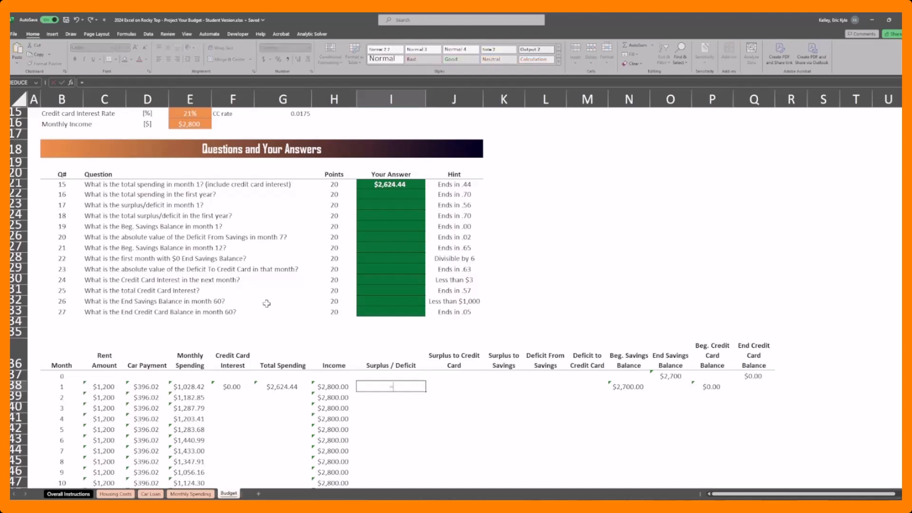
key(Left)
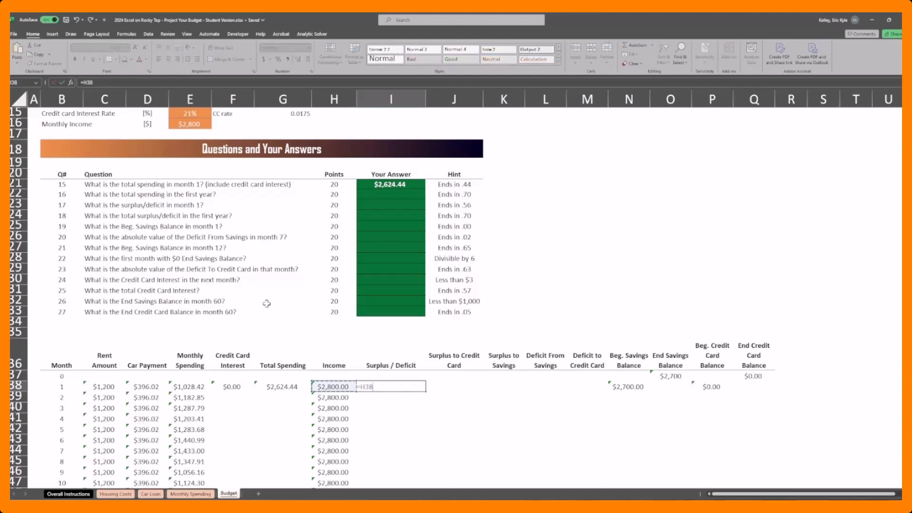
text(-)
key(Left)
key(Left)
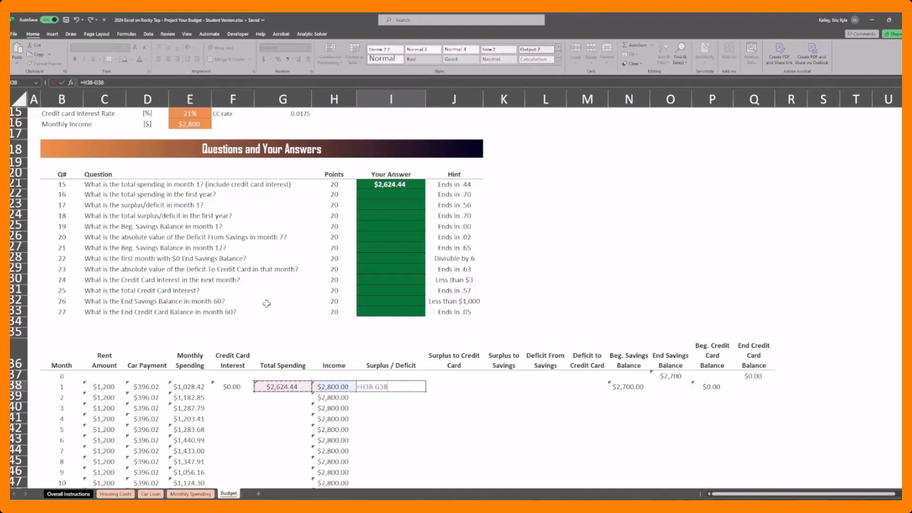
key(ctrl+Return)
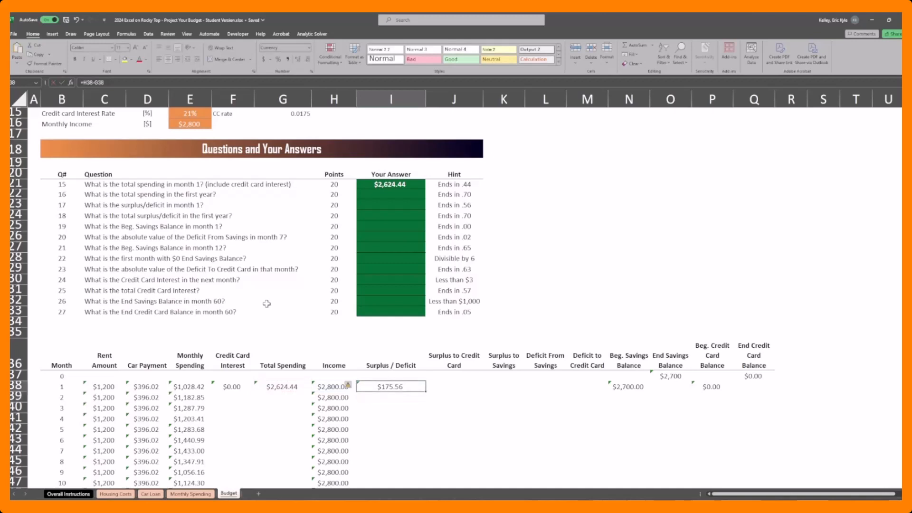
Step: Enter the sign note + (surplus) / - (deficit) in I35 above the Surplus / Deficit header
key(Up)
key(Up)
key(Up)
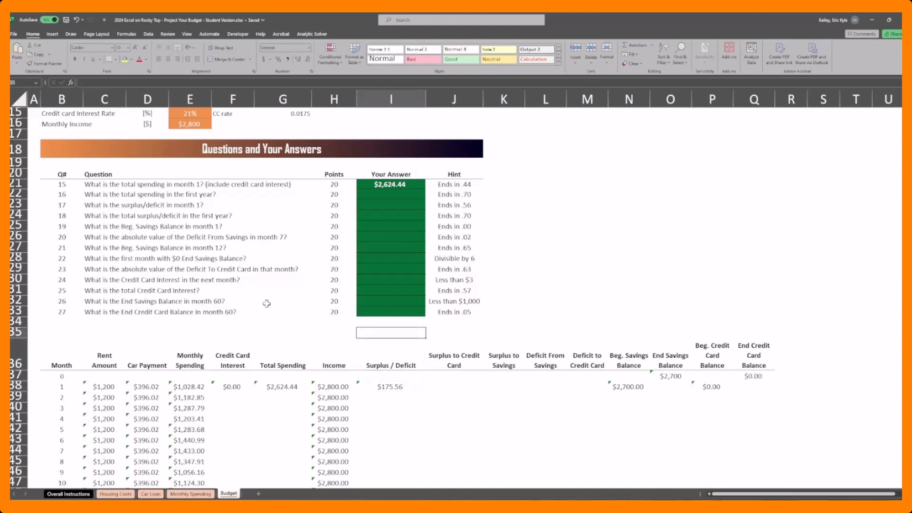
text(+(sup)
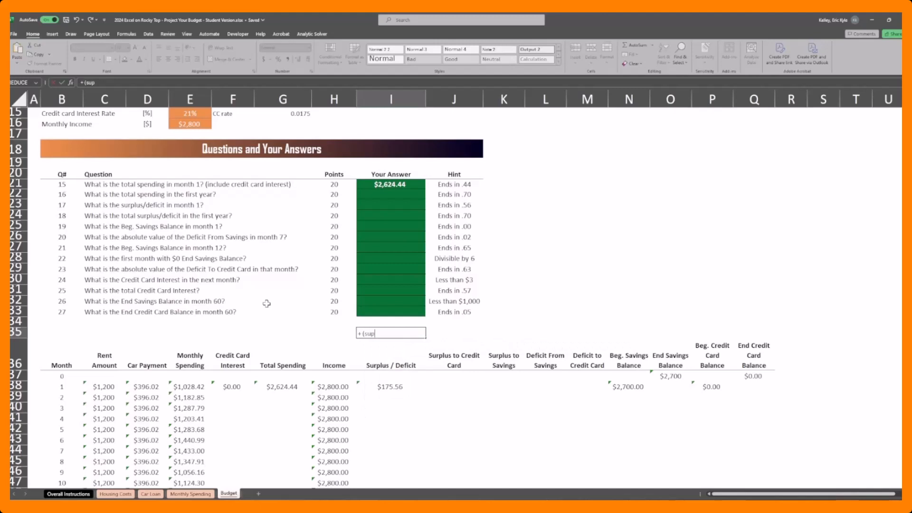
key(BackSpace)
text(r)
text(- (deficit)
key(Return)
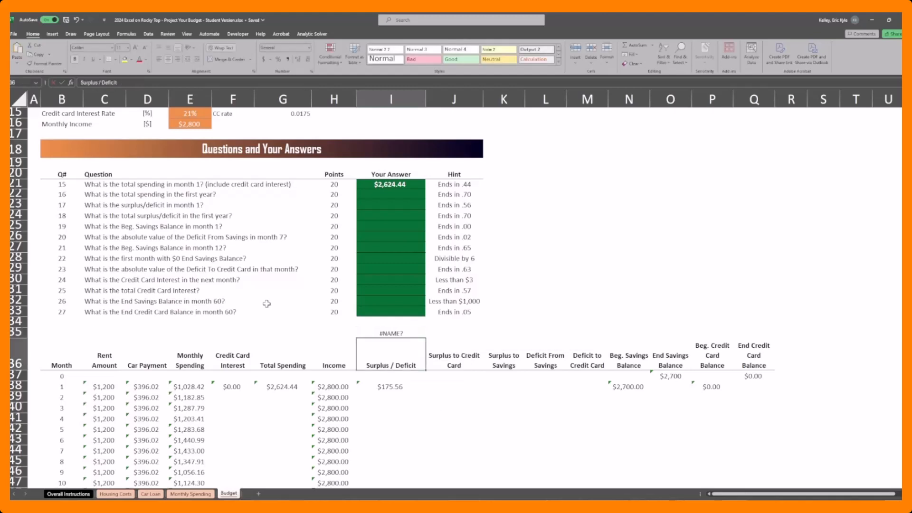
Step: Convert the I35 note from a formula to plain text, '+ (surplus) / - (deficit), with a leading apostrophe and no equals sign
key(Up)
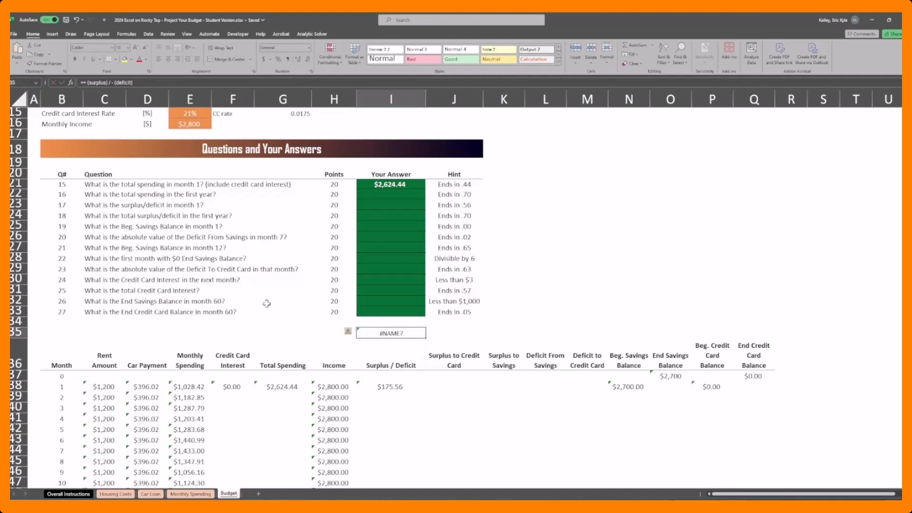
key(F2)
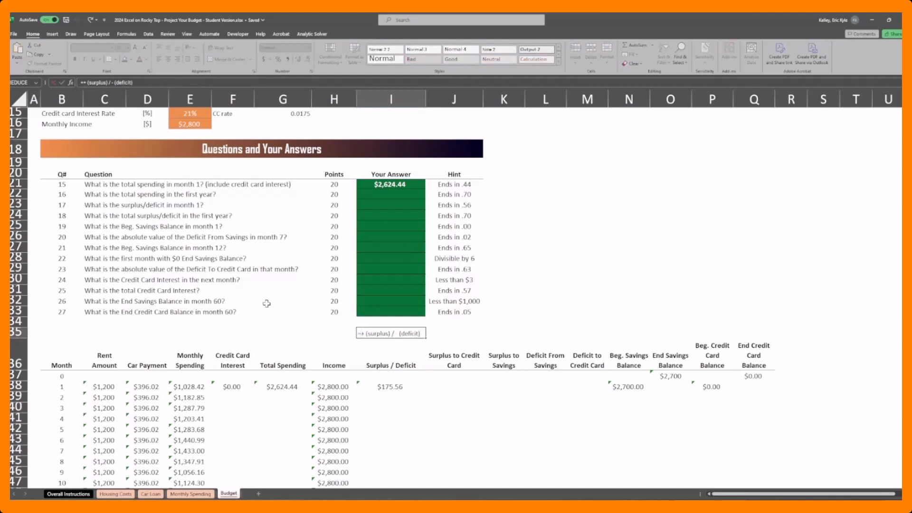
text(')
key(Return)
key(Return)
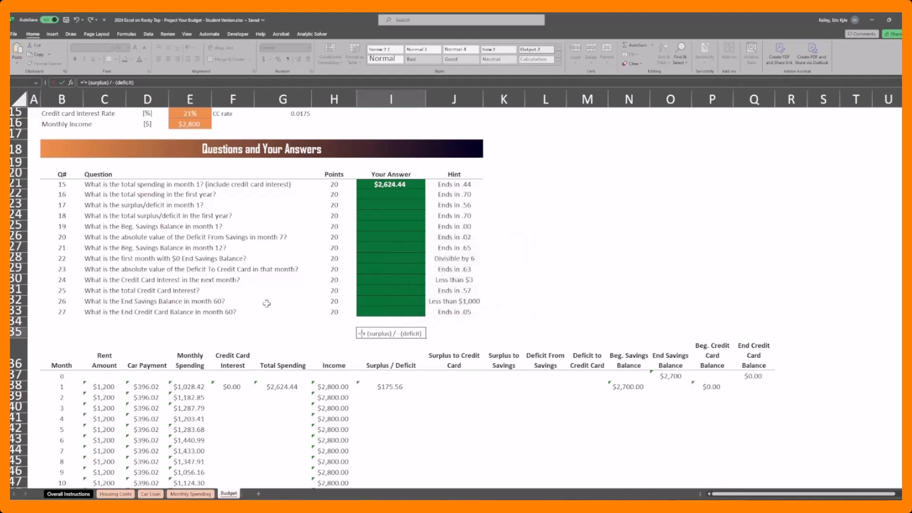
key(BackSpace)
key(BackSpace)
key(Return)
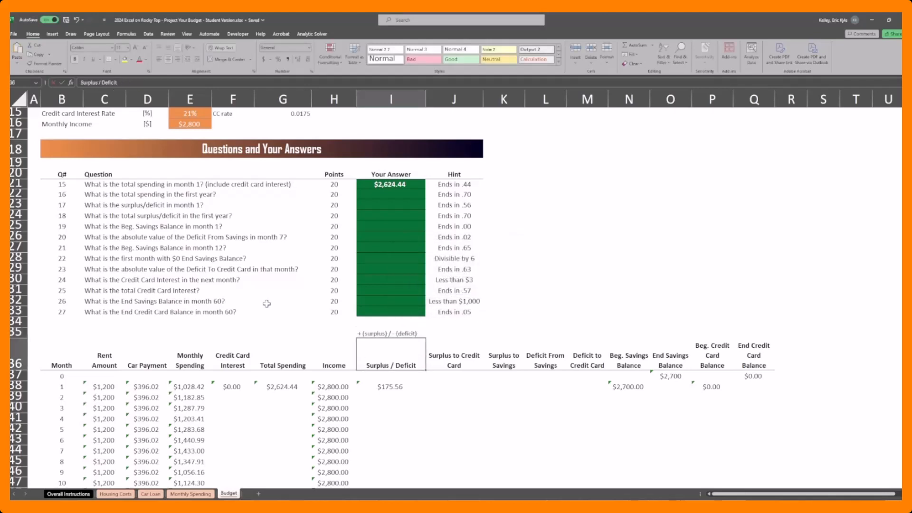
Step: Compare the sign note in I35 with the month 1 Surplus / Deficit value and the adjacent Surplus to Credit Card cell
key(Up)
key(Down)
key(Down)
key(Down)
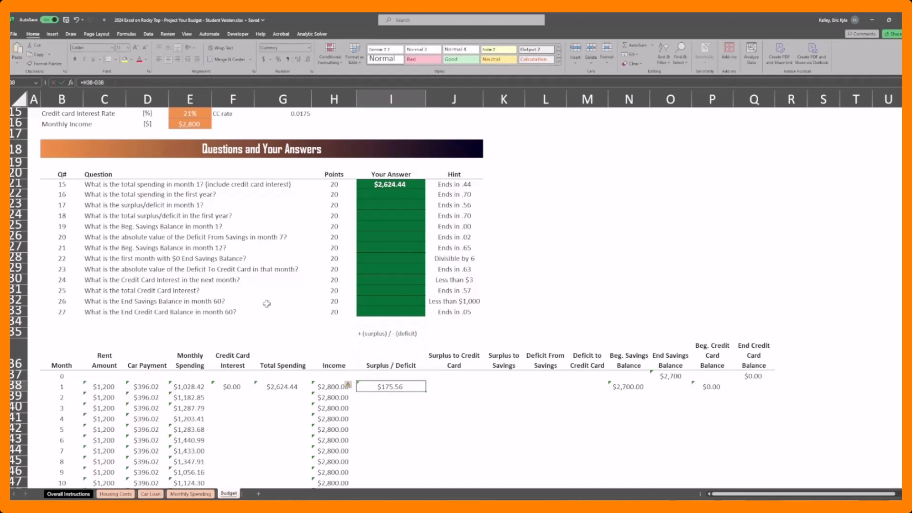
key(Up)
key(Up)
key(Up)
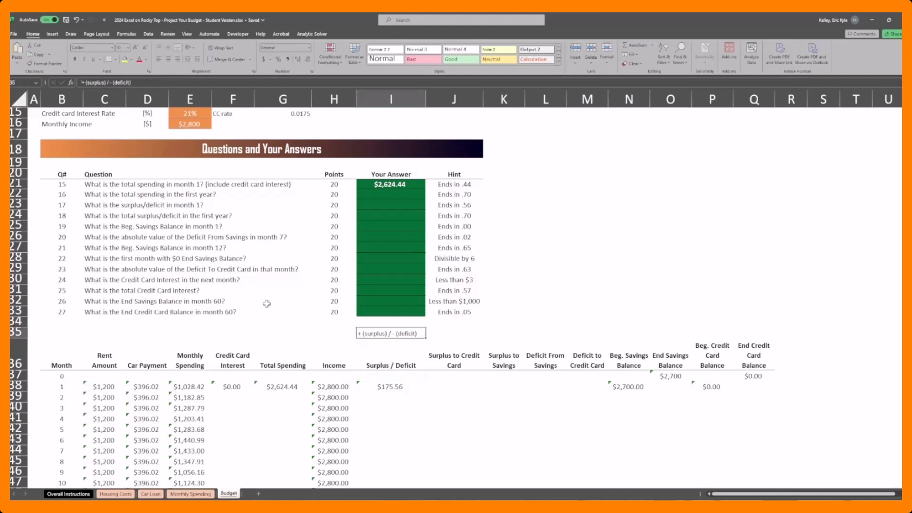
key(Down)
key(Down)
key(Down)
key(Right)
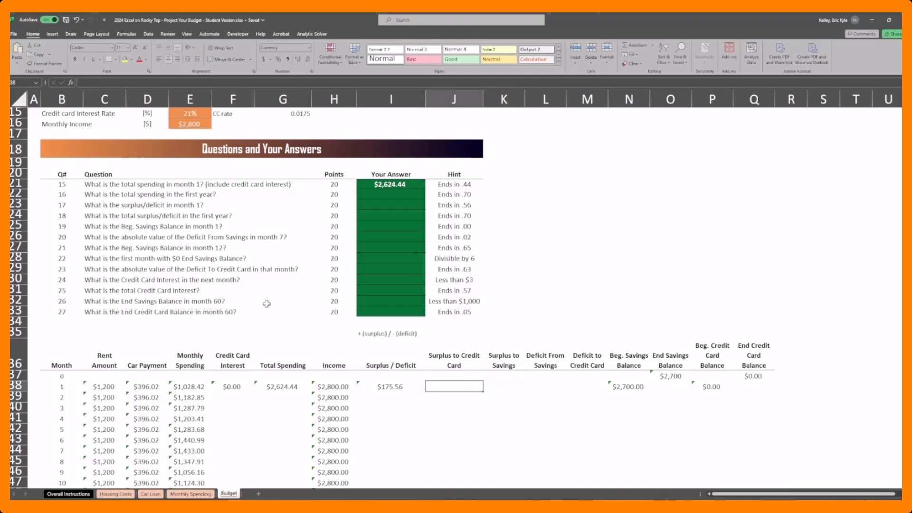
key(Left)
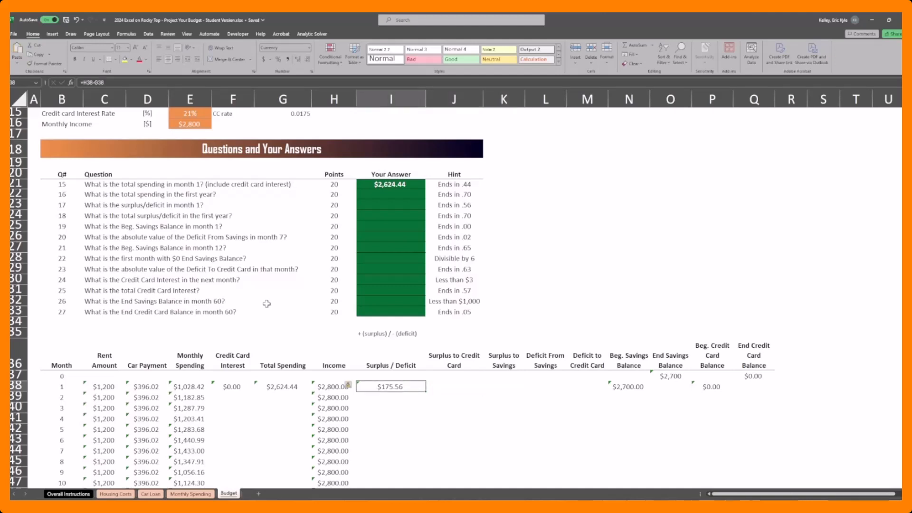
key(Right)
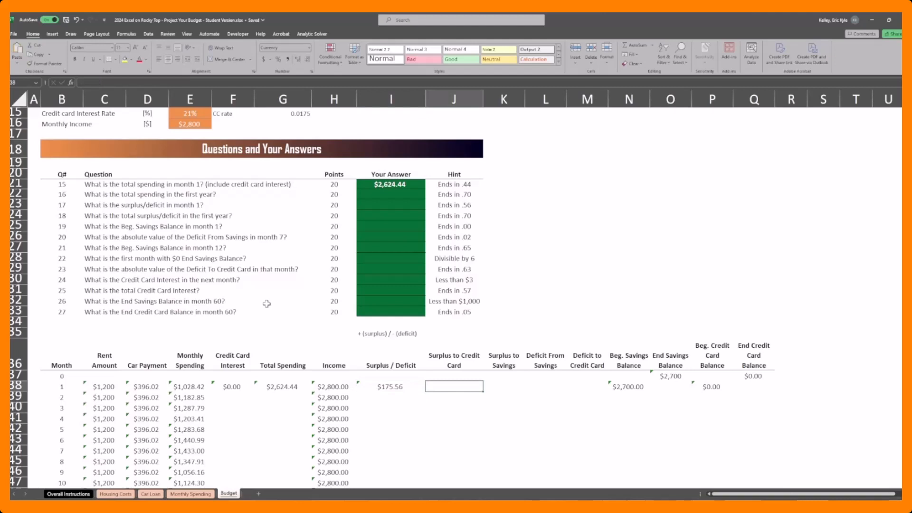
Step: Examine the month 0 End Credit Card Balance and the month 1 Surplus to Credit Card and Surplus to Savings cells
key(Up)
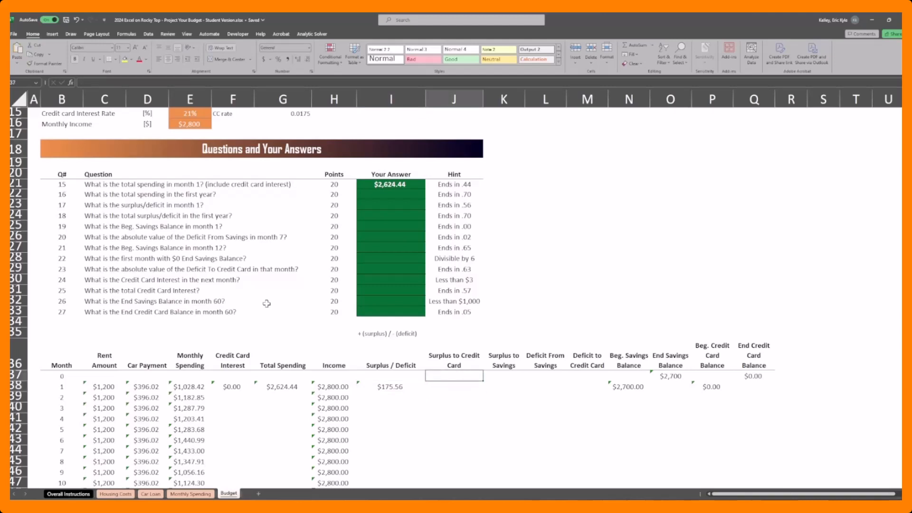
key(Right)
key(Right)
key(Right)
key(Right)
key(Right)
key(Right)
key(Right)
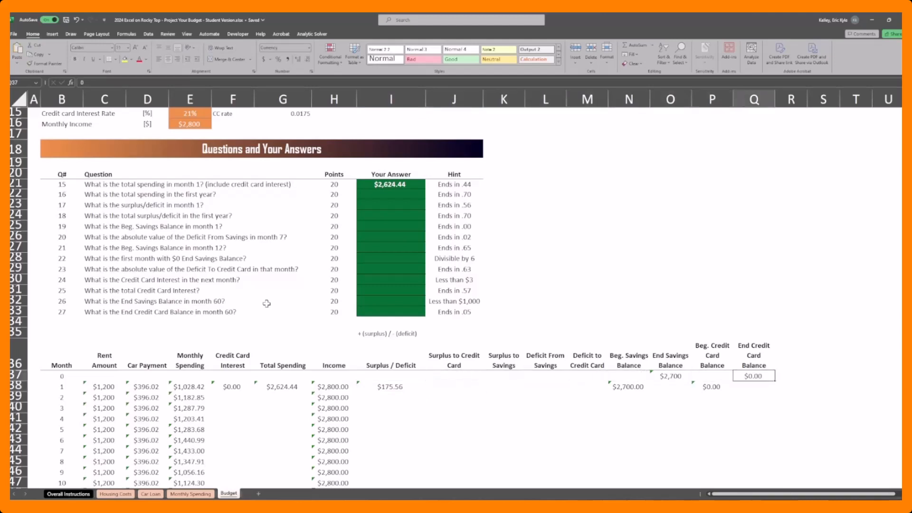
key(Left)
key(Left)
key(Left)
key(Left)
key(Left)
key(Left)
key(Left)
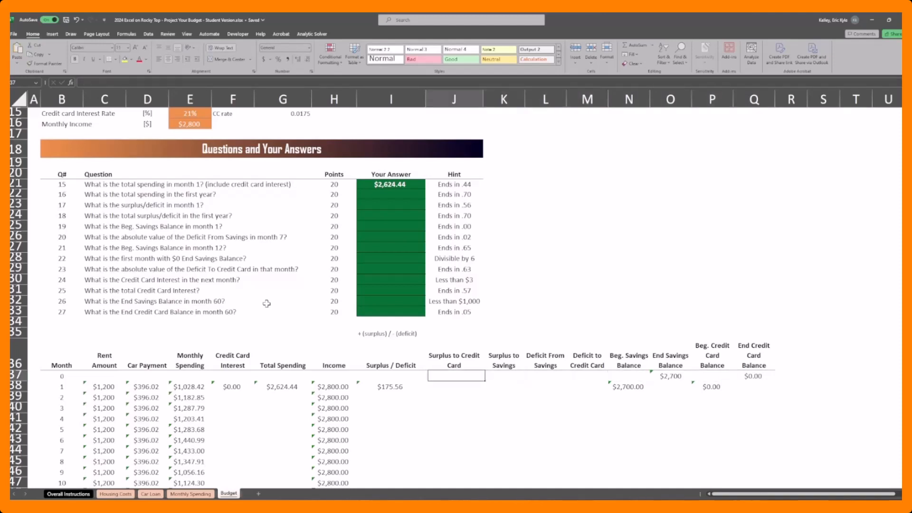
key(Down)
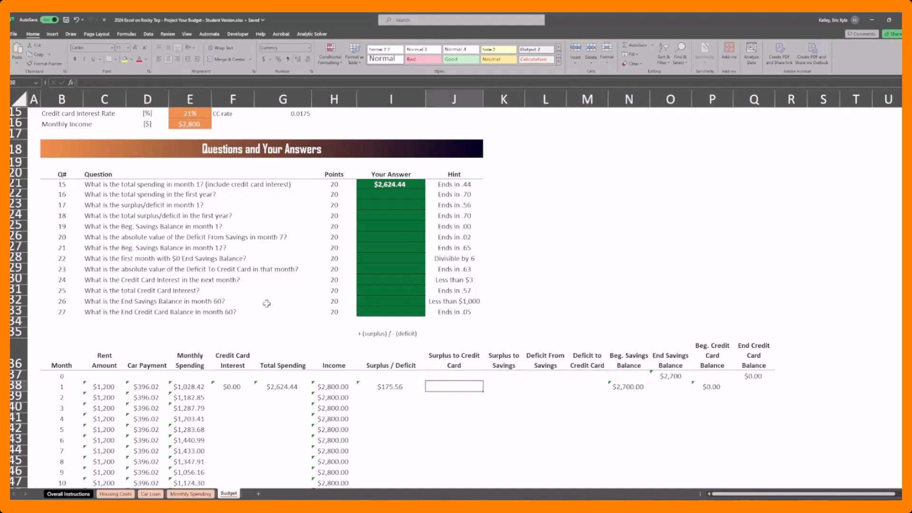
key(Right)
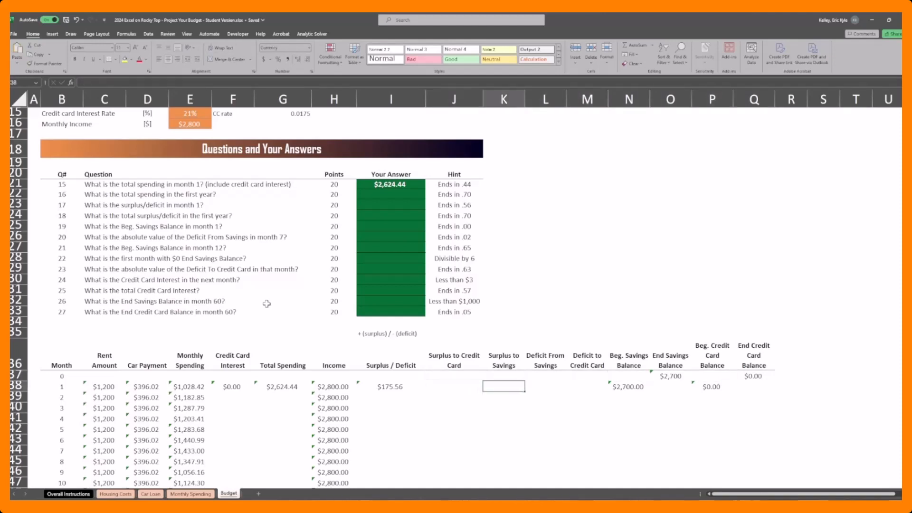
key(Left)
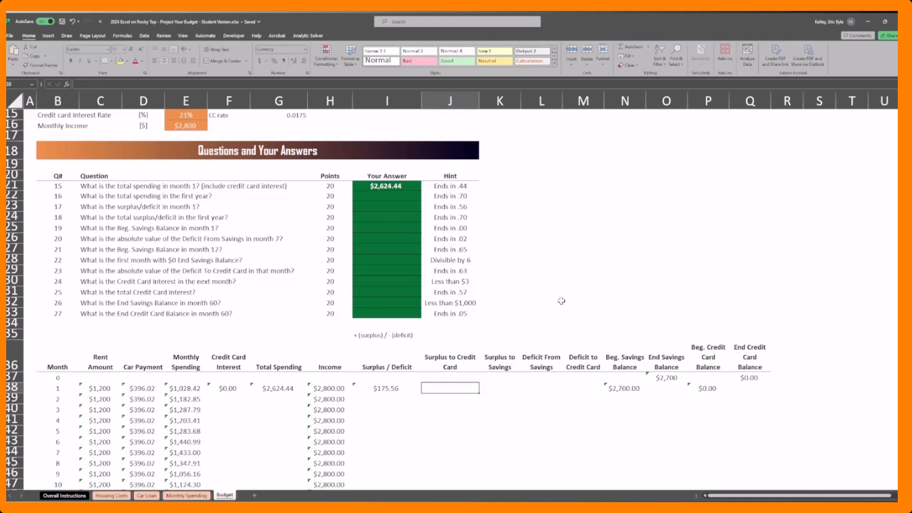
Step: Set the month 1 Surplus to Credit Card in J38 to the surplus when it is not negative, =IF(I38>=0,I38,0)
key(Left)
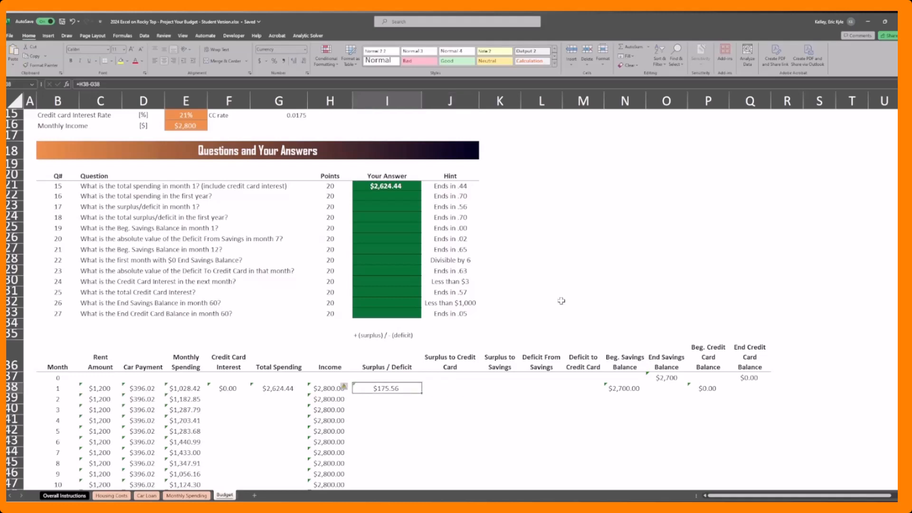
key(Right)
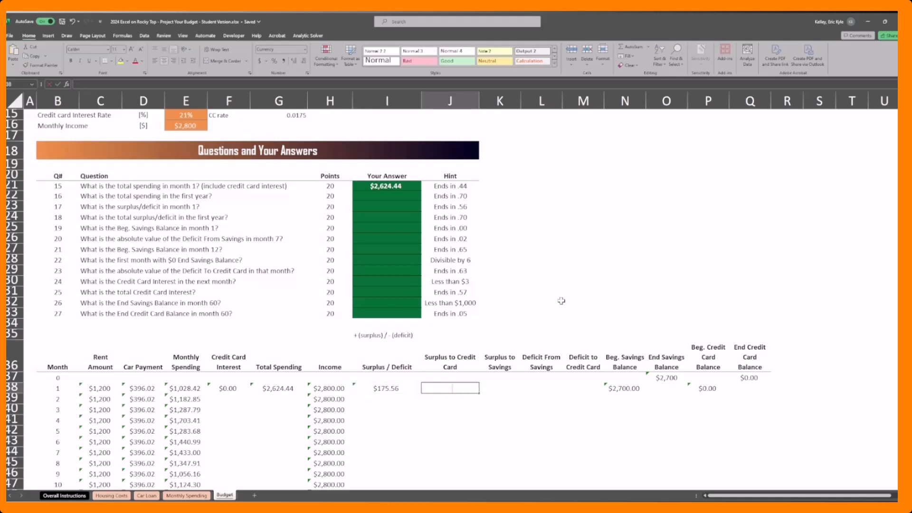
text(=if()
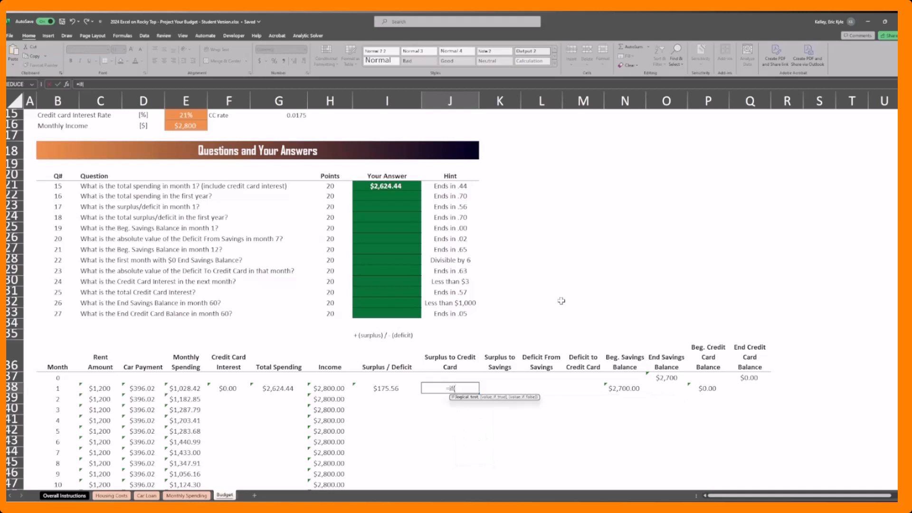
key(Left)
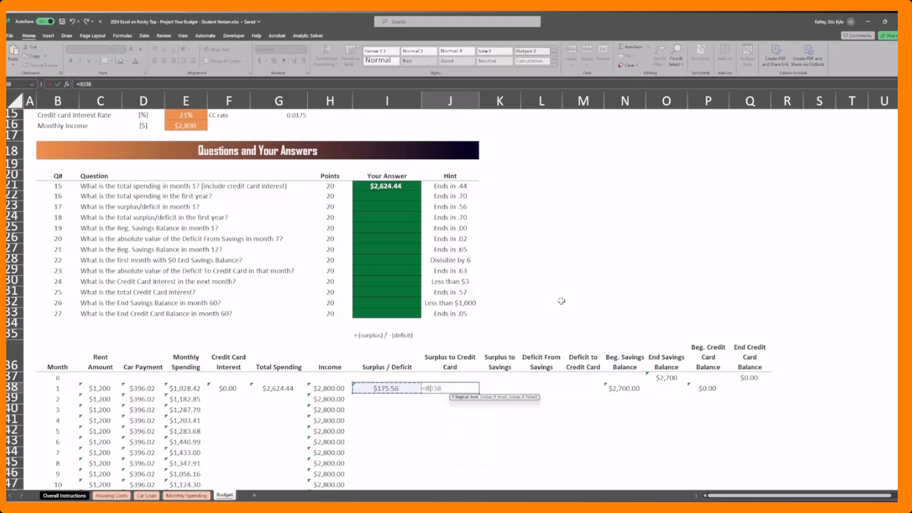
text(>)
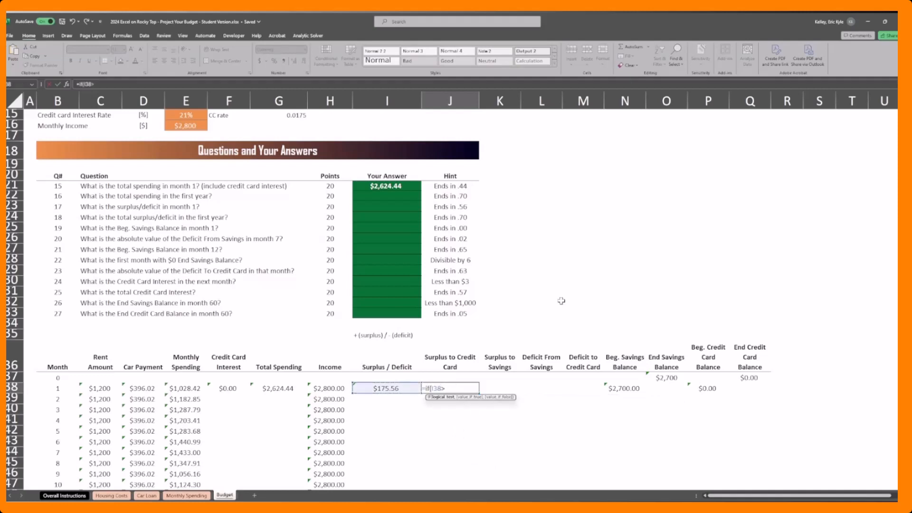
text(=0,)
key(Left)
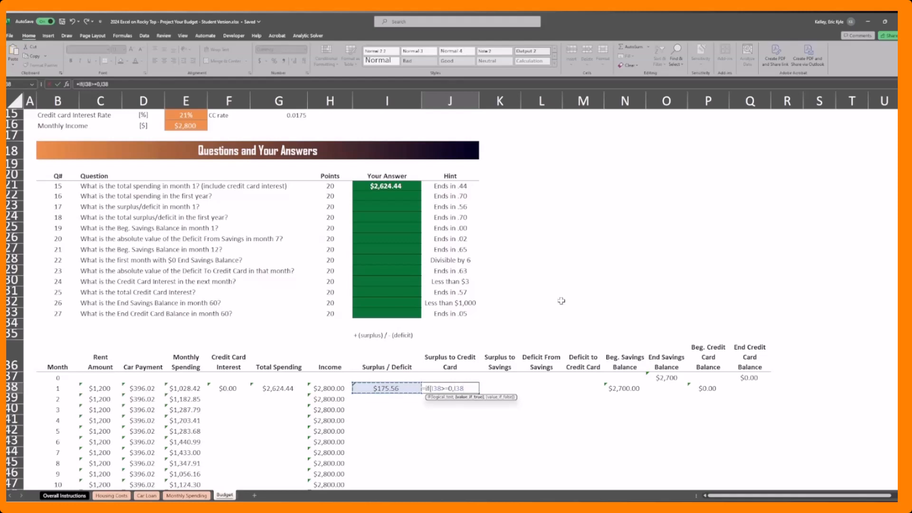
text(,0)
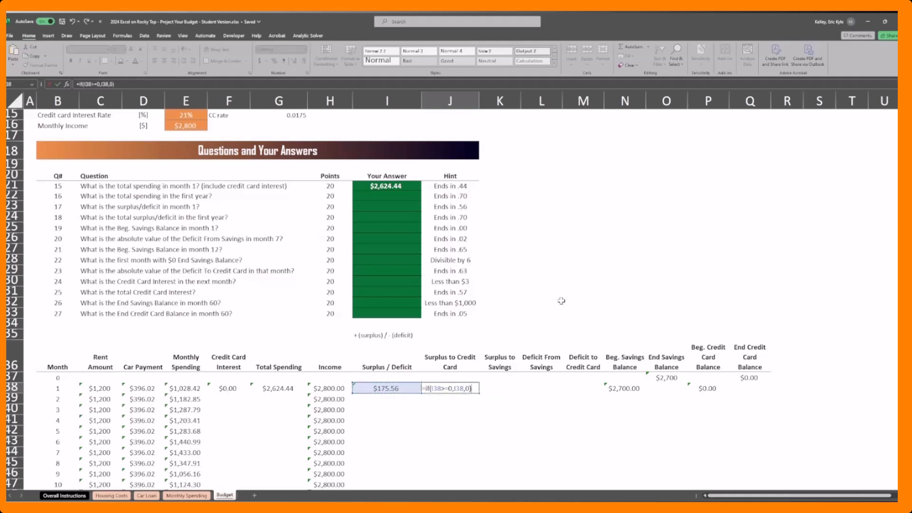
key(Return)
key(Up)
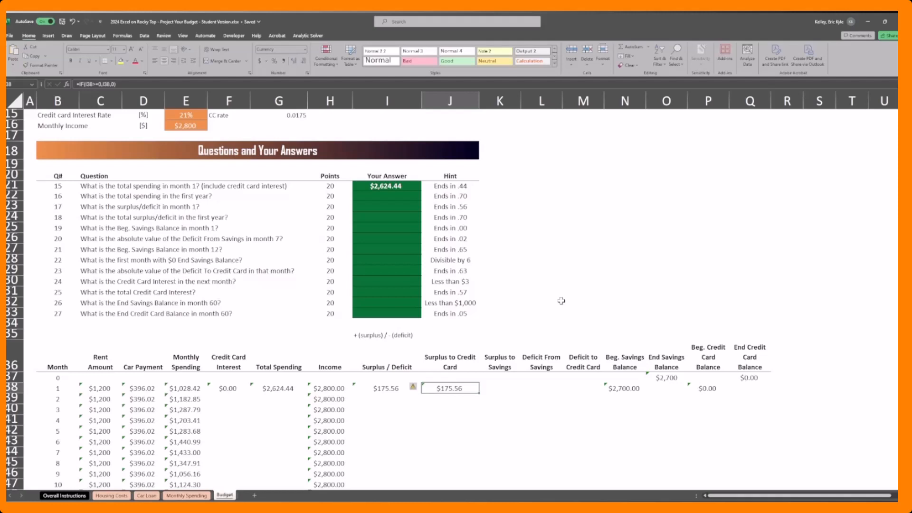
Step: Review the month 0 allocation cells and the month 1 Surplus / Deficit and Surplus to Credit Card cells
key(Up)
key(Right)
key(Right)
key(Right)
key(Right)
key(Right)
key(Right)
key(Right)
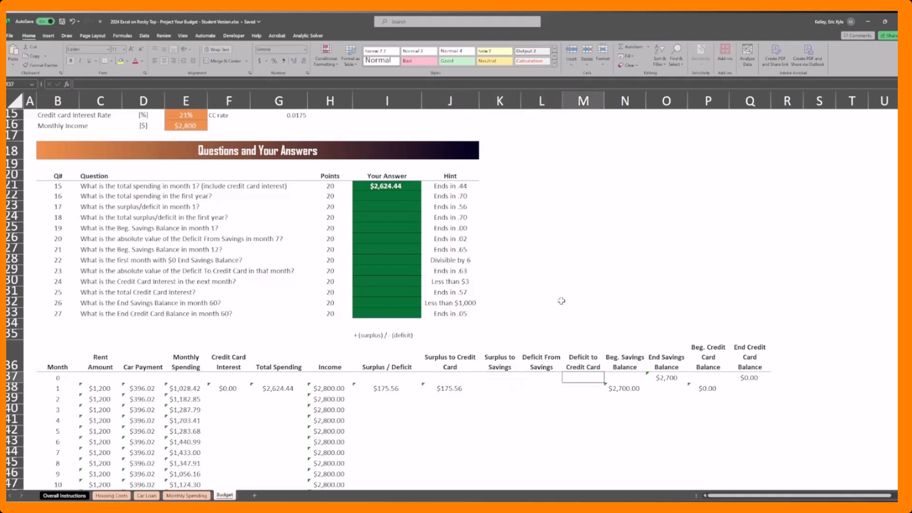
key(Left)
key(Left)
key(Left)
key(Left)
key(Left)
key(Left)
key(Left)
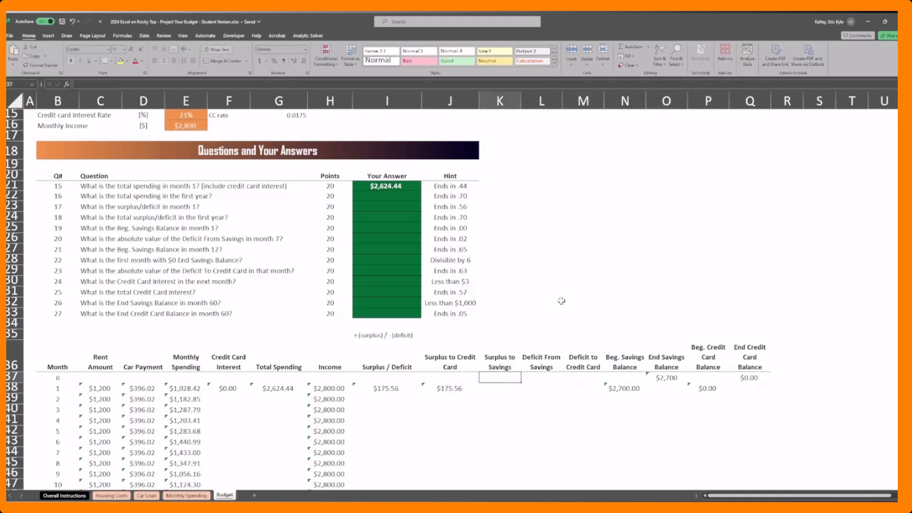
key(Down)
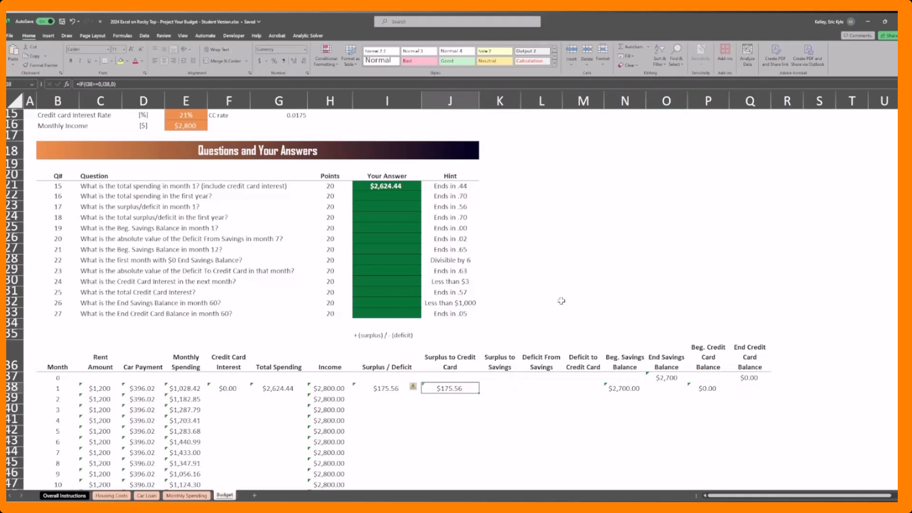
key(Left)
key(Left)
key(Right)
key(Right)
Step: Limit the month 1 Surplus to Credit Card in J38 to the prior End Credit Card Balance, =IF(I38>=0,MIN(I38,Q37),0)
key(F2)
key(Left)
key(Left)
key(Left)
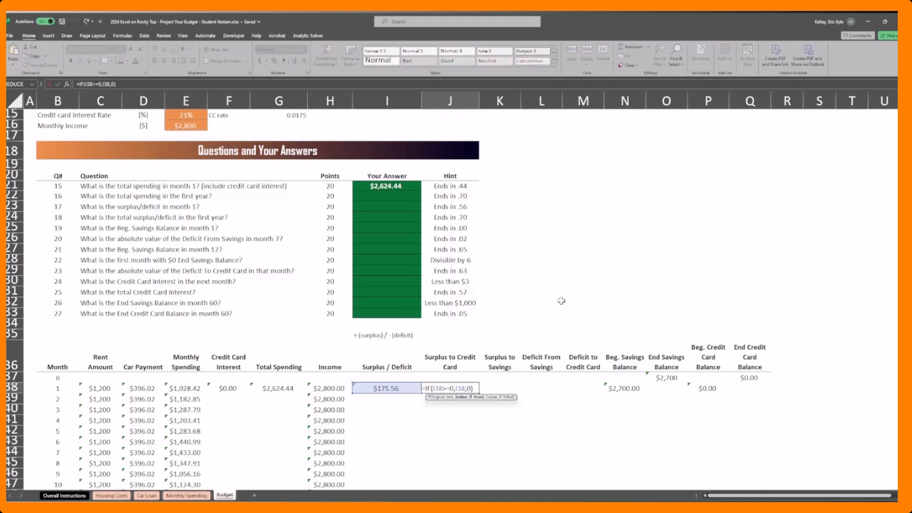
key(shift+Left)
key(shift+Left)
key(shift+Left)
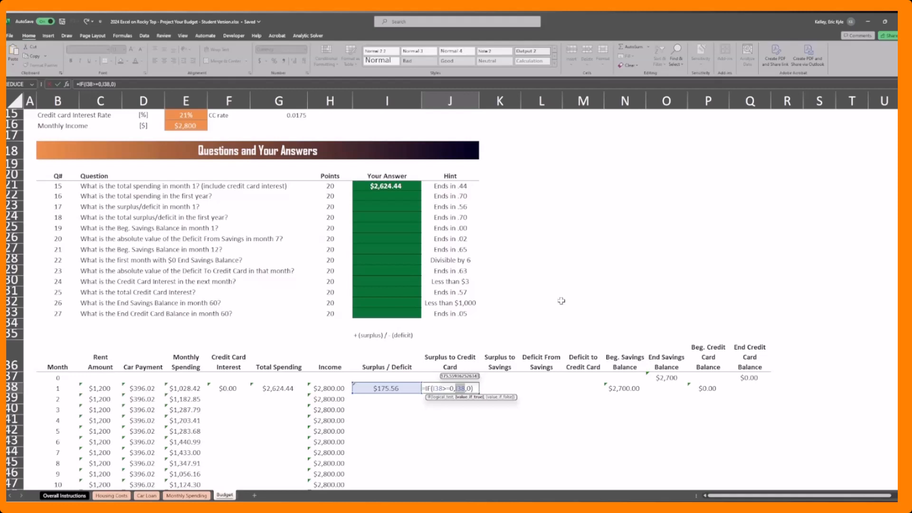
text(min()
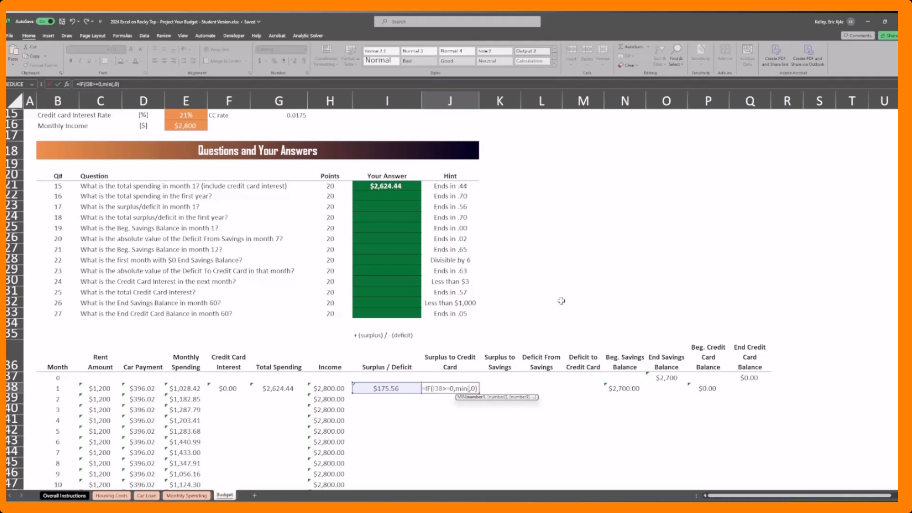
text(I38,)
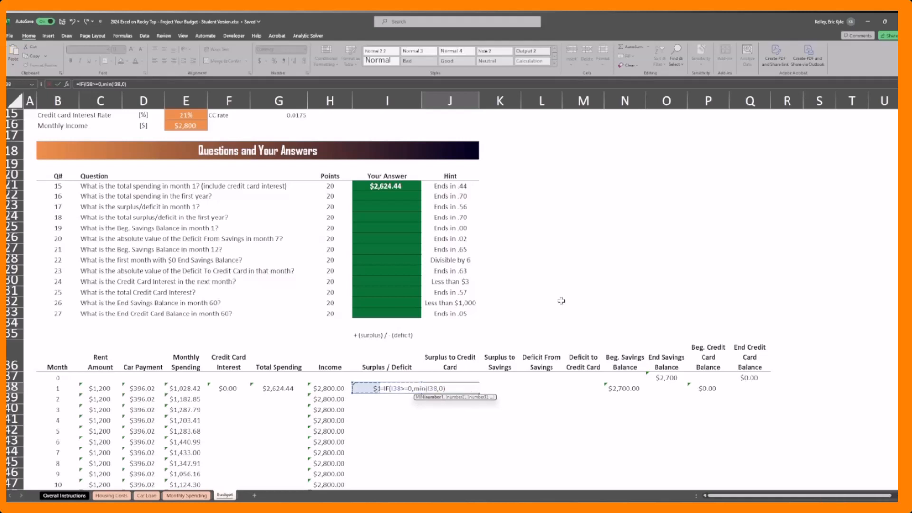
key(Up)
key(Right)
key(Right)
key(Right)
key(Right)
key(Right)
key(Right)
key(Right)
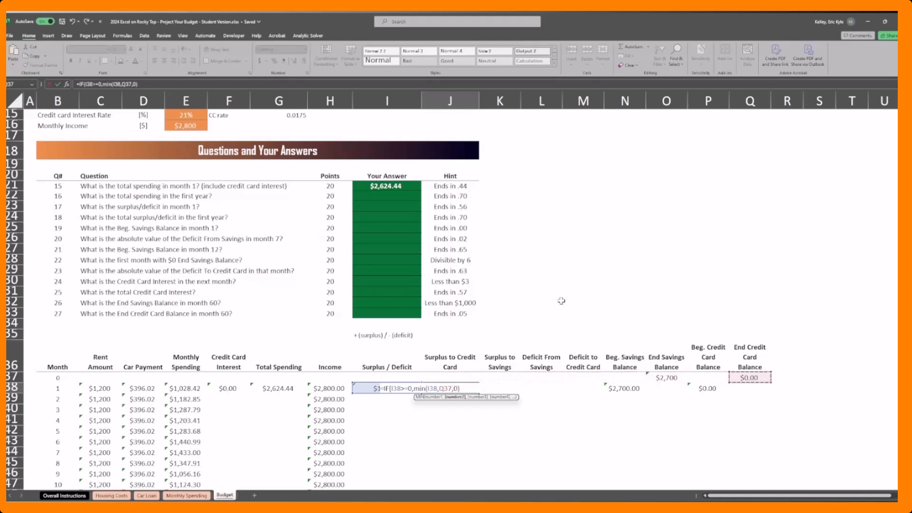
text())
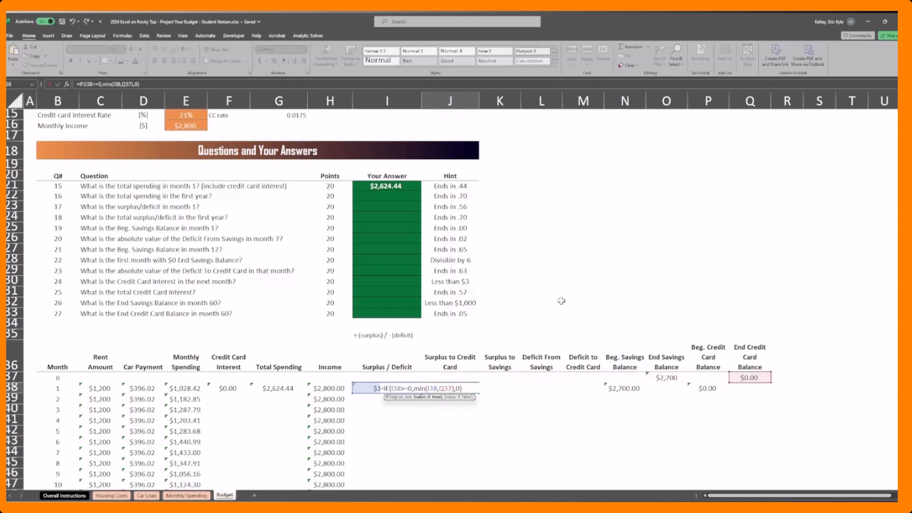
key(ctrl+Return)
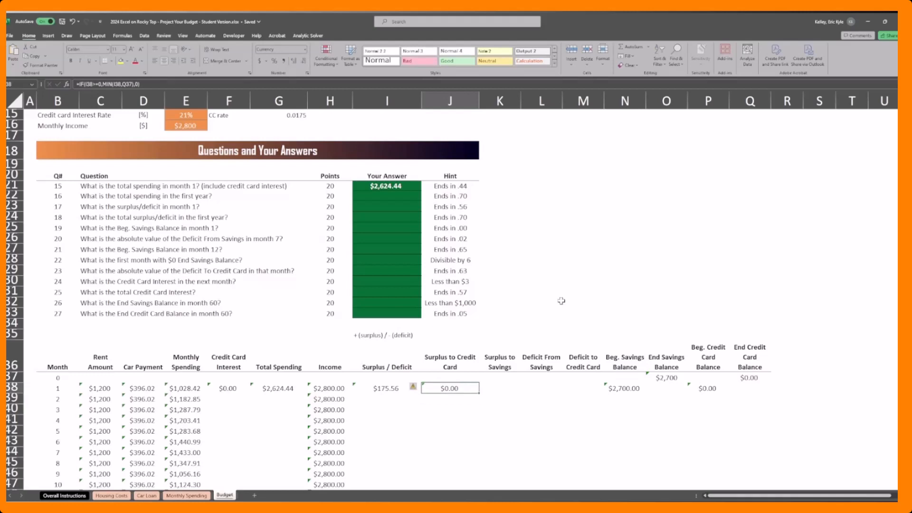
Step: Set the month 1 Surplus to Savings in K38 to the surplus left after the credit card payment, =IF(I38>=0,I38-J38,0)
key(Tab)
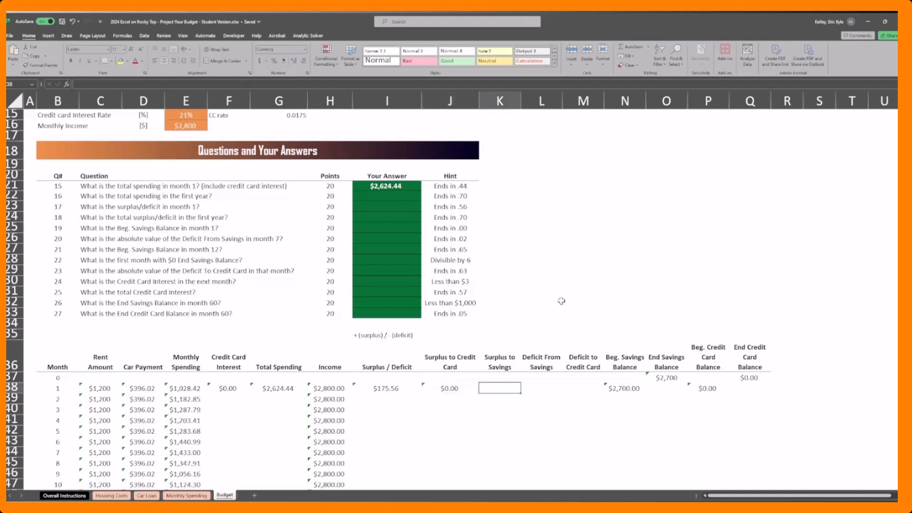
key(Left)
key(Right)
key(Left)
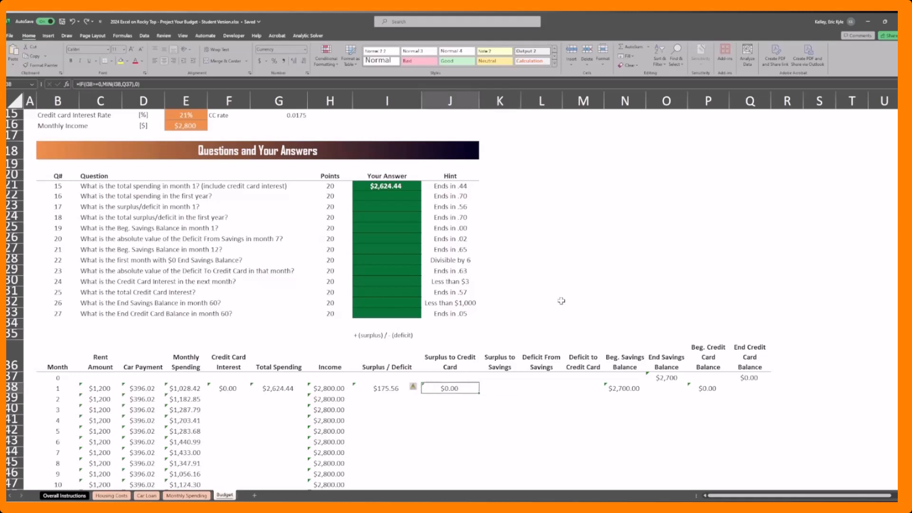
key(Right)
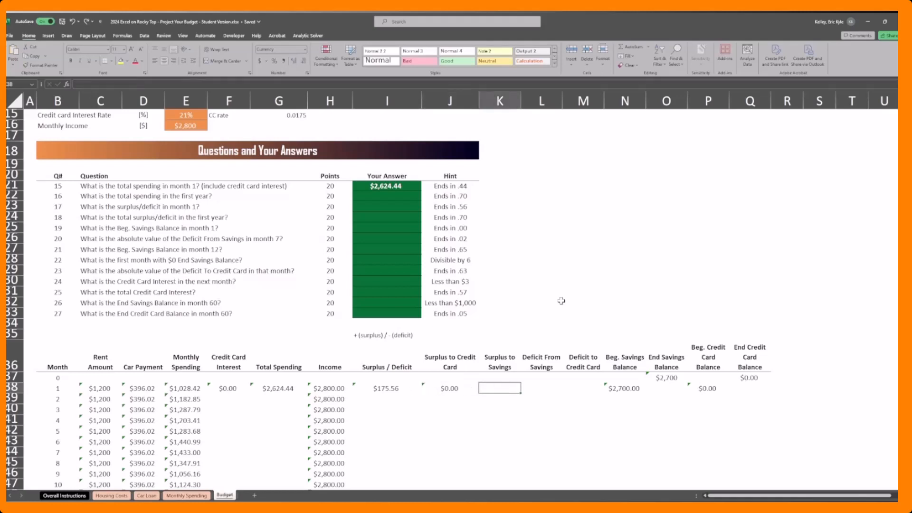
text(=if()
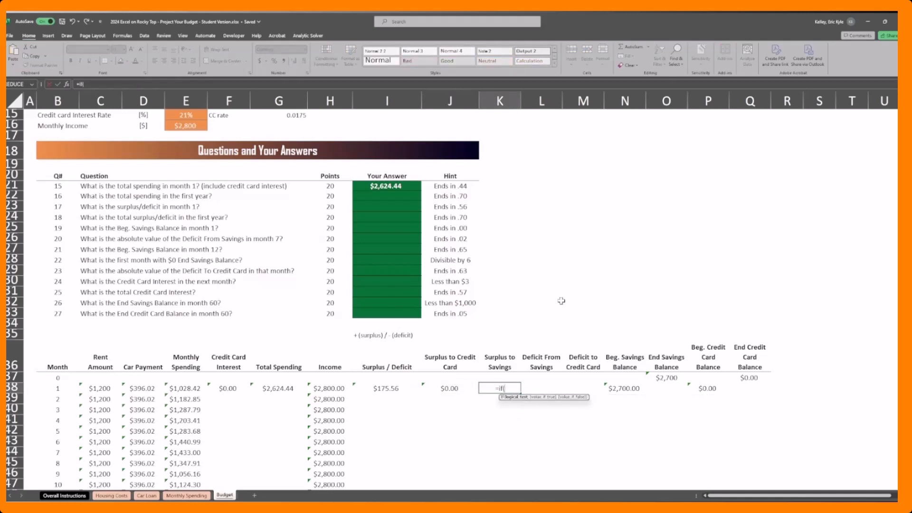
key(Left)
key(Left)
text(>)
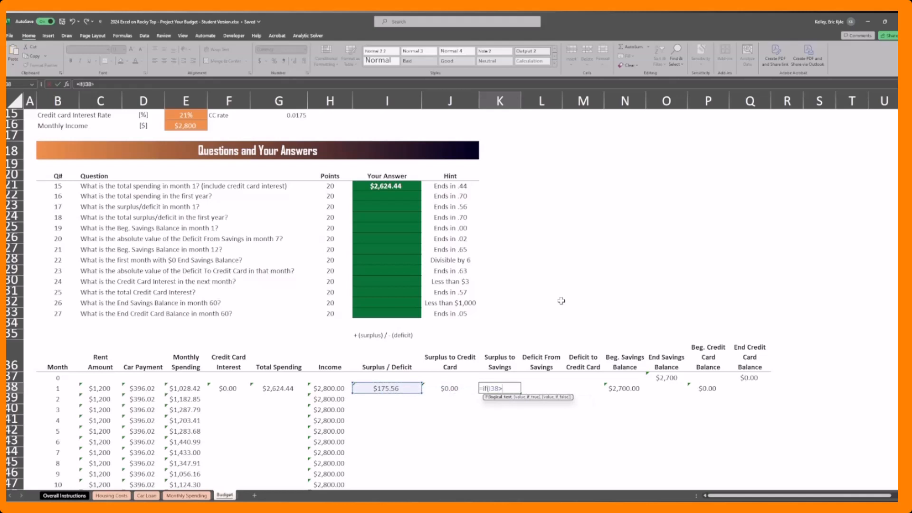
text(=0,)
key(Left)
key(Left)
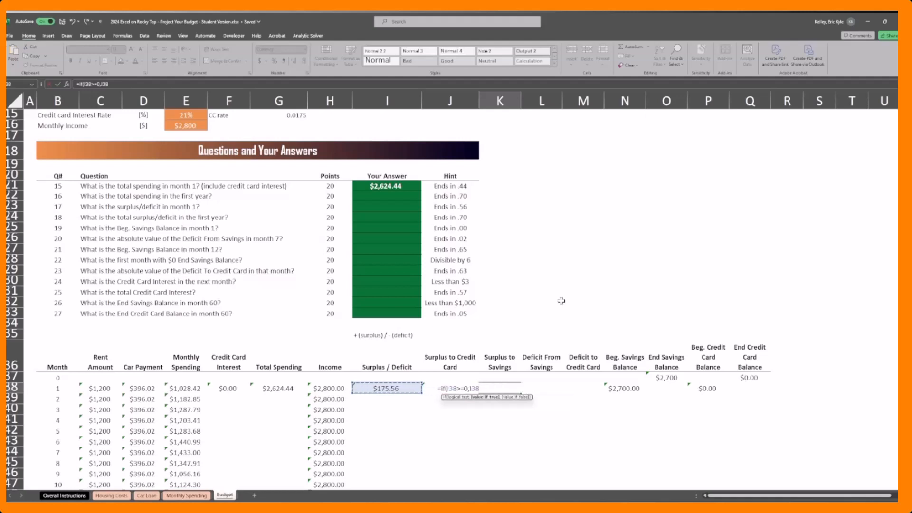
text(-)
key(Left)
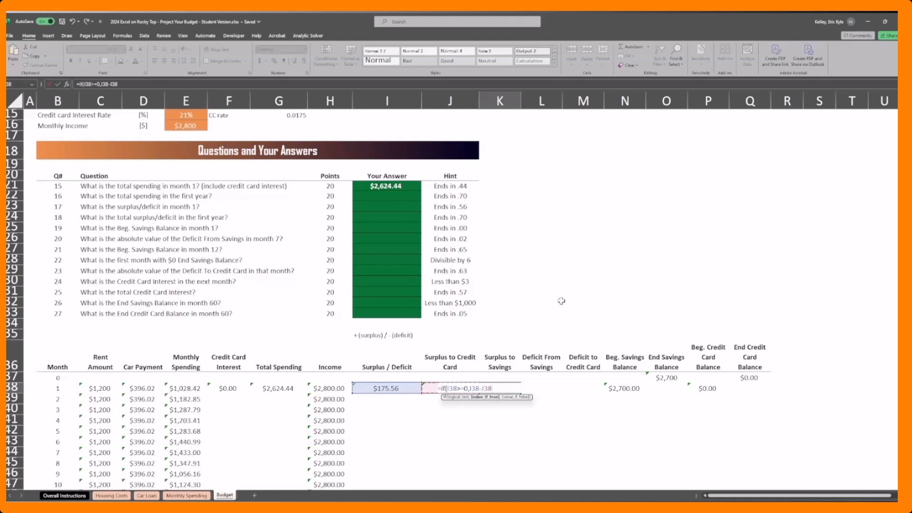
text(,0))
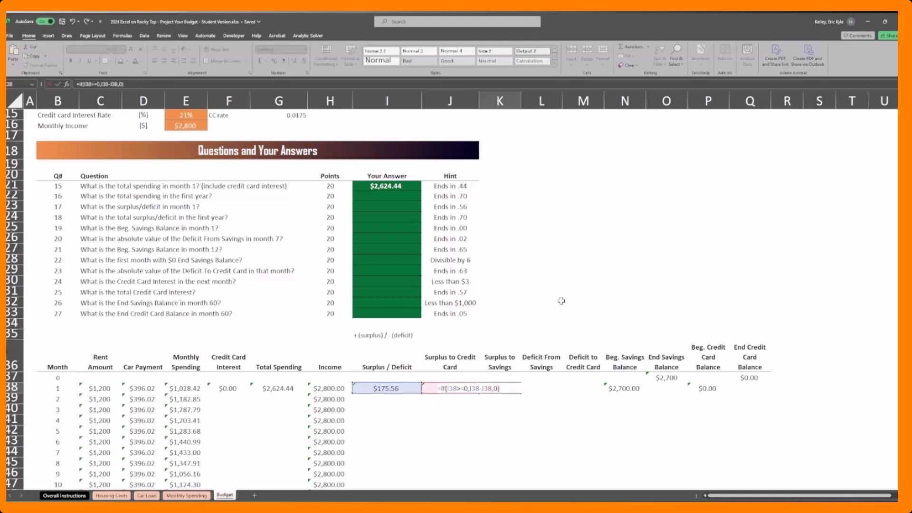
key(Return)
Step: Compare the month 1 Surplus to Credit Card and Surplus to Savings amounts with the Surplus / Deficit in I38
key(Left)
key(Right)
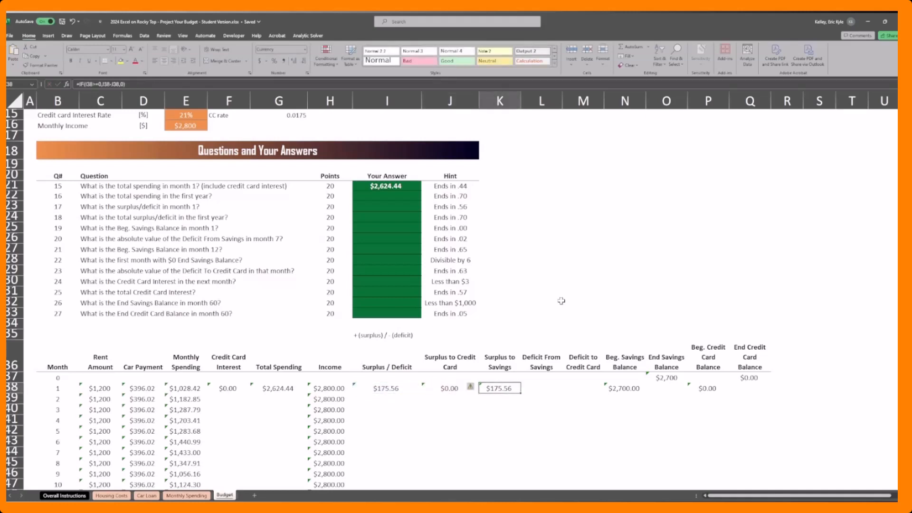
key(Left)
key(Right)
key(Left)
key(shift+Right)
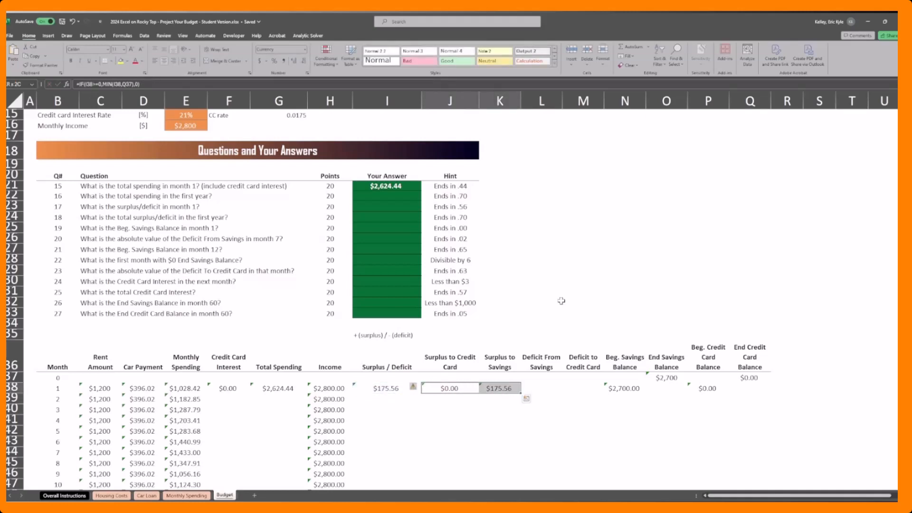
key(Left)
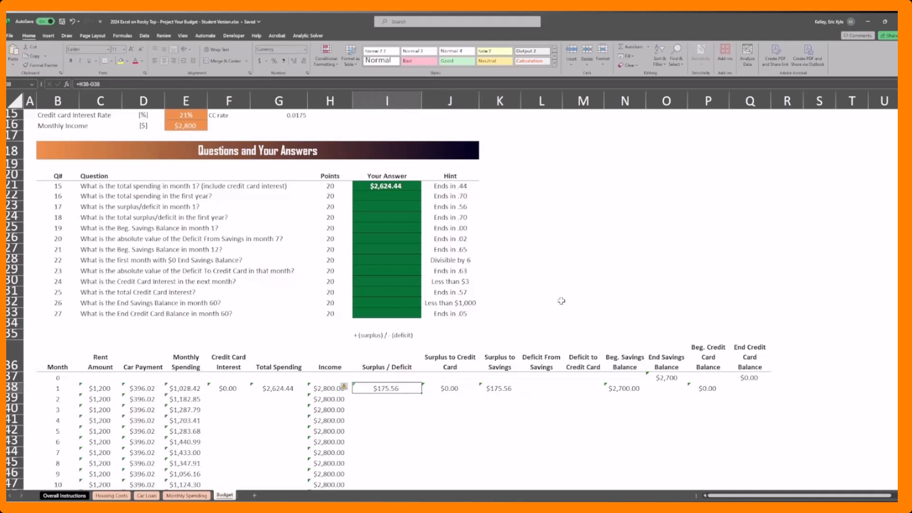
key(Right)
key(Right)
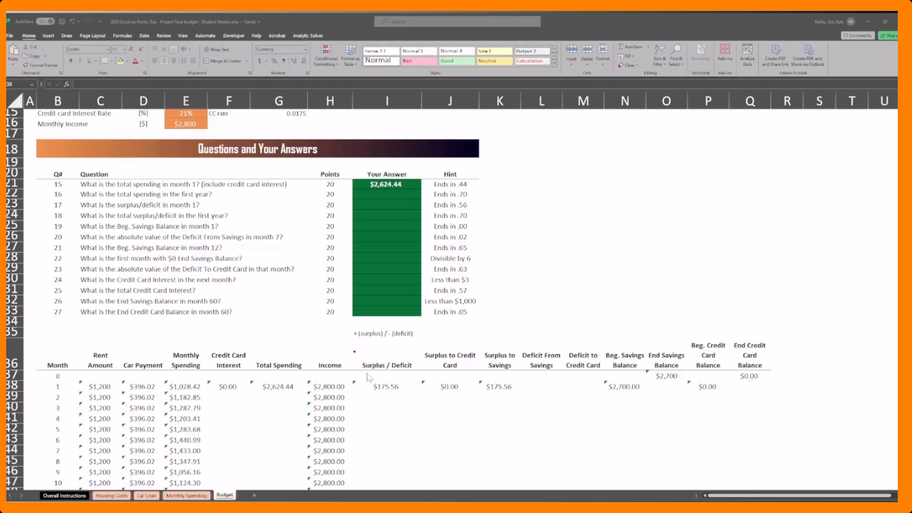
mouse_move(354, 352)
mouse_down()
mouse_move(399, 416)
mouse_move(420, 419)
mouse_up()
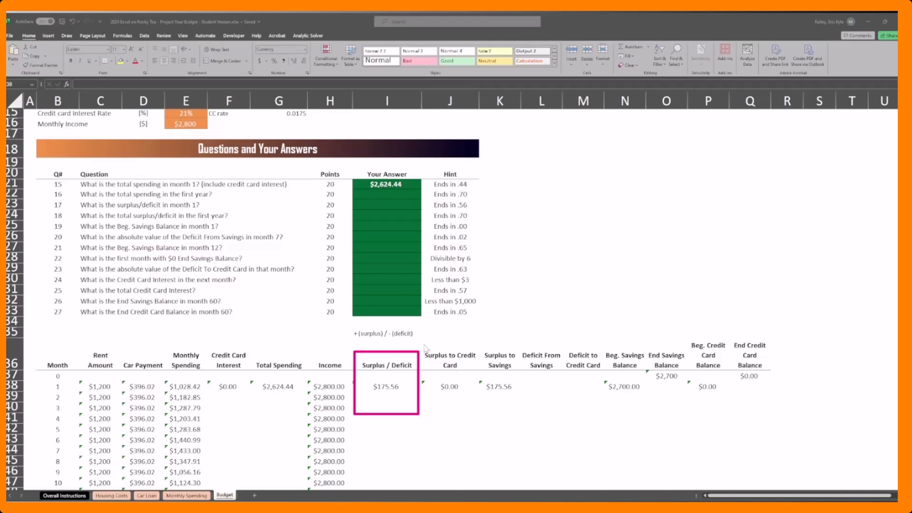
mouse_move(423, 340)
mouse_down()
mouse_move(435, 370)
mouse_move(521, 436)
mouse_move(518, 419)
mouse_up()
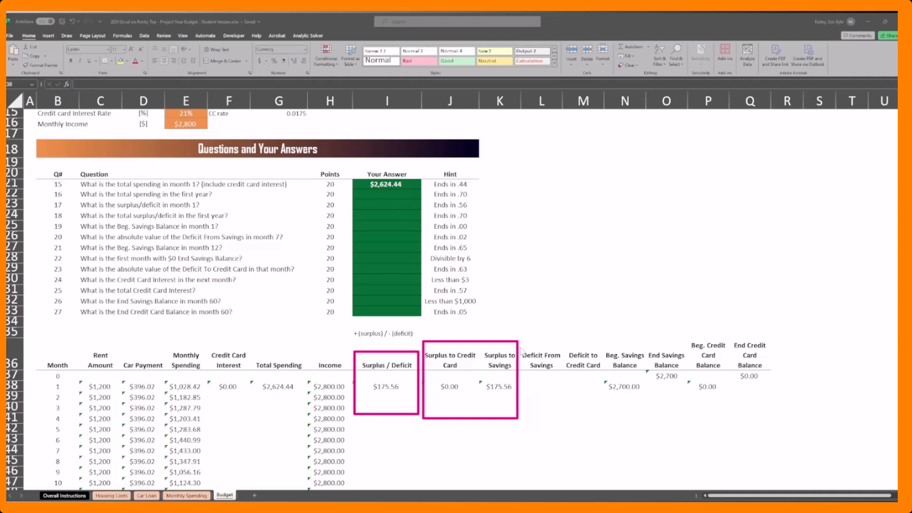
mouse_move(523, 342)
mouse_down()
mouse_move(535, 373)
mouse_move(589, 428)
mouse_move(611, 423)
mouse_move(606, 417)
mouse_up()
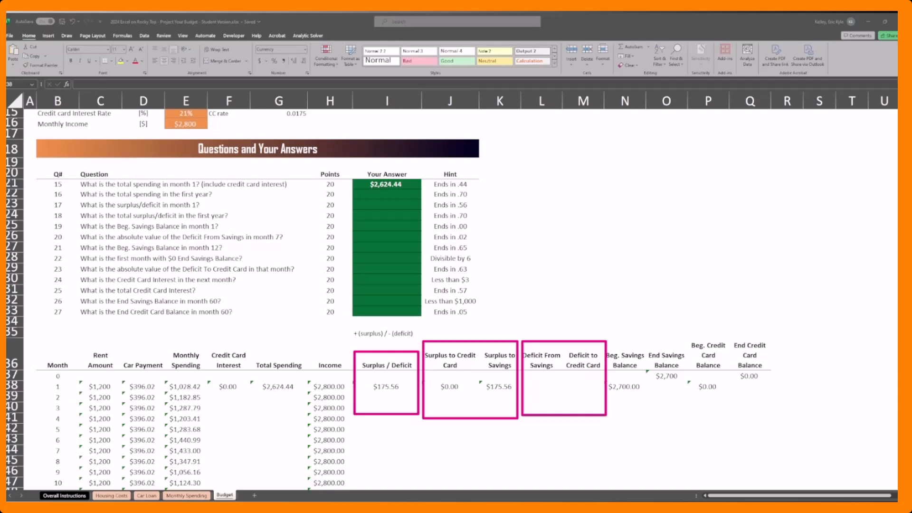
key(e)
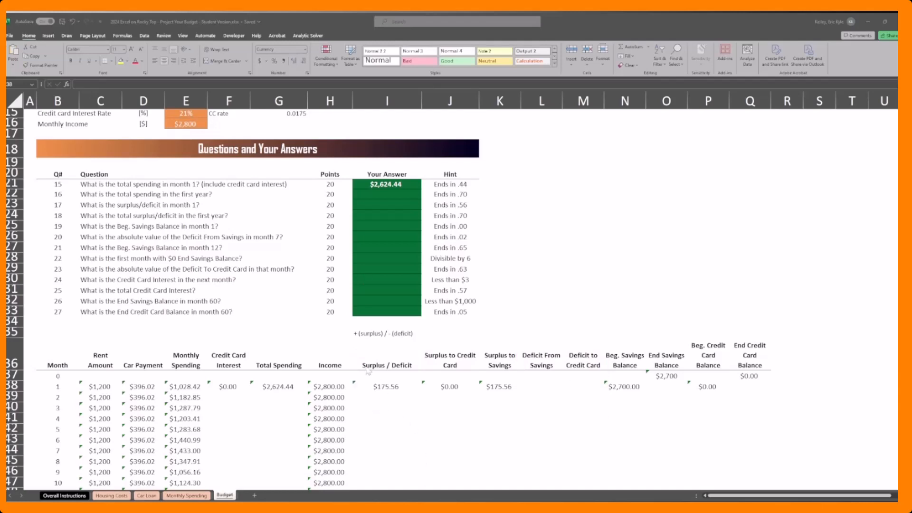
drag(347, 345, 418, 423)
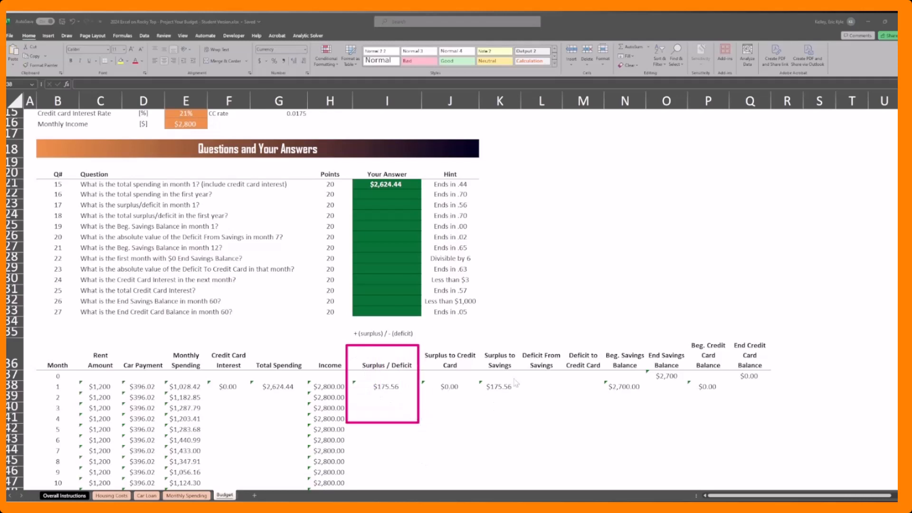
drag(515, 341, 605, 415)
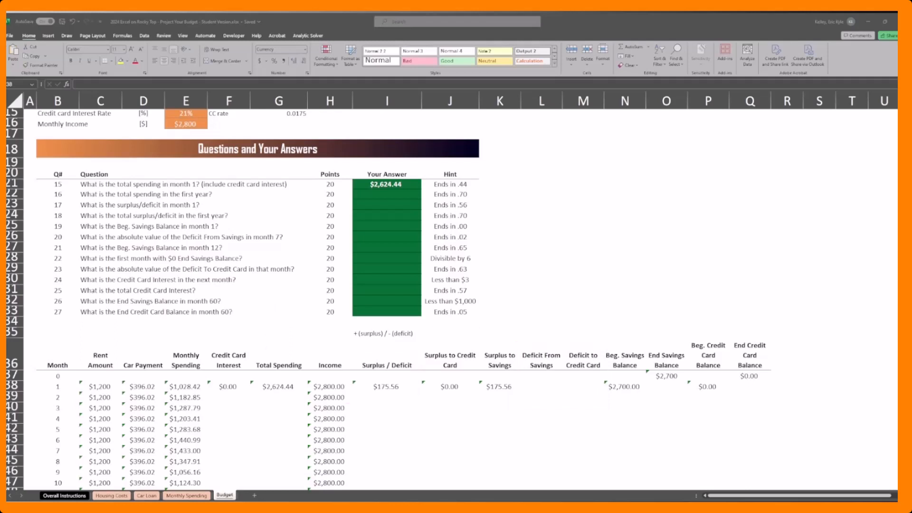
Step: Set the month 1 Deficit From Savings in L38 to the deficit when I38 is negative, =IF(I38<0,I38,0)
click(541, 390)
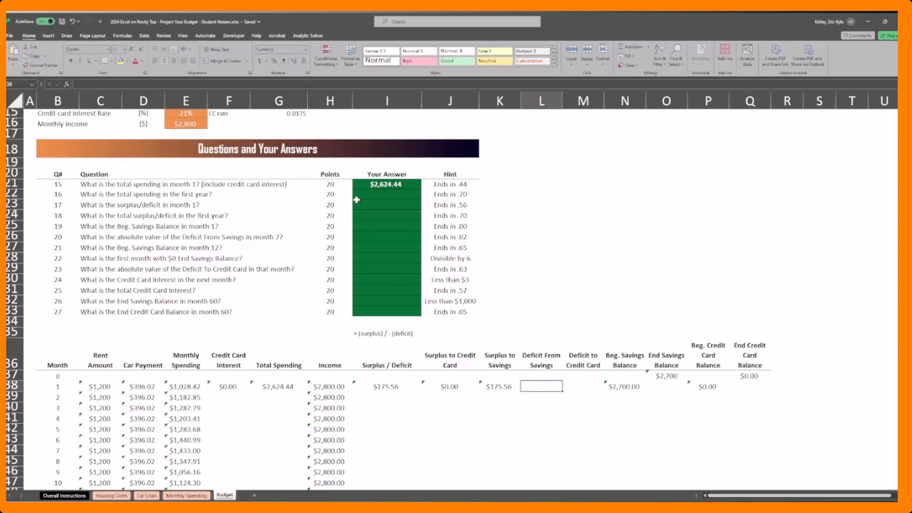
text(=iu)
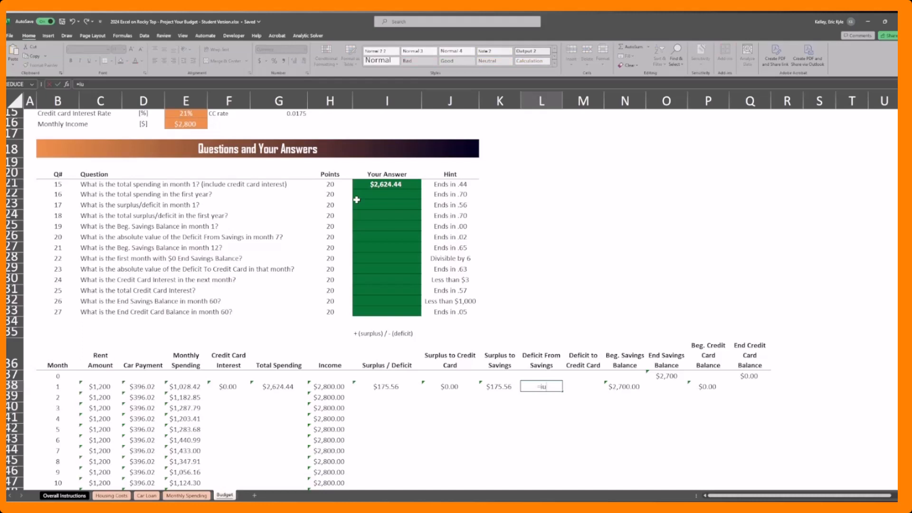
key(BackSpace)
text(f())
key(BackSpace)
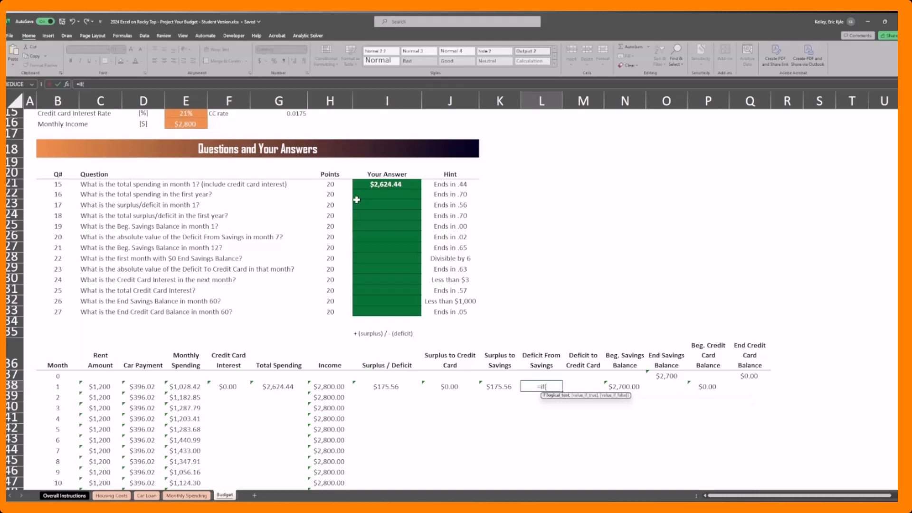
key(Left)
key(Left)
key(Left)
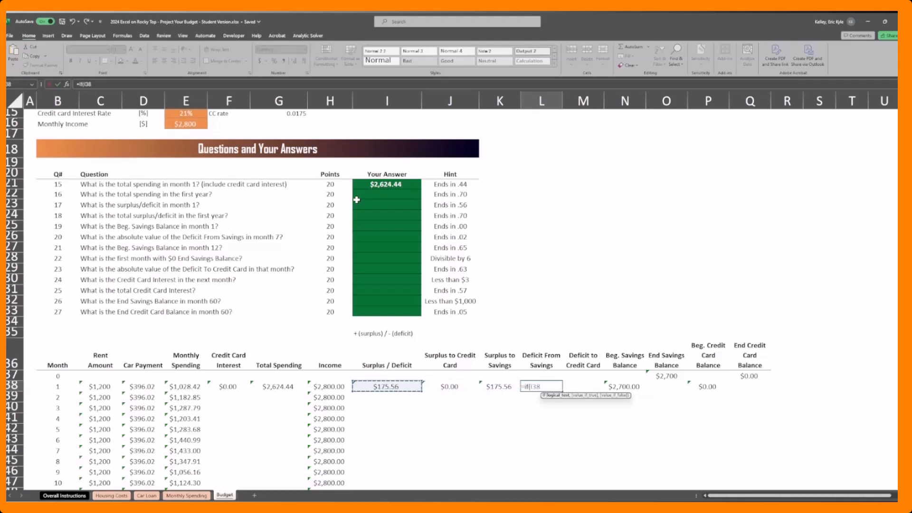
text(<)
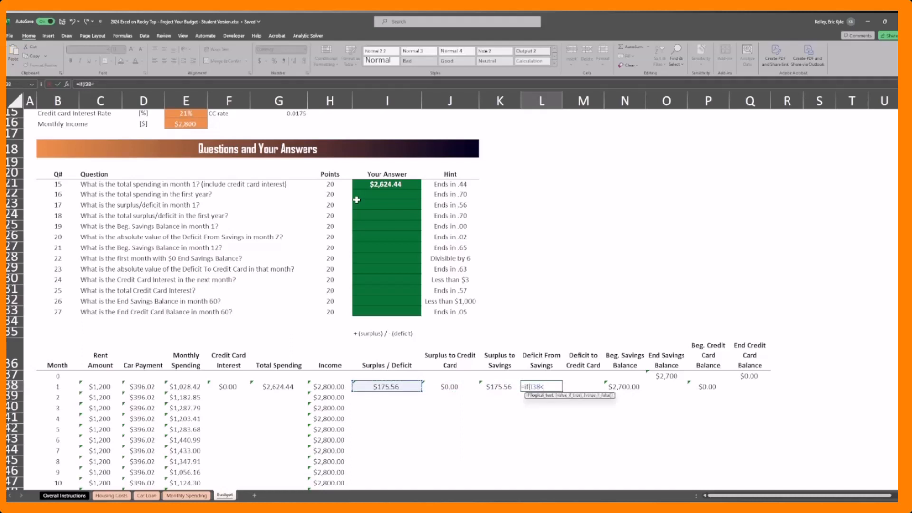
text(0,)
key(Left)
key(Left)
key(Left)
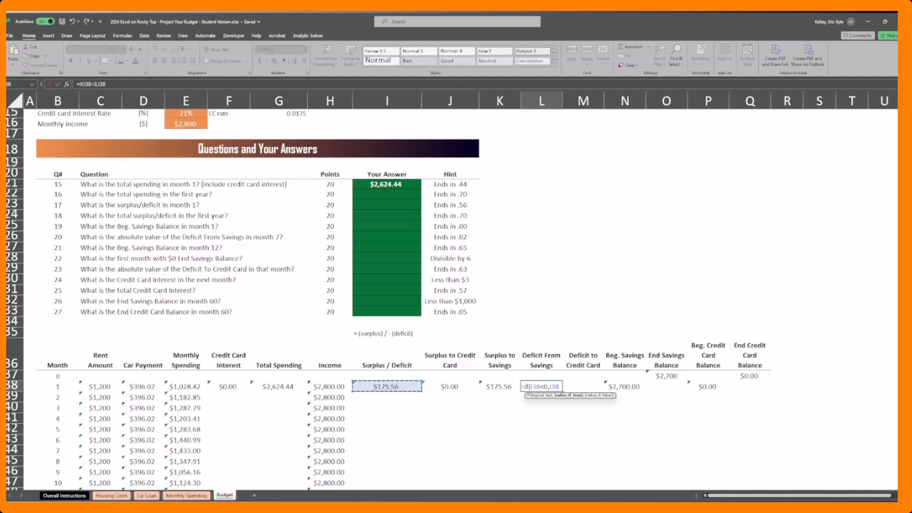
text(,0)
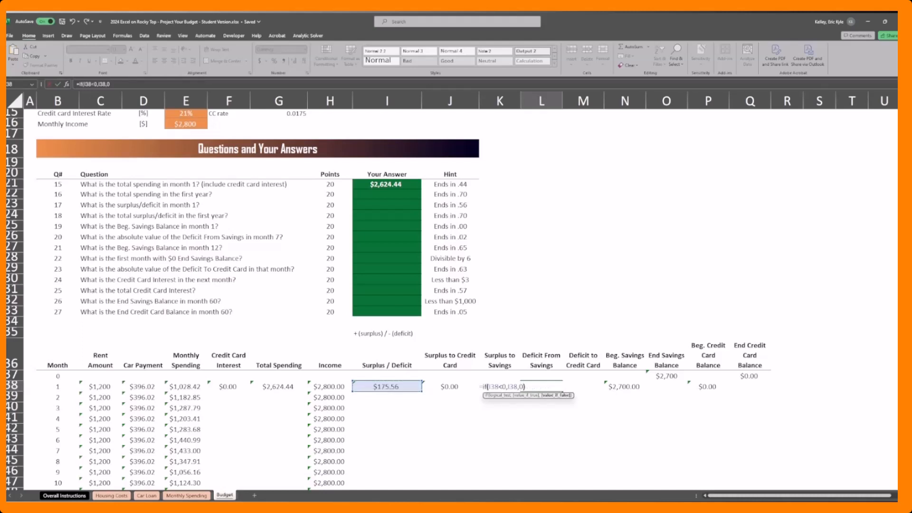
text())
key(Return)
Step: Check the month 1 Deficit From Savings formula in L38 against the Surplus / Deficit in I38
click(551, 388)
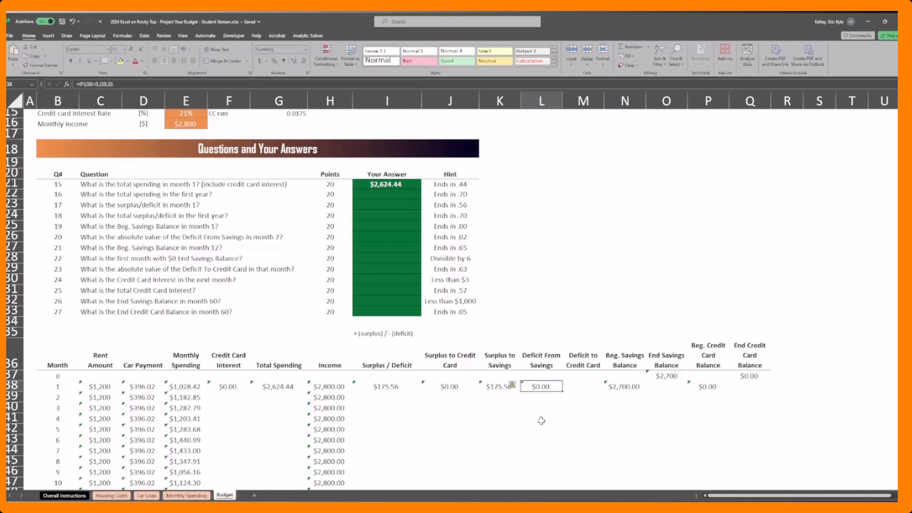
key(Left)
key(Left)
key(Left)
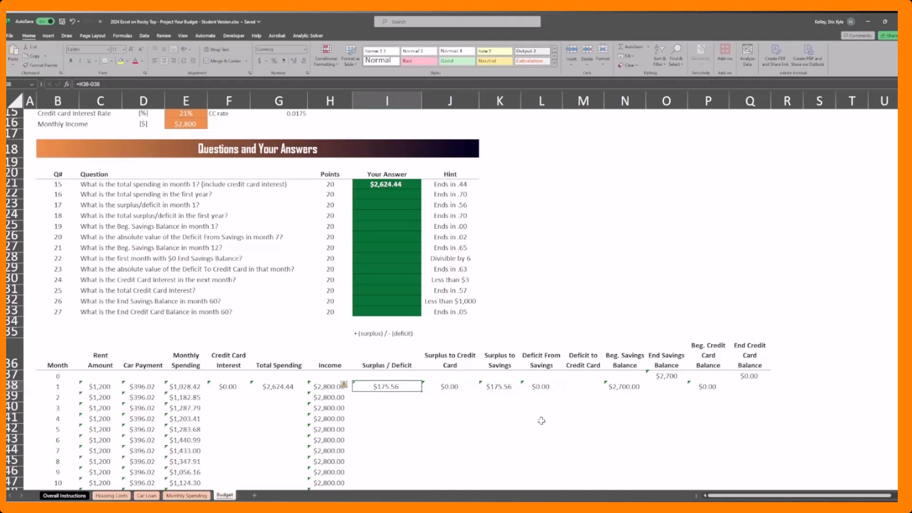
key(Right)
key(Right)
key(Right)
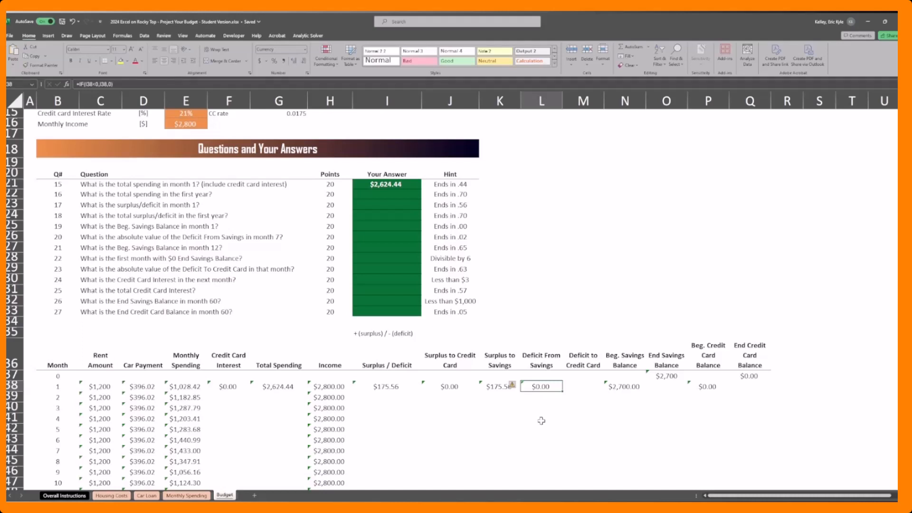
Step: Add an example Saving balance of 100 in O24:P24 and autofit column O to the label
key(Up)
key(Up)
key(Up)
key(Up)
key(Up)
key(Up)
key(Up)
key(Up)
key(Up)
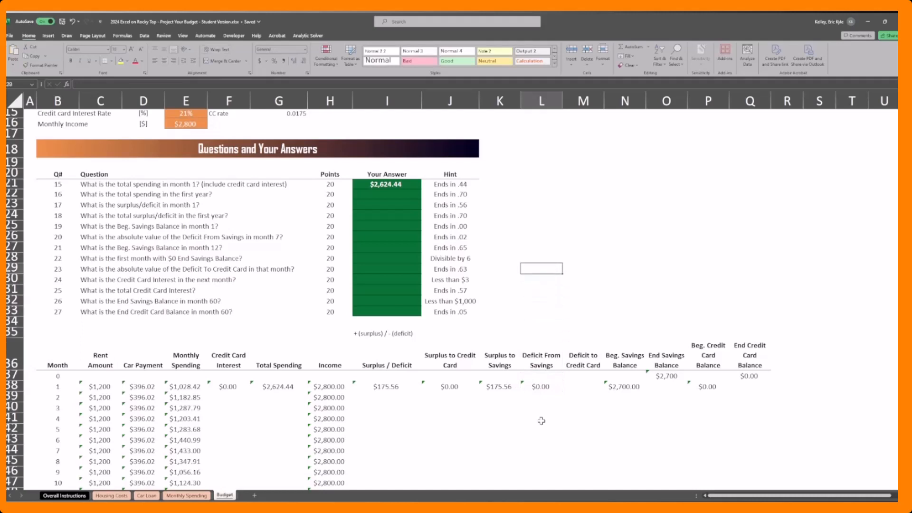
key(Up)
key(Up)
key(Up)
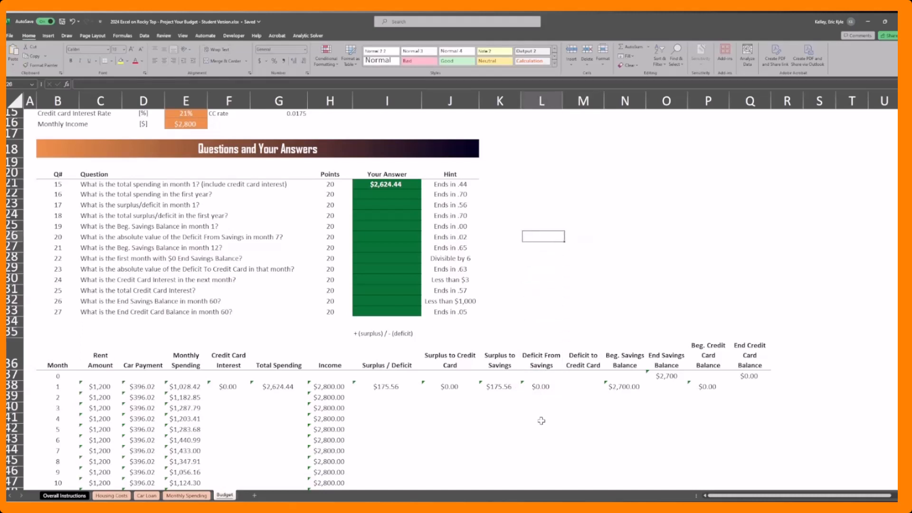
key(Up)
key(Right)
key(Right)
key(Right)
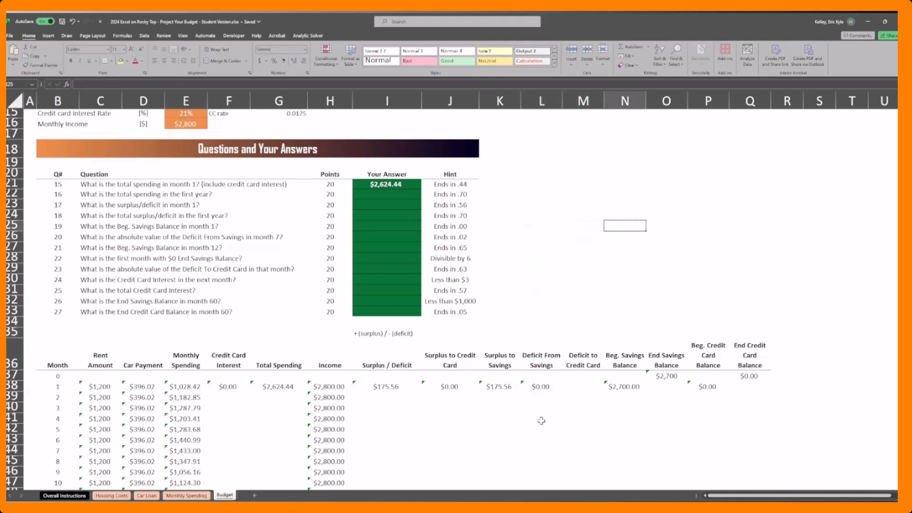
key(Up)
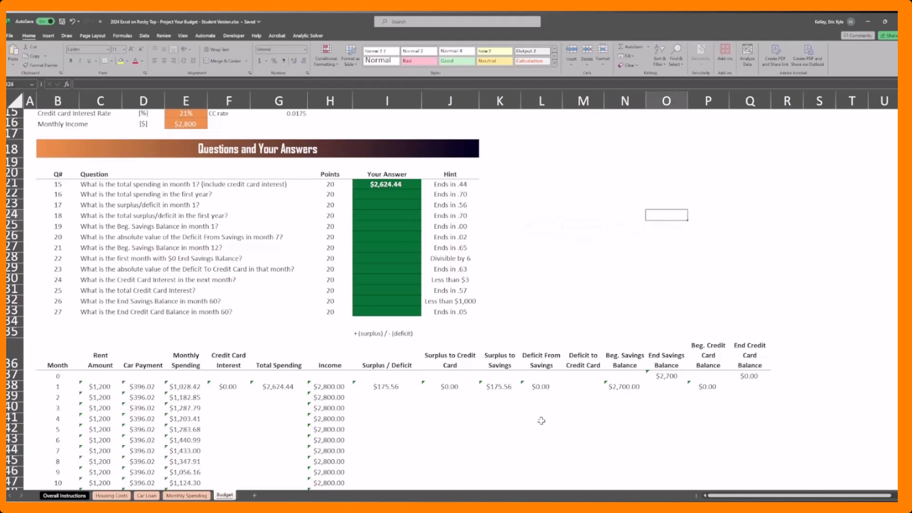
text(Saving)
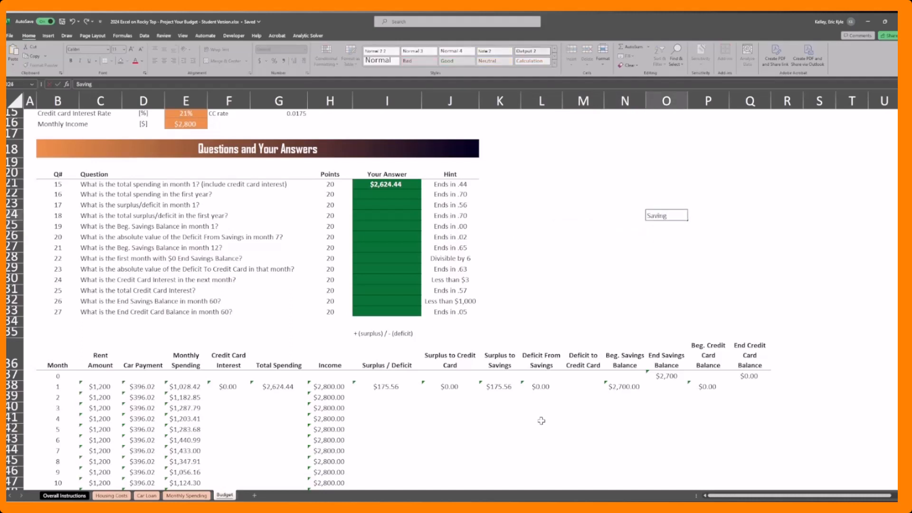
text( balance)
key(Tab)
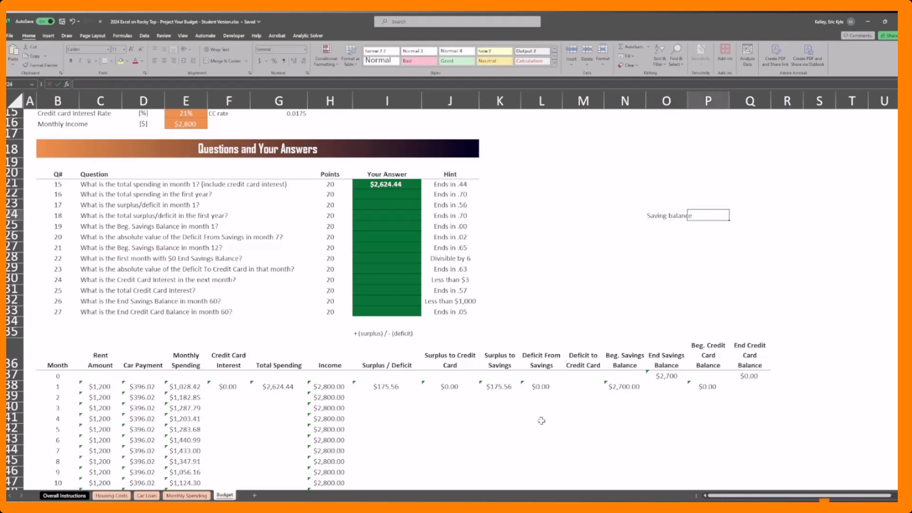
text(100)
key(Return)
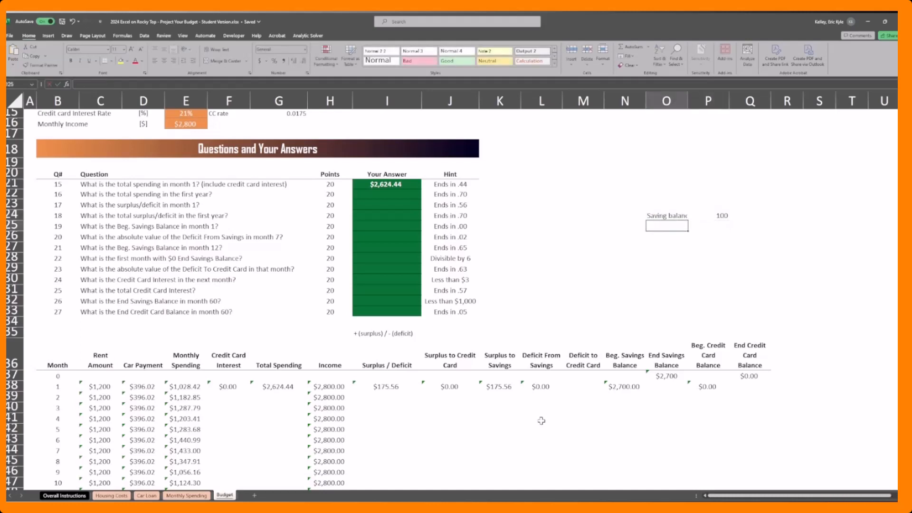
key(Left)
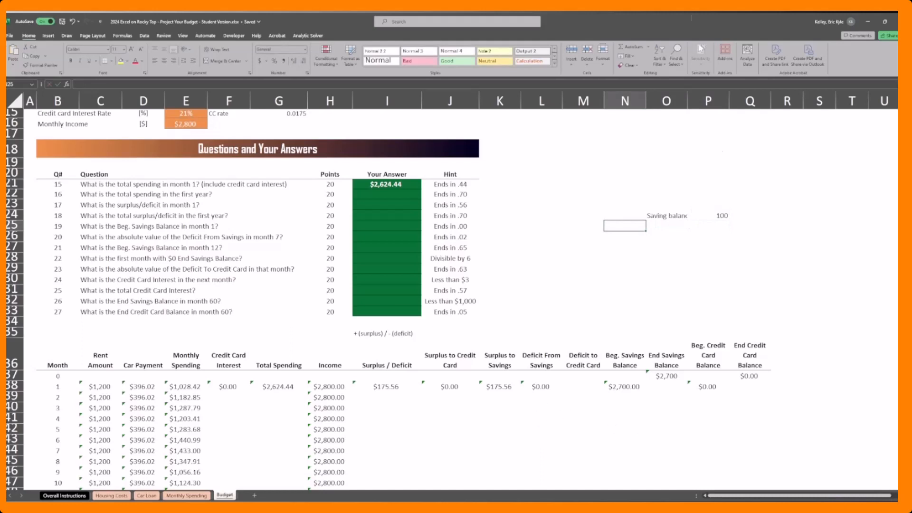
double_click(688, 100)
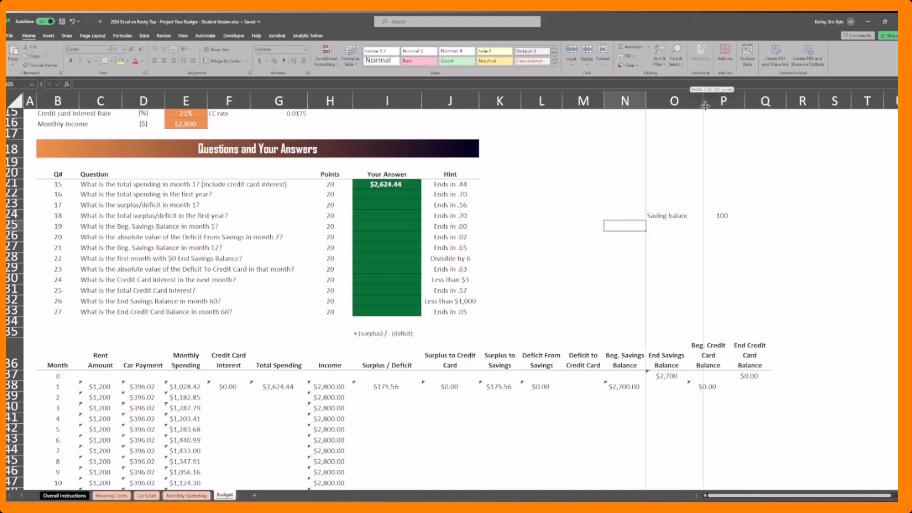
Step: Add an example Deficit of -150 in M25:N25
click(588, 229)
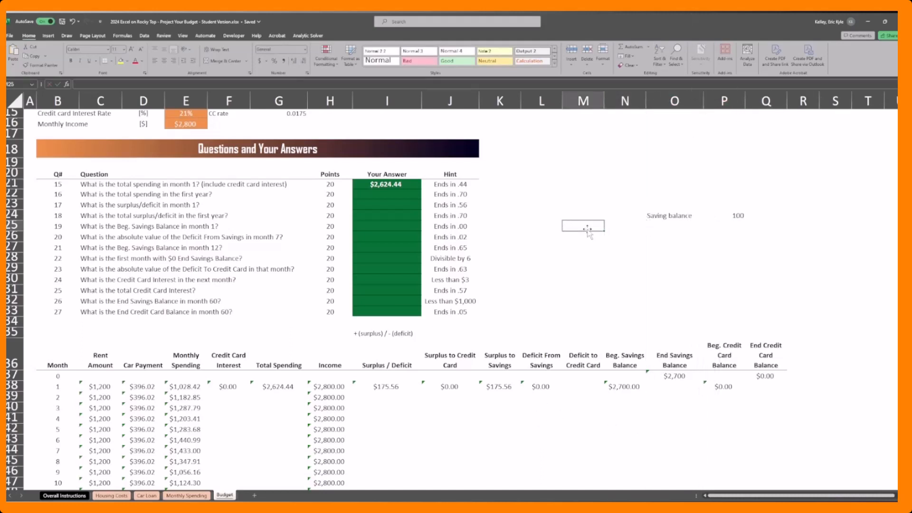
text(Deficit)
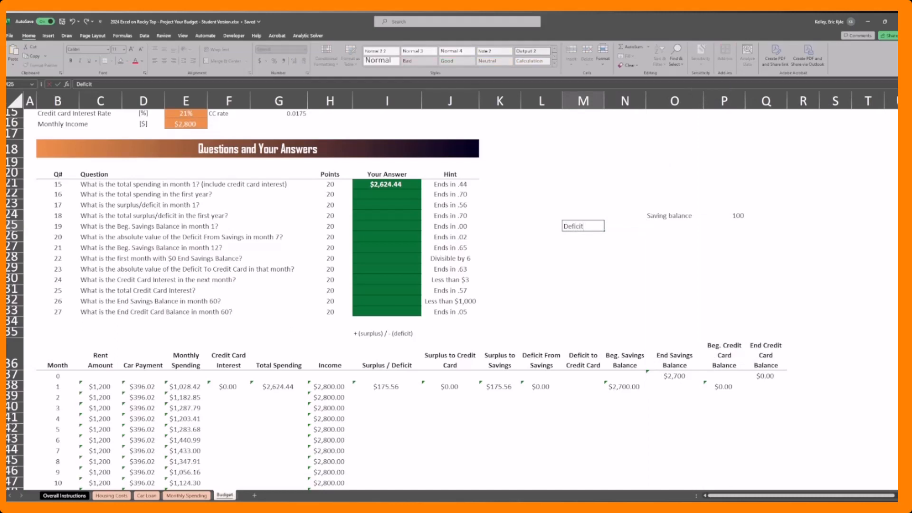
key(Tab)
text(-)
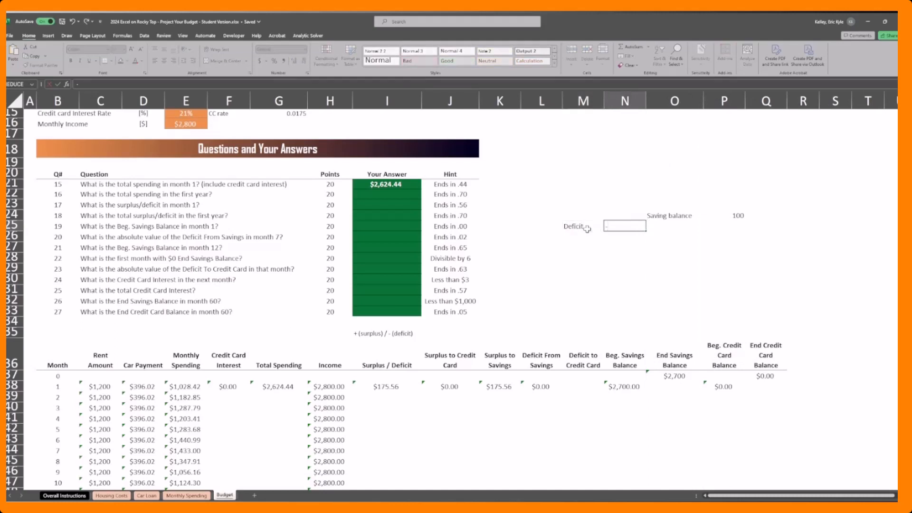
text(150)
key(Return)
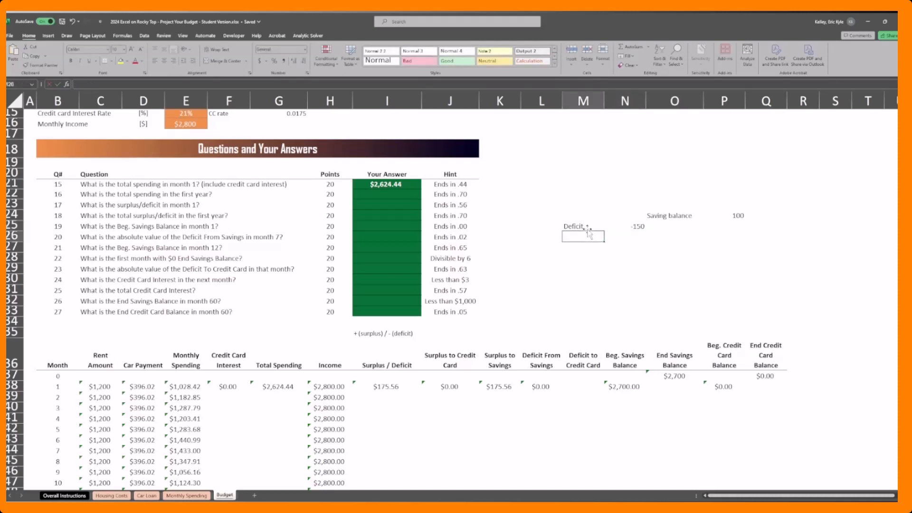
Step: Compare the example deficit in N25 with the example saving balance in P24
key(Up)
key(Right)
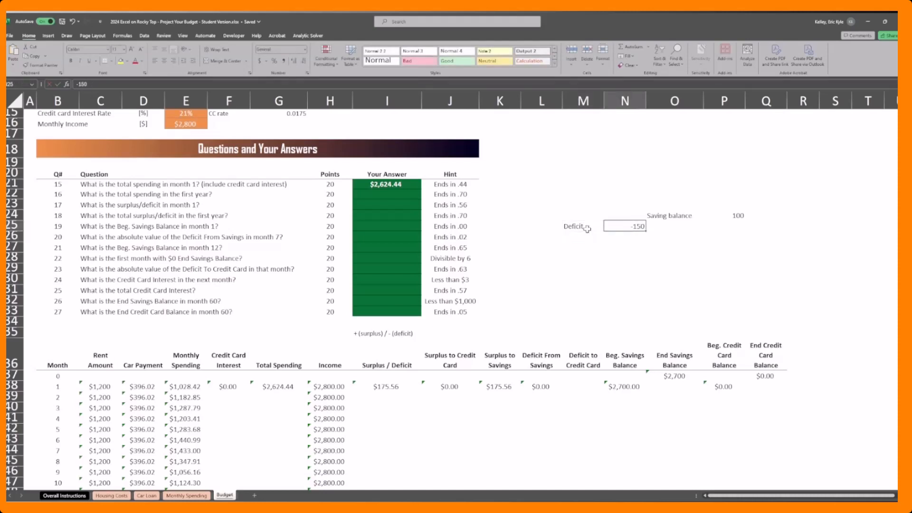
key(Right)
key(Up)
key(Down)
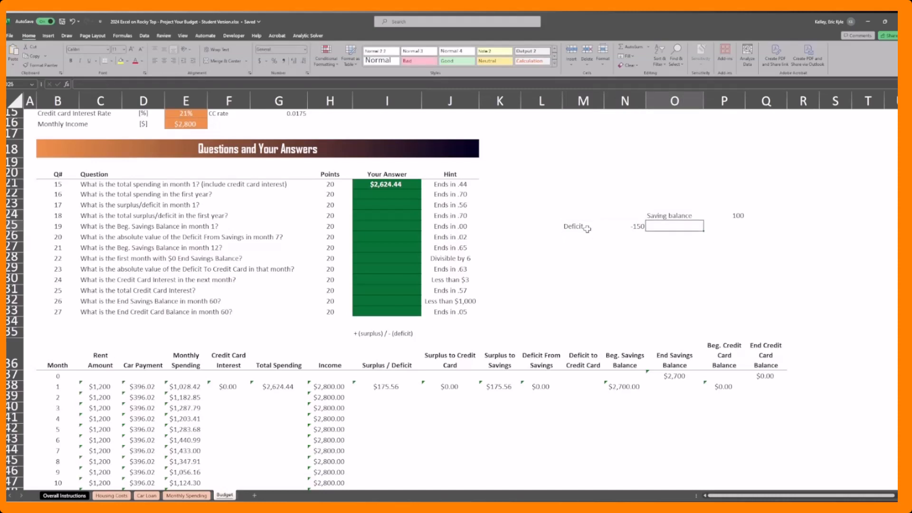
key(Left)
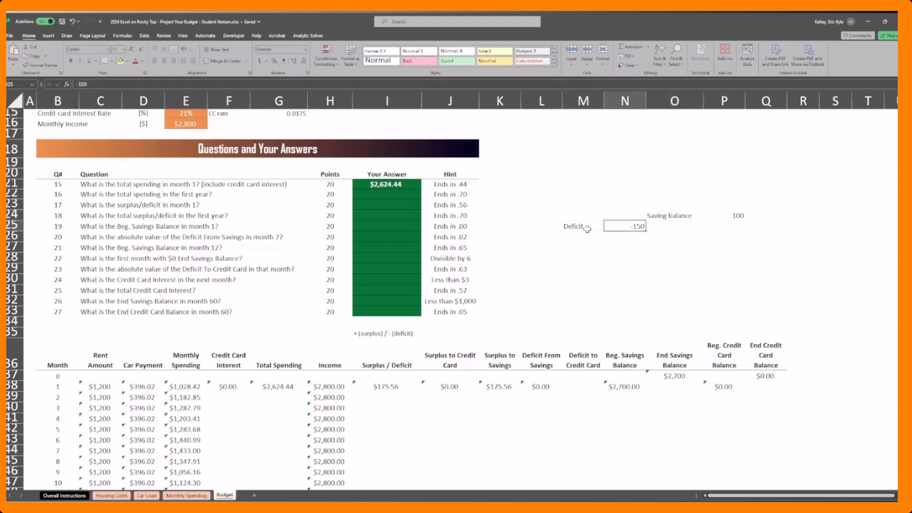
key(Up)
key(Right)
key(Right)
key(Right)
key(Left)
key(Left)
key(Left)
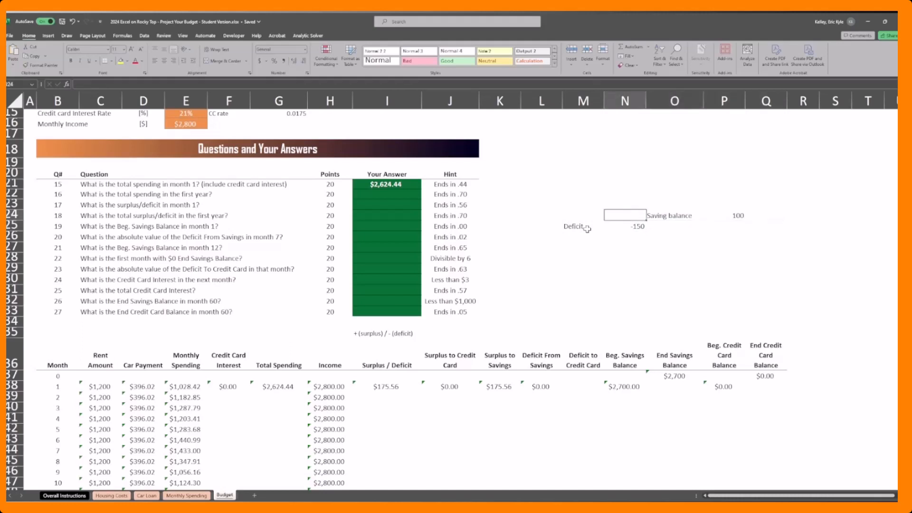
Step: Calculate the example deficit limited to the available savings in N26 with =MAX(N25,-P24)
key(Down)
key(Down)
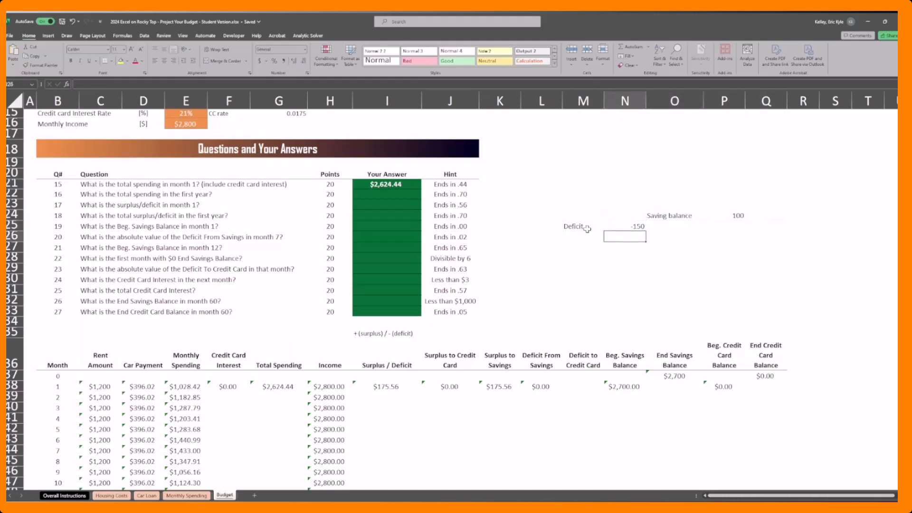
text(=)
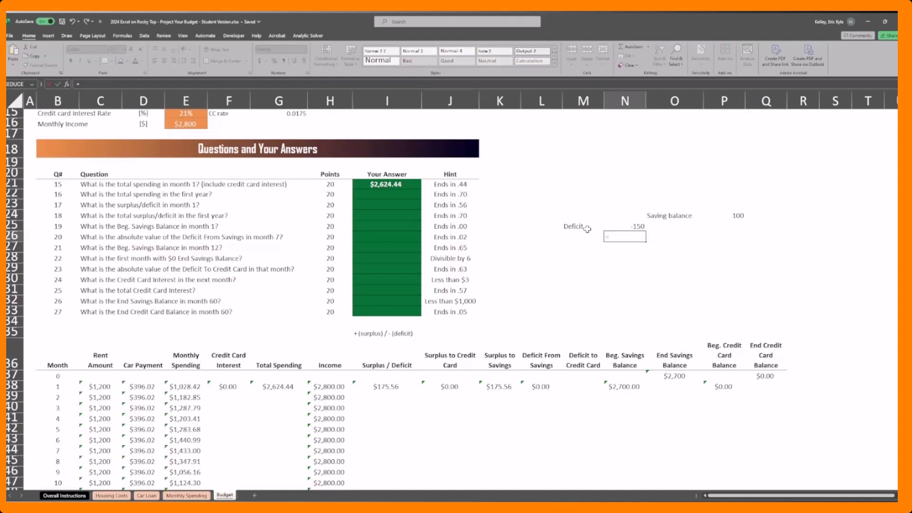
text(max()
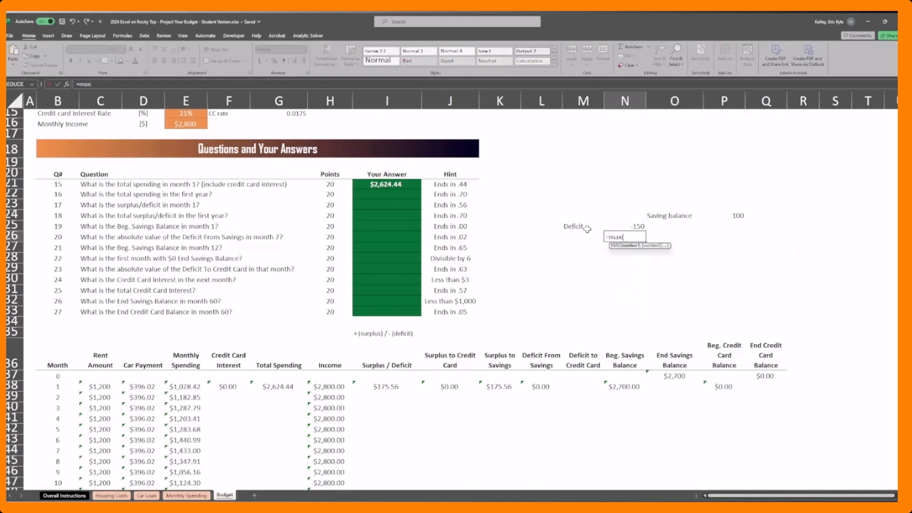
key(Up)
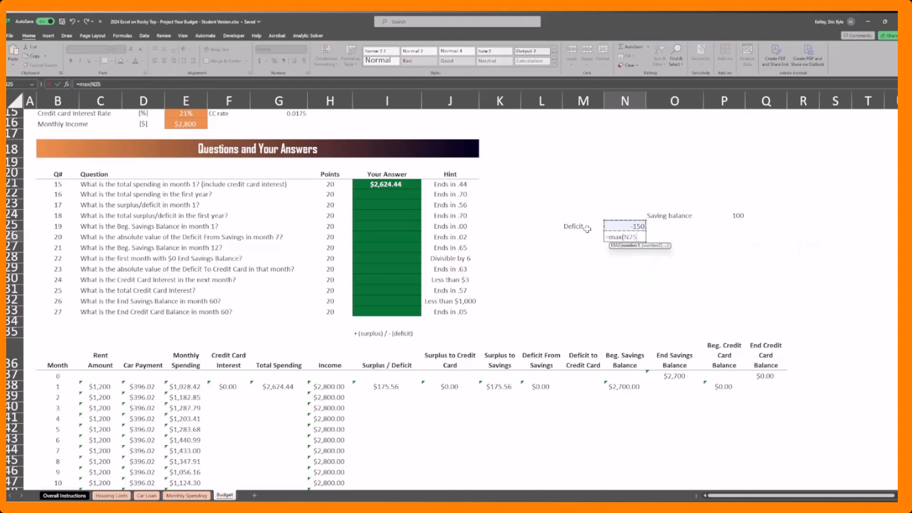
text(,)
text(-)
key(Up)
key(Up)
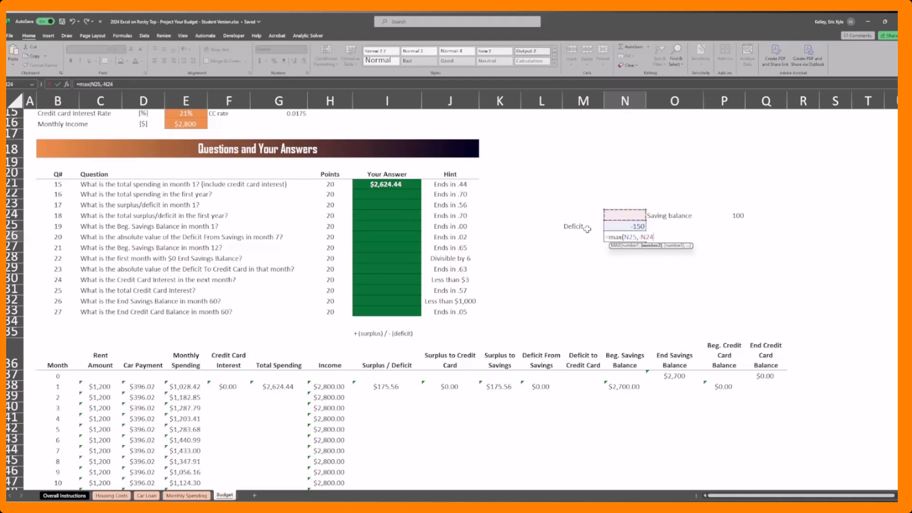
key(Right)
key(Right)
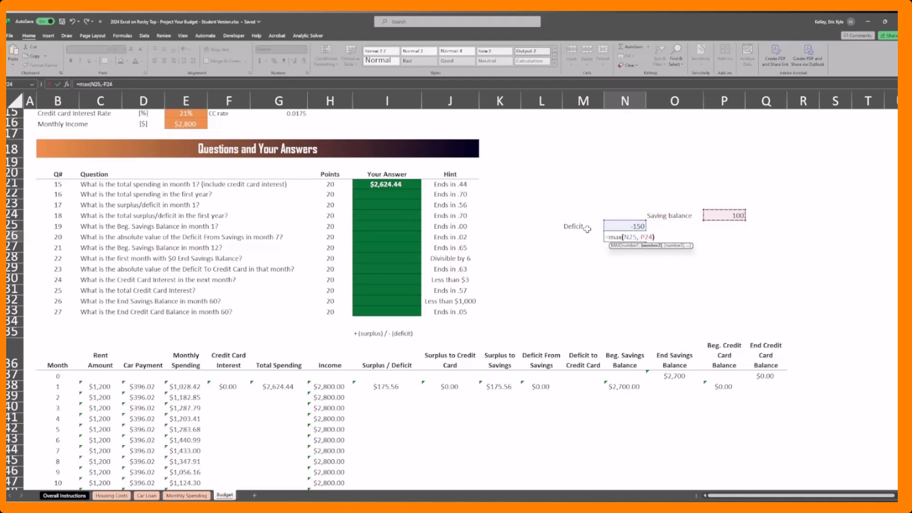
text())
key(Return)
key(Up)
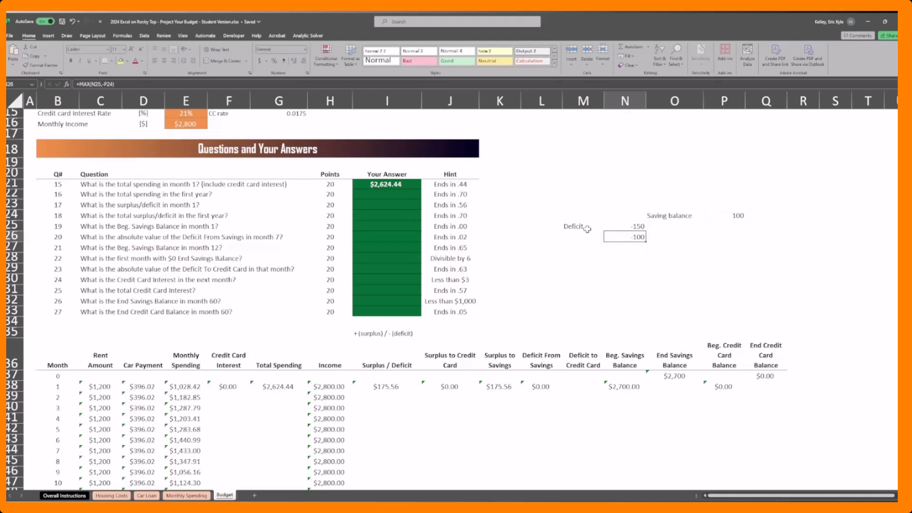
key(Up)
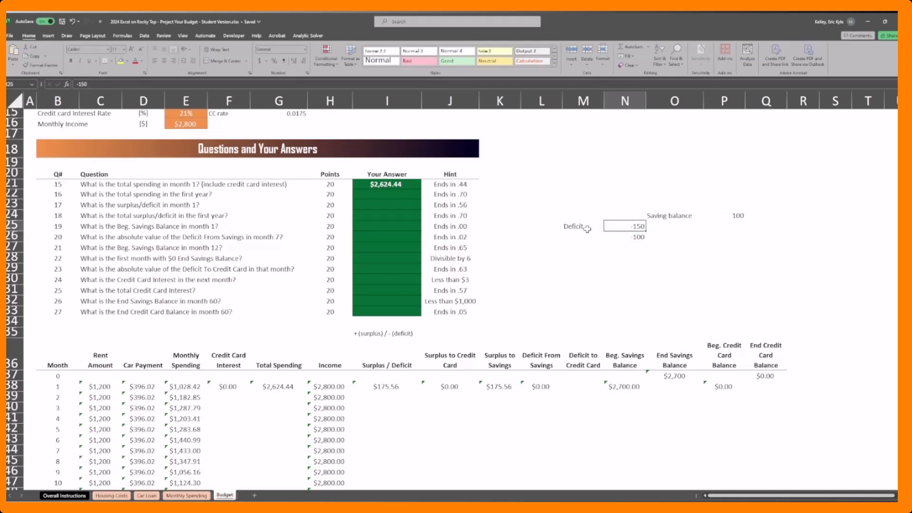
Step: Test the savings limit in N26 with an example deficit of -50 in N25 and restore the deficit to -150
text(-50)
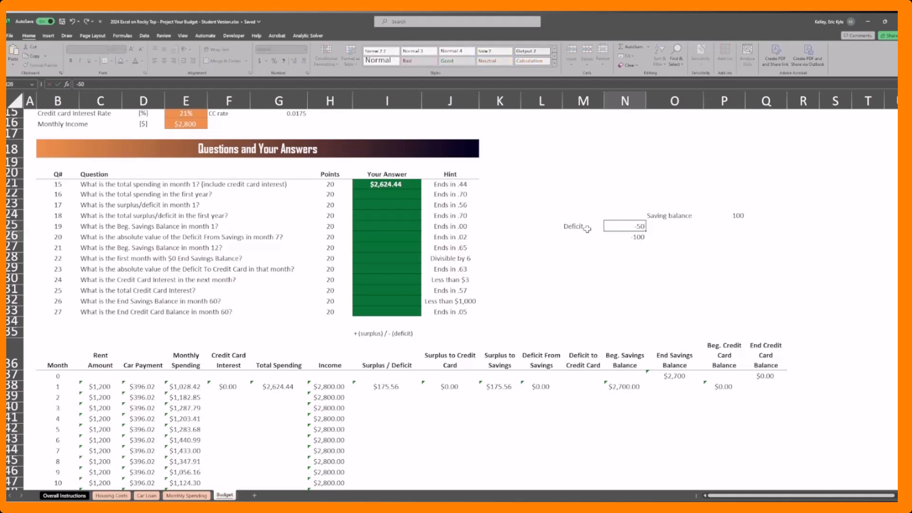
key(Return)
key(Up)
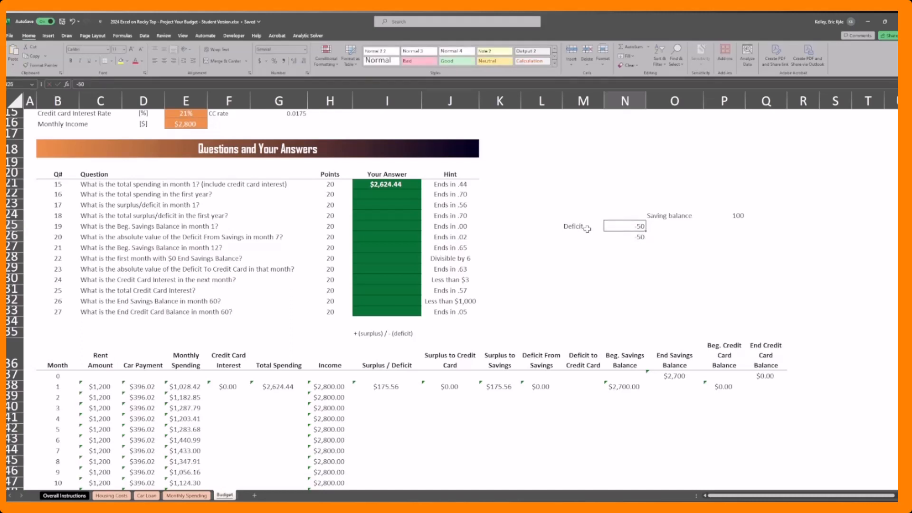
text(-150)
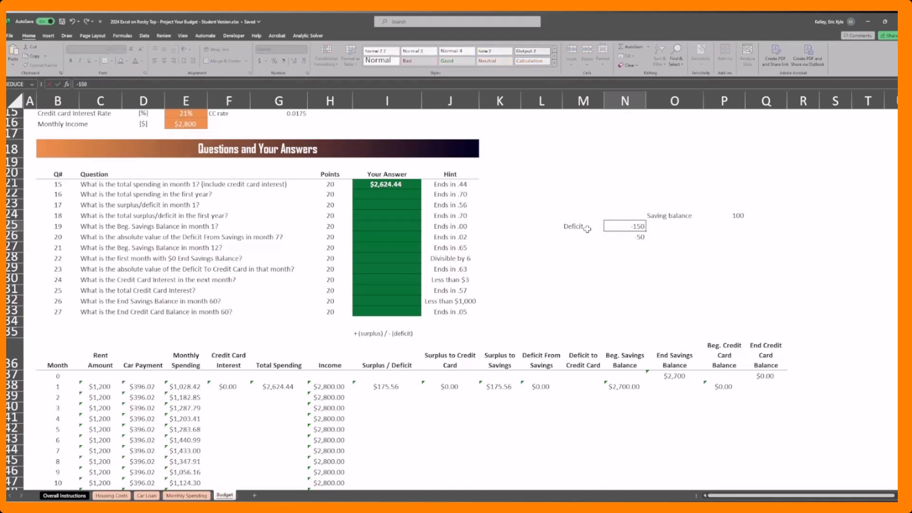
key(Return)
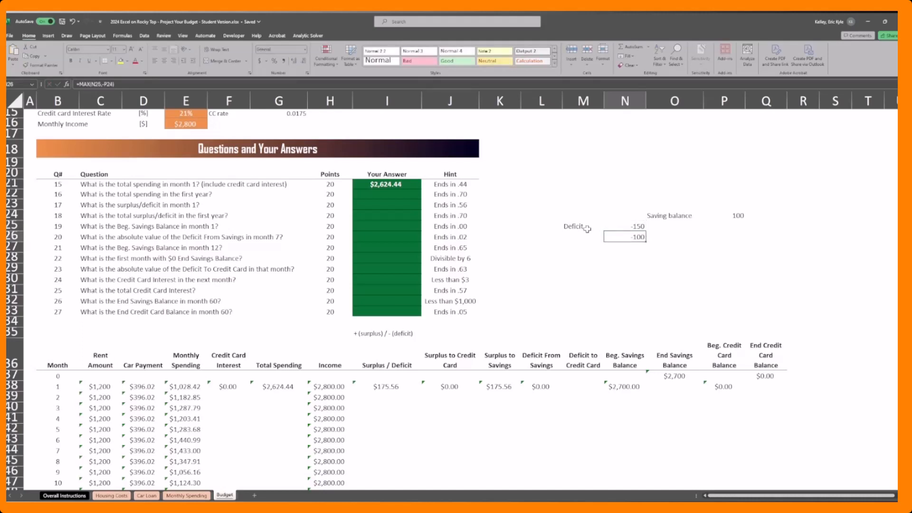
key(Up)
key(Up)
key(Down)
key(Down)
Step: Limit the month 1 Deficit From Savings in L38 to the prior End Savings Balance with =IF(I38<0,MAX(I38,-O37),0)
click(541, 376)
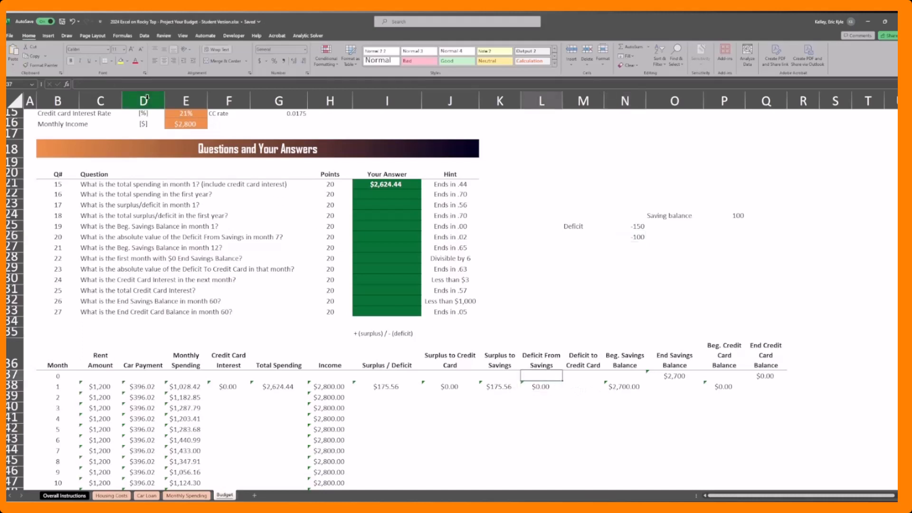
key(Down)
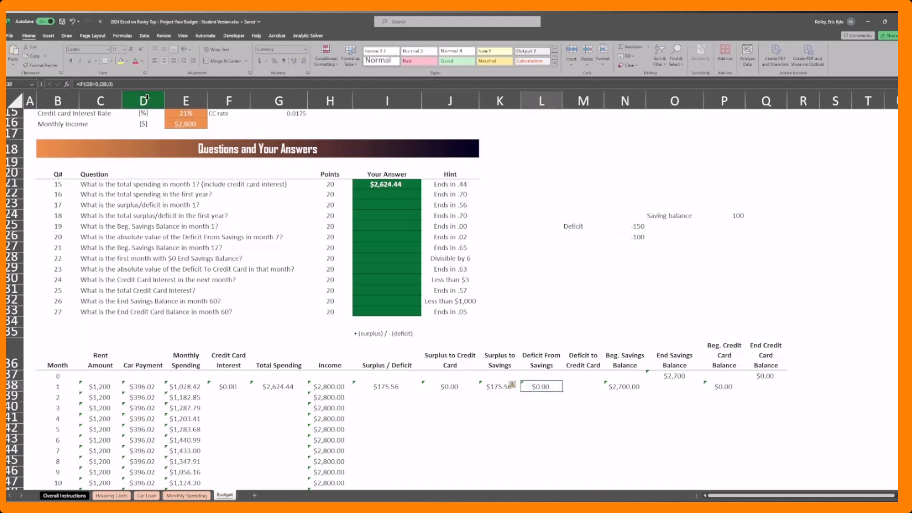
key(F2)
key(Left)
key(Left)
key(Left)
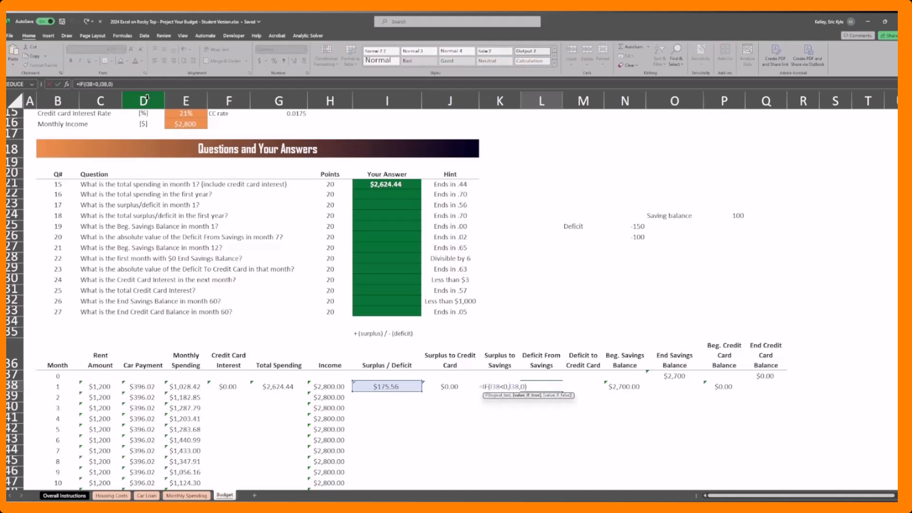
text(max(I38)
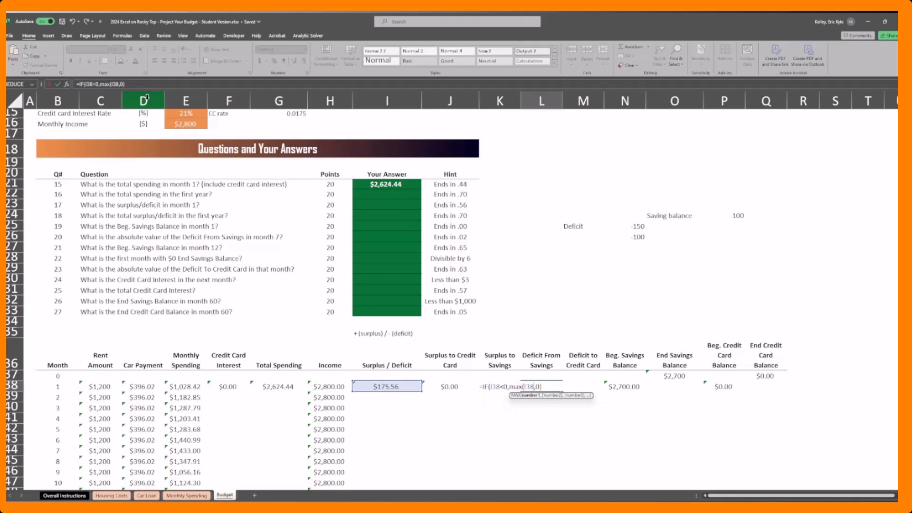
text(,-,)
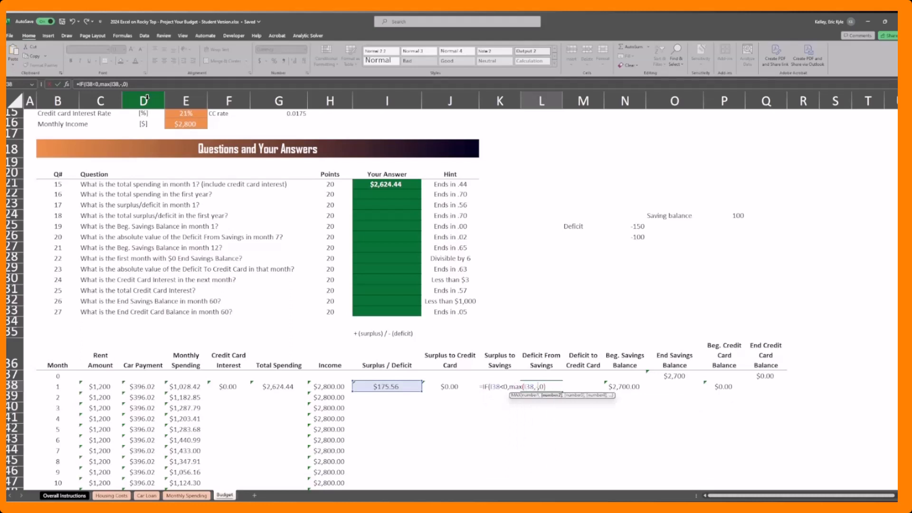
key(Up)
key(Right)
key(Right)
key(Right)
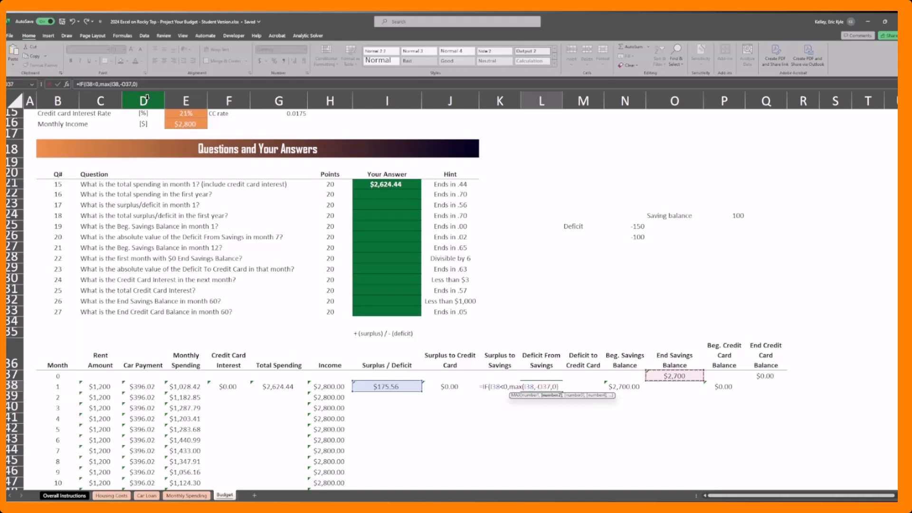
text())
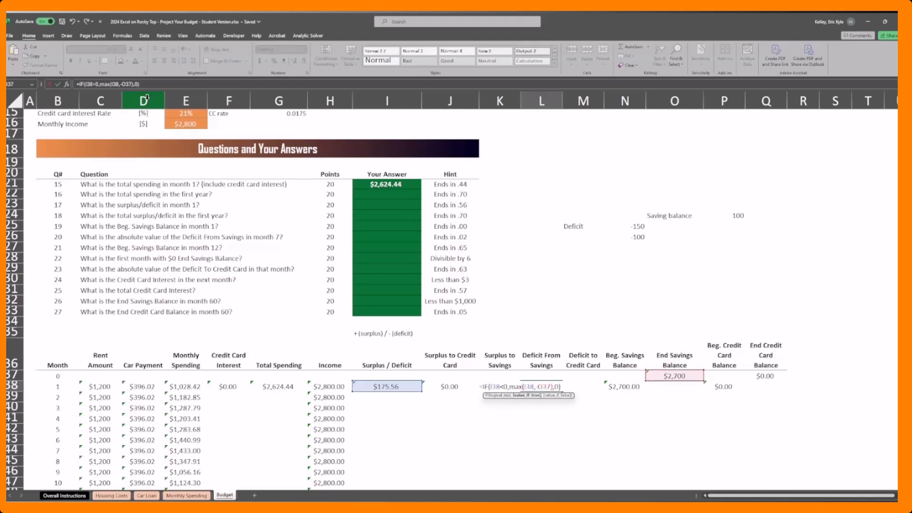
key(Return)
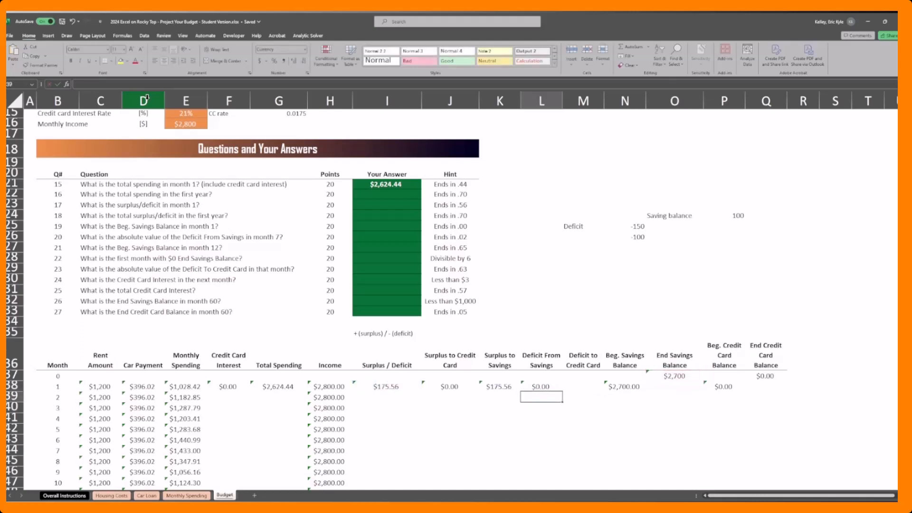
key(Up)
key(Left)
key(Right)
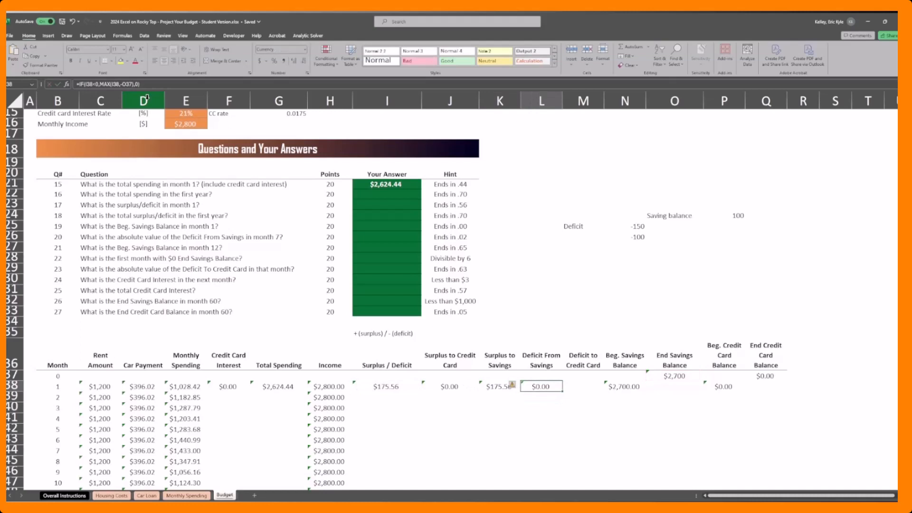
Step: Calculate the month 1 Deficit to Credit Card in M38 with =IF(I38<0,I38-L38,0)
key(Right)
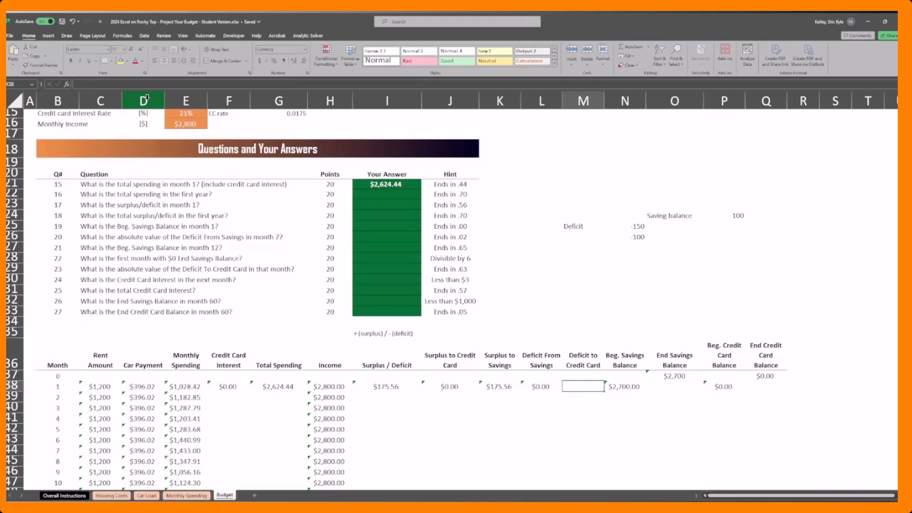
text(=if()
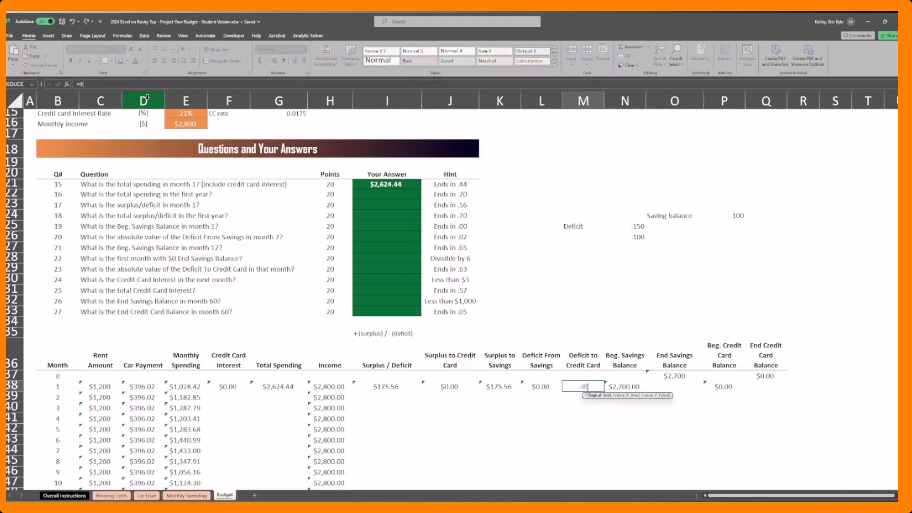
key(Left)
key(Left)
key(Left)
key(Left)
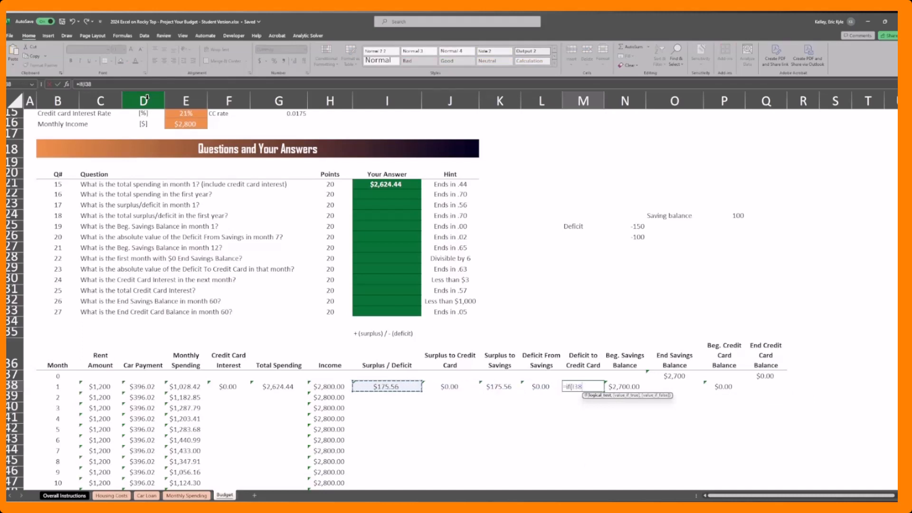
text(<0,)
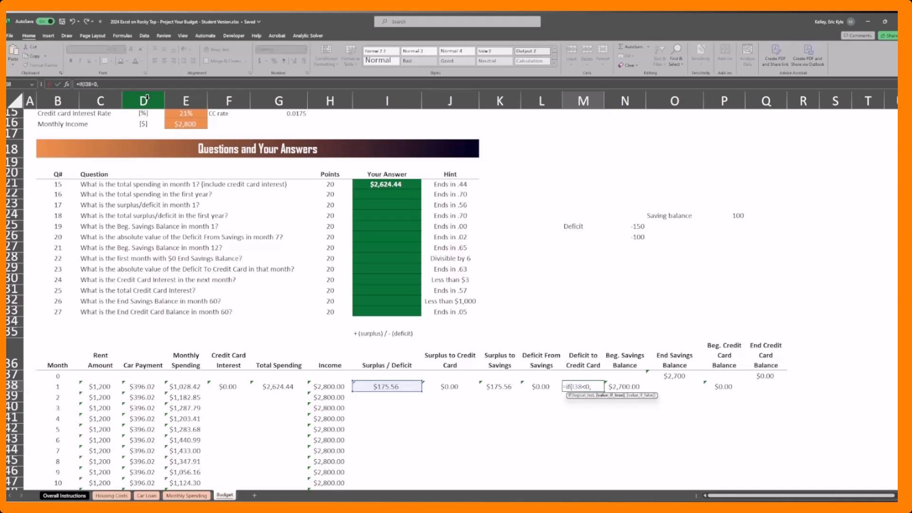
key(Left)
key(Left)
key(Left)
key(Left)
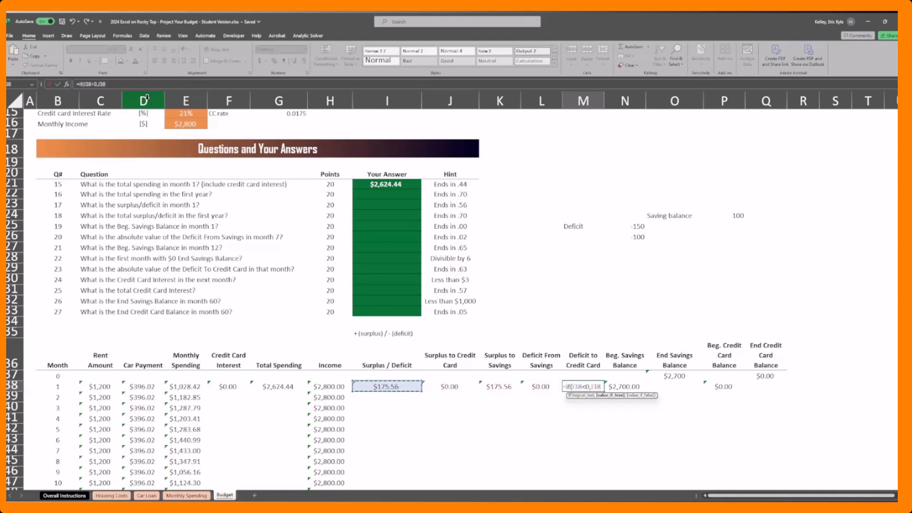
text(-)
key(Left)
key(Left)
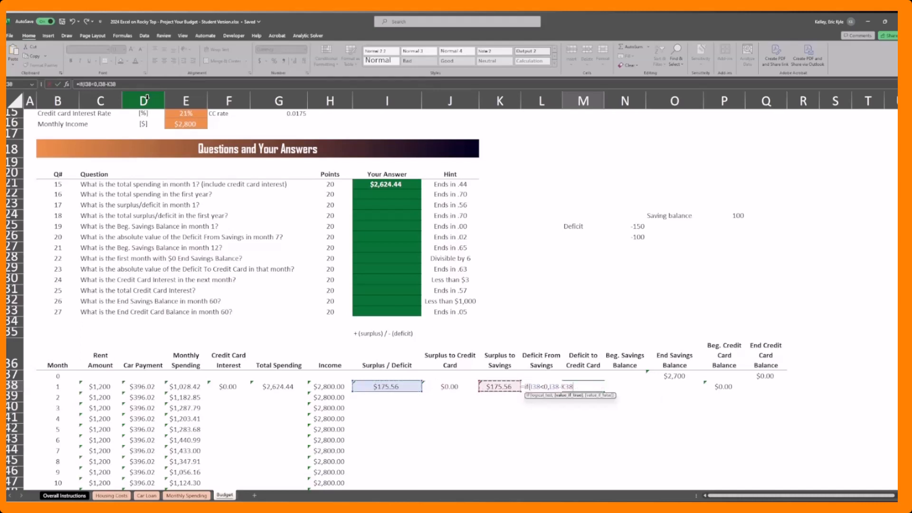
key(Right)
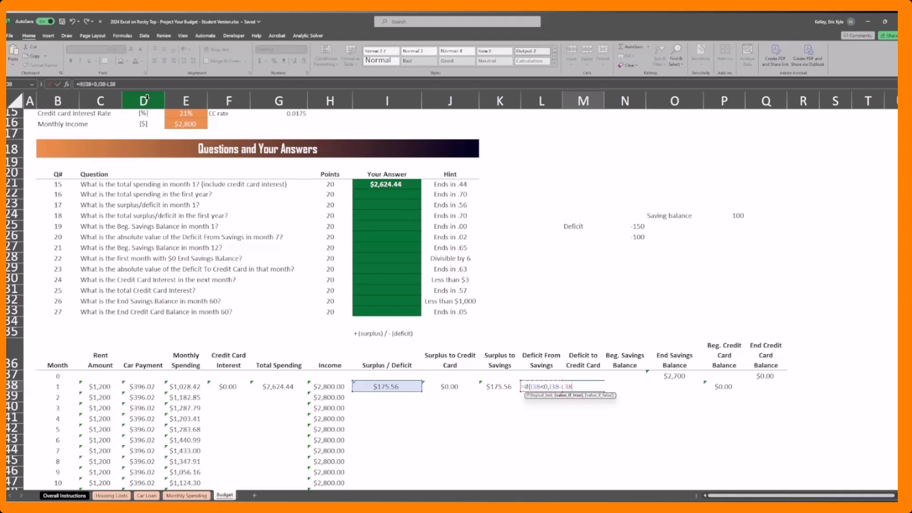
text(,0)
key(Tab)
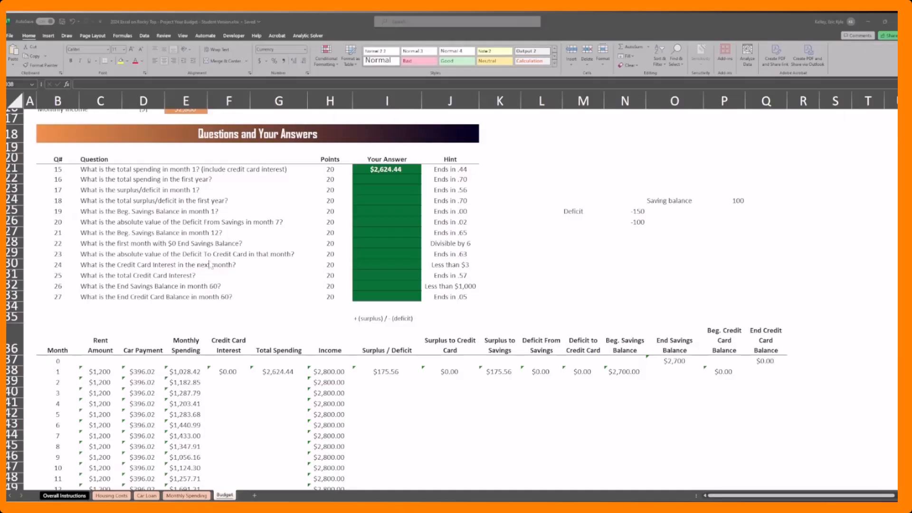
Step: Read the Budget instructions on how credit card interest and savings returns are computed
click(669, 372)
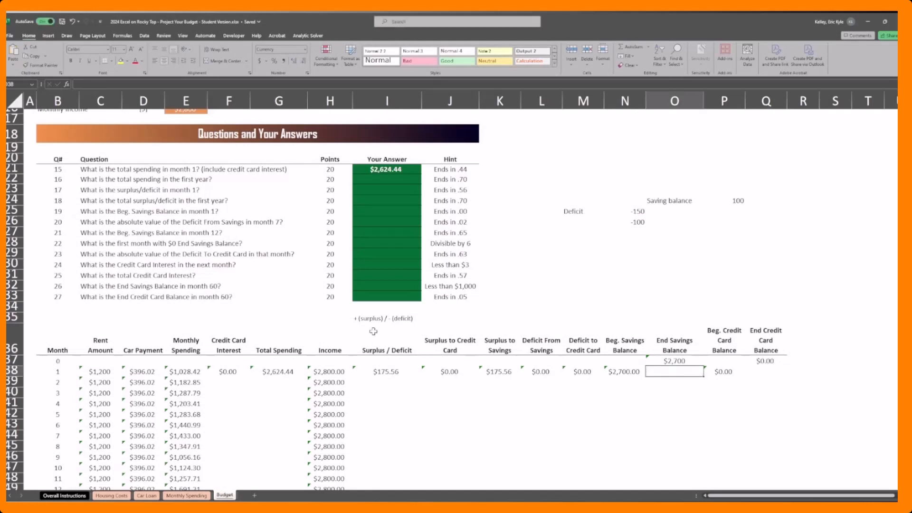
scroll(375, 329, up, 2)
scroll(376, 329, up, 2)
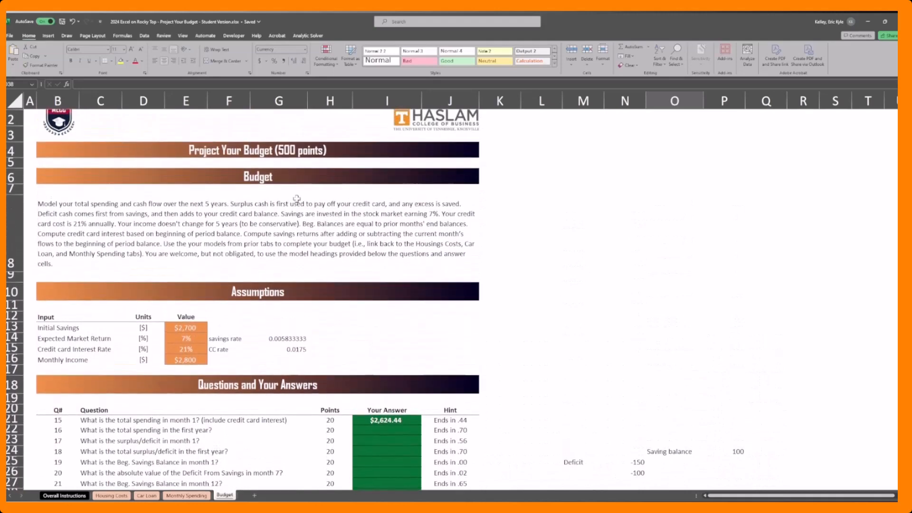
click(292, 218)
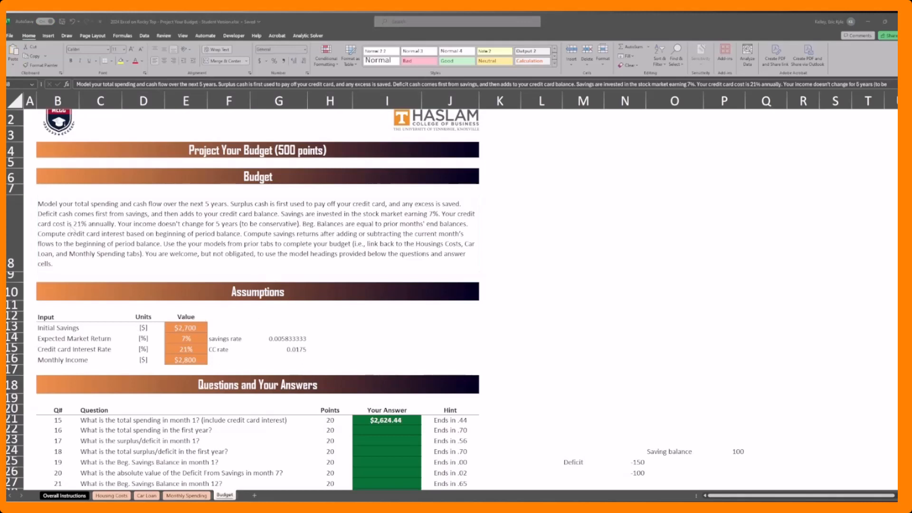
mouse_move(34, 228)
mouse_down()
mouse_move(71, 263)
mouse_move(481, 264)
mouse_up()
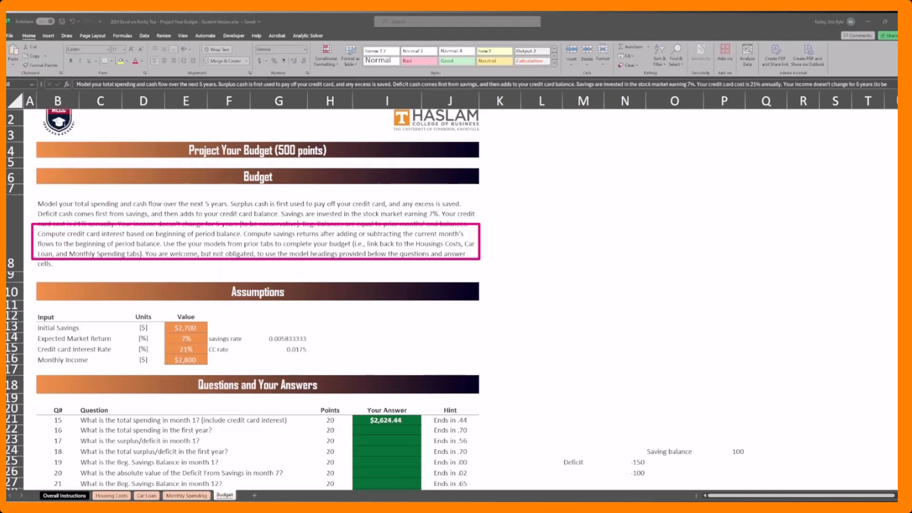
click(13, 412)
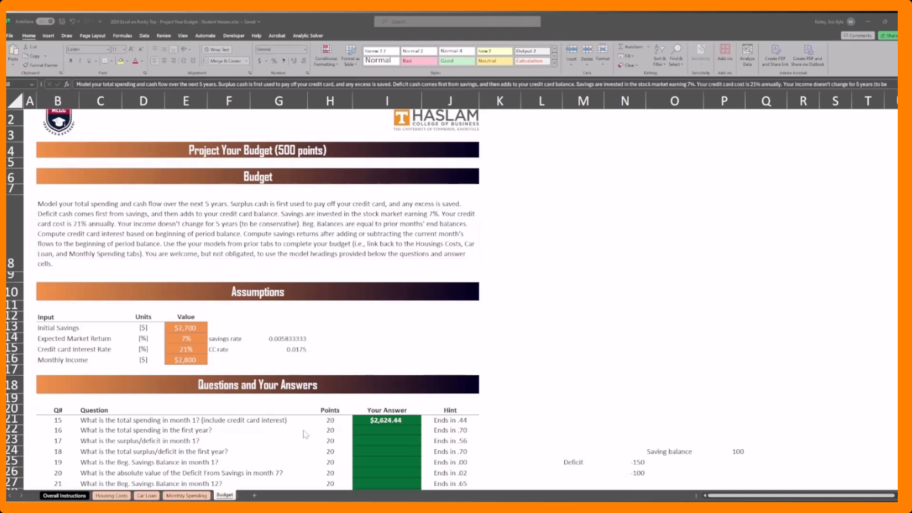
Step: Review the inputs for the month 1 End Savings Balance: N38, the flows in J38:M38 and the savings rate in G14
scroll(298, 384, down, 7)
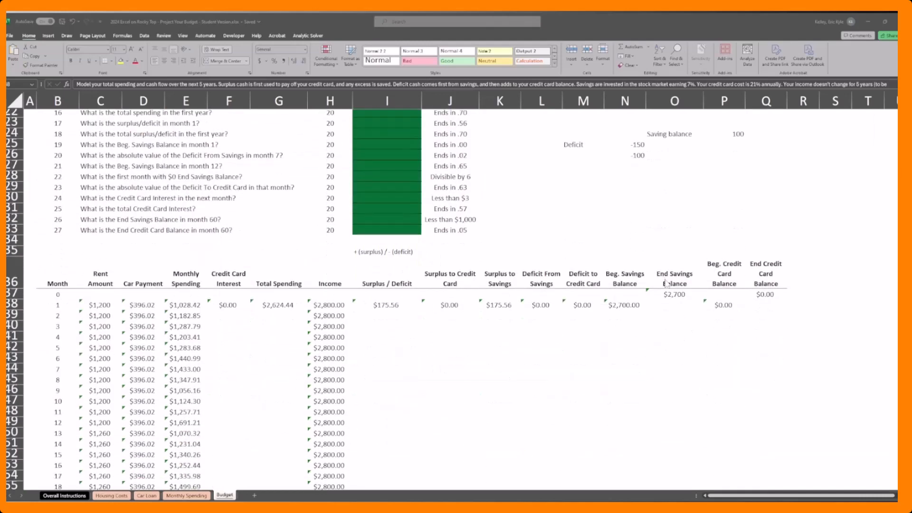
click(672, 306)
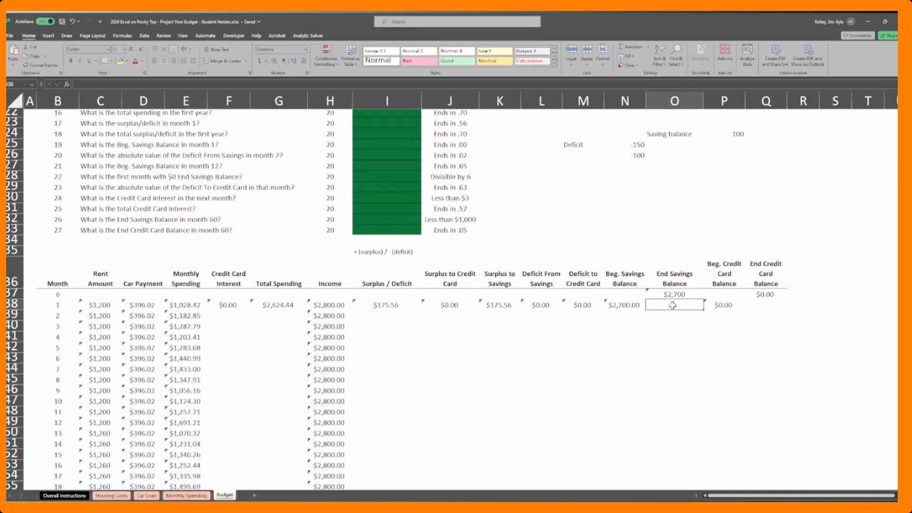
click(625, 305)
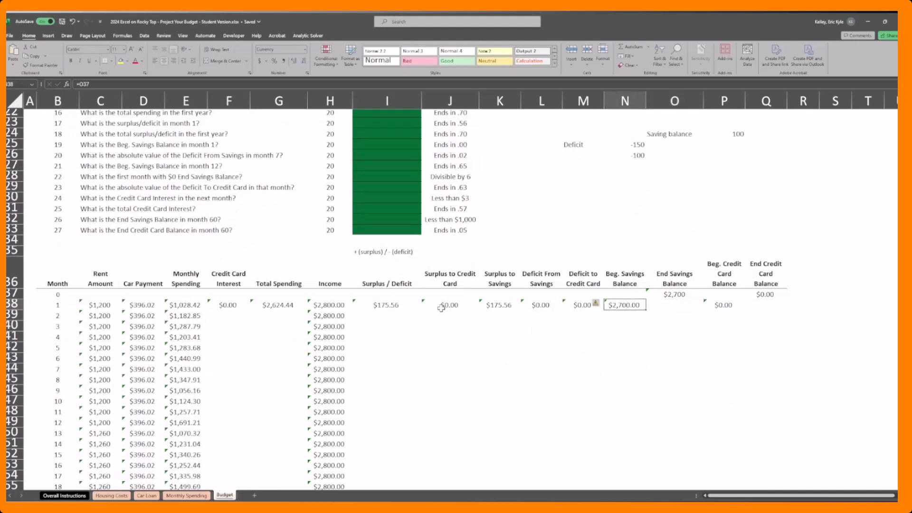
drag(442, 305, 573, 303)
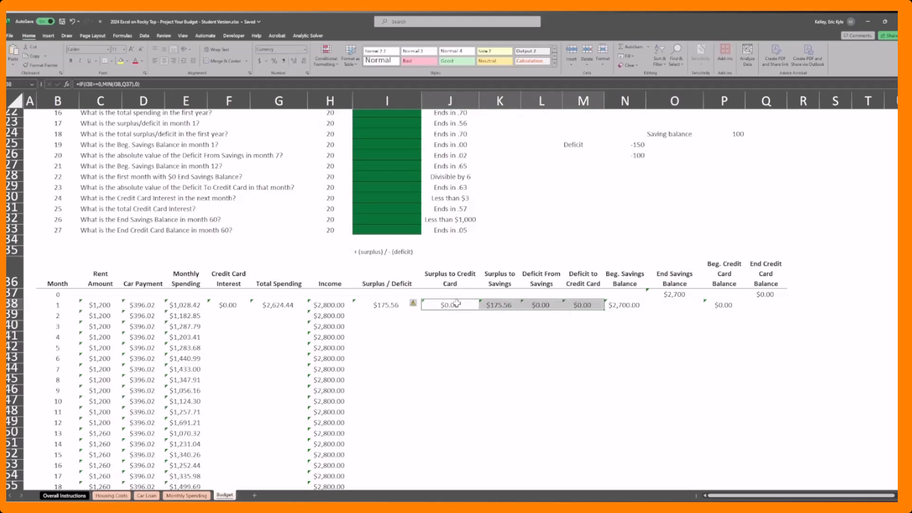
scroll(456, 304, up, 5)
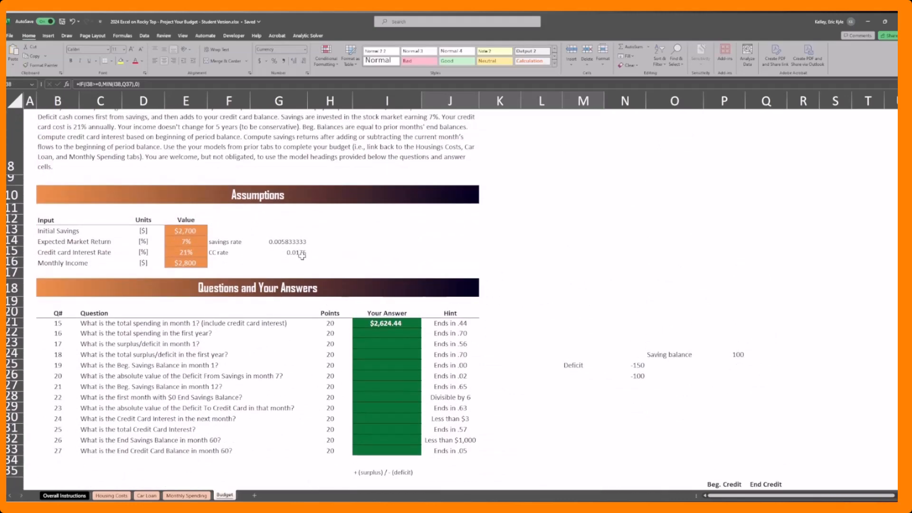
click(295, 243)
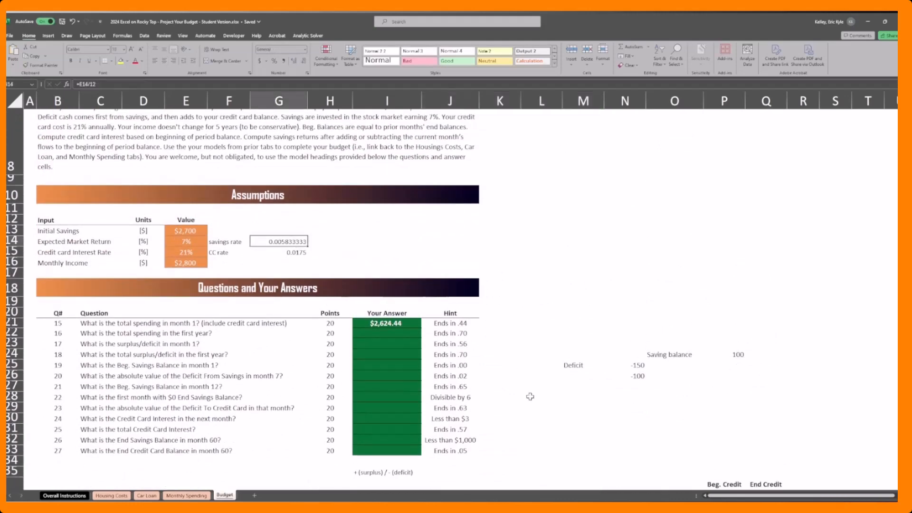
Step: Enter the month 1 End Savings Balance in O38 as =N38+K38+L38
scroll(530, 396, down, 5)
click(668, 367)
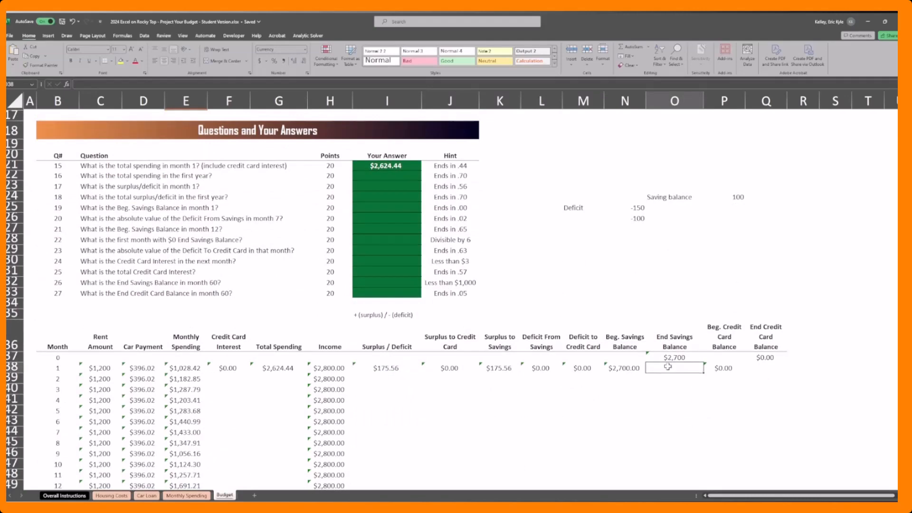
text(=)
key(Left)
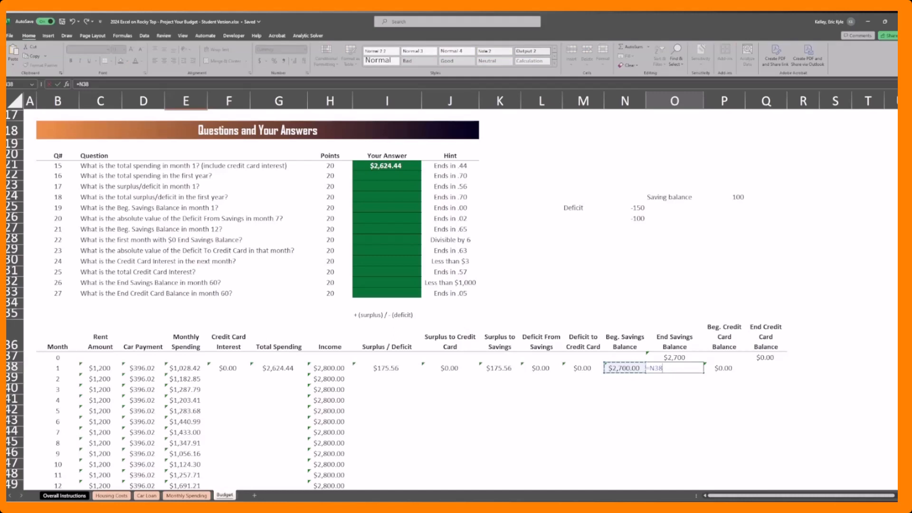
text(+)
key(Left)
key(Left)
key(Left)
key(Left)
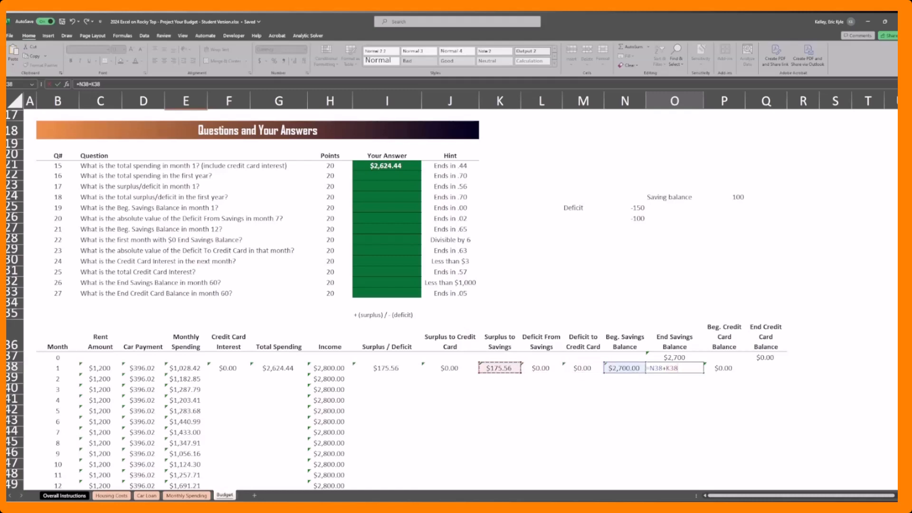
text(+)
key(Left)
key(Left)
key(Left)
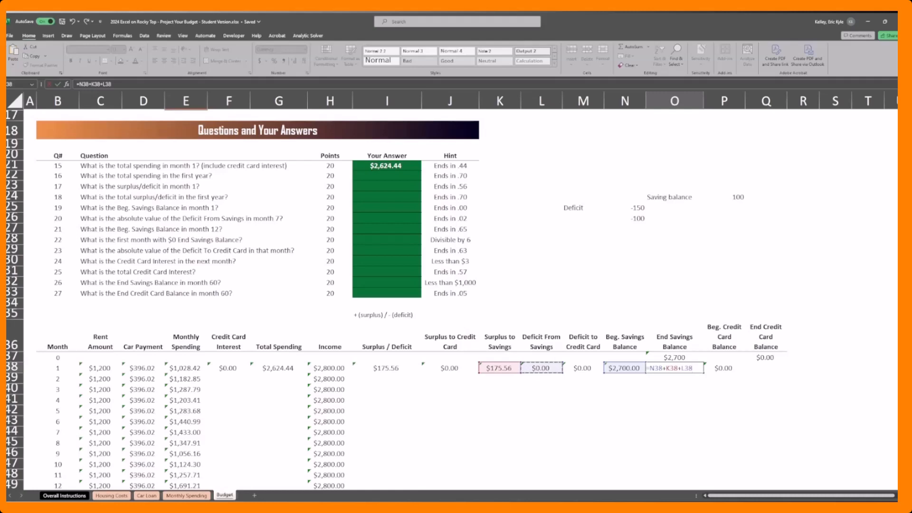
key(Return)
Step: Apply the monthly savings return to the month 1 End Savings Balance, making O38 =(N38+K38+L38)*(1+$G$14)
click(669, 367)
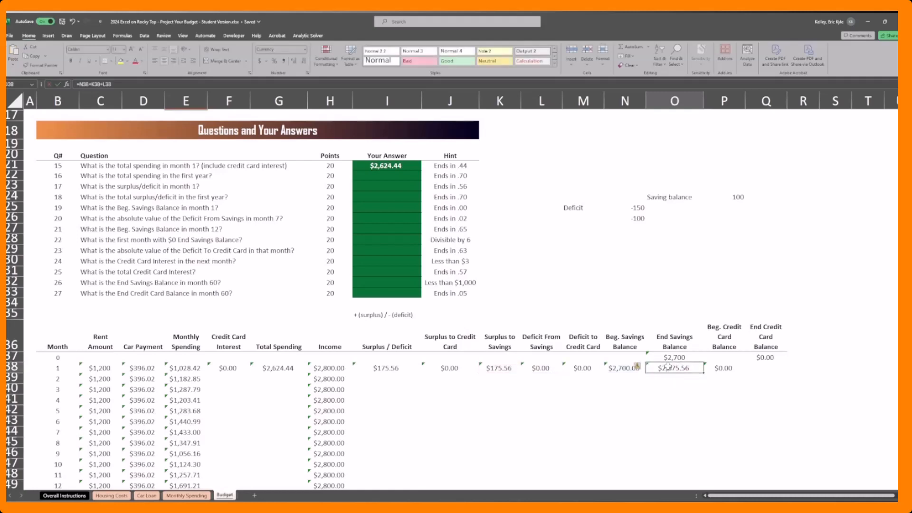
double_click(668, 367)
text(()
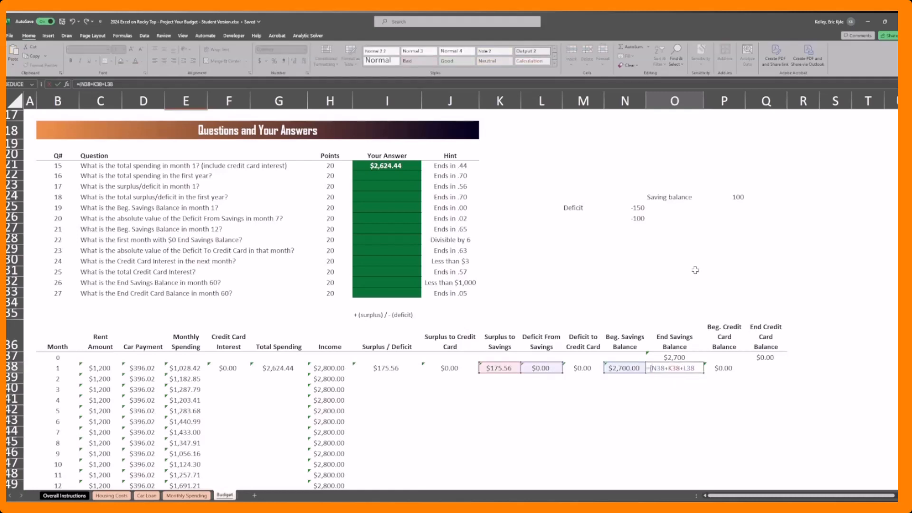
text()*(1)
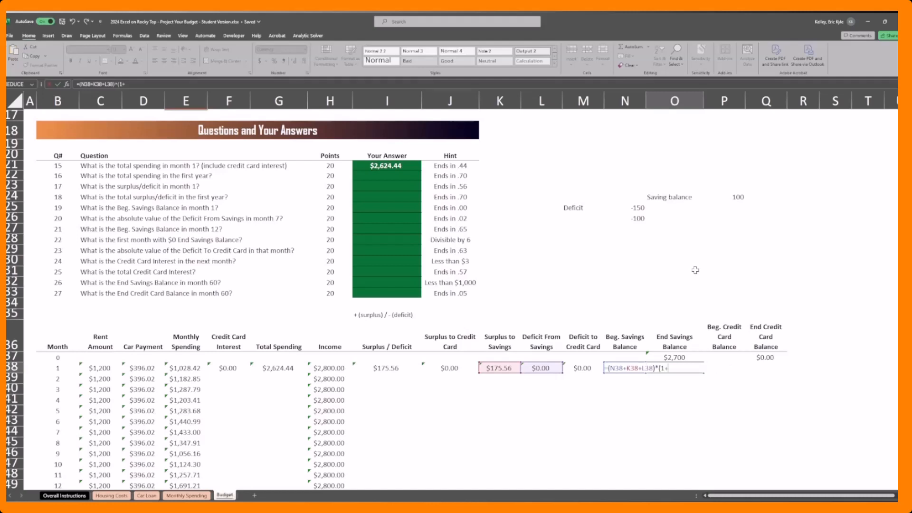
text(+)
key(ctrl+Up)
key(ctrl+Up)
key(ctrl+Up)
key(ctrl+Up)
key(ctrl+Down)
key(ctrl+Left)
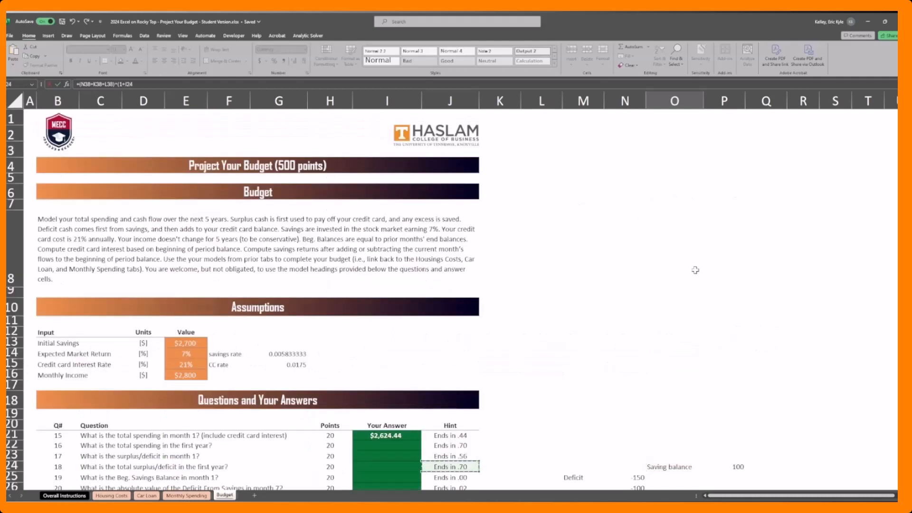
key(ctrl+Left)
key(Up)
key(Up)
key(Up)
key(Up)
key(Up)
key(Up)
key(Up)
key(Up)
key(Up)
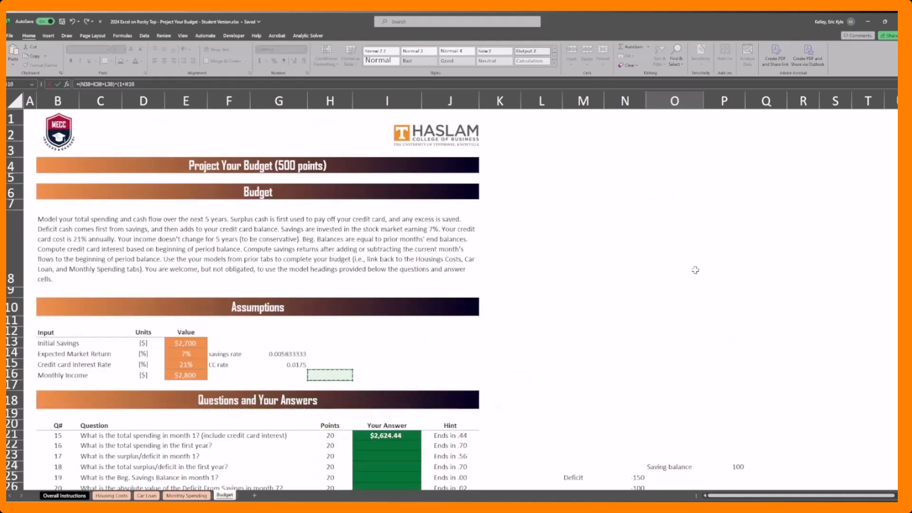
key(Left)
key(Up)
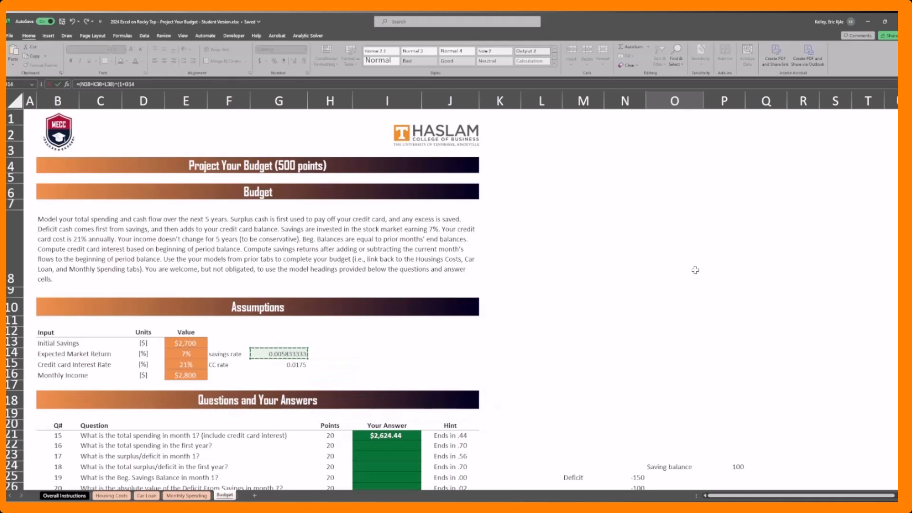
key(F4)
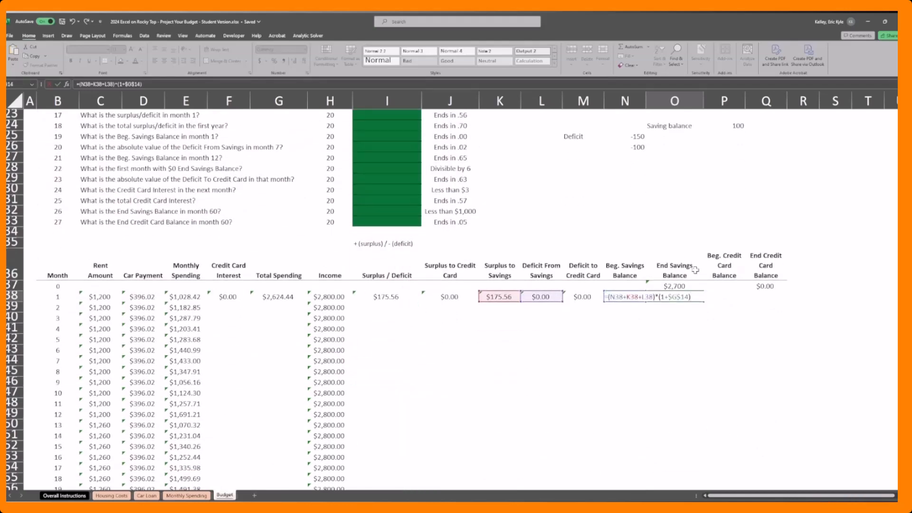
key(ctrl+Return)
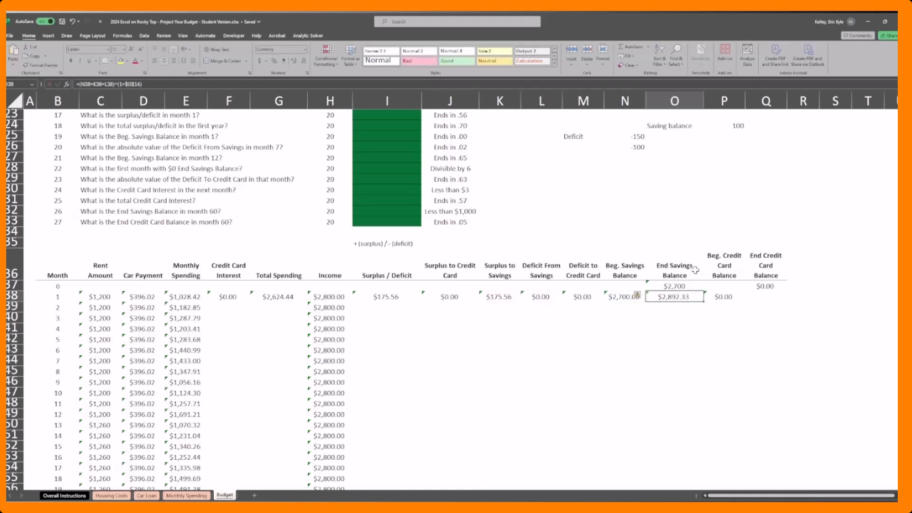
Step: Review the month 1 formulas across row 38, from Monthly Spending to the Beg. Credit Card Balance
key(Right)
key(Right)
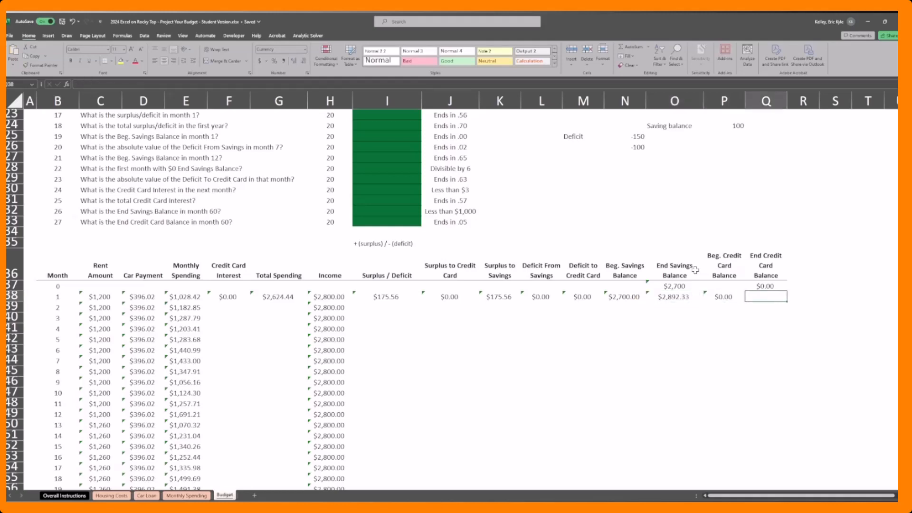
key(Left)
key(Left)
key(Left)
key(Left)
key(Left)
key(Left)
key(Left)
key(Left)
key(Left)
key(Left)
key(Left)
key(Left)
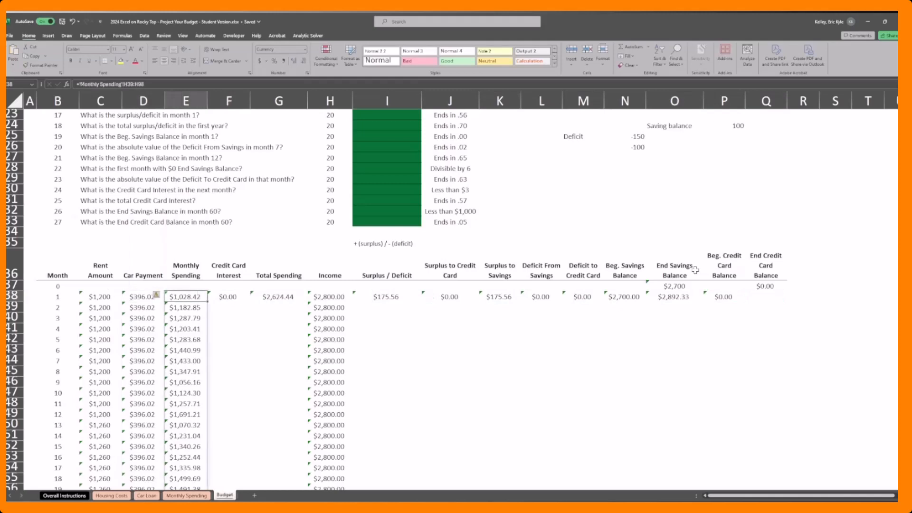
key(Right)
key(Right)
key(Left)
key(Left)
key(Right)
key(Right)
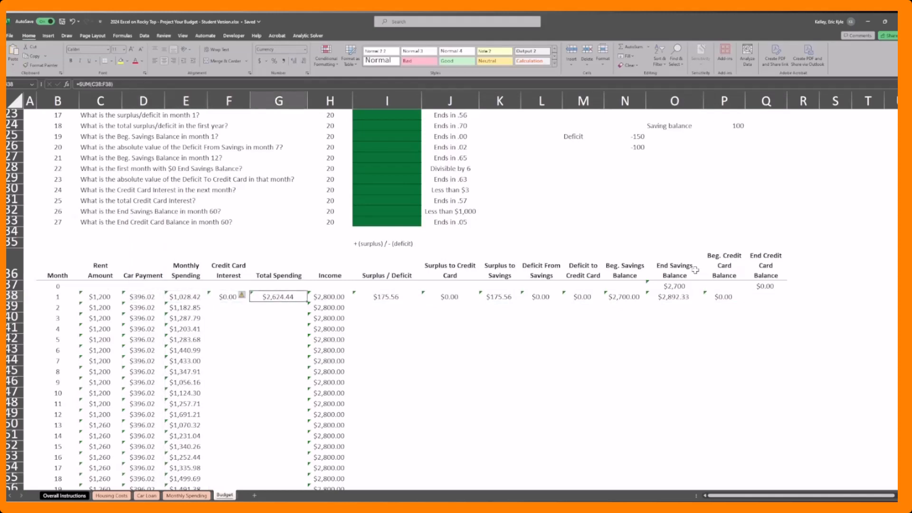
key(Right)
key(Left)
key(Left)
key(Right)
key(Right)
key(Right)
key(Right)
key(Right)
key(Right)
key(Right)
key(Right)
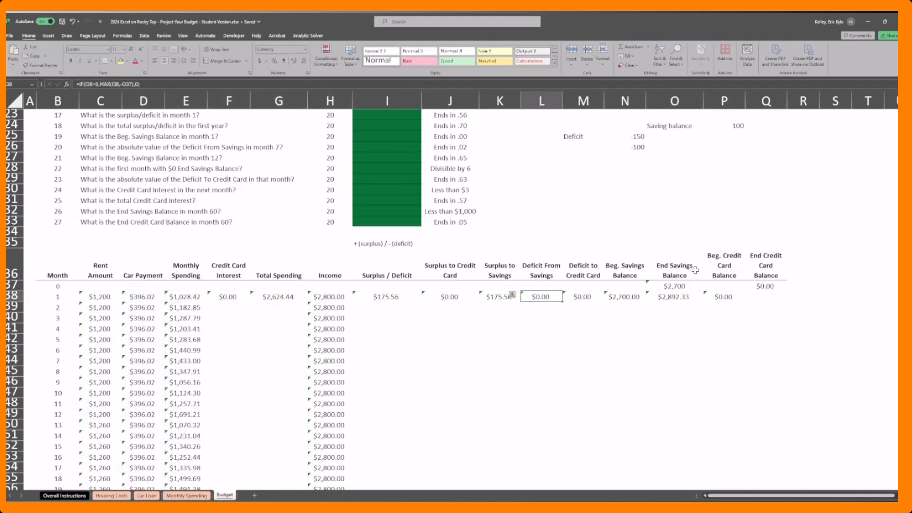
key(Right)
key(Right)
key(Right)
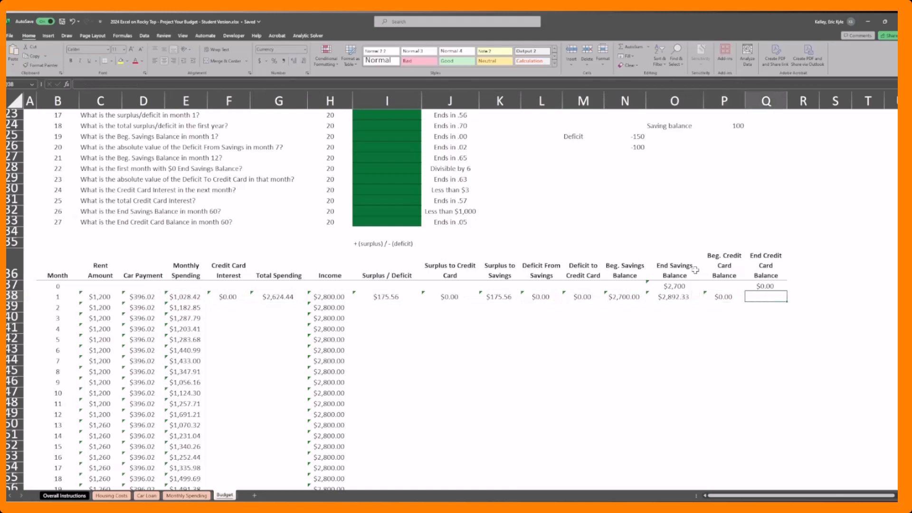
key(Left)
Step: Calculate the month 1 End Credit Card Balance in Q38 with =P38-J38-M38
key(Right)
key(Left)
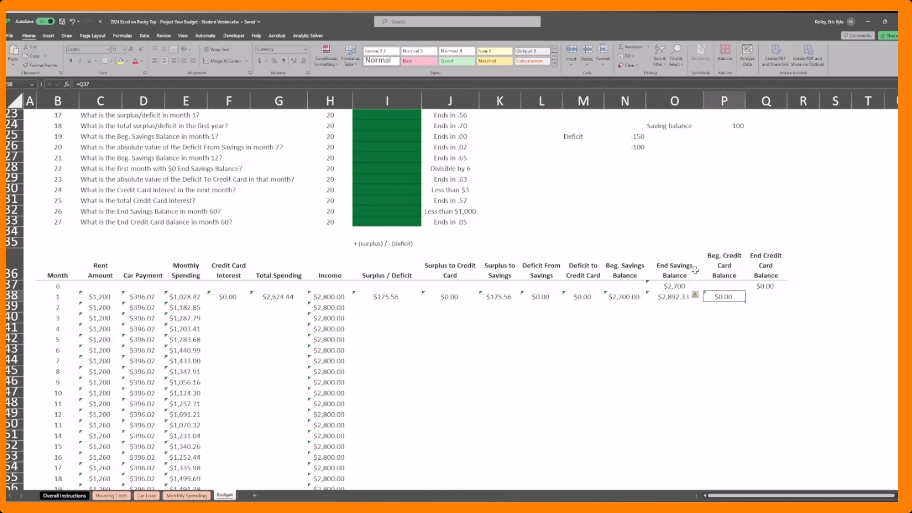
key(Right)
text(=)
key(Left)
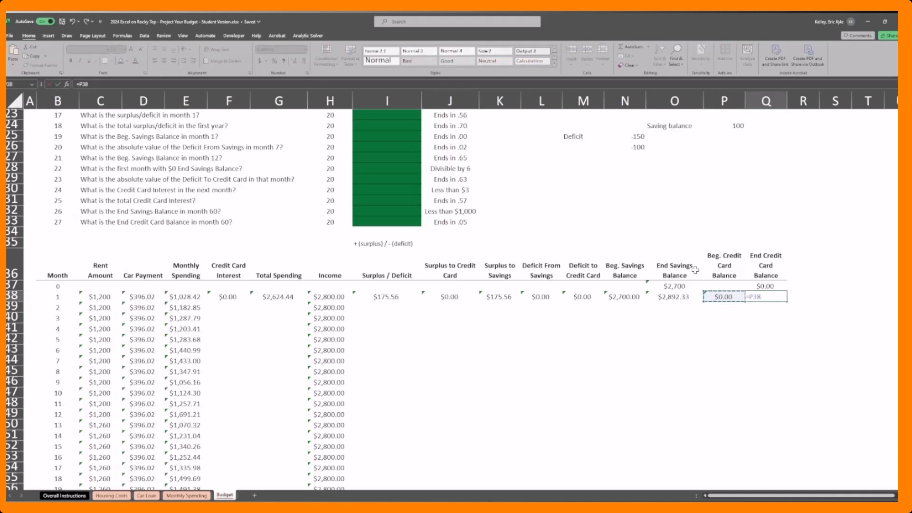
text(-)
key(Left)
key(Left)
key(Left)
key(Left)
key(Left)
key(Left)
key(Left)
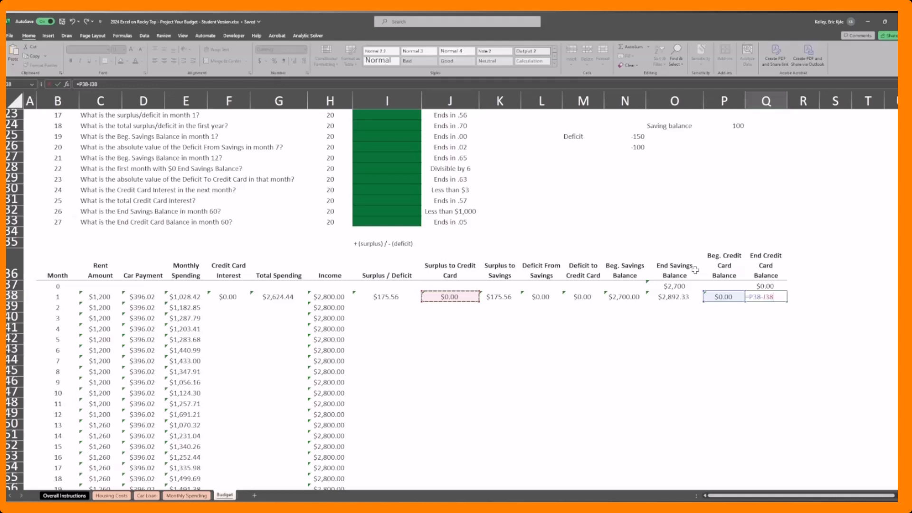
text(-)
key(Left)
key(Left)
key(Left)
key(Left)
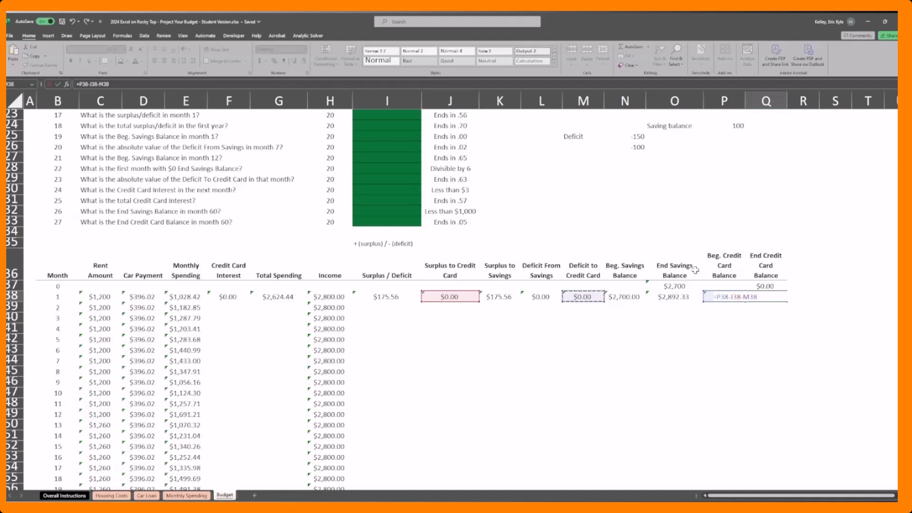
key(ctrl+Return)
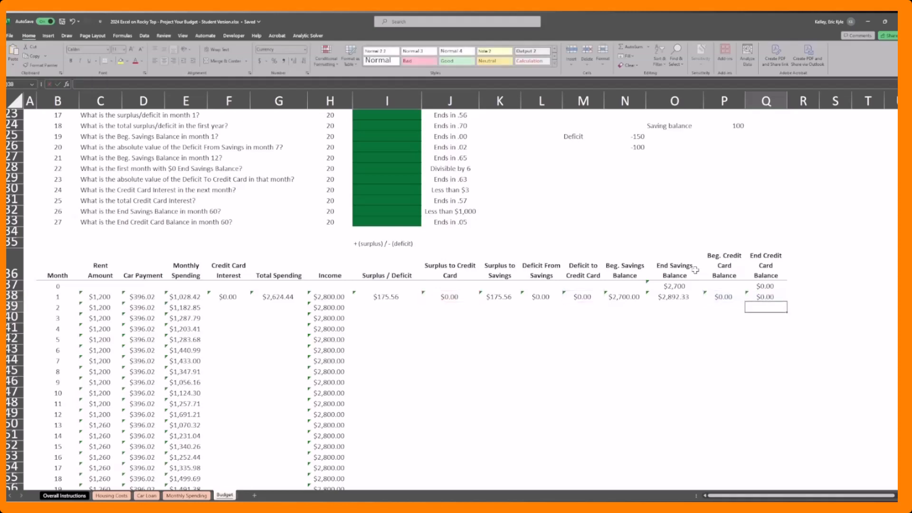
Step: Check the completed month 1 row, including Credit Card Interest in F38 and the savings and credit card balances in N38:Q38
key(Left)
key(Left)
key(Left)
key(Left)
key(Left)
key(Left)
key(Left)
key(Left)
key(Left)
key(Left)
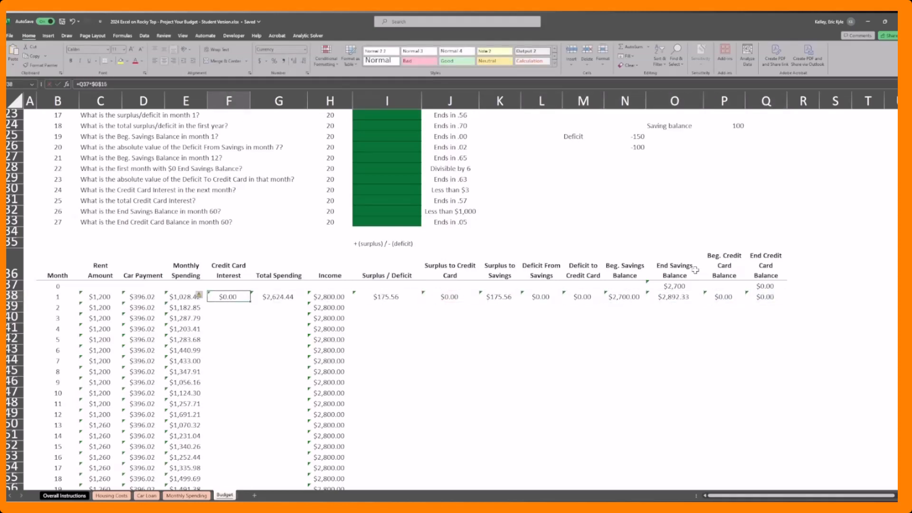
key(Left)
key(Left)
key(Left)
key(Left)
key(Right)
key(Right)
key(Right)
key(Right)
key(Right)
key(Right)
key(Right)
key(Right)
key(Right)
key(Right)
key(Right)
key(Right)
key(Right)
key(Right)
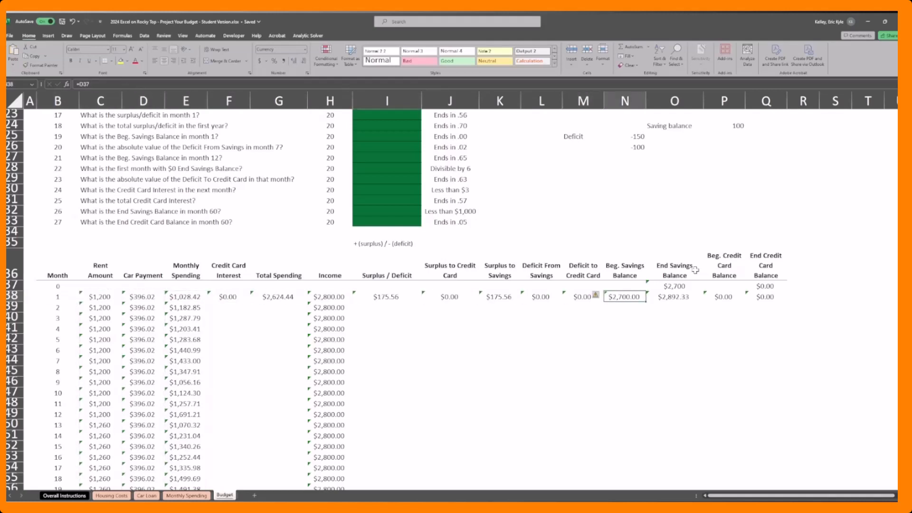
key(Left)
key(Right)
key(Right)
key(Left)
key(Left)
key(Left)
key(Left)
key(Left)
key(Left)
key(Left)
key(Left)
key(Left)
key(Left)
key(Left)
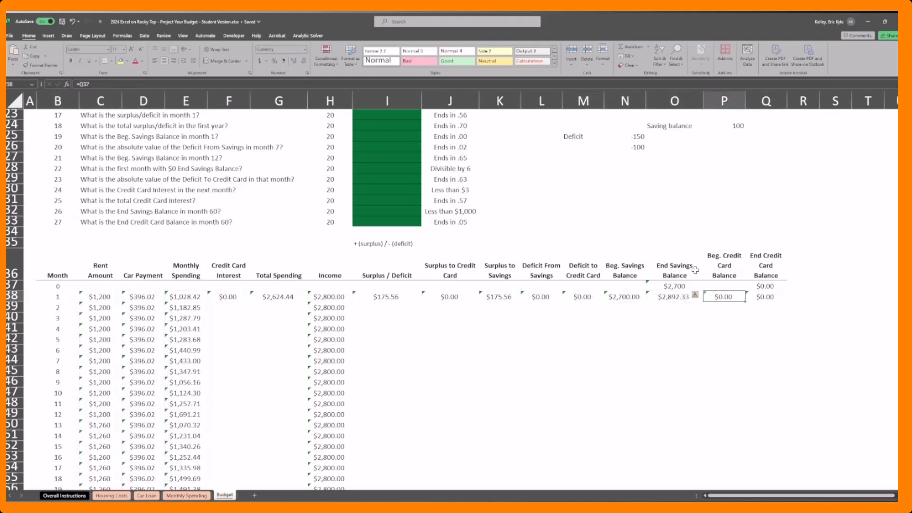
Step: Fill the Credit Card Interest and Total Spending formulas from F38:G38 down through month 60 in row 97
key(Left)
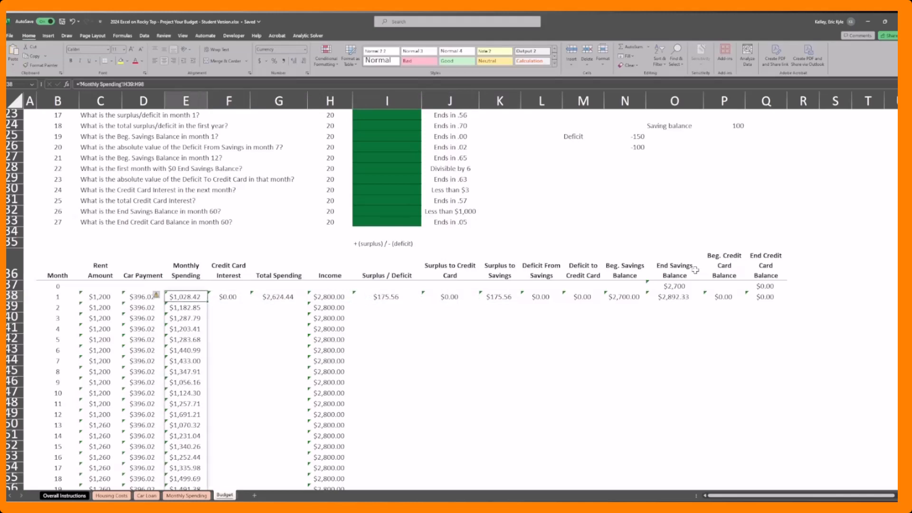
key(ctrl+Down)
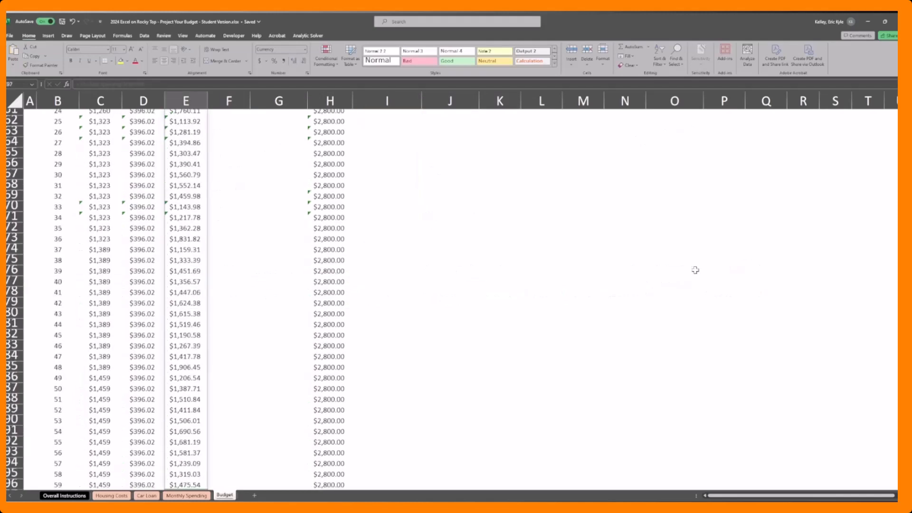
key(Right)
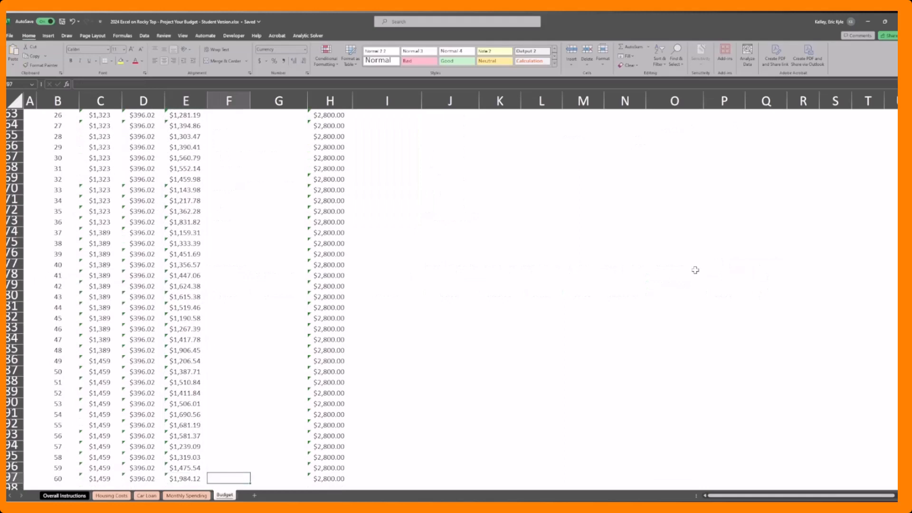
key(shift+Right)
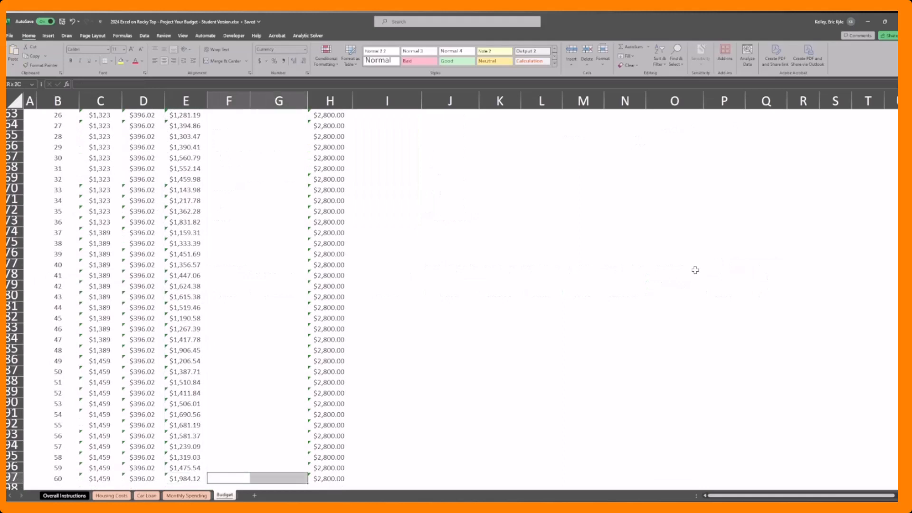
key(ctrl+shift+Up)
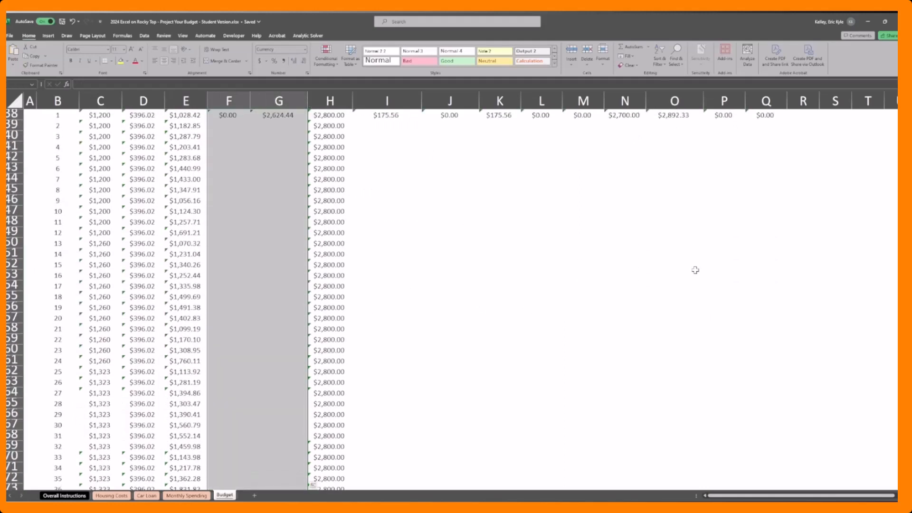
key(ctrl+d)
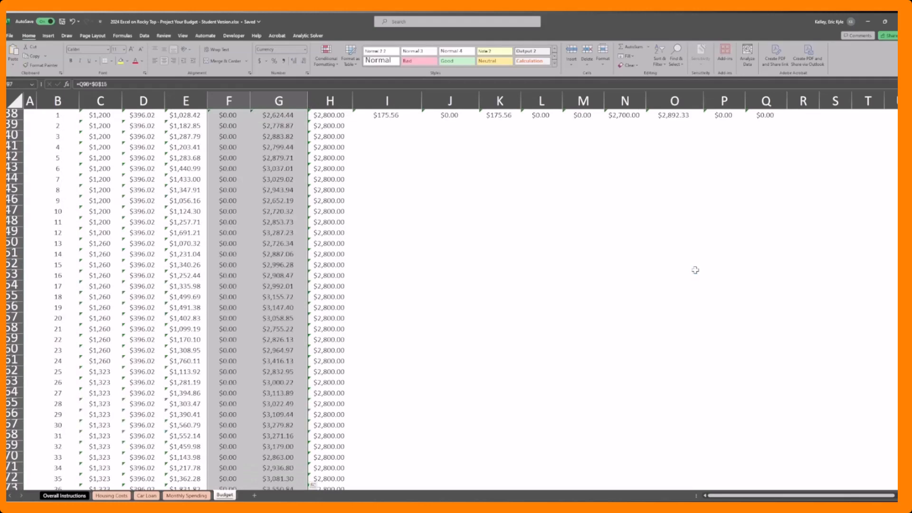
Step: Check the filled Credit Card Interest formulas for months 60, 1 and 2, and the month 1 Surplus to Credit Card formula
key(Down)
key(Up)
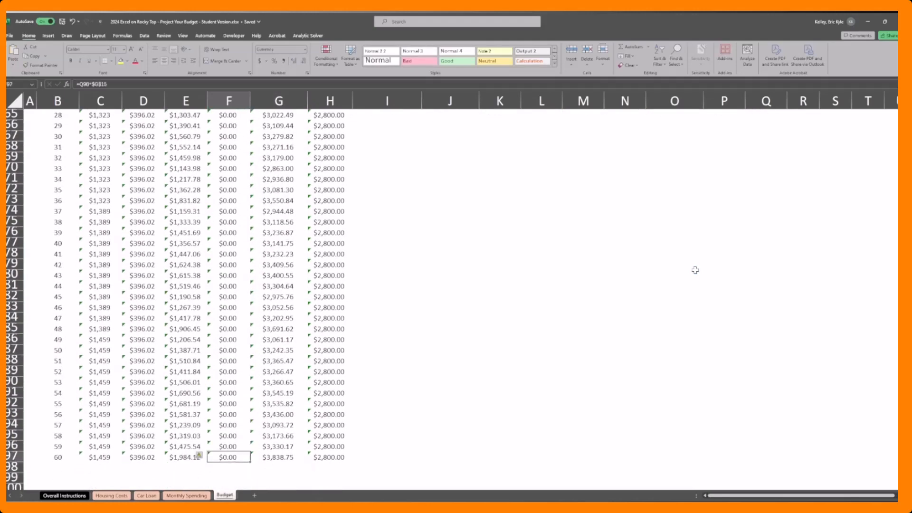
key(ctrl+Up)
scroll(695, 270, up, 1)
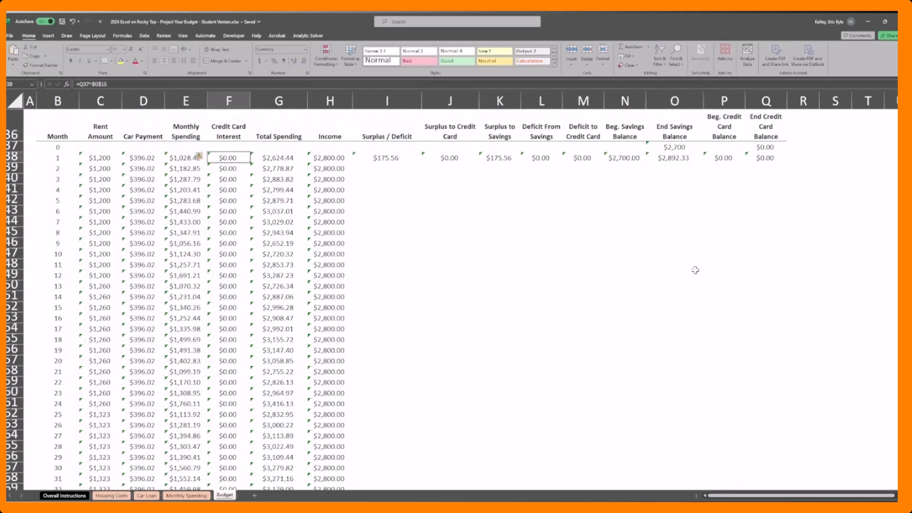
key(Down)
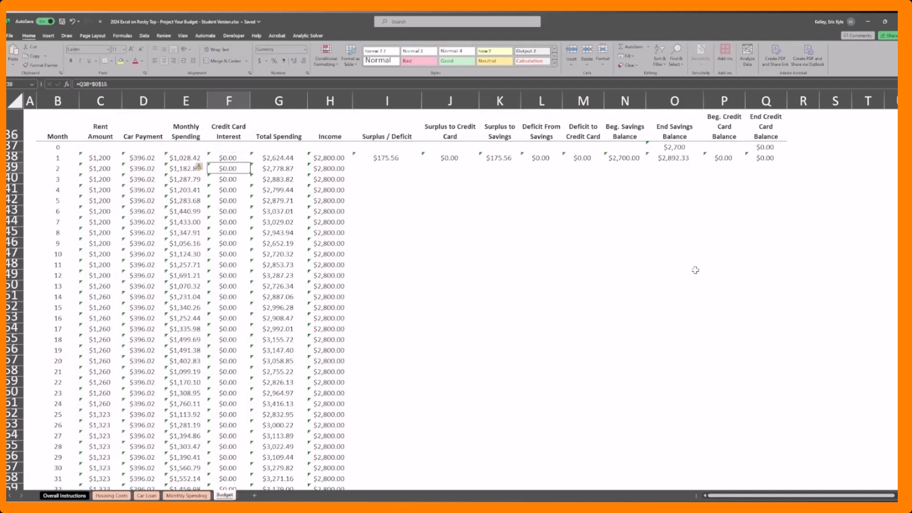
key(Up)
key(Right)
Step: Fill the month 1 formulas from Surplus / Deficit through End Credit Card Balance in I38:Q38 down through month 60 in row 97
key(Right)
key(Right)
key(Right)
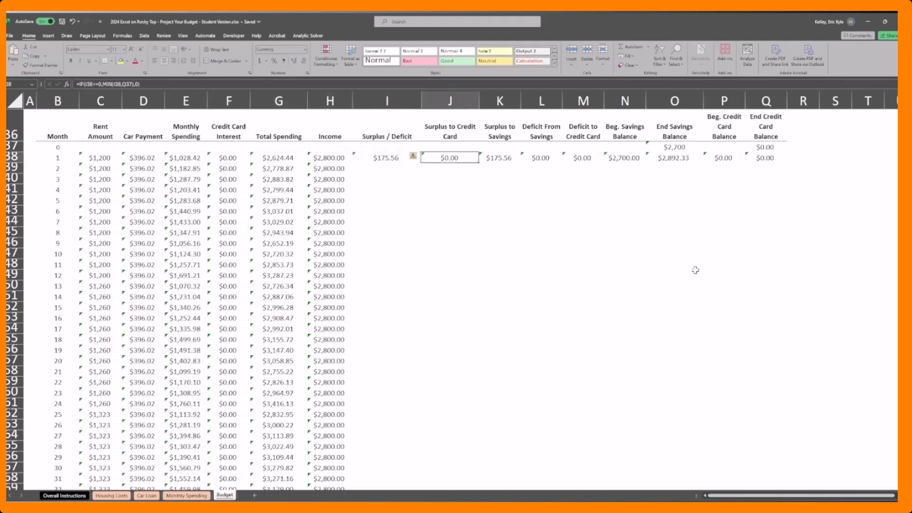
key(Right)
key(Left)
key(Left)
key(Left)
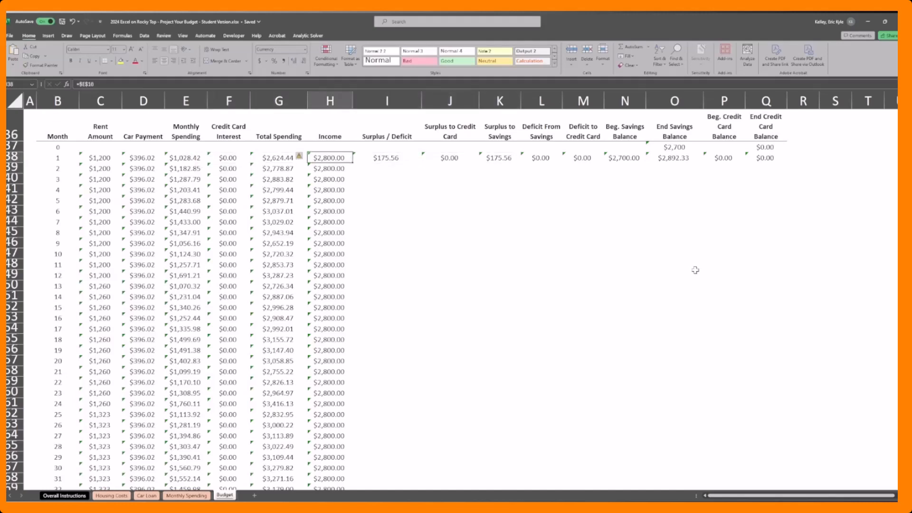
key(Right)
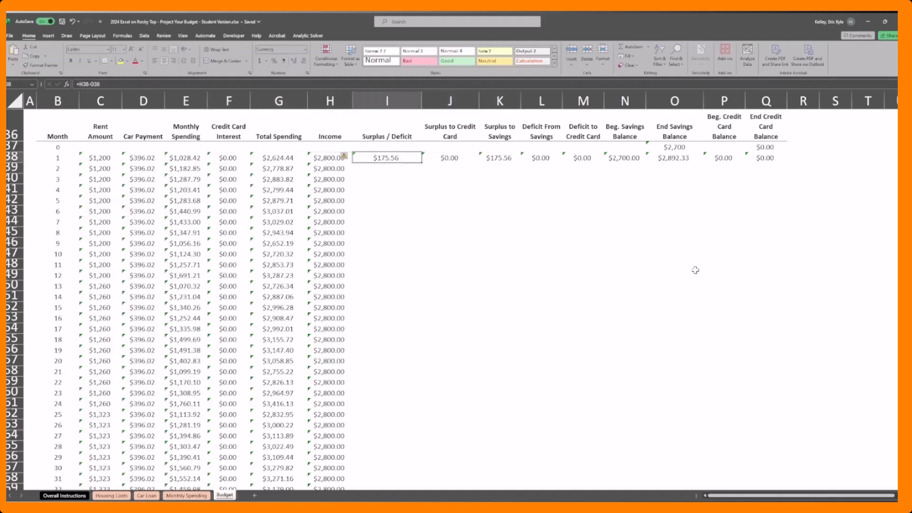
key(Left)
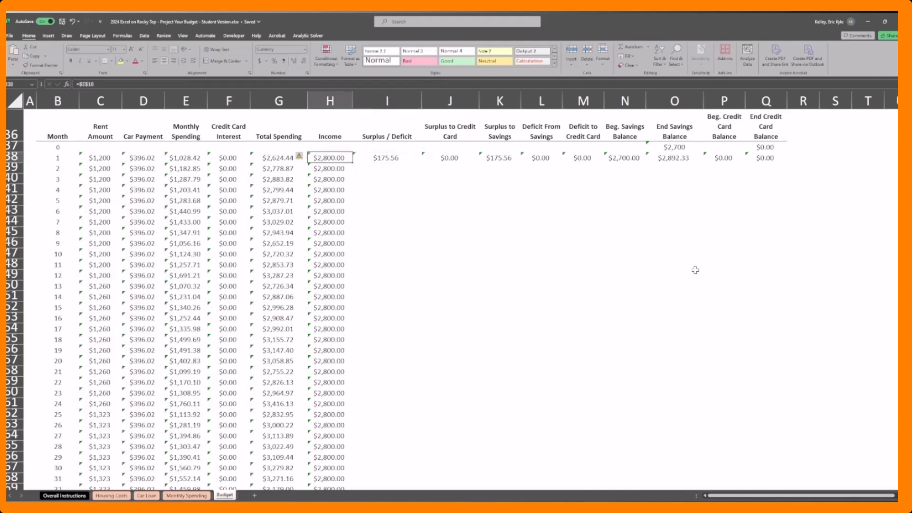
key(ctrl+Down)
key(Right)
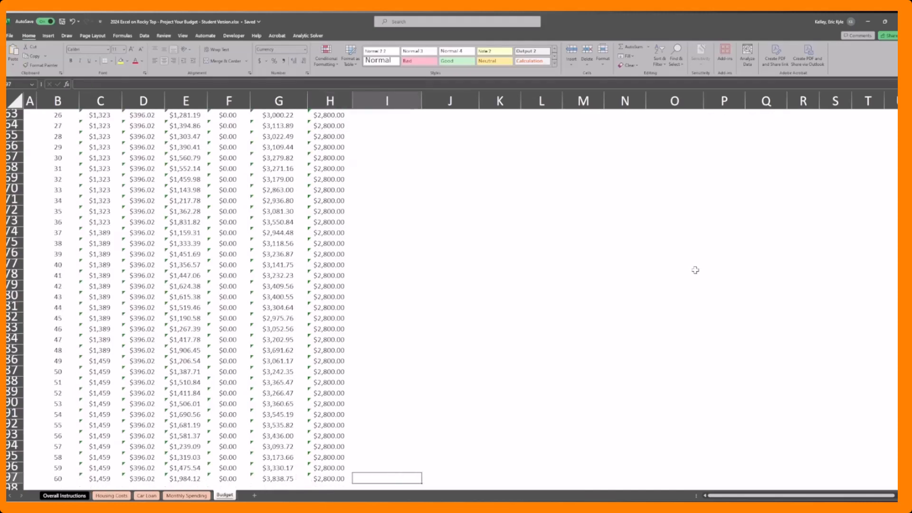
key(shift+Right)
key(shift+Right)
key(shift+Right)
key(shift+Right)
key(shift+Right)
key(shift+Right)
key(shift+Right)
key(shift+Right)
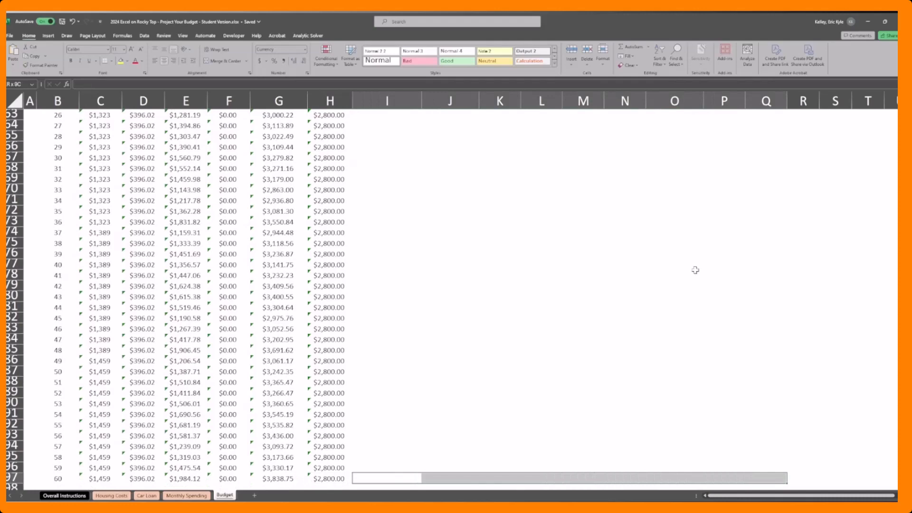
key(ctrl+shift+Up)
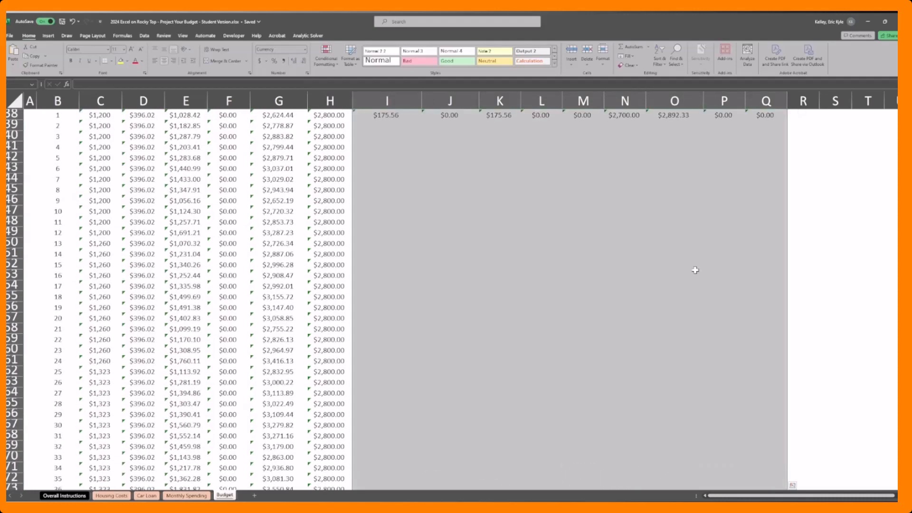
key(ctrl+d)
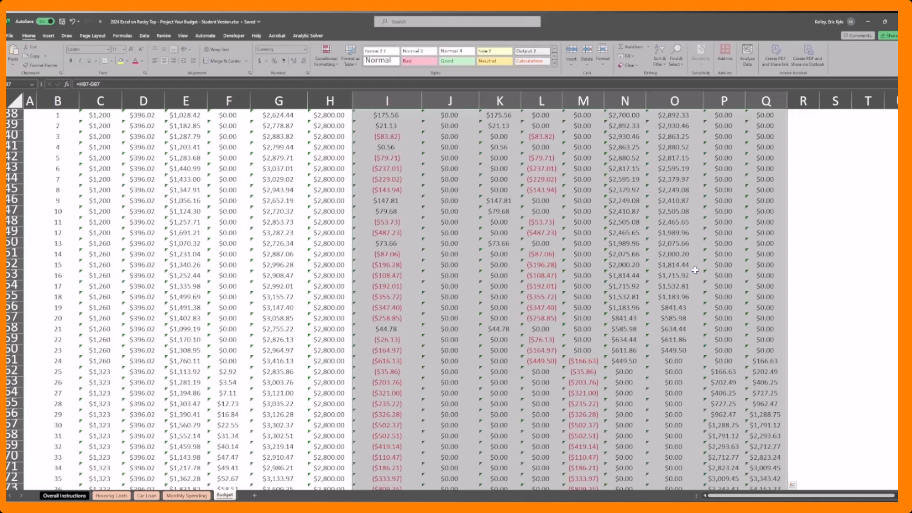
Step: Check the filled Surplus / Deficit, Surplus to Credit Card and Surplus to Savings formulas for months 1 and 2
key(ctrl+Up)
key(Up)
key(Up)
key(Up)
key(Up)
key(Up)
key(Up)
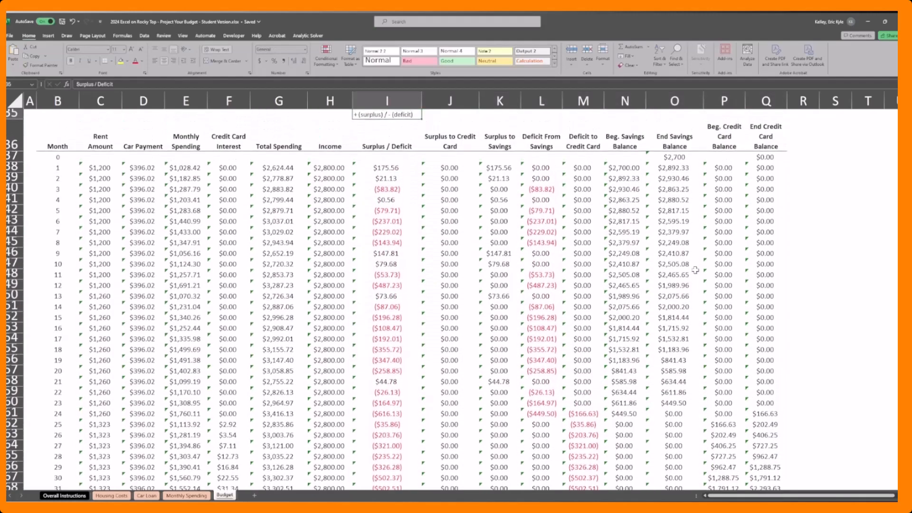
key(Down)
key(Down)
key(Down)
key(Down)
key(Down)
key(Down)
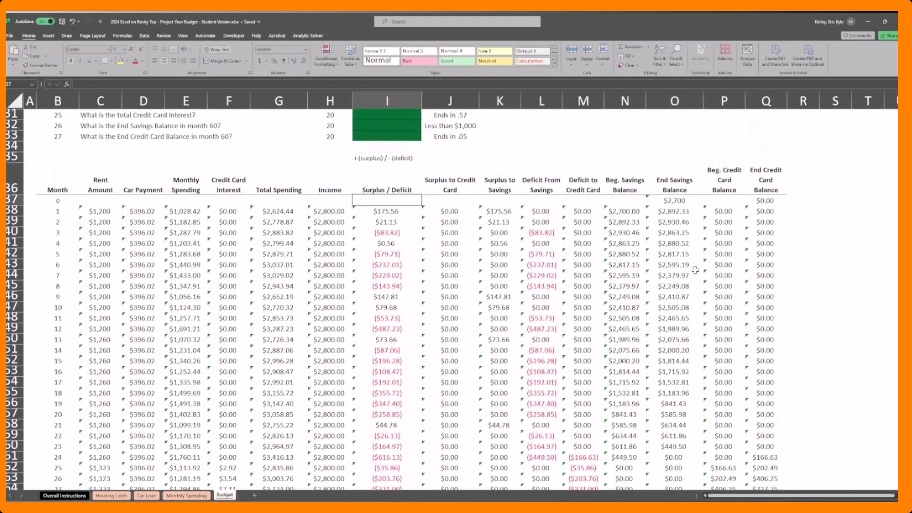
key(Down)
key(Left)
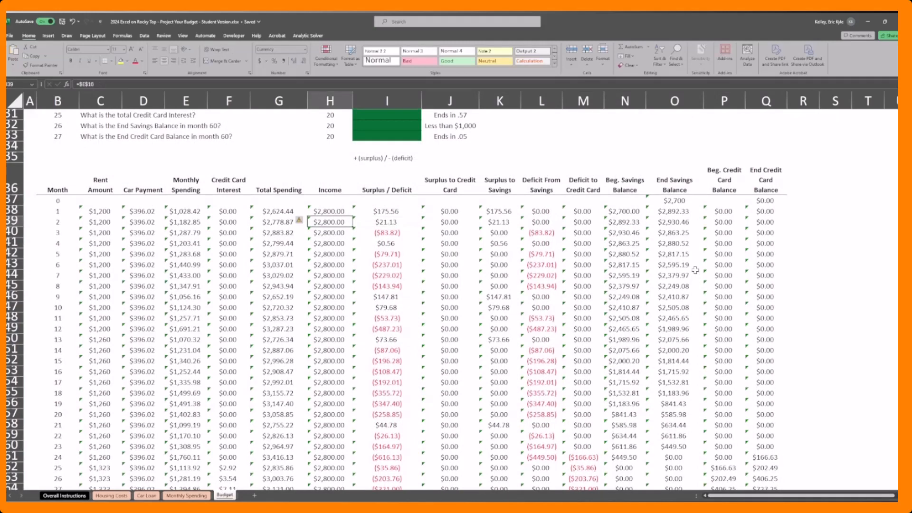
key(Down)
key(Right)
key(Up)
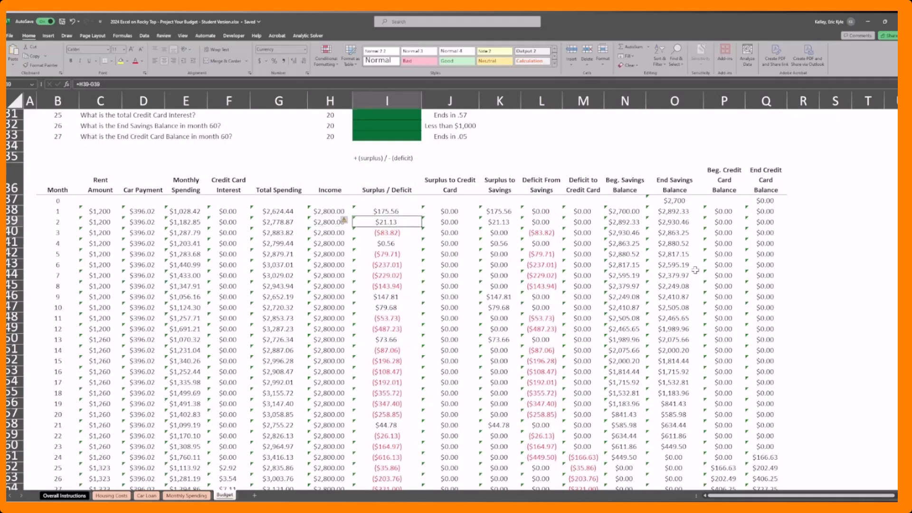
key(Down)
key(Up)
key(Right)
key(Left)
key(Up)
key(Down)
key(Up)
key(Right)
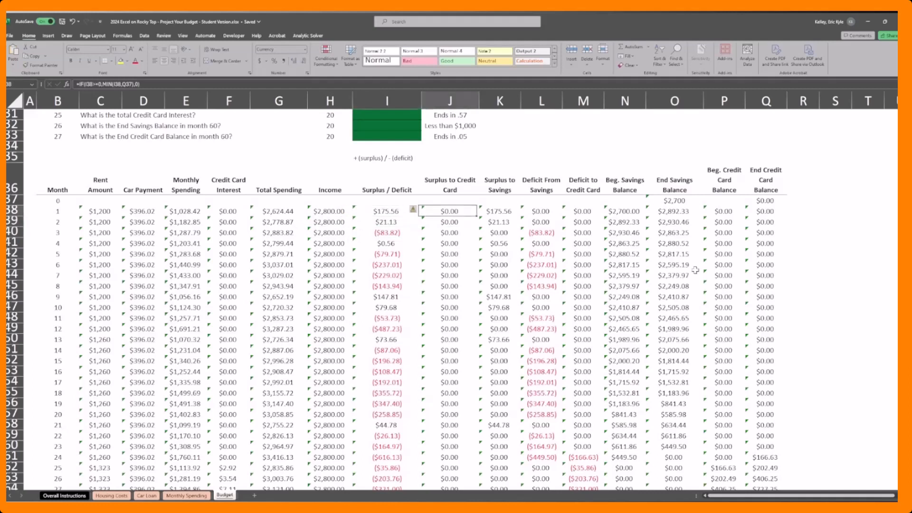
key(Right)
key(Down)
key(Left)
key(Left)
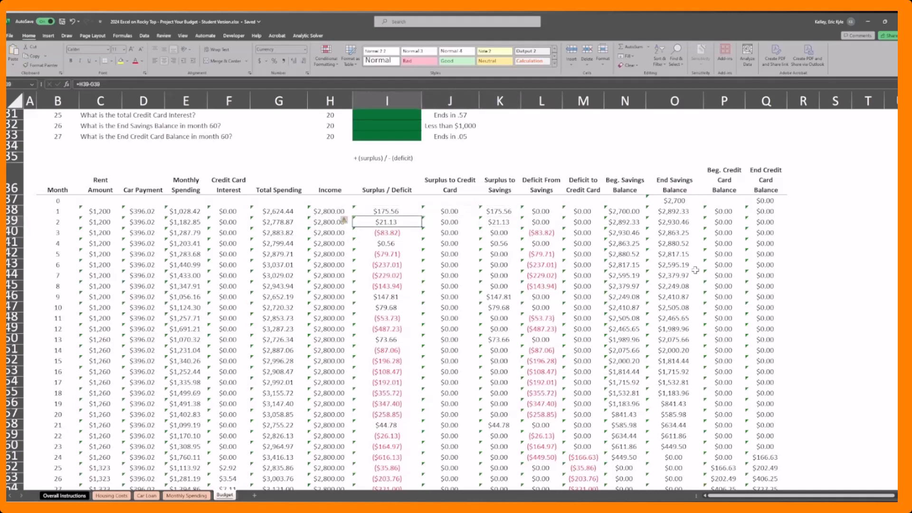
Step: Trace the month 3 deficit in row 40 through Deficit From Savings to the beginning and ending savings balances
key(Down)
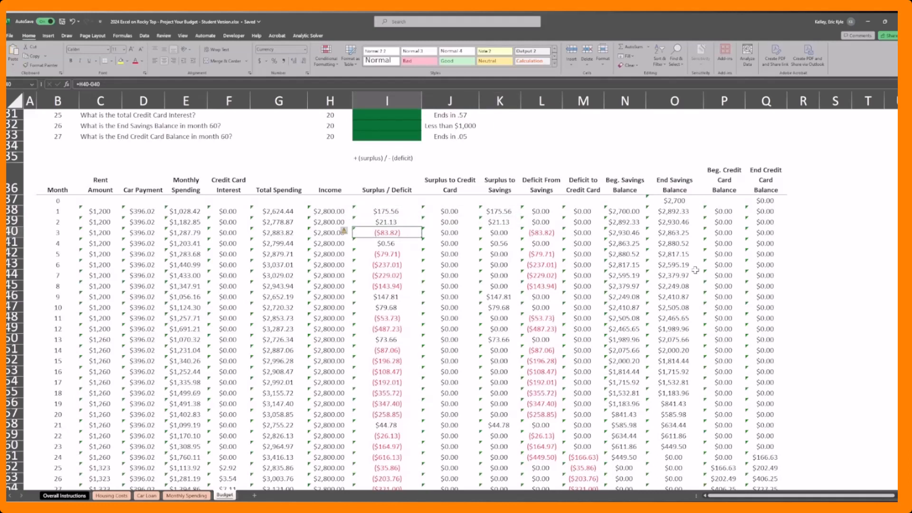
key(Right)
key(Right)
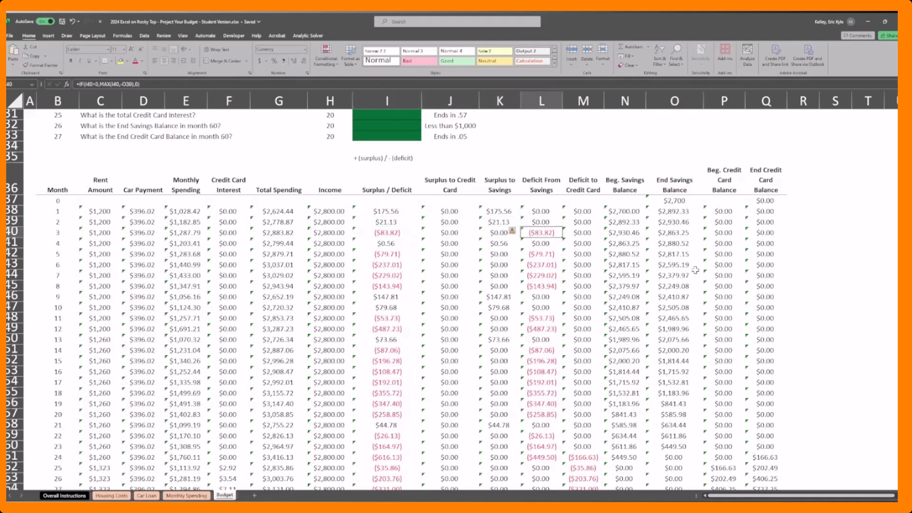
key(Right)
key(Right)
key(Right)
key(Right)
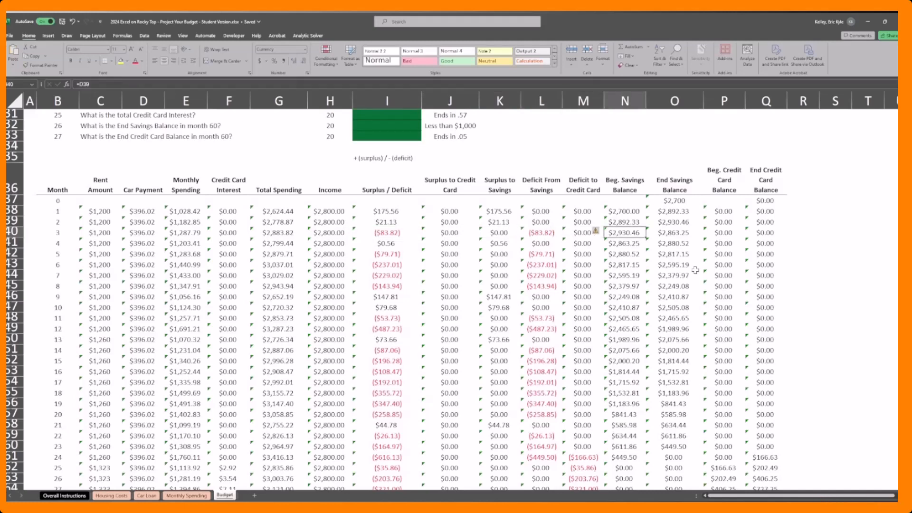
key(Left)
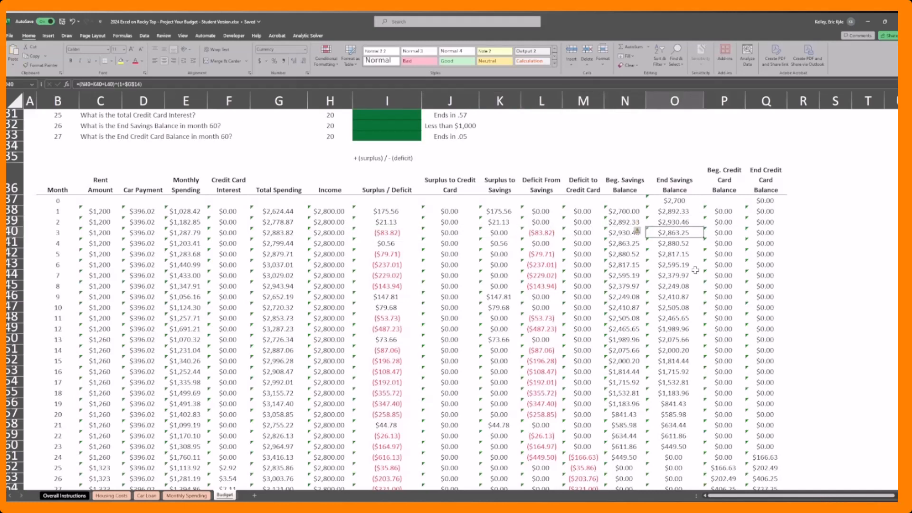
key(Left)
key(Left)
key(Left)
key(Left)
key(Left)
key(Left)
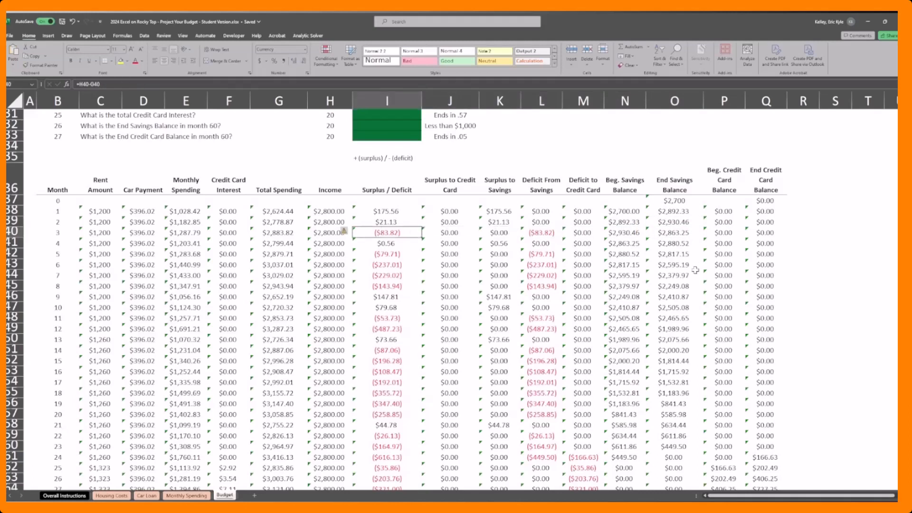
Step: Review the Surplus / Deficit values from month 4 to month 14 and the month 14 Surplus to Savings formula
key(Down)
key(Down)
key(Down)
key(Down)
key(Down)
key(Down)
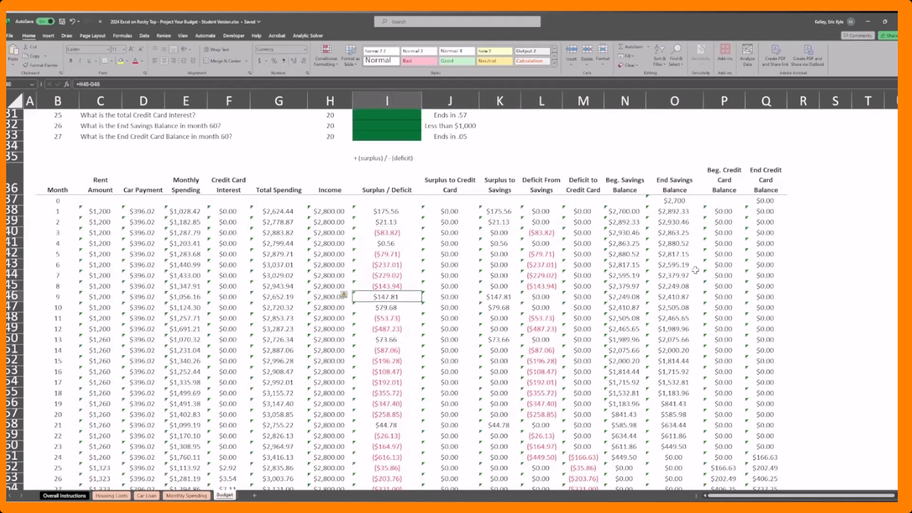
key(Down)
key(Down)
key(Down)
key(Down)
key(Down)
key(Right)
key(Right)
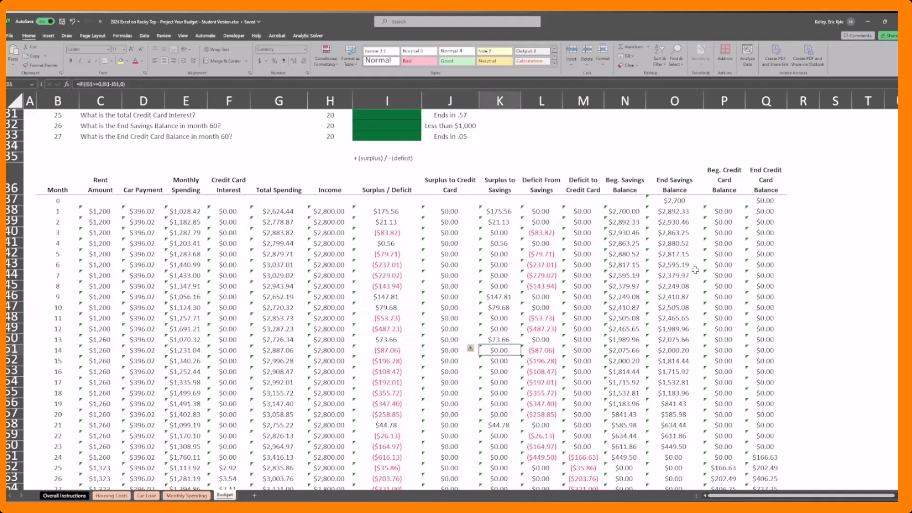
Step: Follow the End Savings Balance in column O from month 10 down through month 20
key(Right)
key(Right)
key(Right)
key(Right)
key(Up)
key(Up)
key(Up)
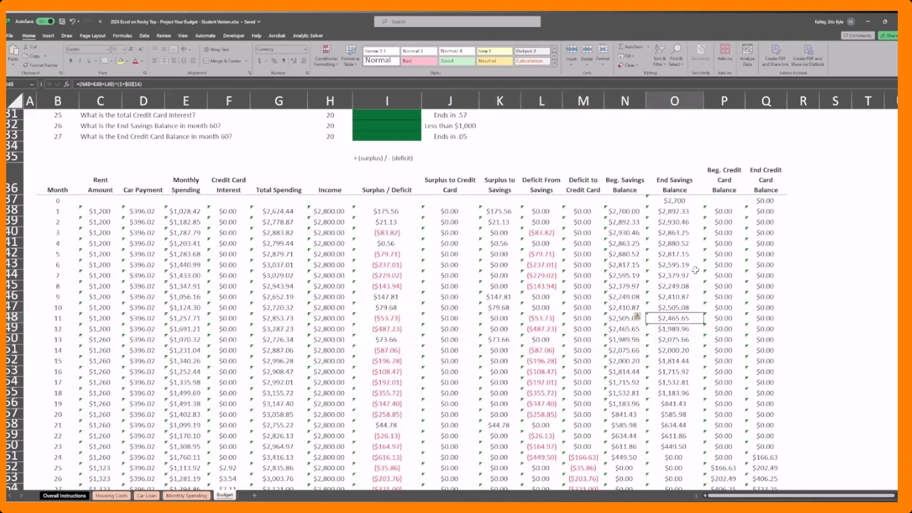
key(Up)
key(Down)
key(Down)
key(Down)
key(Down)
key(Down)
key(Down)
key(Down)
key(Down)
key(Down)
key(Down)
key(Down)
key(Down)
key(Down)
key(Down)
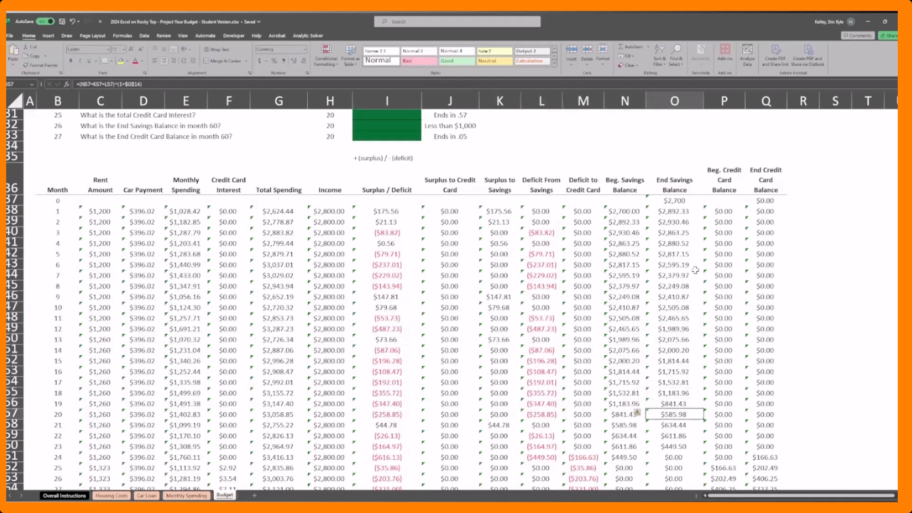
Step: Examine month 24 in row 61, from Monthly Spending and Surplus / Deficit to the Deficit From Savings formula
key(Left)
key(Left)
key(Left)
key(Left)
key(Left)
key(Left)
key(Left)
key(Left)
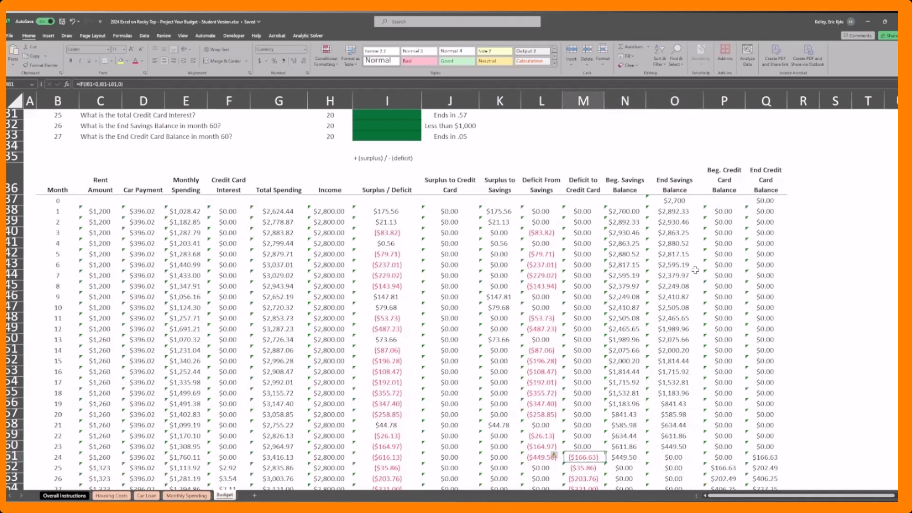
key(Left)
key(Left)
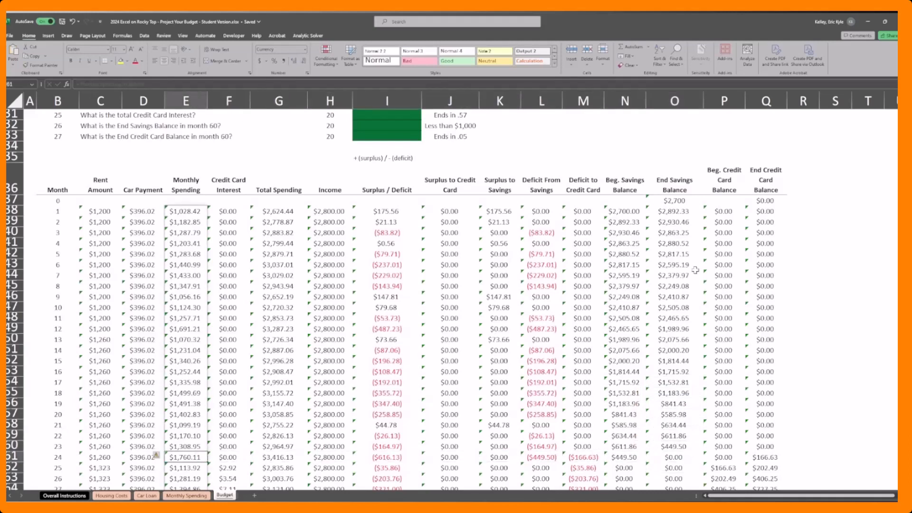
key(Left)
key(Right)
key(Right)
key(Right)
key(Right)
key(Right)
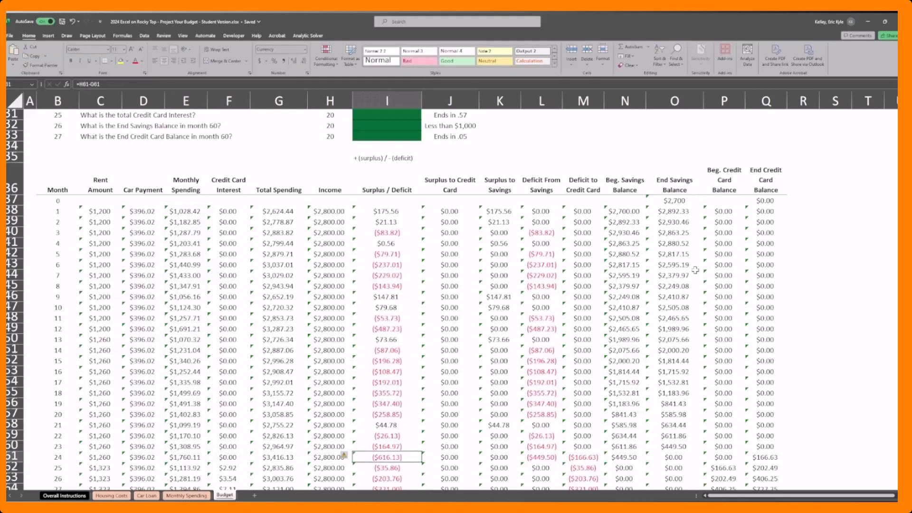
key(Right)
key(Right)
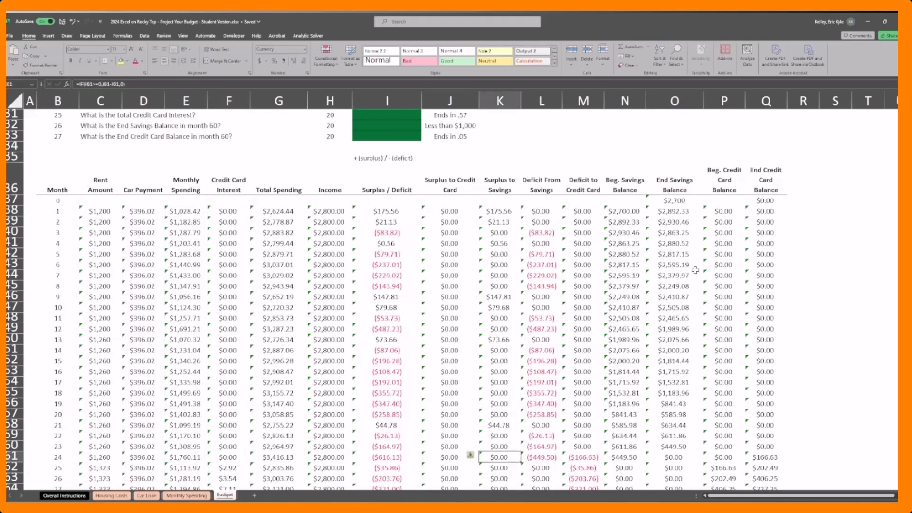
key(Right)
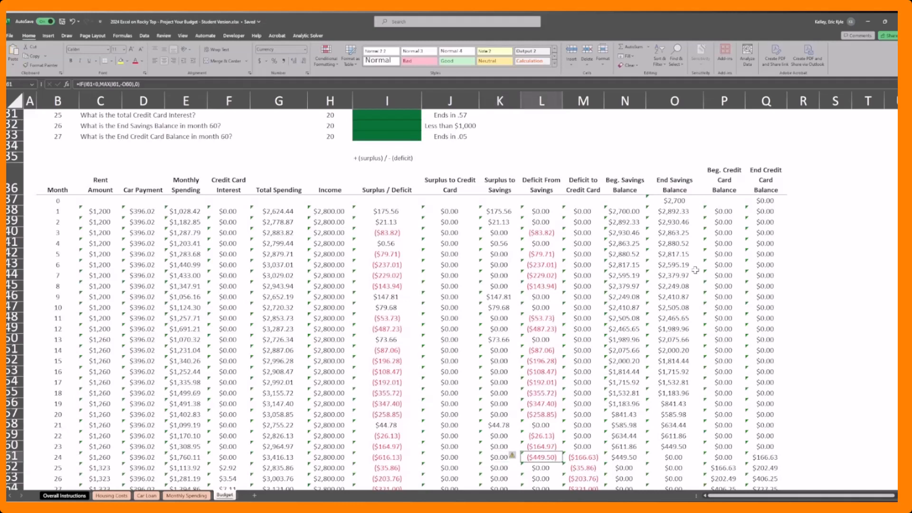
Step: Compare the month 23 End Savings Balance in O60 with the month 24 Deficit From Savings in L61
key(Up)
key(Down)
key(Up)
key(Right)
key(Right)
key(Right)
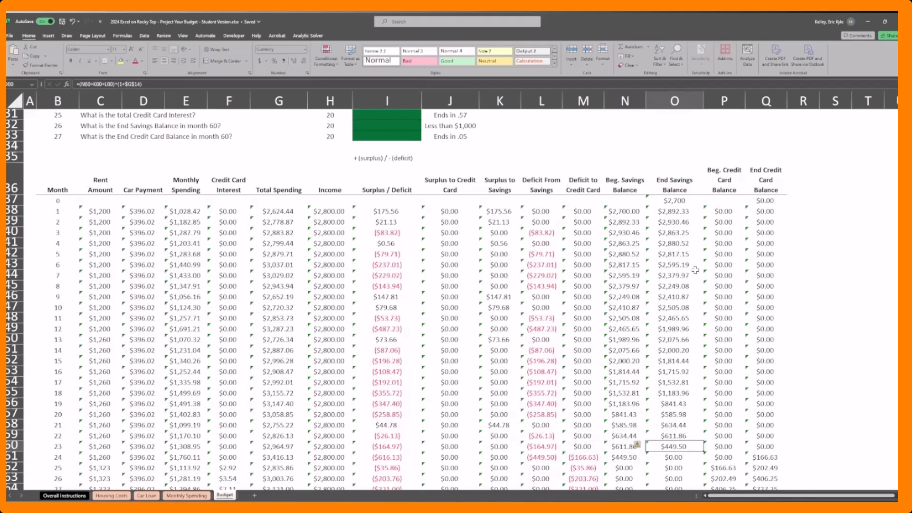
key(Left)
key(Left)
key(Left)
key(Down)
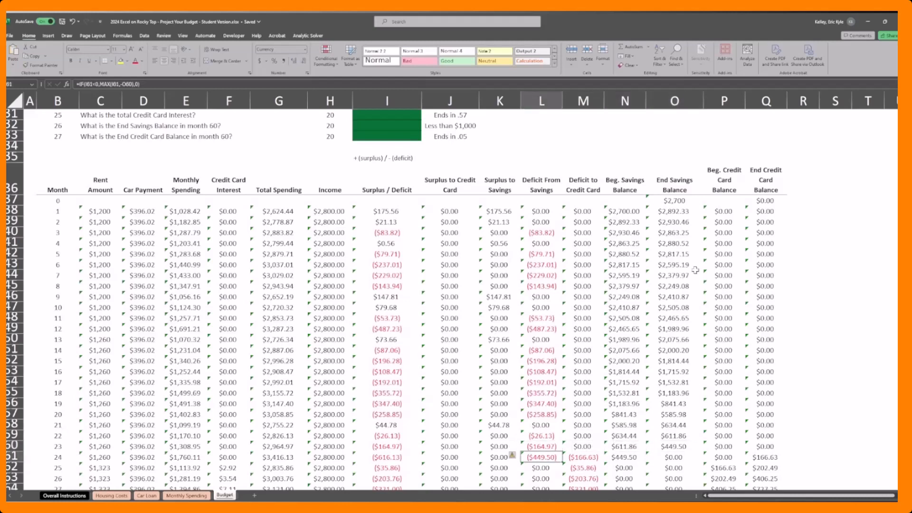
Step: Trace the month 24 Deficit to Credit Card into the End Credit Card Balance and check the Credit Card Interest formula in F61
key(Right)
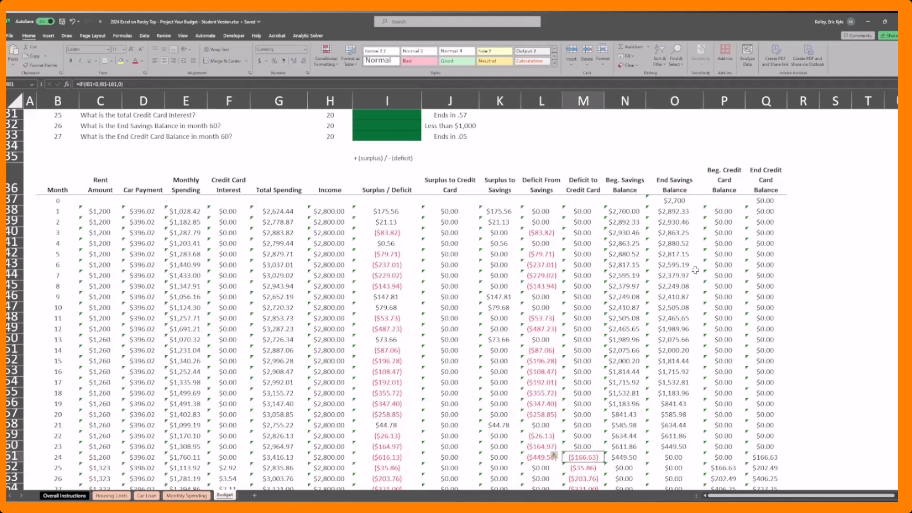
key(Right)
key(Right)
key(Right)
key(Right)
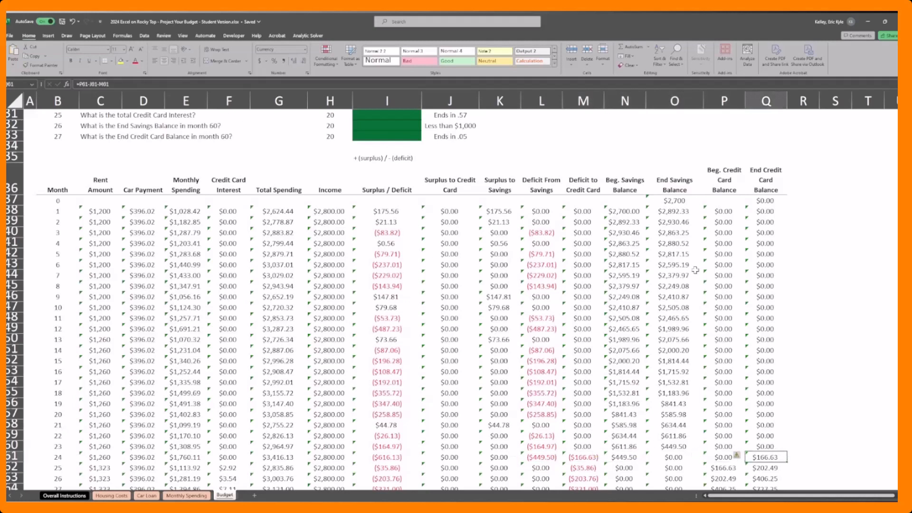
key(Left)
key(Left)
key(Left)
key(Left)
key(Left)
key(Left)
key(Left)
key(Left)
key(Left)
key(Left)
key(Left)
key(Left)
key(Left)
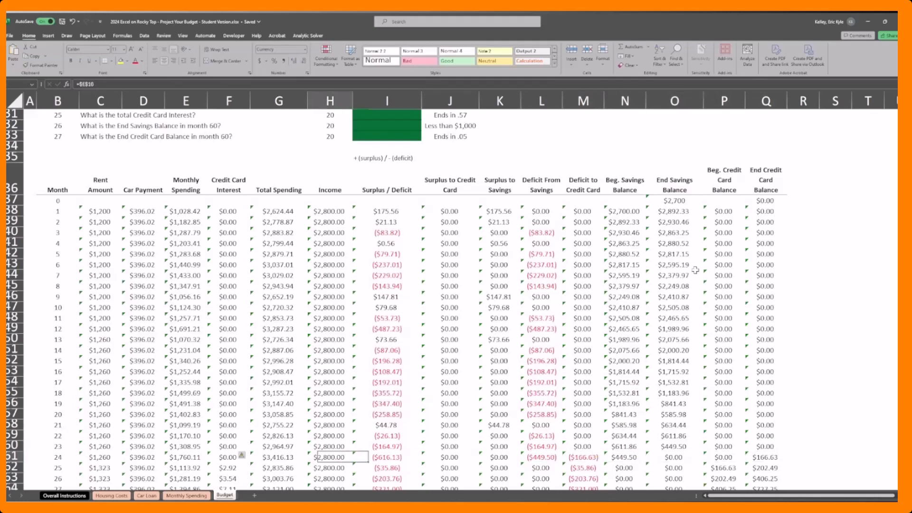
key(Right)
key(Right)
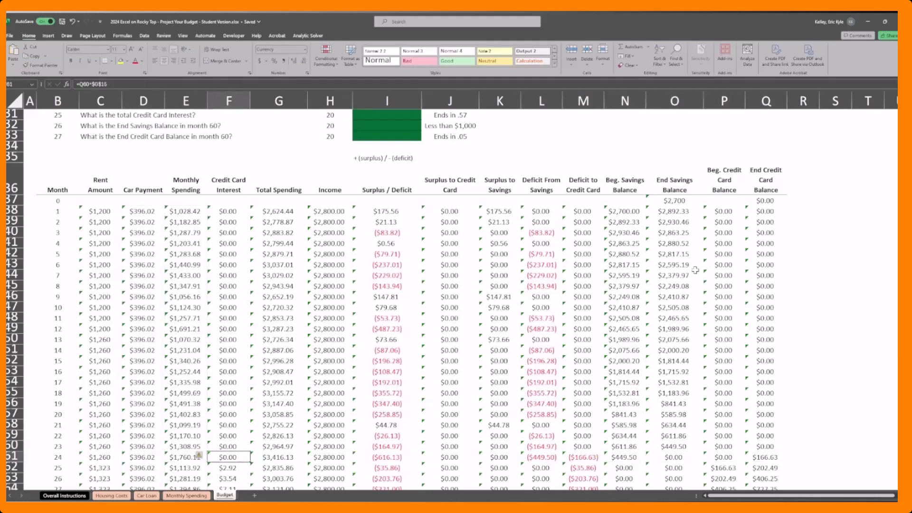
Step: Follow the Credit Card Interest in column F from month 24 down through month 60
key(Down)
key(Down)
key(Down)
key(Down)
key(Down)
key(Down)
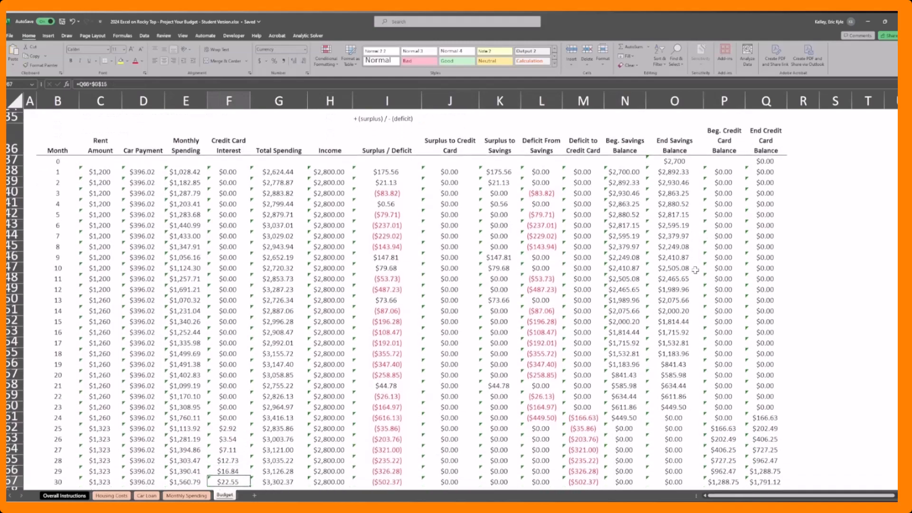
key(Down)
key(Down)
key(Down)
key(Down)
key(Down)
key(Down)
key(Down)
key(Down)
key(Down)
key(Down)
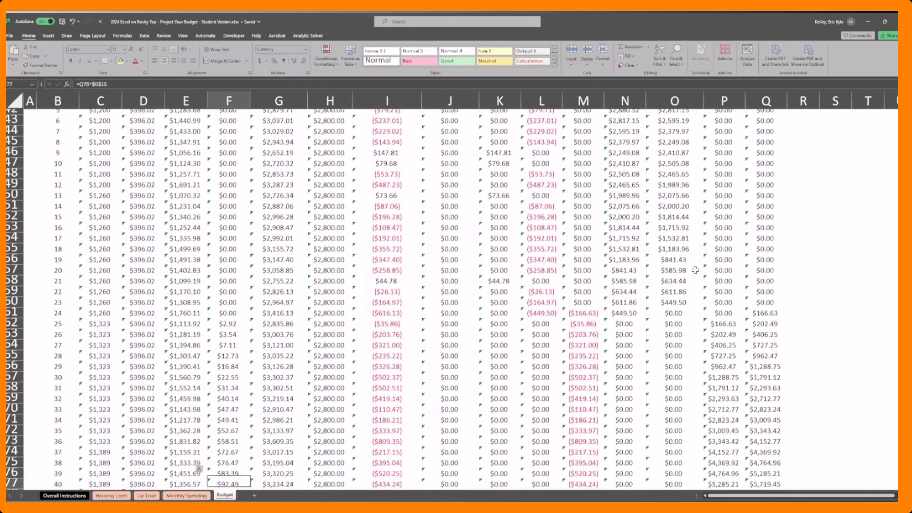
key(Down)
key(Down)
key(Down)
key(Down)
key(Down)
key(Down)
key(Down)
key(Down)
key(Down)
key(Down)
key(Down)
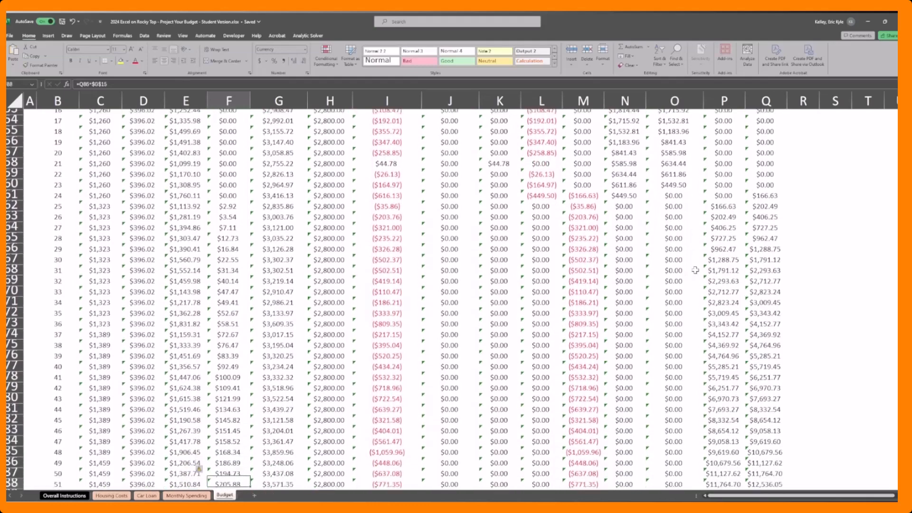
key(Down)
key(Down)
key(Down)
key(Down)
key(Down)
key(Down)
key(Down)
key(Down)
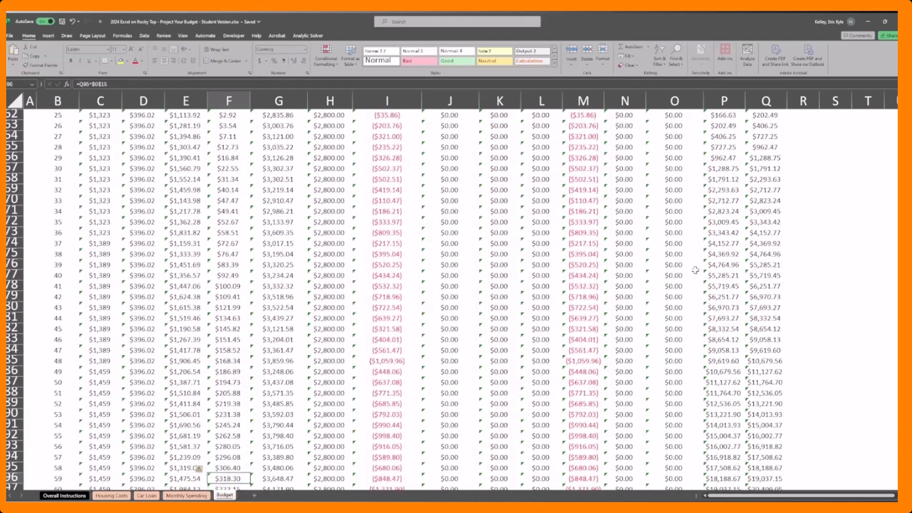
key(Down)
key(Down)
Step: Check the month 60 Deficit to Credit Card formula in M97, and trace the End Credit Card Balance back up column Q
key(Right)
key(Right)
key(Right)
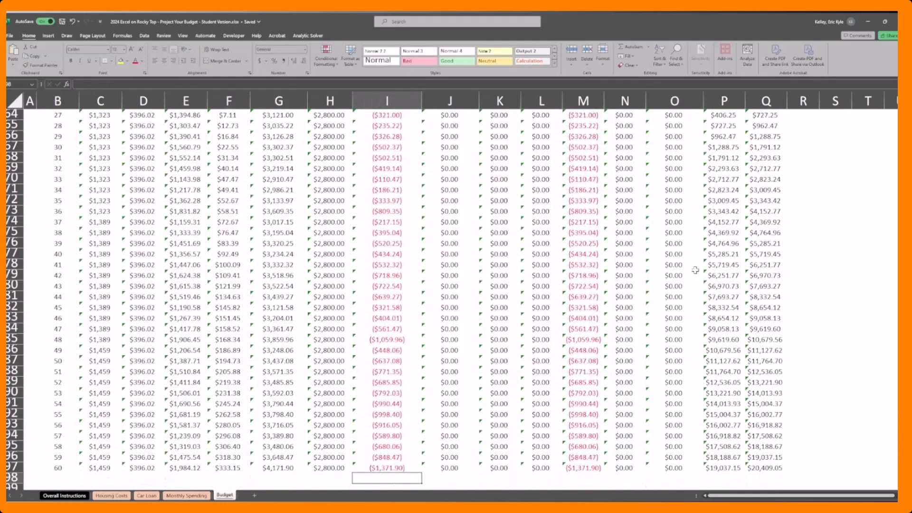
key(Up)
key(Right)
key(Right)
key(Right)
key(Right)
key(Right)
key(Right)
key(Right)
key(Right)
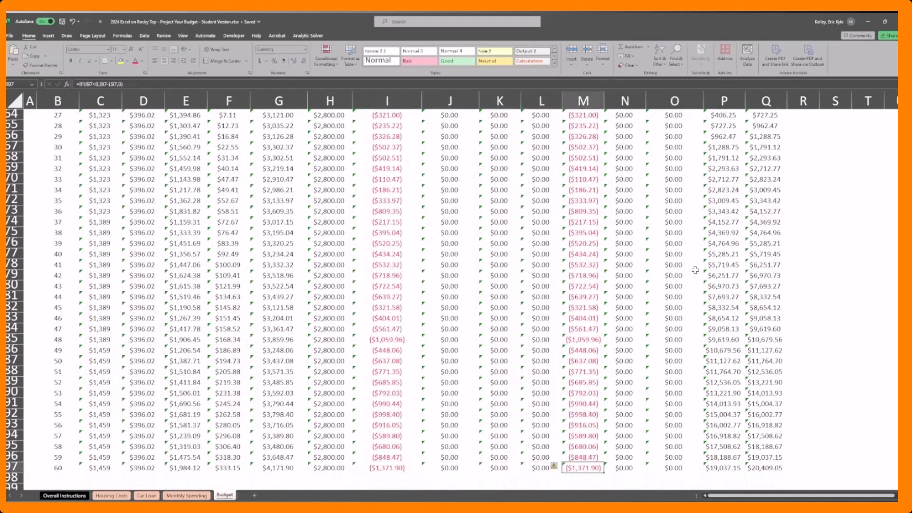
key(Up)
key(Up)
key(Up)
key(Up)
key(Up)
key(Up)
key(Up)
key(Up)
key(Up)
key(Up)
key(Up)
key(Up)
key(Up)
key(Up)
key(Up)
key(Up)
key(Up)
key(Up)
key(Up)
key(Up)
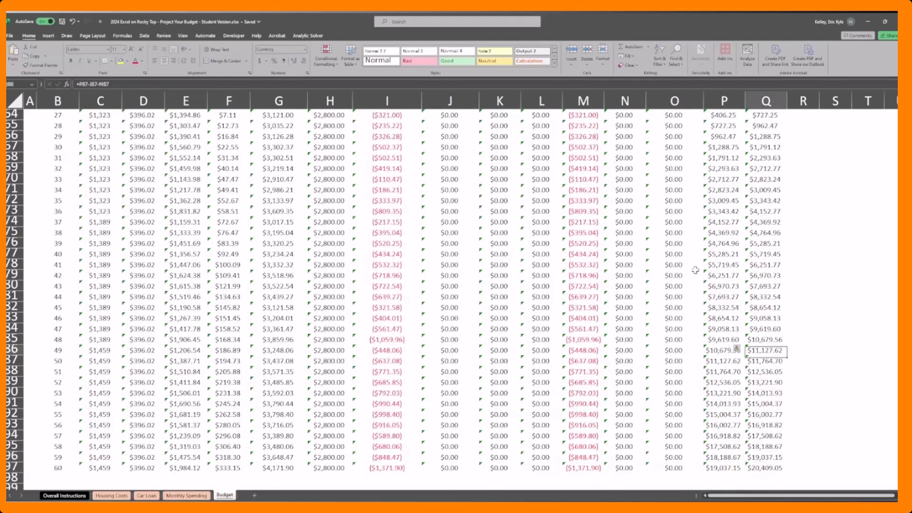
key(Up)
key(Up)
key(Up)
key(Up)
key(Up)
key(Up)
key(Up)
key(Up)
key(Up)
key(Up)
key(Up)
key(Up)
key(Up)
key(Up)
key(Up)
key(Up)
key(Up)
key(Up)
key(Up)
key(Up)
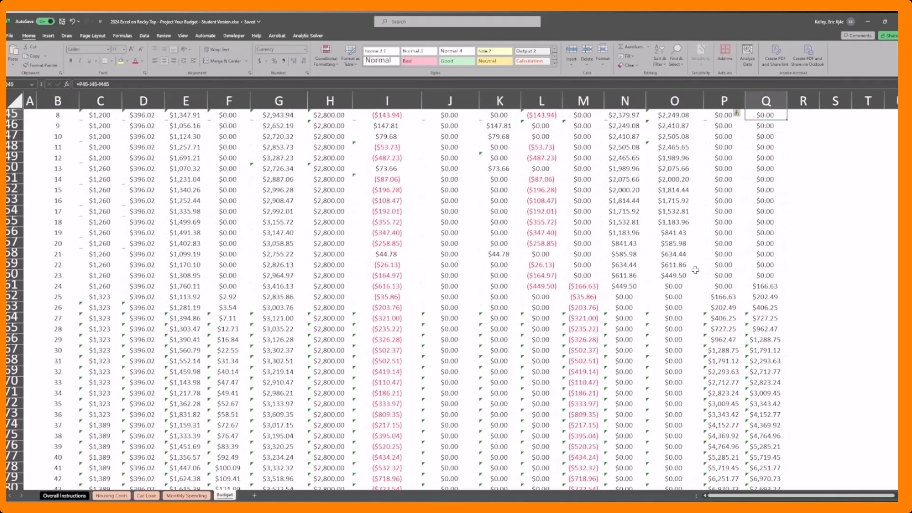
Step: Answer question 16 in I22 by summing the first year's Total Spending with =SUM(G38:G49), and compare it with the hint
key(Left)
key(Left)
key(Left)
key(Left)
key(Left)
key(Left)
key(Left)
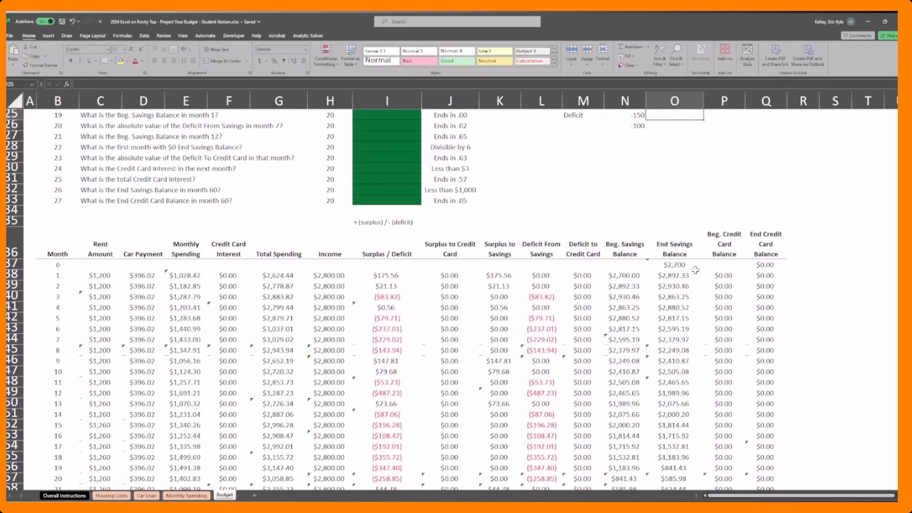
key(Up)
key(Up)
key(Up)
key(Up)
key(Up)
key(Up)
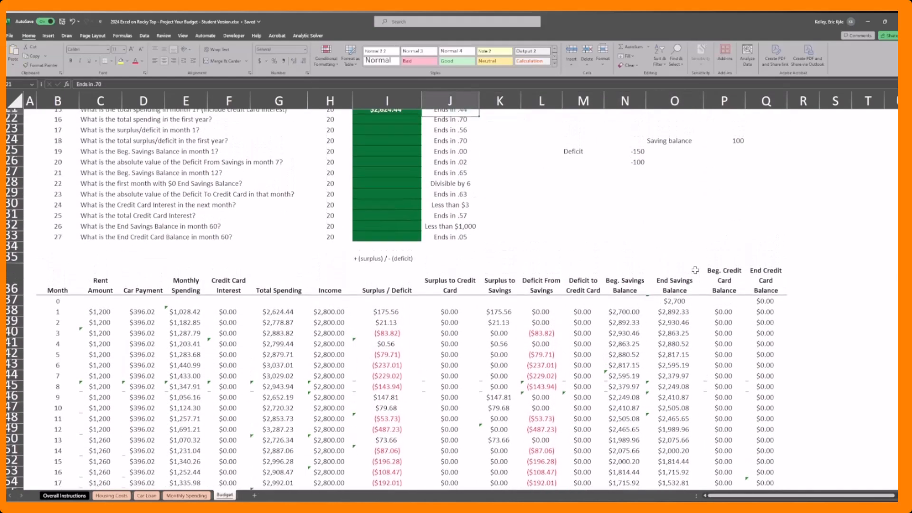
key(Down)
key(Down)
key(Down)
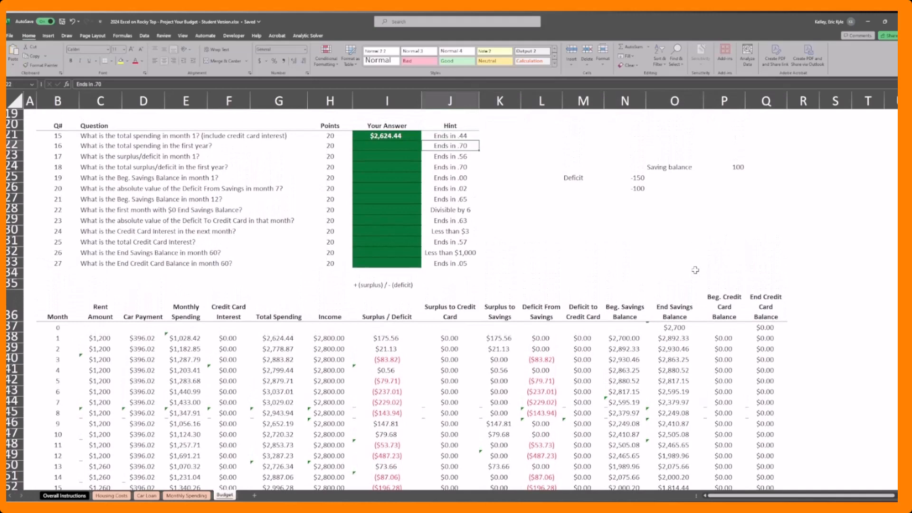
key(Left)
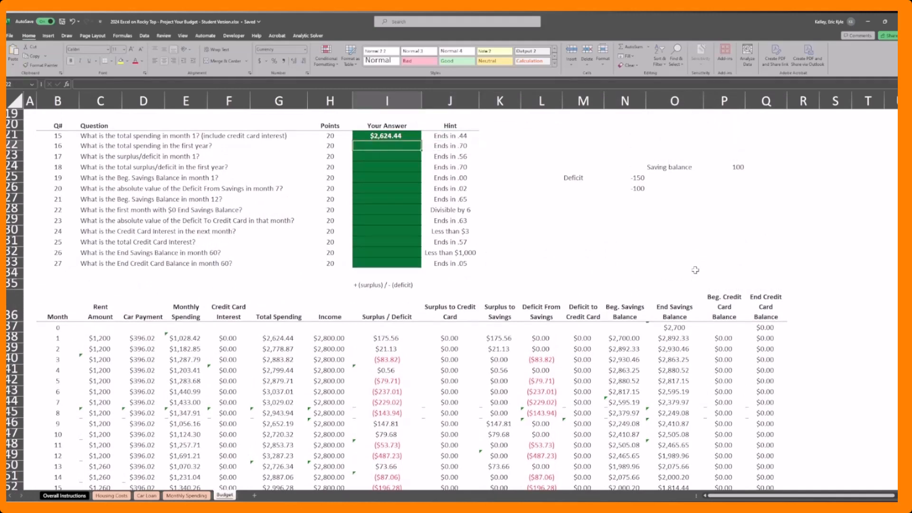
key(Left)
key(Right)
text(=sum()
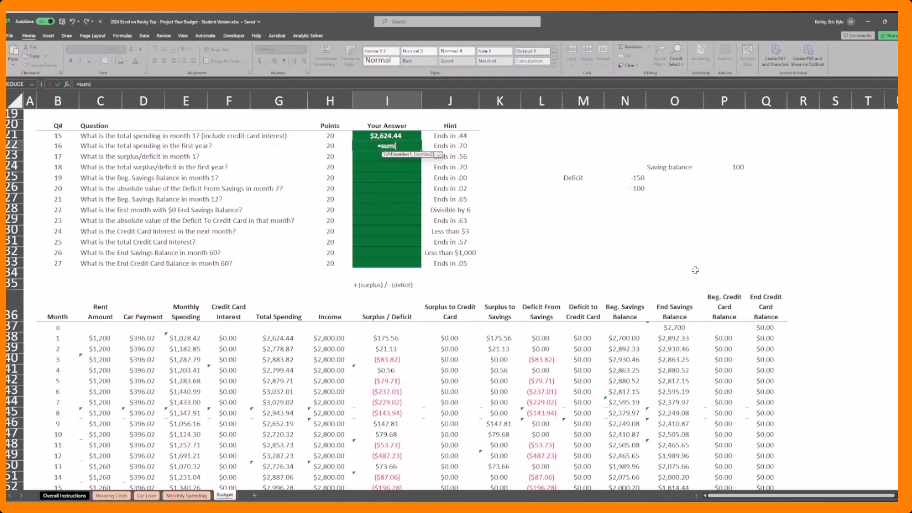
key(Down)
key(Down)
key(Down)
key(Down)
key(Down)
key(Down)
key(Down)
key(Down)
key(Down)
key(Down)
key(Down)
key(Down)
key(Down)
key(Down)
key(Down)
key(Down)
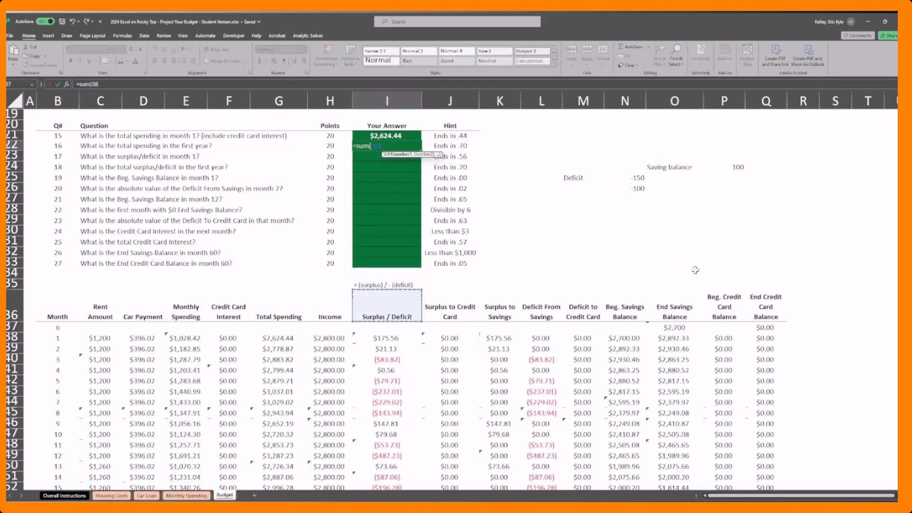
key(Left)
key(Left)
key(shift+Down)
key(shift+Down)
key(shift+Down)
key(shift+Down)
key(shift+Down)
key(shift+Down)
key(shift+Down)
key(shift+Down)
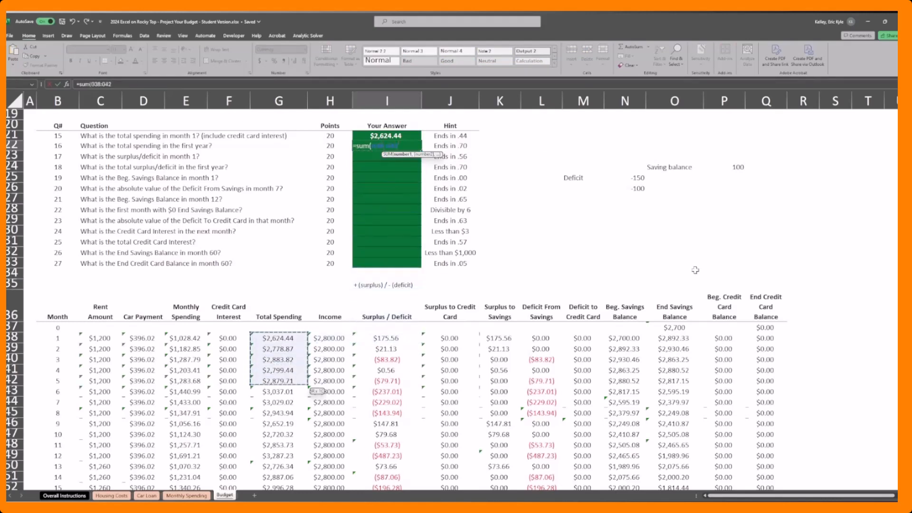
key(shift+Down)
key(shift+Down)
key(shift+Down)
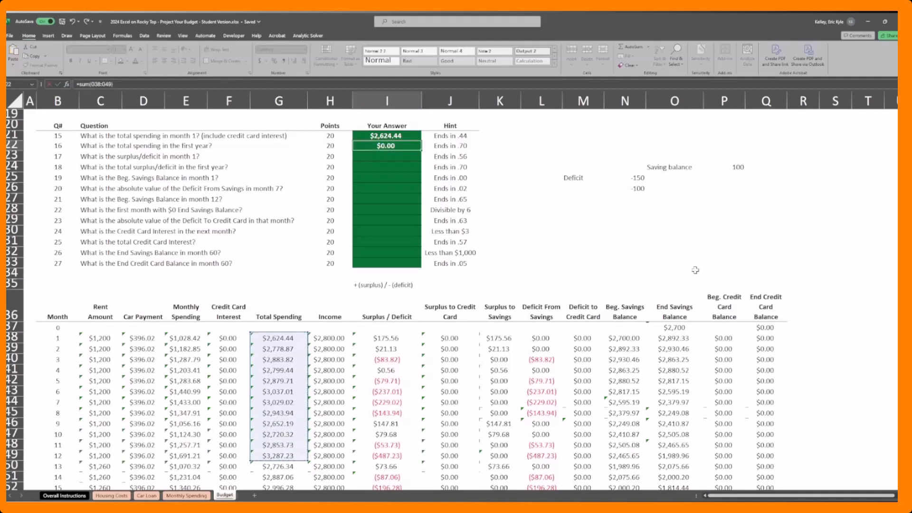
key(ctrl+Return)
key(Right)
key(Left)
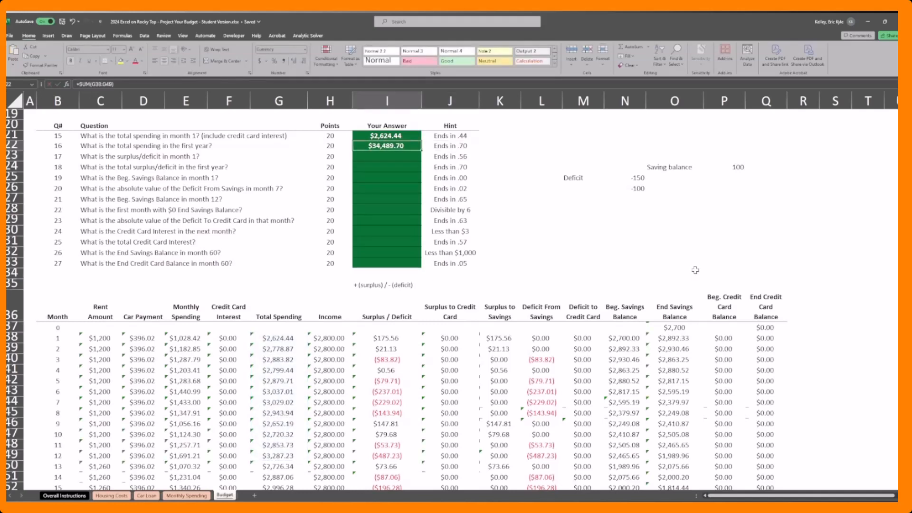
Step: Answer question 17 in I23 by linking to the month 1 Surplus / Deficit with =I38
key(Down)
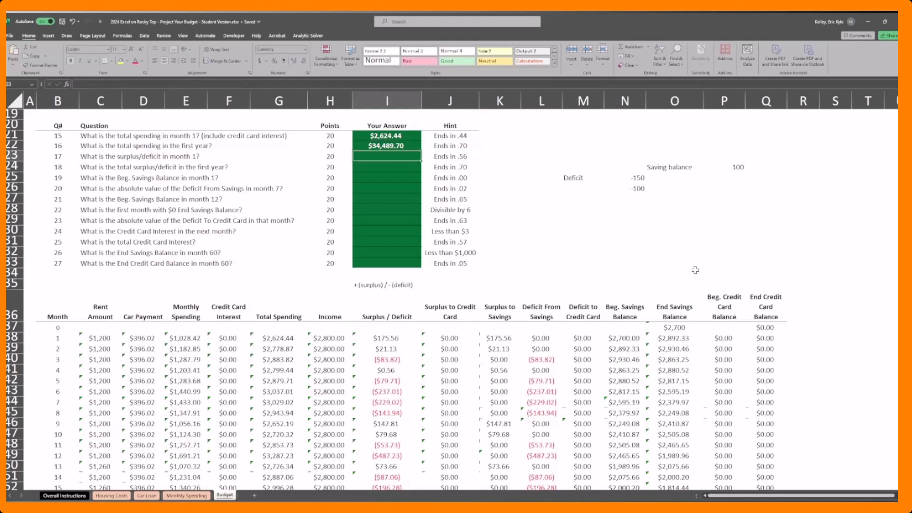
text(=)
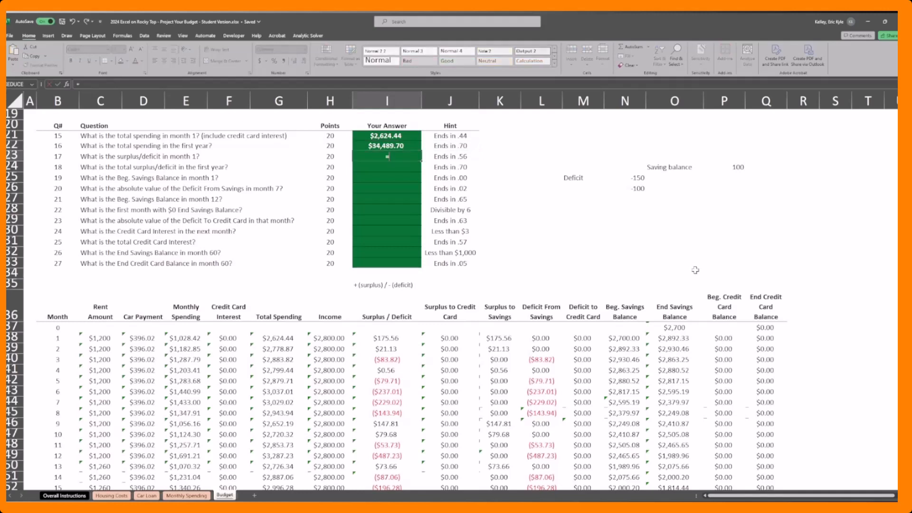
key(Down)
key(Down)
key(Down)
key(Down)
key(Down)
key(Down)
key(Down)
key(Down)
key(Down)
key(Down)
key(Down)
key(Down)
key(Down)
key(Down)
key(Down)
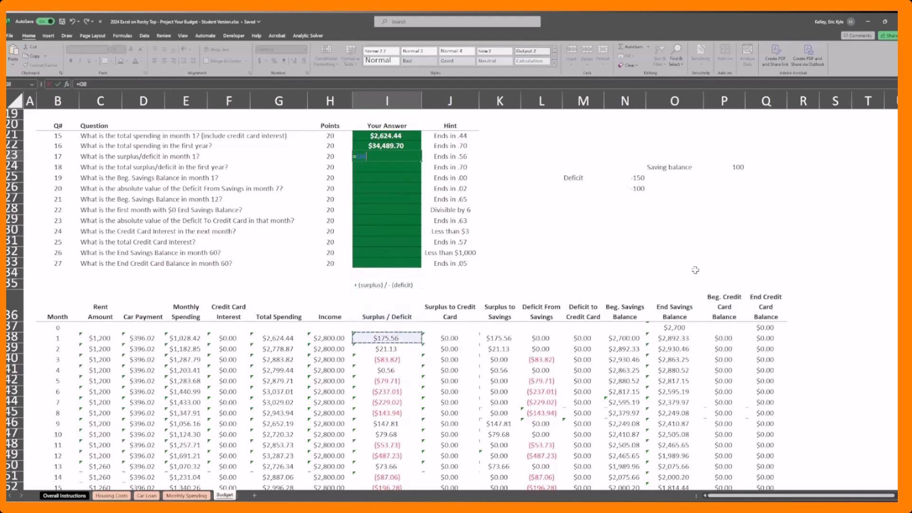
key(Return)
key(Up)
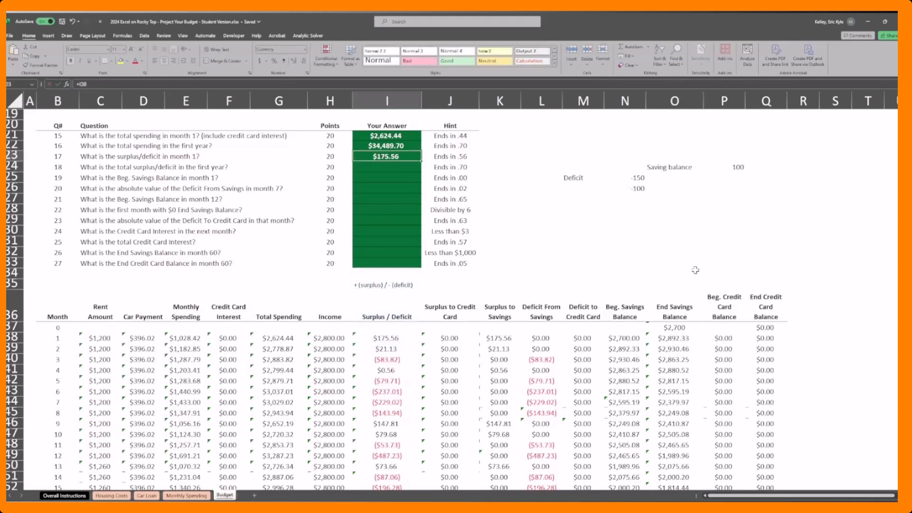
Step: Answer question 18 in I24 by totalling the first year's Surplus / Deficit with =SUM(I38:I49)
key(Down)
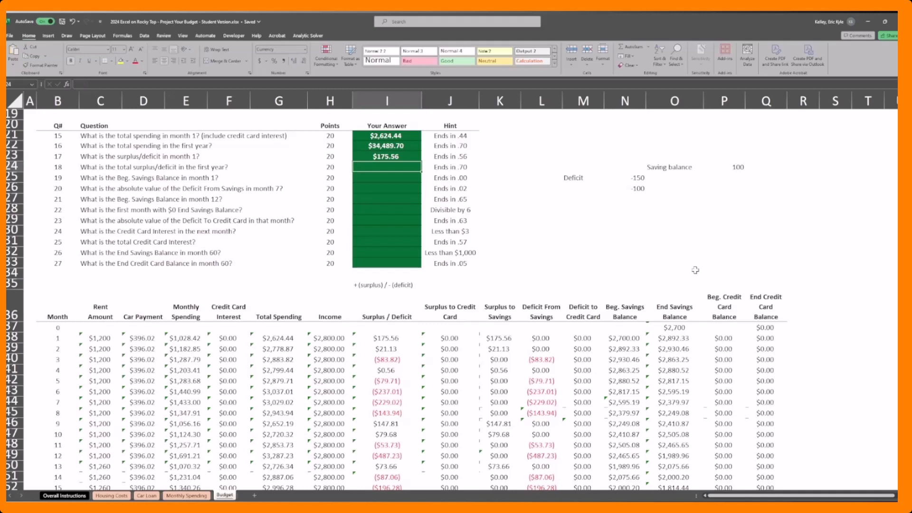
text(=sum()
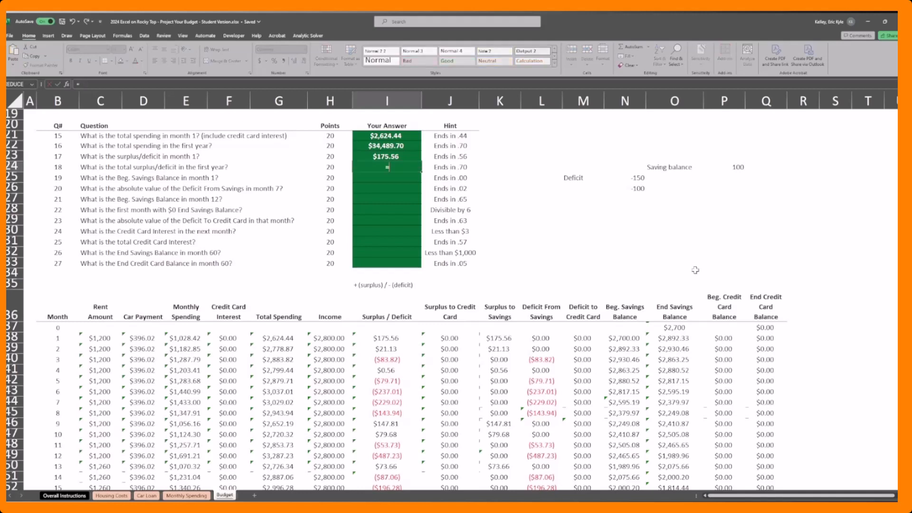
key(Down)
key(Down)
key(Down)
key(Down)
key(Down)
key(Down)
key(Down)
key(Down)
key(Down)
key(Down)
key(Down)
key(Down)
key(Down)
key(Down)
key(Down)
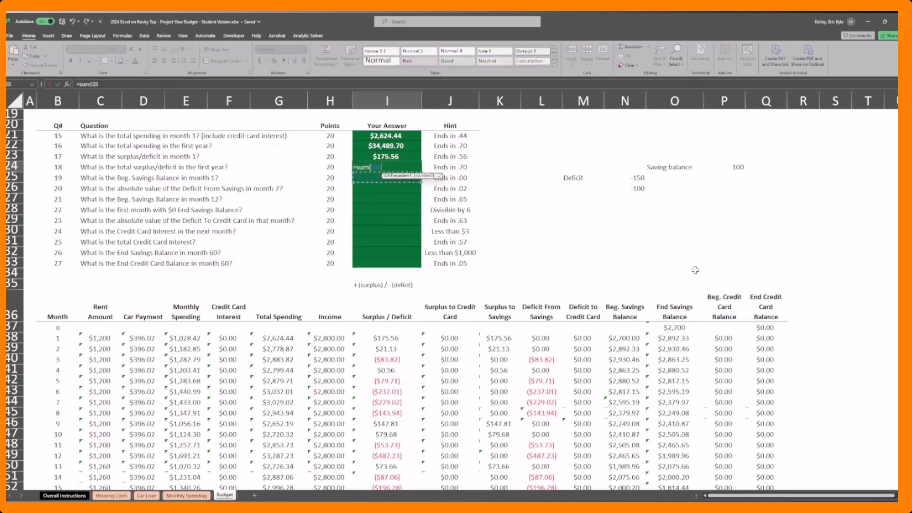
key(Up)
key(shift+Down)
key(shift+Down)
key(shift+Down)
key(shift+Down)
key(shift+Down)
key(shift+Down)
key(shift+Down)
key(shift+Down)
key(shift+Down)
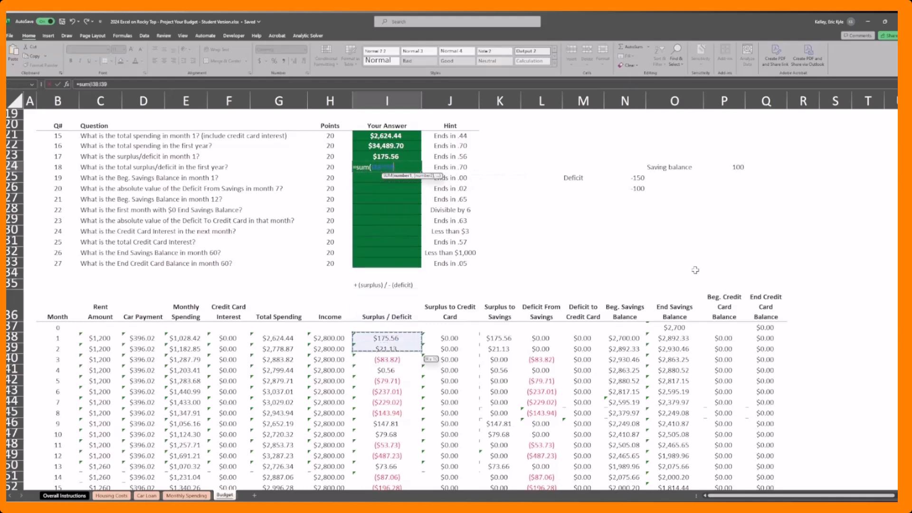
key(shift+Down)
key(shift+Down)
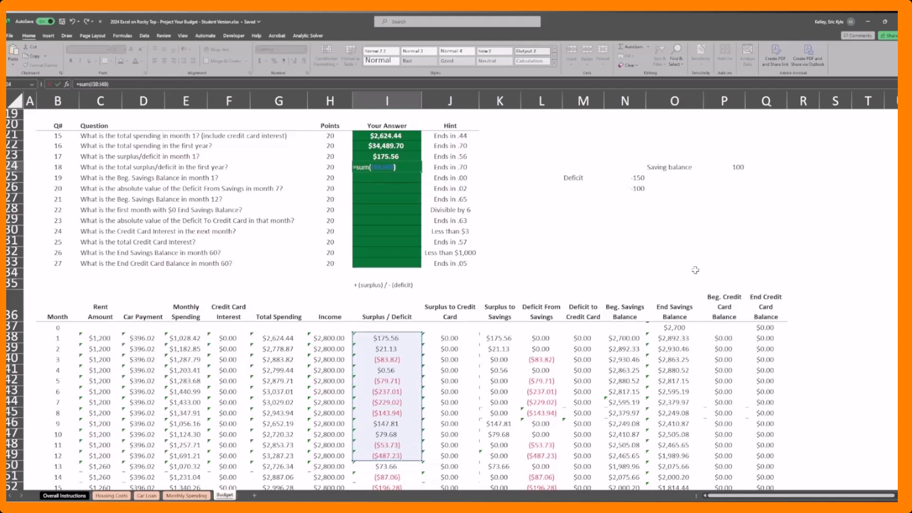
text())
key(Tab)
key(Left)
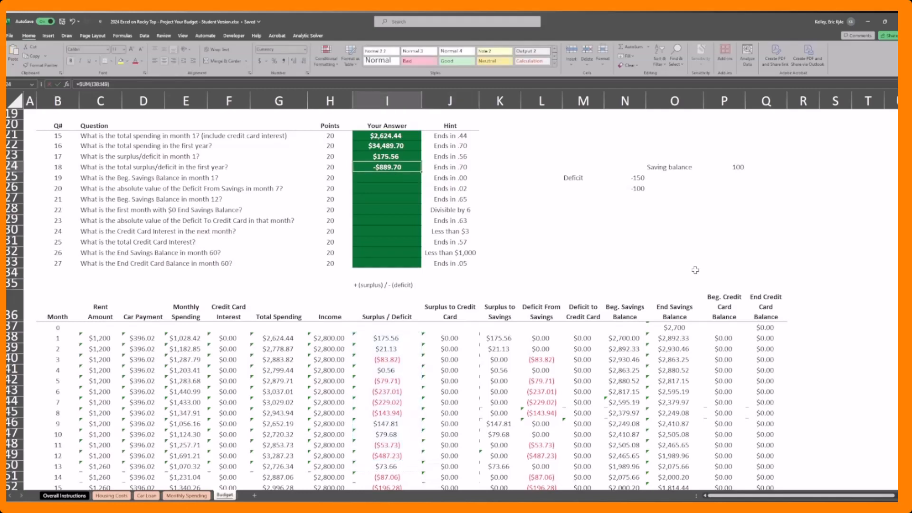
Step: Answer question 19 in I25 by linking to the month 1 Beg. Savings Balance with =N38
key(Down)
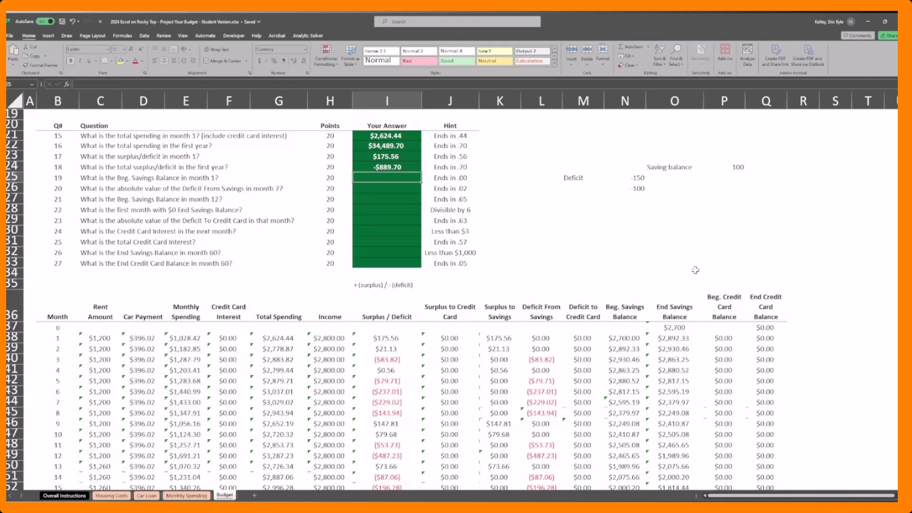
text(=)
key(Down)
key(Down)
key(Down)
key(Down)
key(Down)
key(Down)
key(Down)
key(Down)
key(Down)
key(Down)
key(Down)
key(Down)
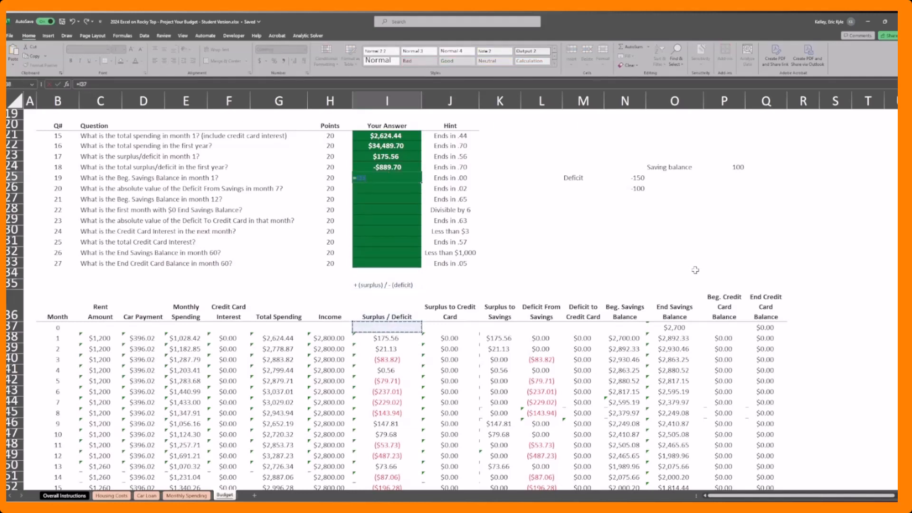
key(Down)
key(Right)
key(Right)
key(Right)
key(Right)
key(Right)
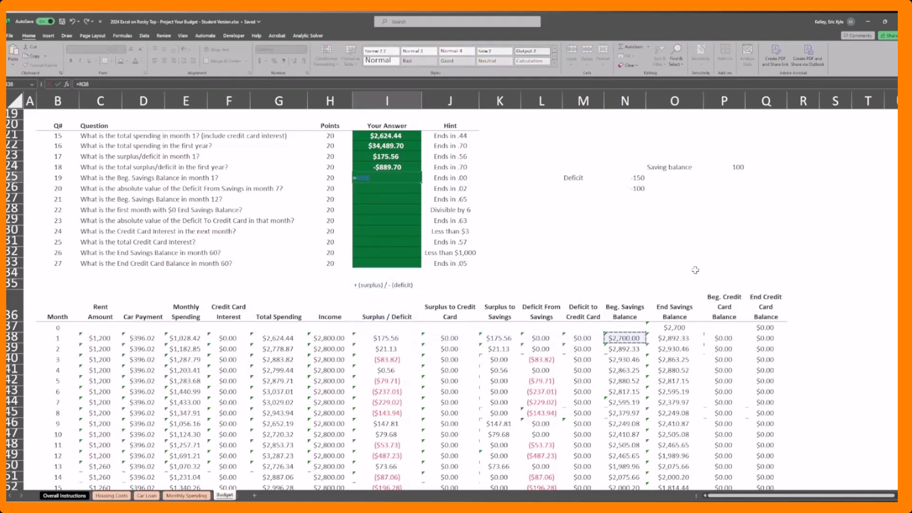
key(ctrl+Return)
Step: Answer question 20 in I26 with the absolute value of month 7's Deficit From Savings, =ABS(L44)
key(Down)
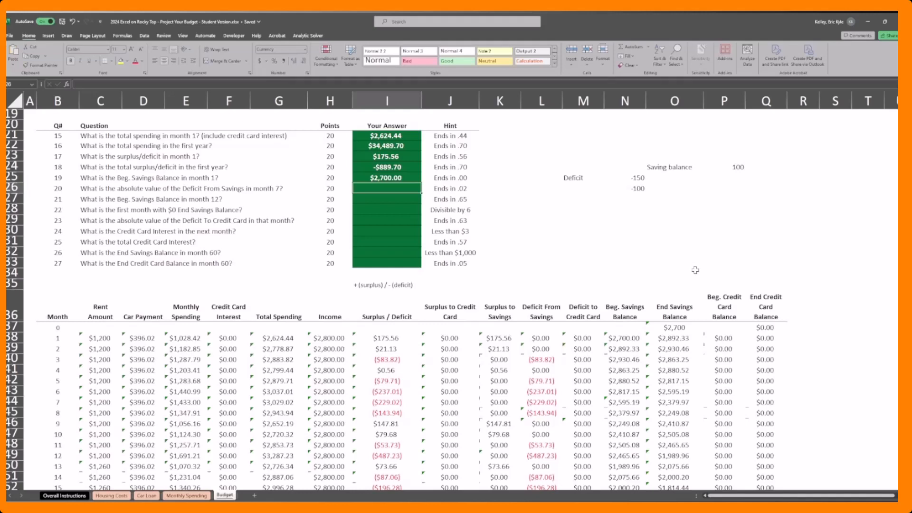
text(=abs()
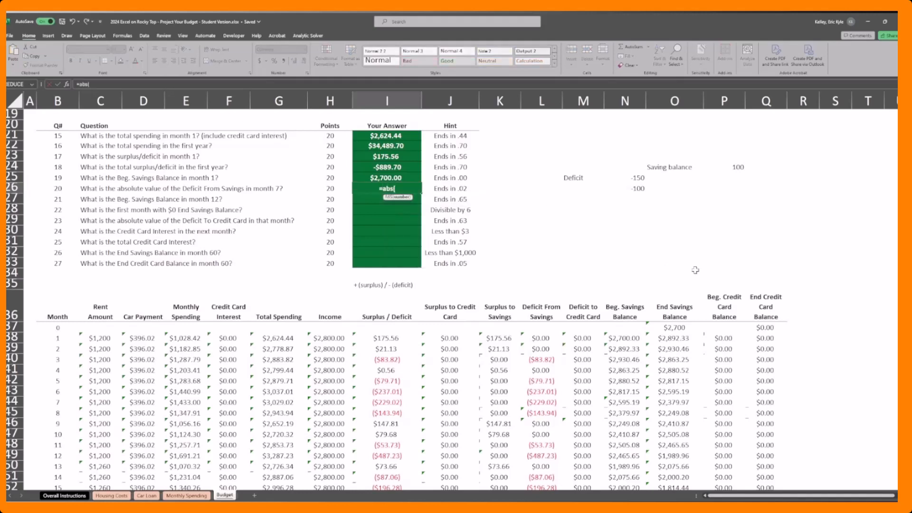
key(Down)
key(Down)
key(Down)
key(Down)
key(Down)
key(Down)
key(Down)
key(Down)
key(Down)
key(Down)
key(Down)
key(Down)
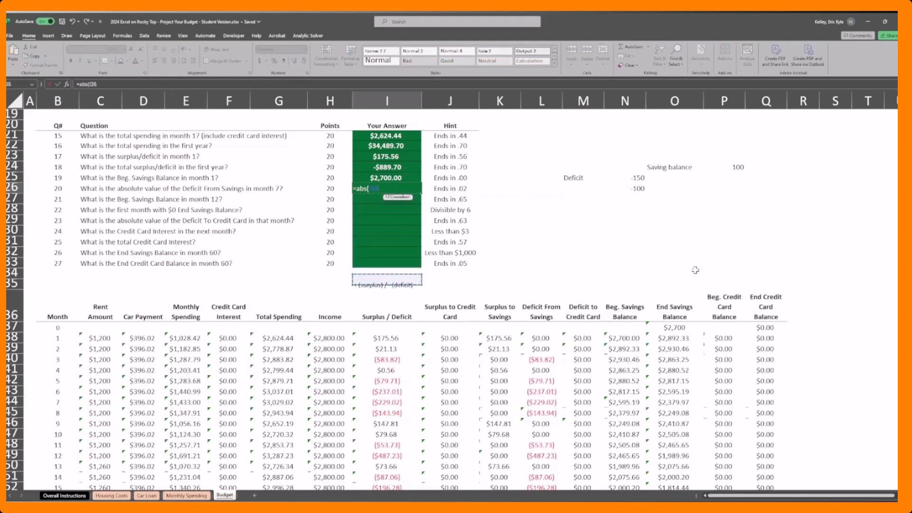
key(Right)
key(Right)
key(Right)
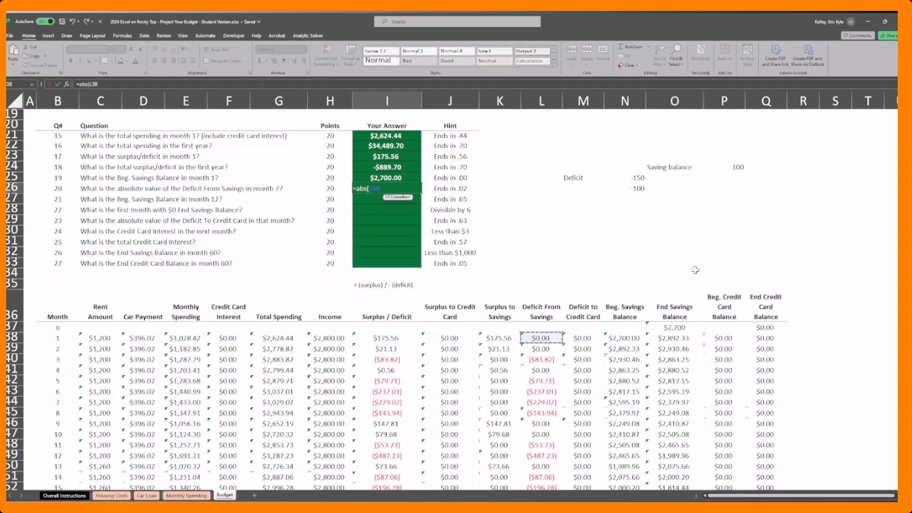
key(Down)
key(Down)
key(Down)
key(Down)
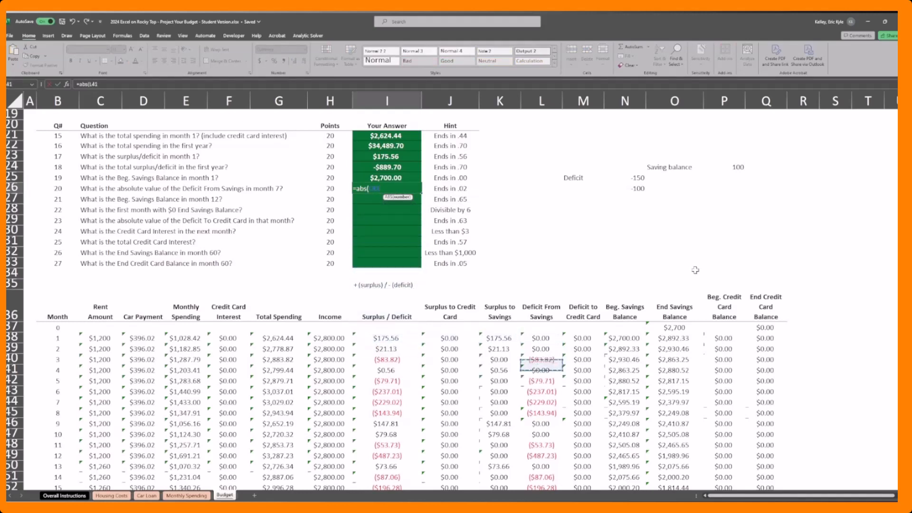
key(Down)
key(Down)
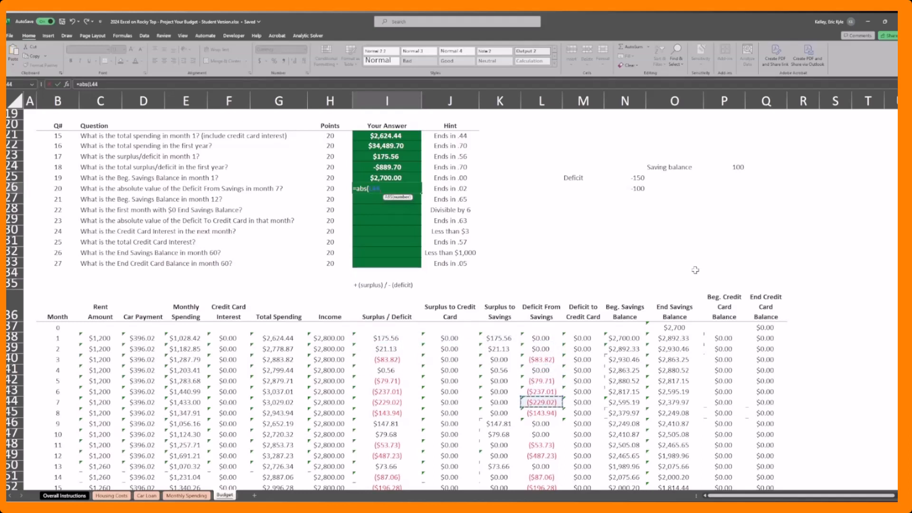
text())
key(ctrl+Return)
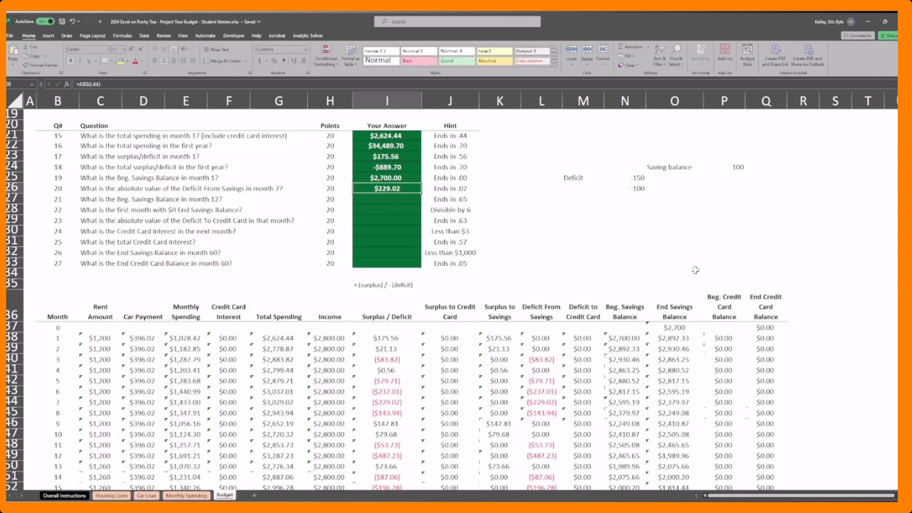
Step: Answer question 21 in I27 by linking to the month 12 Beg. Savings Balance with =N49
key(Down)
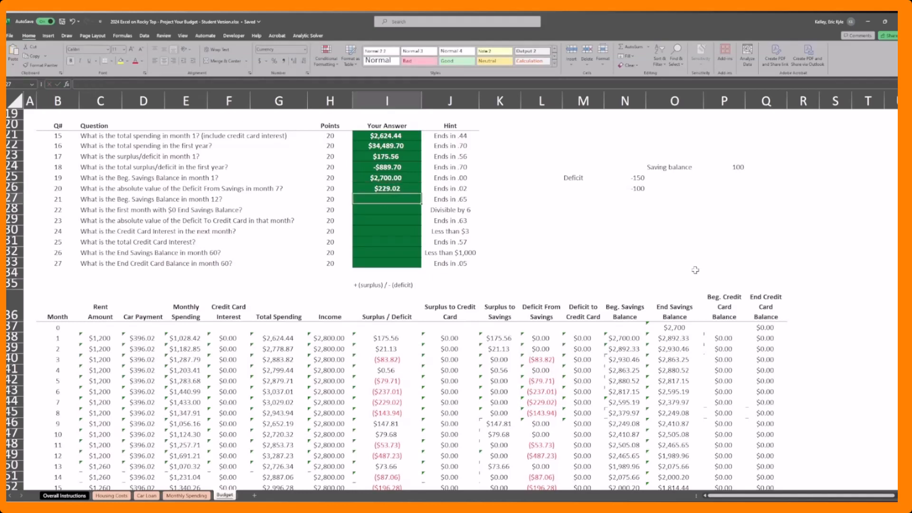
text(=)
key(Down)
key(Down)
key(Down)
key(Down)
key(Down)
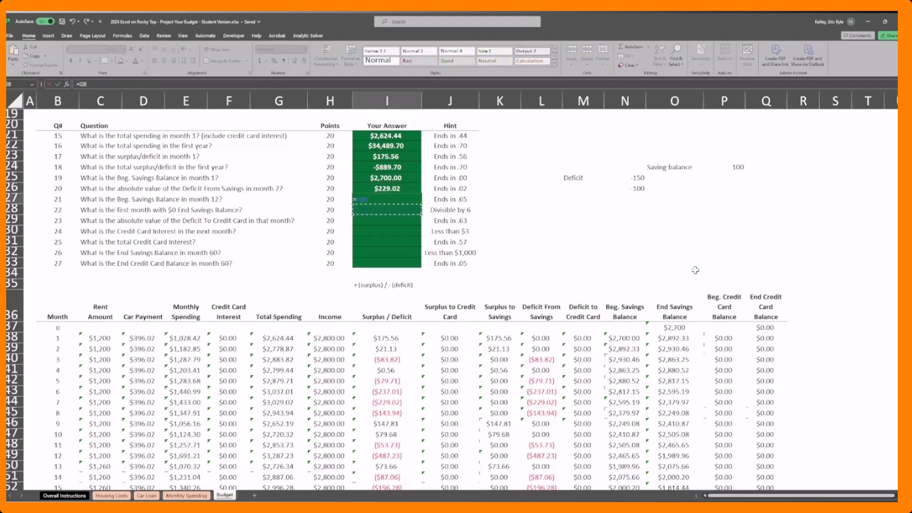
key(Down)
key(Down)
key(Down)
key(Down)
key(Down)
key(Down)
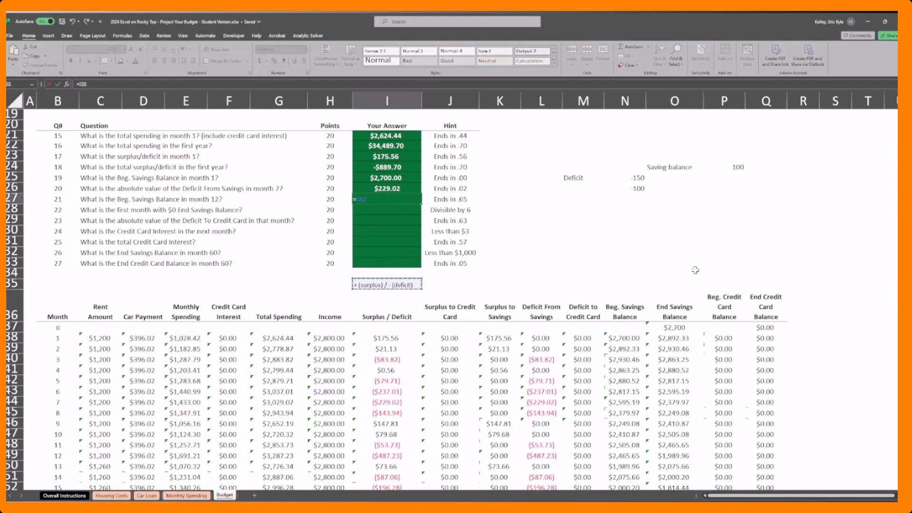
key(Right)
key(Right)
key(Right)
key(Right)
key(Right)
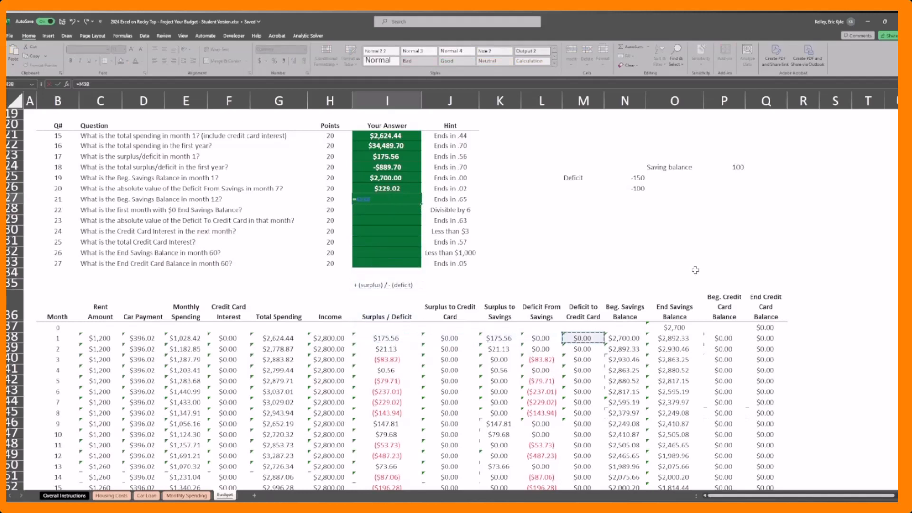
key(Down)
key(Up)
key(Down)
key(Down)
key(Down)
key(Down)
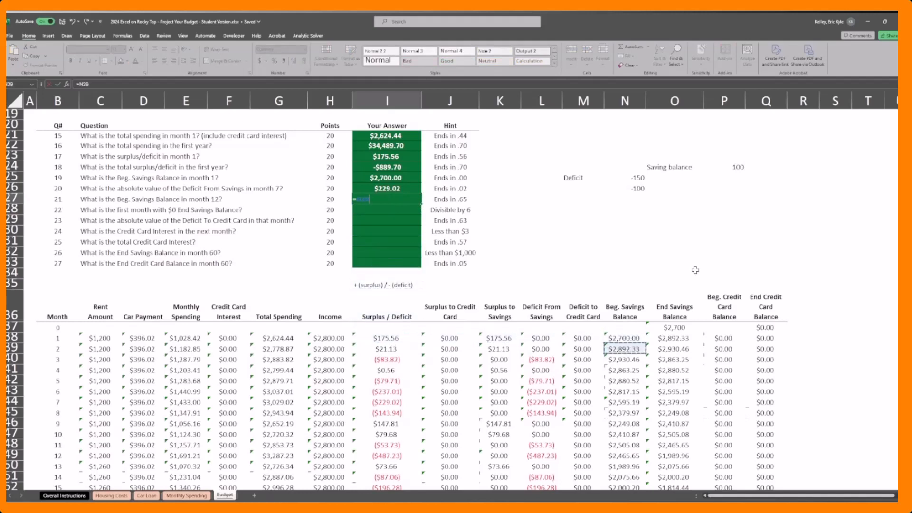
key(Down)
key(Down)
key(Down)
key(Down)
key(Down)
key(Down)
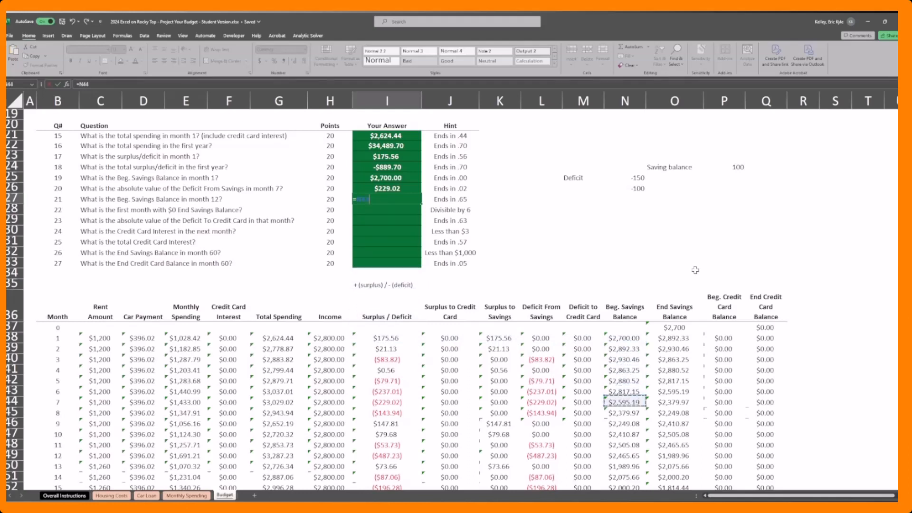
key(Down)
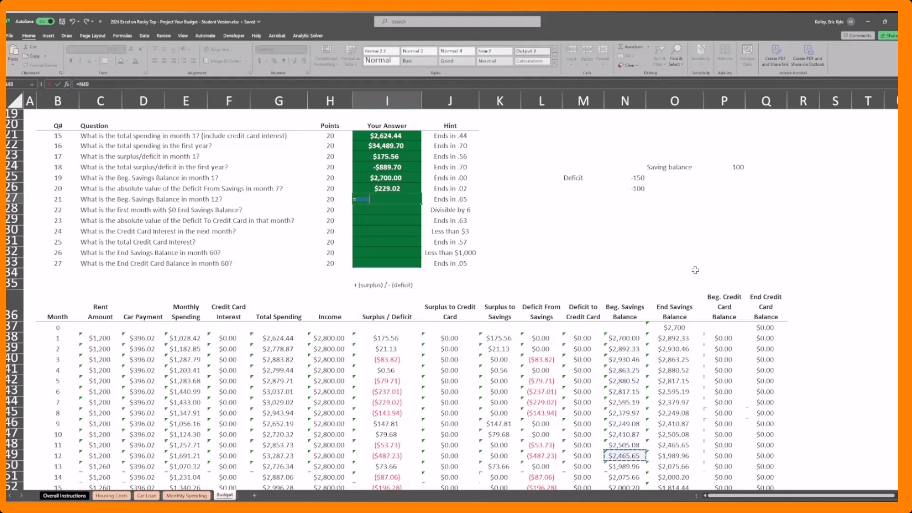
key(ctrl+Return)
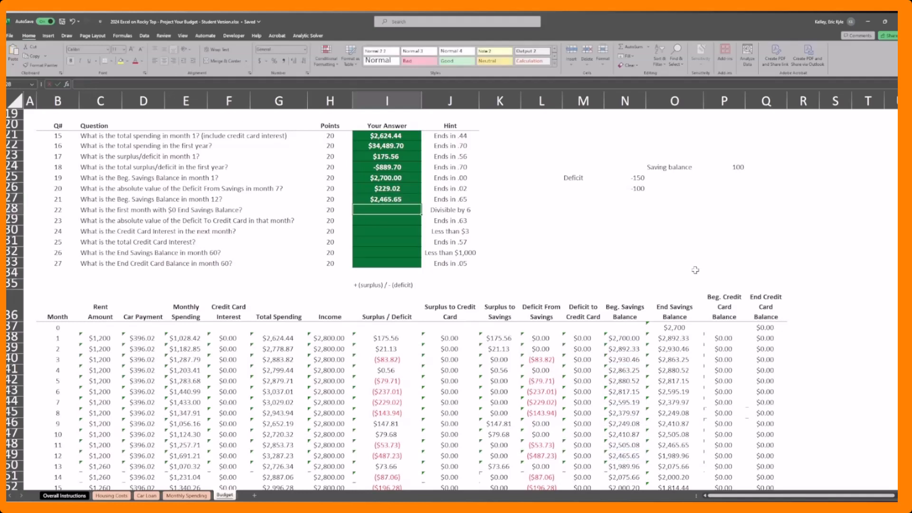
Step: Begin question 22's answer in I28 with an XLOOKUP that searches for 0 in the End Savings Balance range O38:O97
key(Down)
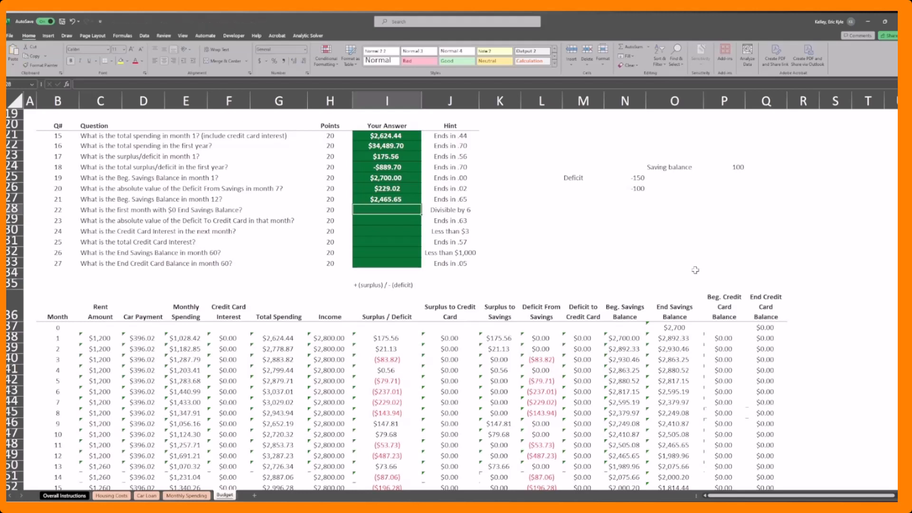
text(=xl)
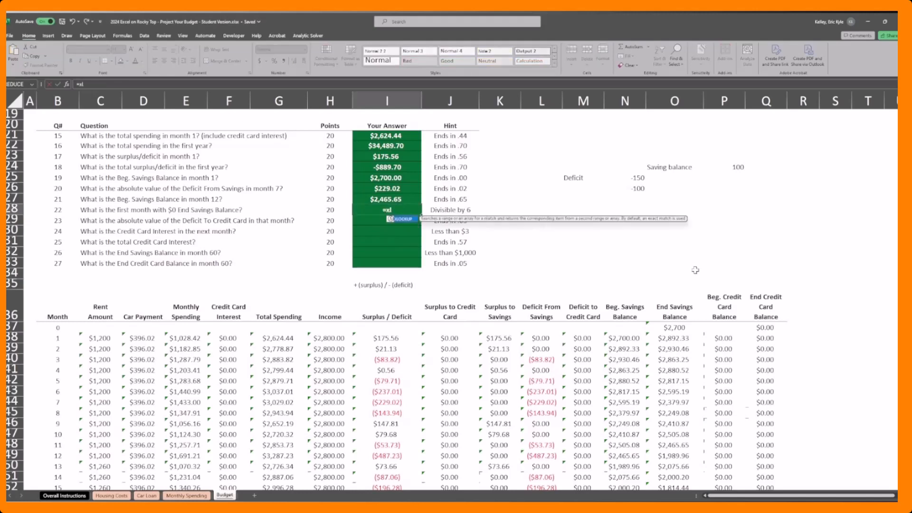
text(ookup()
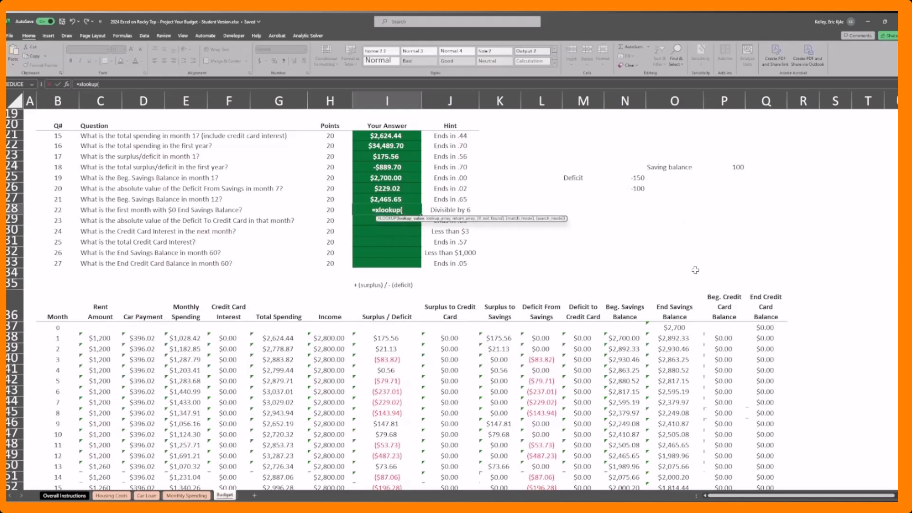
text(0)
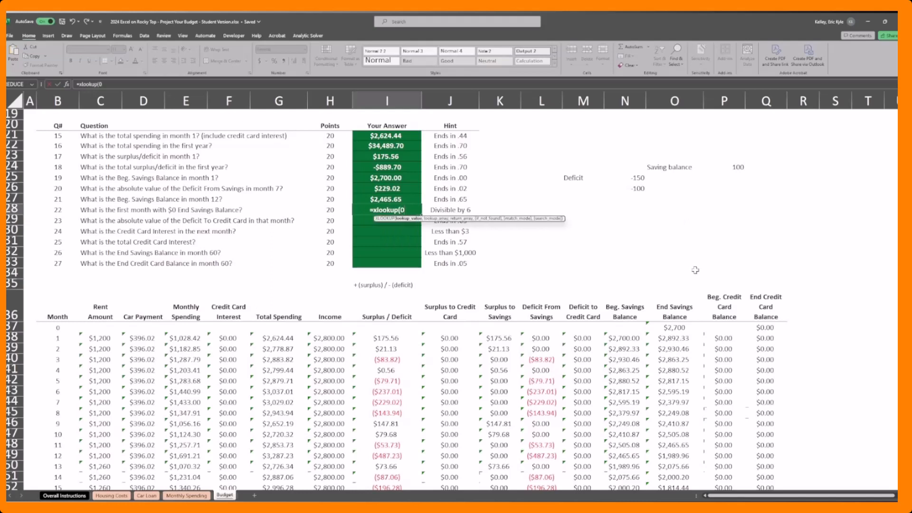
text(,)
key(Down)
key(Down)
key(Down)
key(Down)
key(Down)
key(Down)
key(Down)
key(Down)
key(Down)
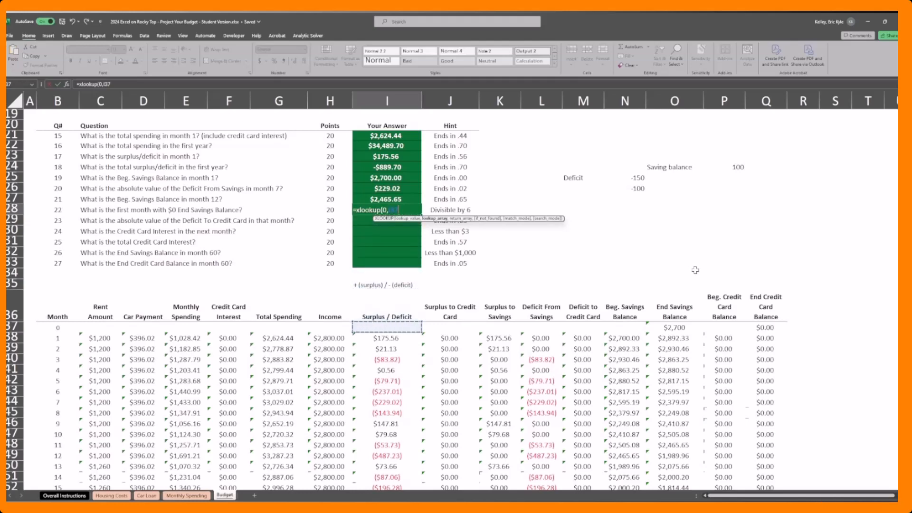
key(Up)
key(Right)
key(Right)
key(Right)
key(Right)
key(Right)
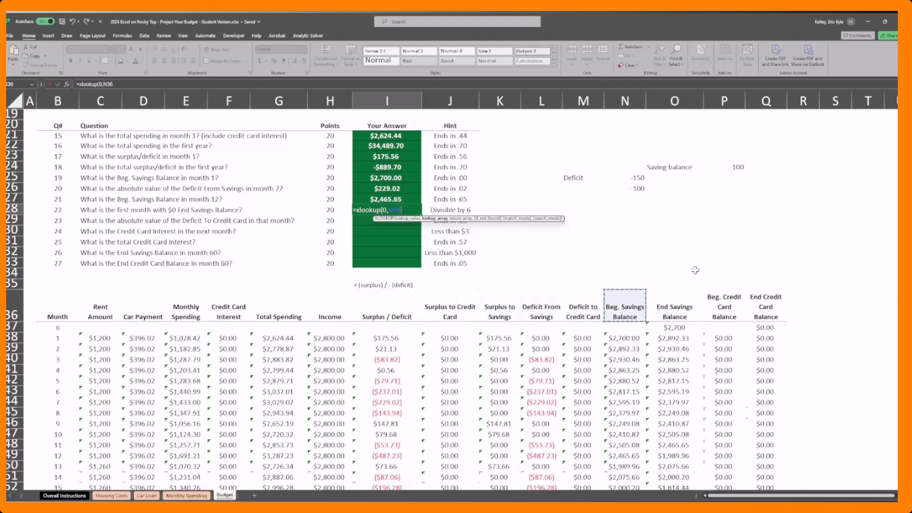
key(Right)
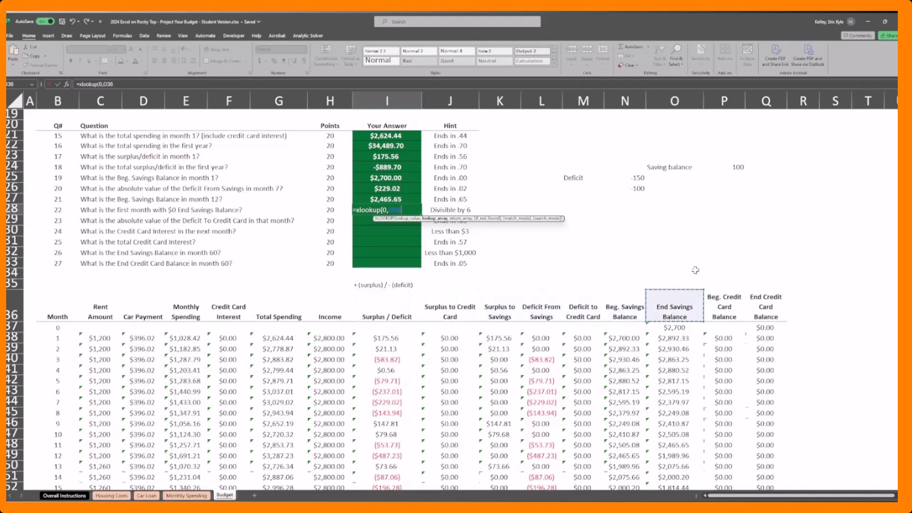
key(ctrl+shift+Down)
text(,)
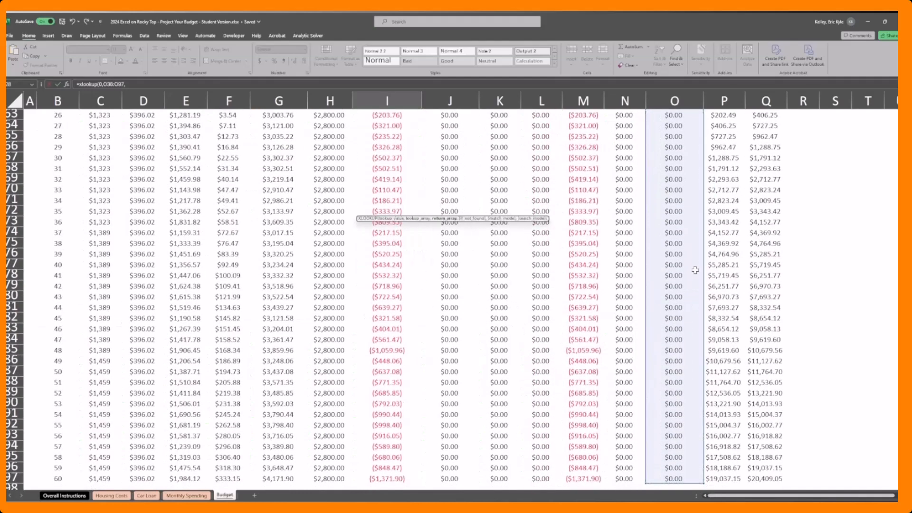
Step: Complete question 22's XLOOKUP with the Month column B38:B97 as the return array
key(Left)
key(Left)
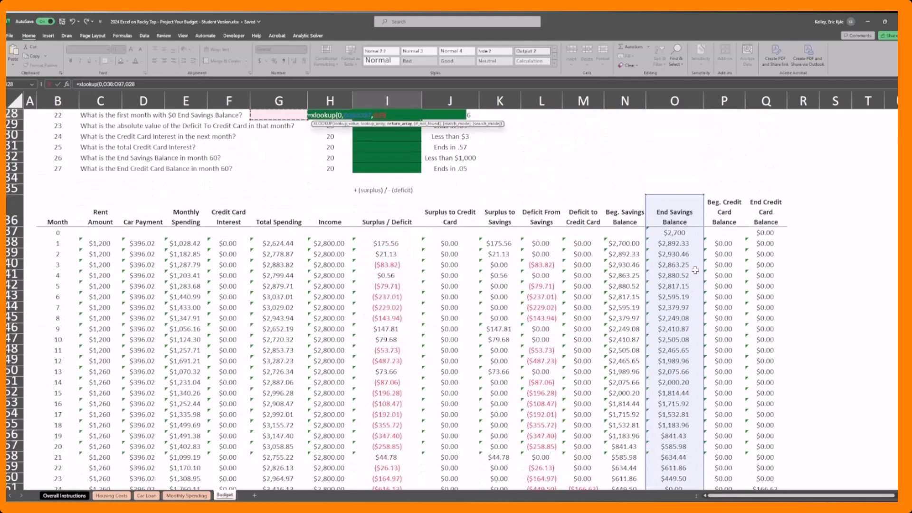
key(Left)
key(Left)
key(Left)
key(Left)
key(Left)
key(Down)
key(Down)
key(Down)
key(Down)
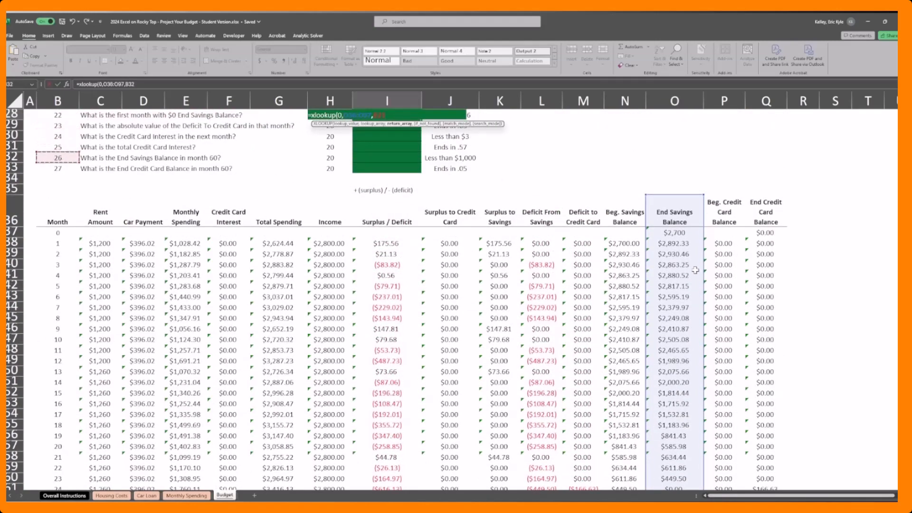
key(Down)
key(Down)
key(Down)
key(Down)
key(Down)
key(ctrl+shift+Down)
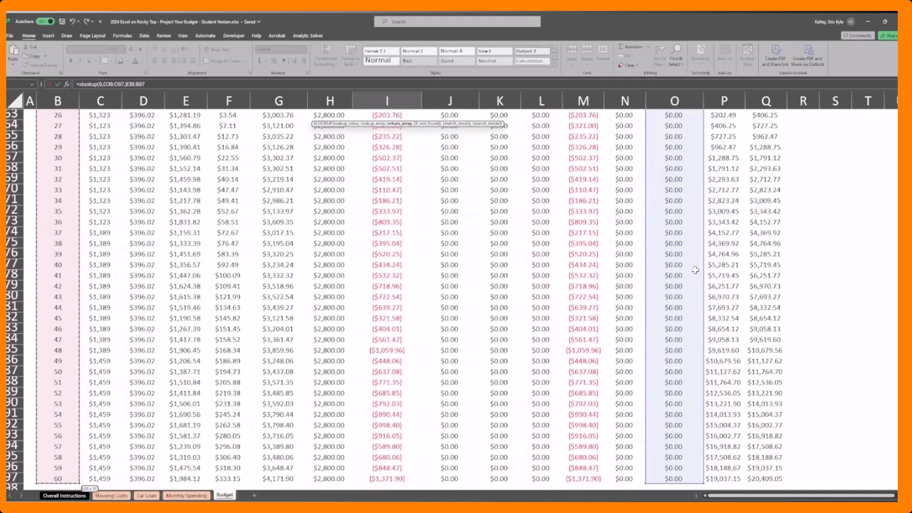
key(Return)
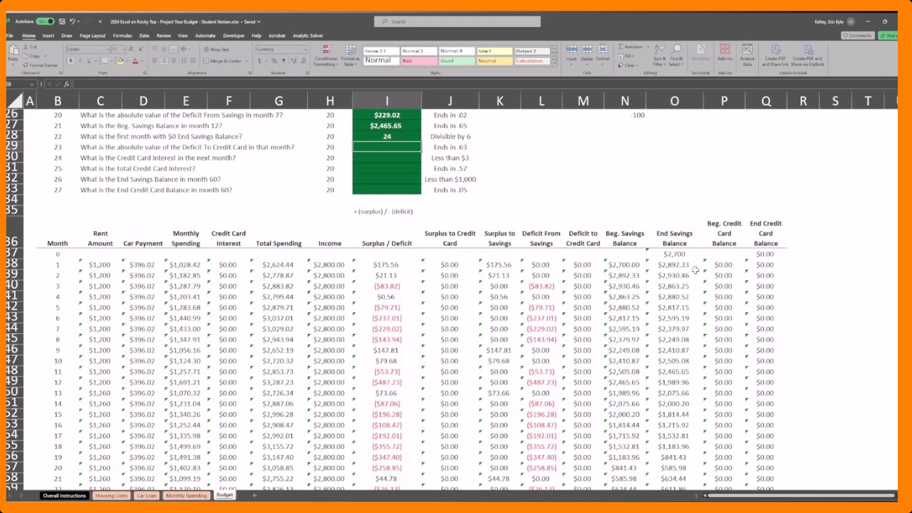
Step: Begin question 23's answer in I29 with an INDEX function over the Deficit to Credit Card column M38:M97
text(=)
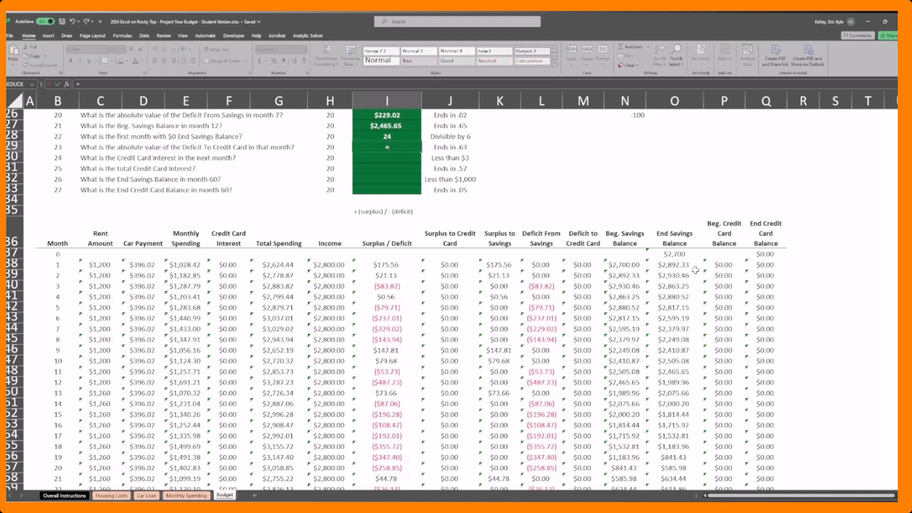
text(ind)
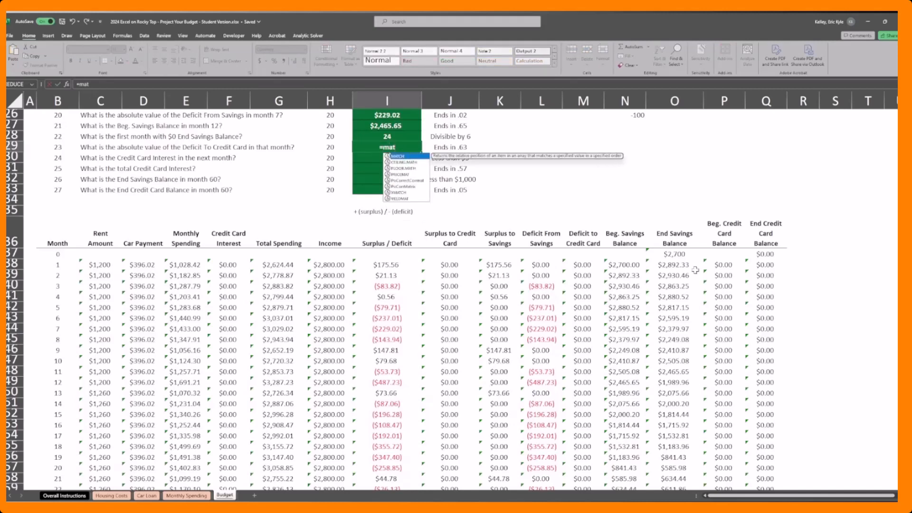
key(BackSpace)
key(BackSpace)
key(BackSpace)
text(ind)
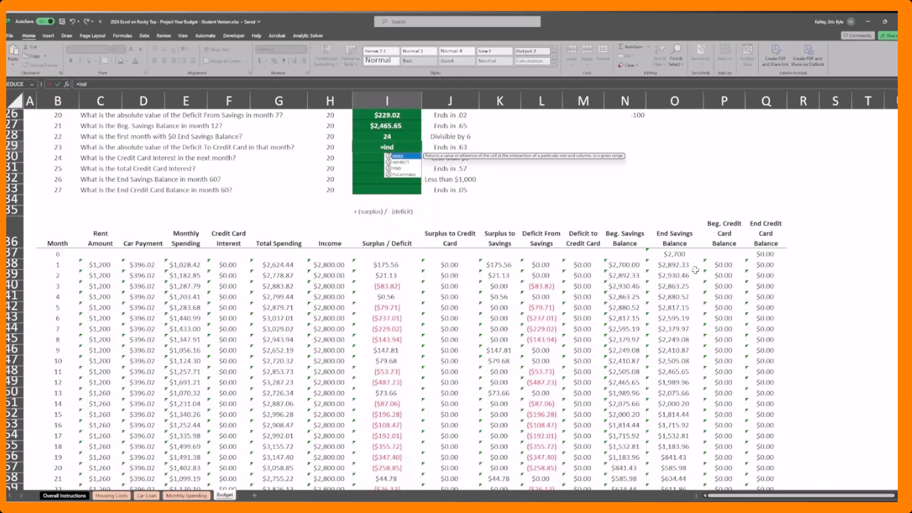
text(ex()
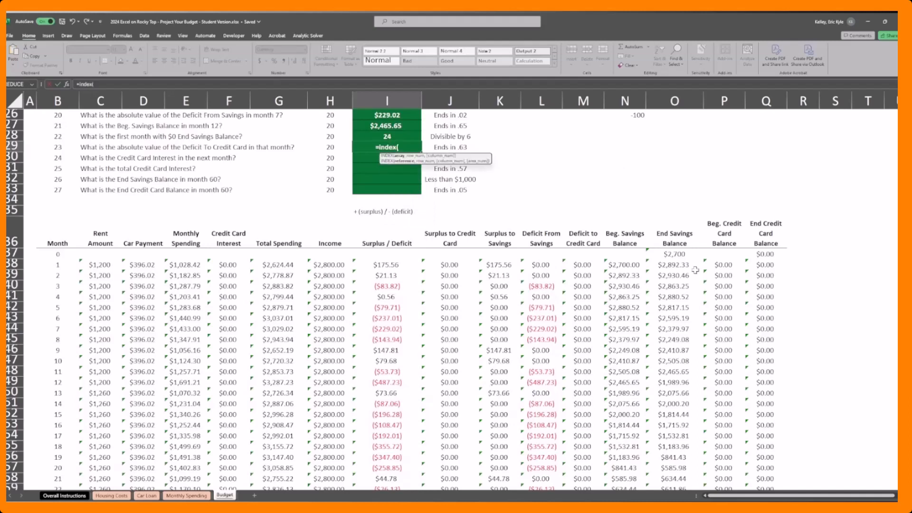
key(Down)
key(Down)
key(Down)
key(Down)
key(Down)
key(Down)
key(Down)
key(Down)
key(Down)
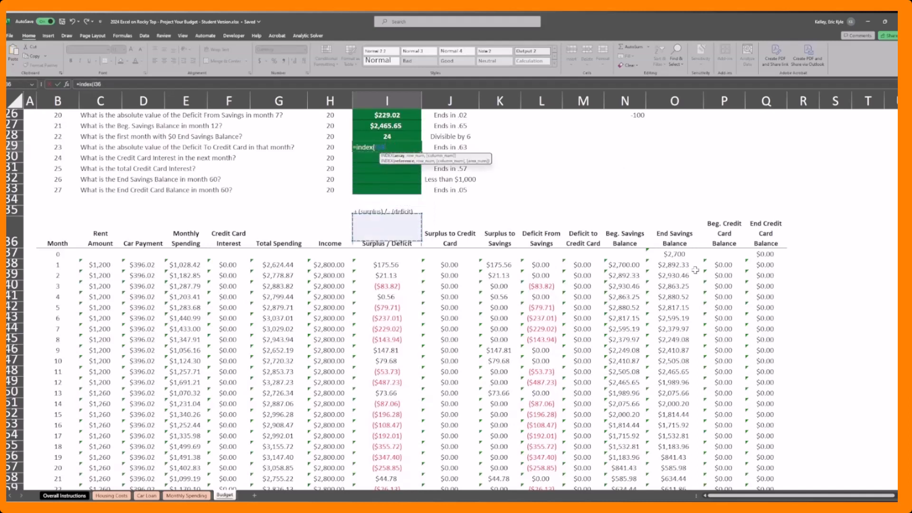
key(Right)
key(Right)
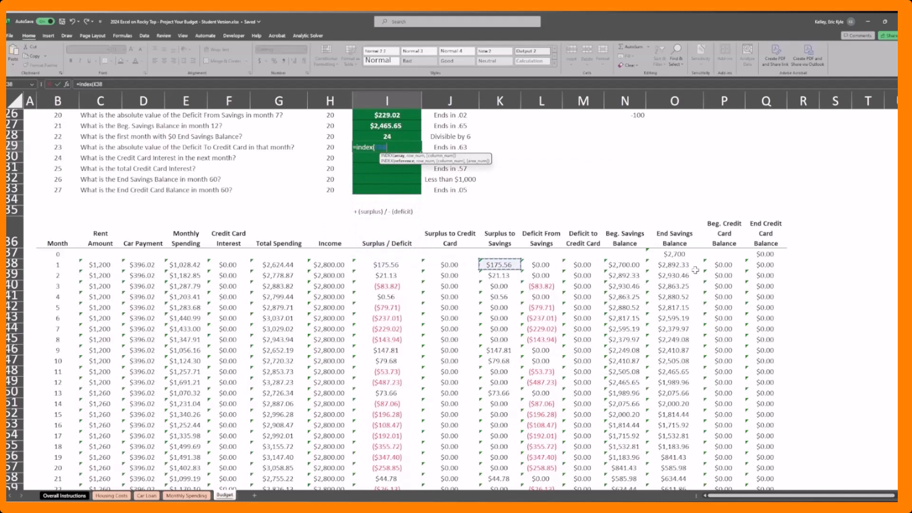
key(Left)
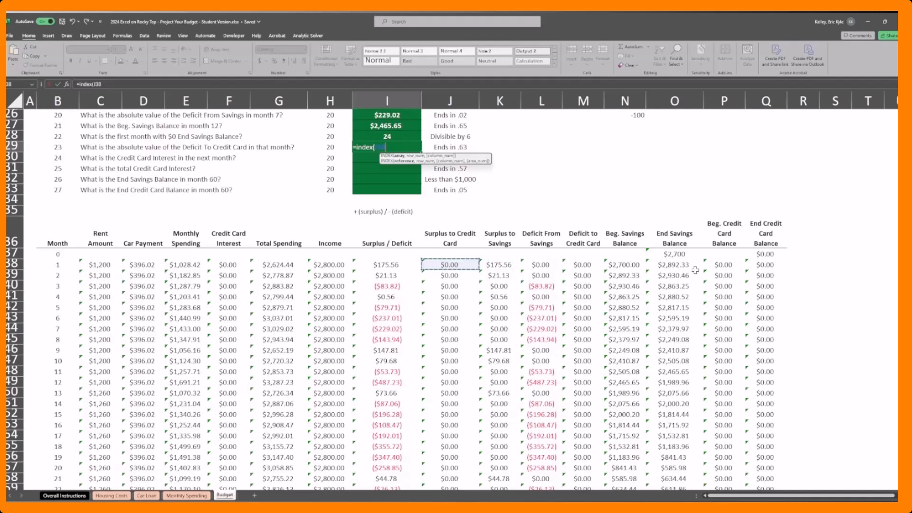
key(Right)
key(Right)
key(Right)
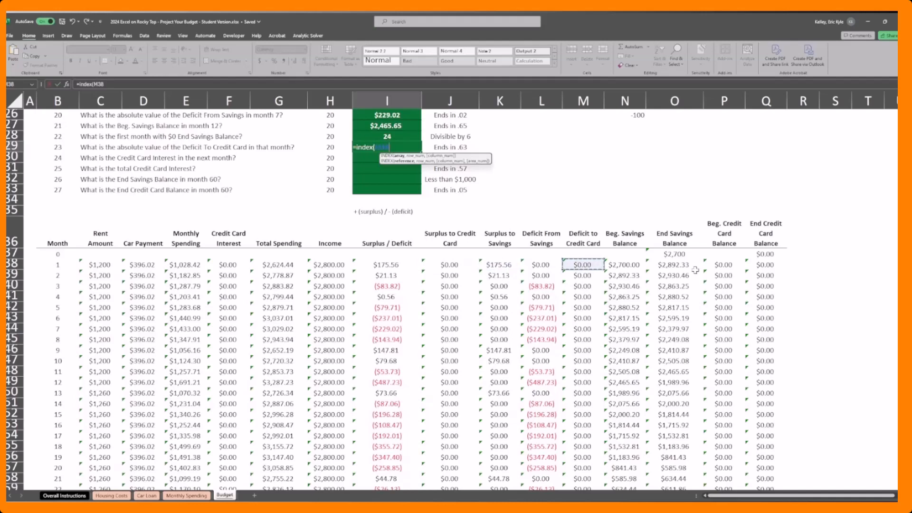
key(ctrl+shift+Down)
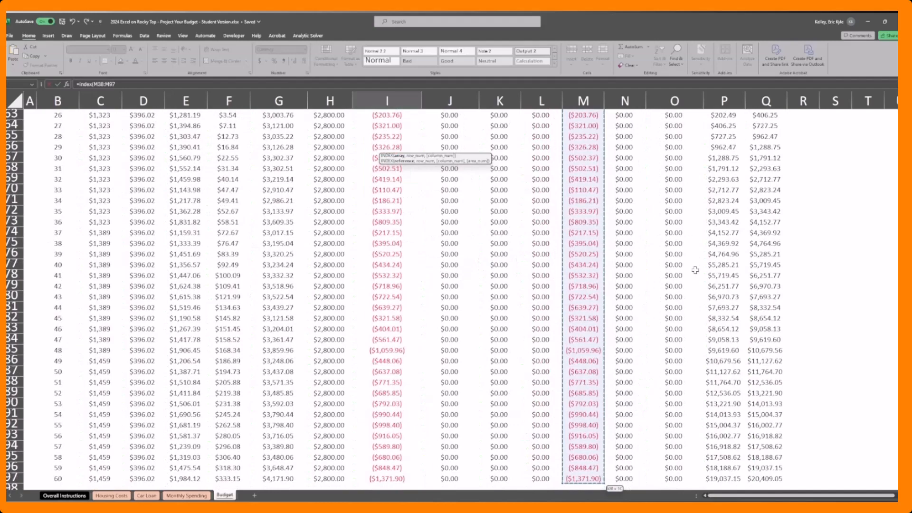
Step: Complete question 23's INDEX formula with the month in I28 as the row number
text(,)
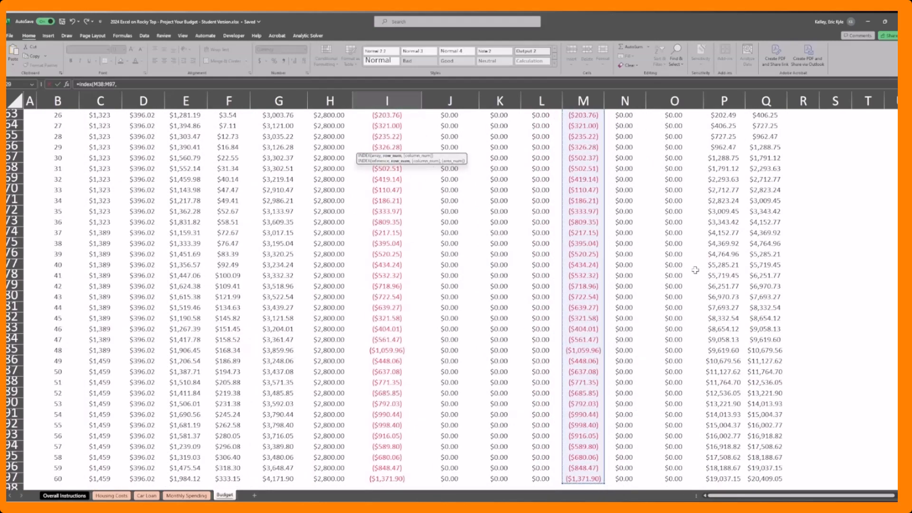
key(Up)
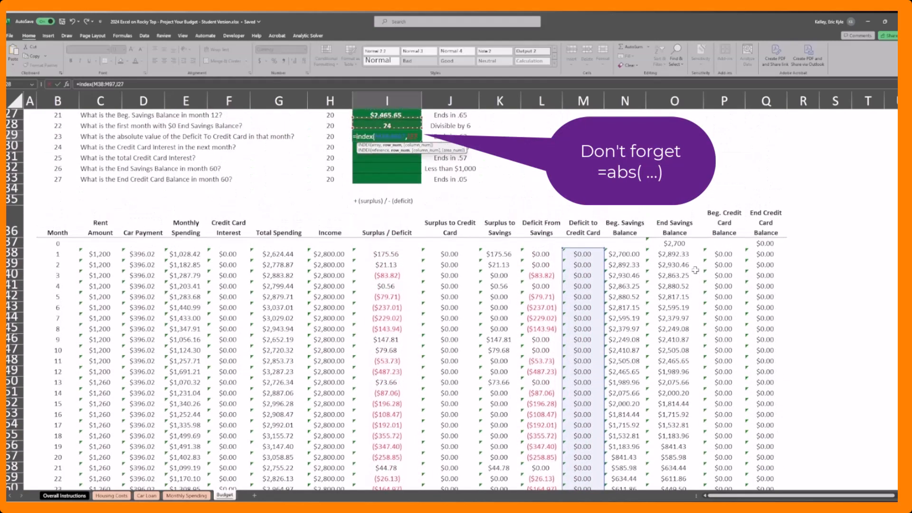
text())
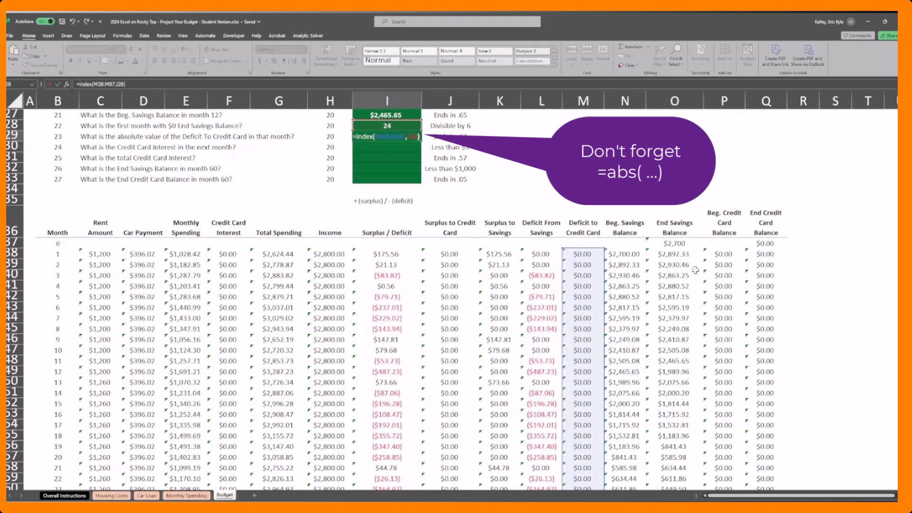
key(ctrl+Return)
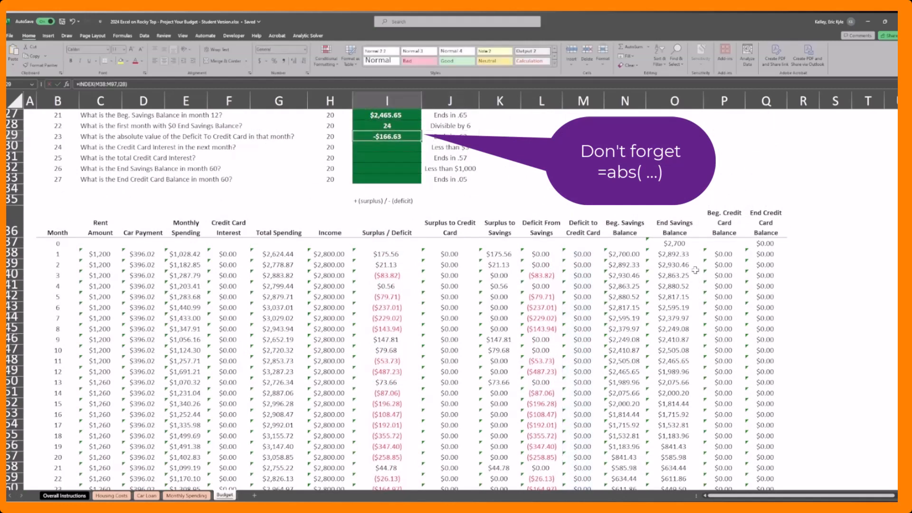
Step: Begin question 24's answer in I30 with an INDEX function over the Credit Card Interest column F38:F97
key(Down)
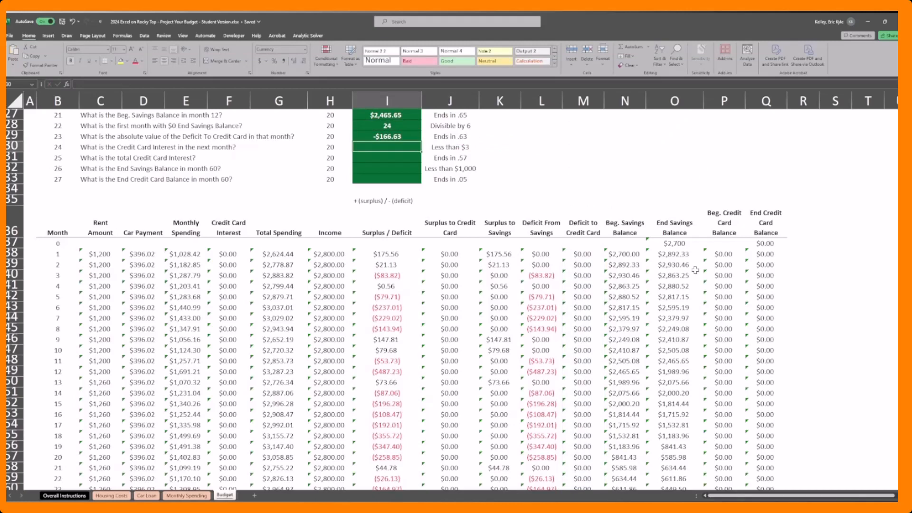
text(=index()
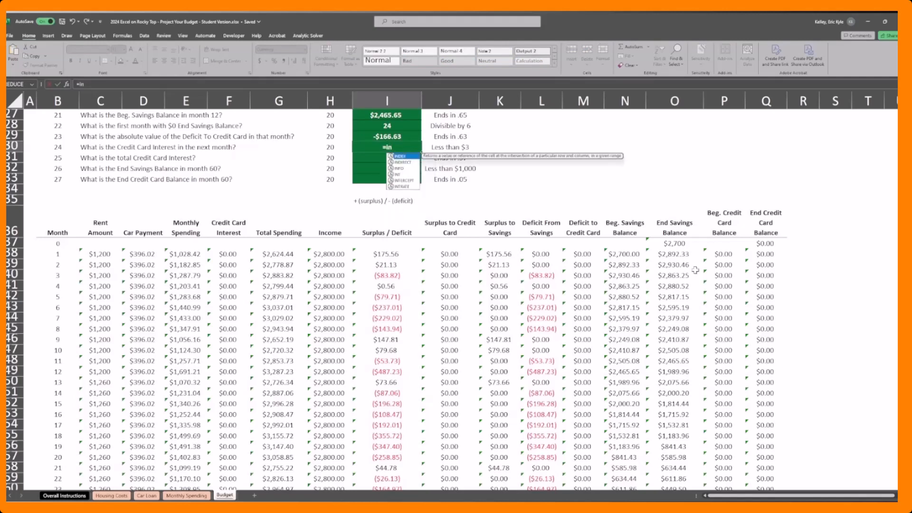
key(Down)
key(Down)
key(Down)
key(Down)
key(Down)
key(Down)
key(Down)
key(Down)
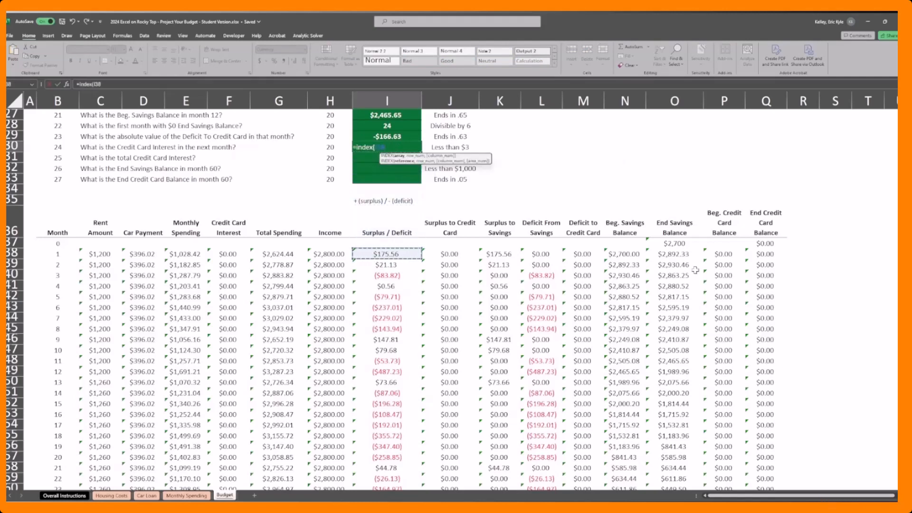
key(Left)
key(Left)
key(Left)
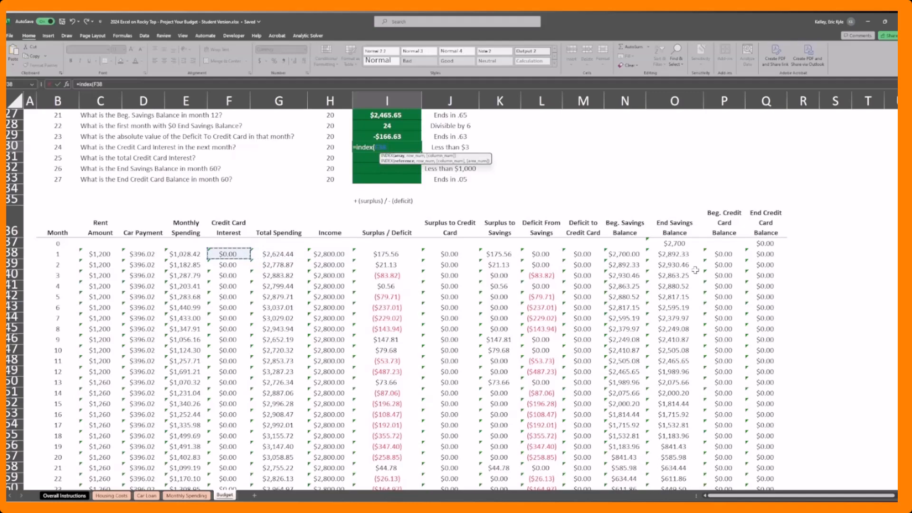
key(ctrl+shift+Down)
text(,)
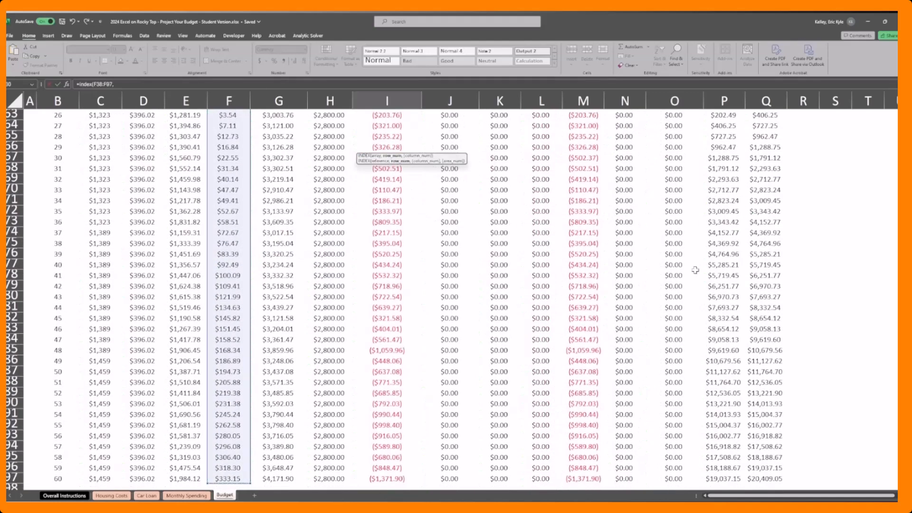
Step: Complete question 24's INDEX formula with I28+1 as the row number, for the following month
key(Up)
key(Up)
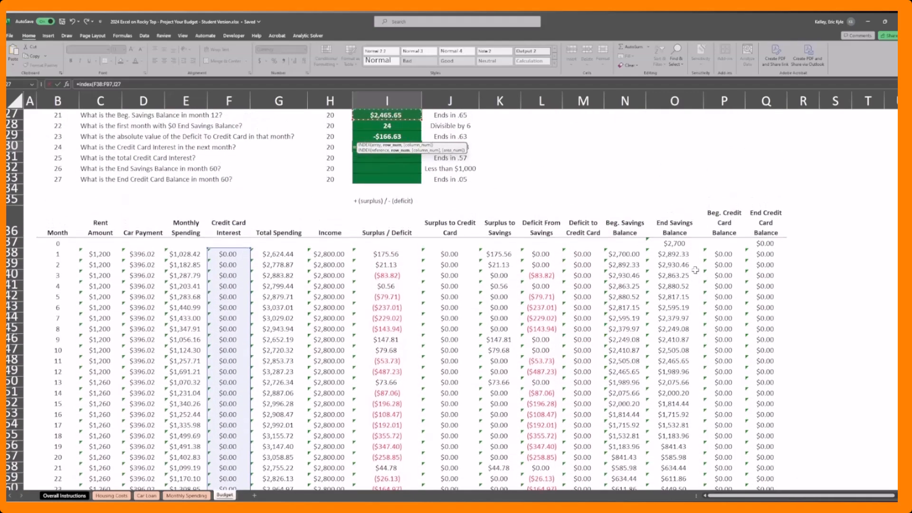
text(+)
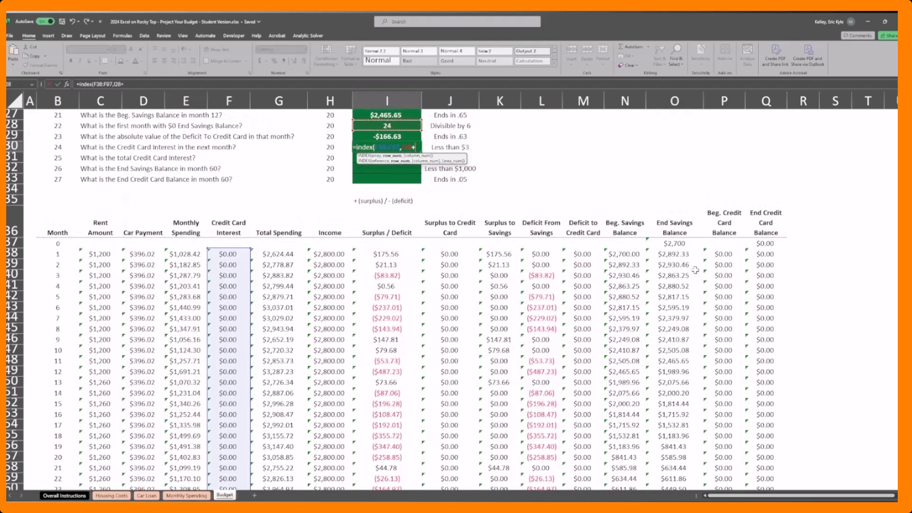
text(1))
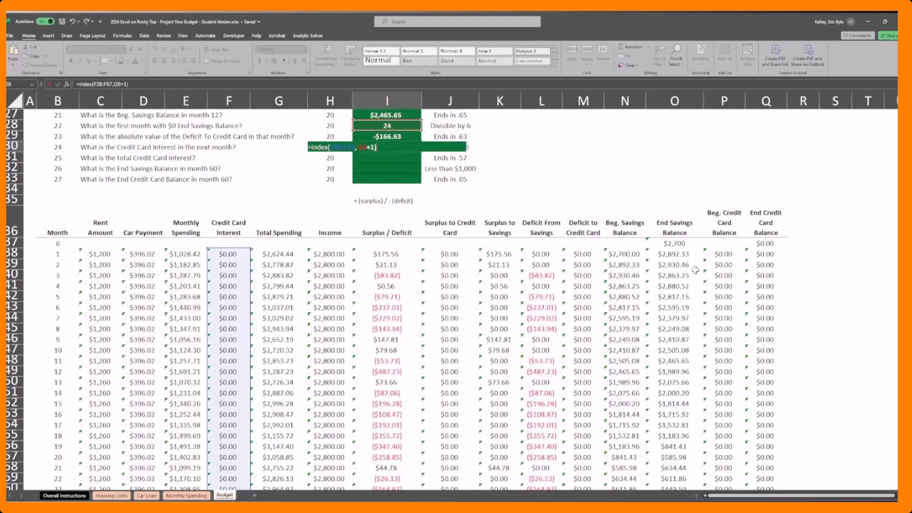
key(Return)
key(Up)
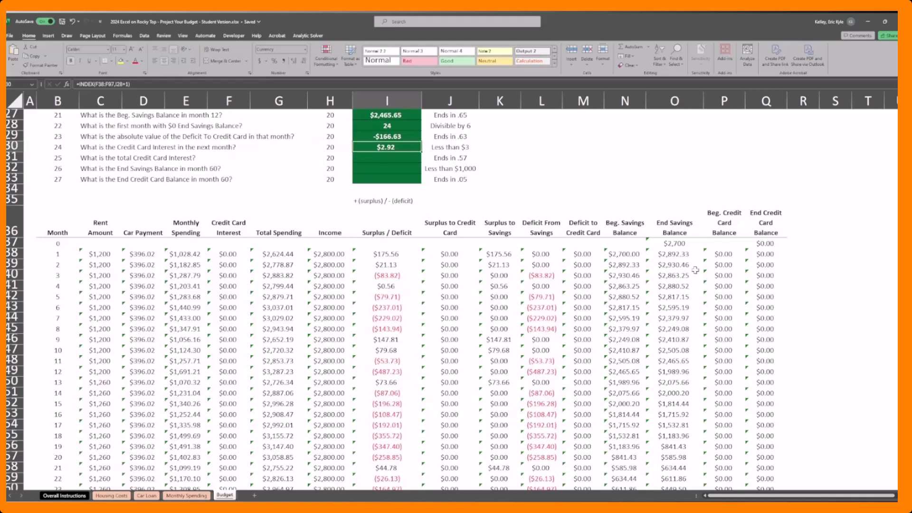
Step: Answer question 25 in I31 by totalling the Credit Card Interest column with =SUM(F38:F97)
key(Down)
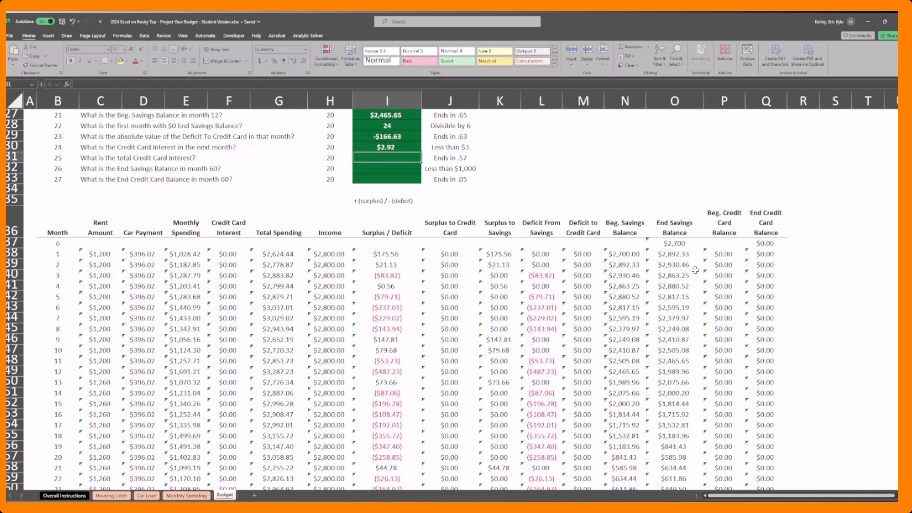
text(=sum()
key(Down)
key(Down)
key(Down)
key(Down)
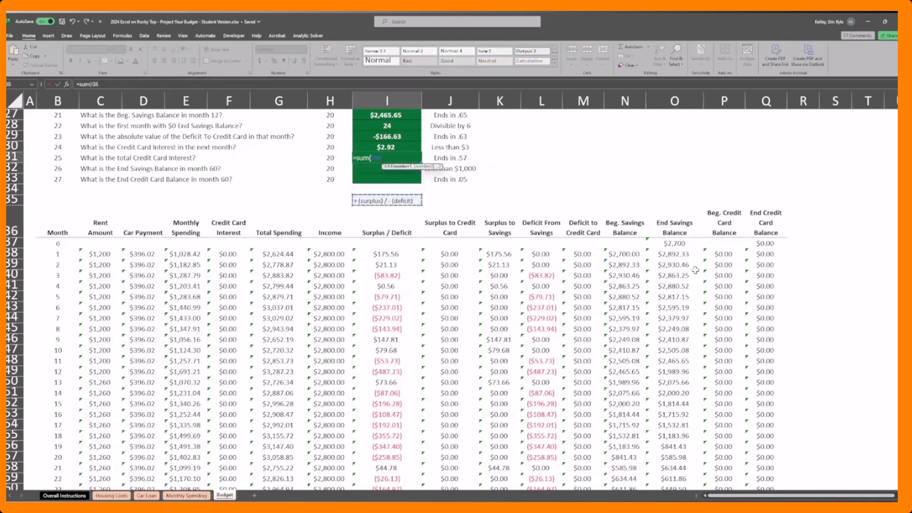
key(Down)
key(Down)
key(Down)
key(Left)
key(Left)
key(Left)
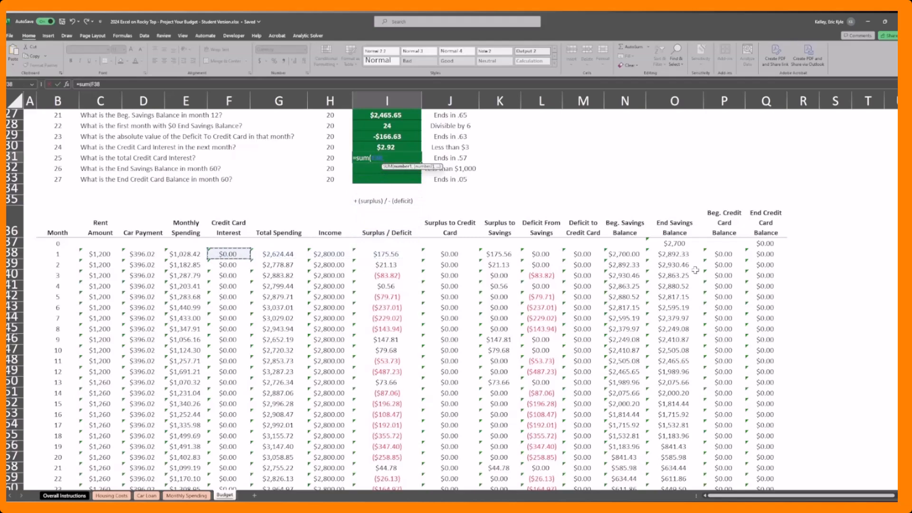
key(ctrl+shift+Down)
key(Return)
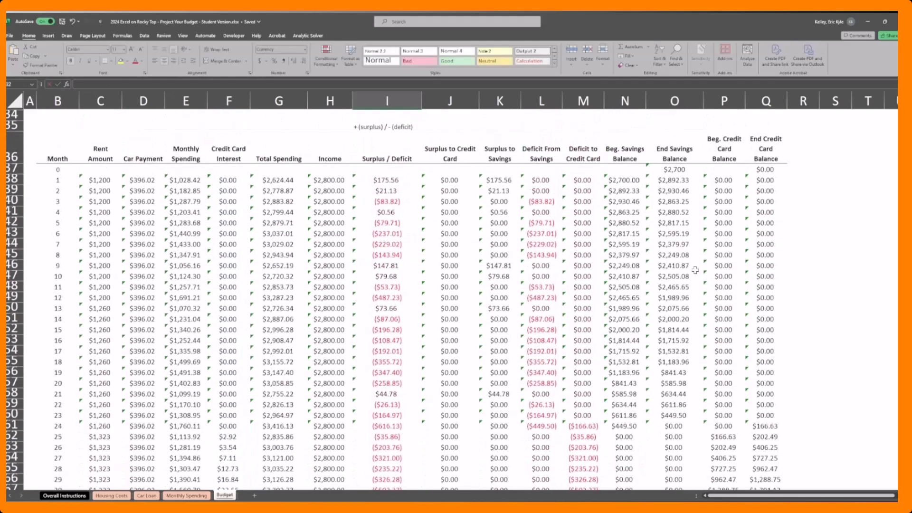
key(Up)
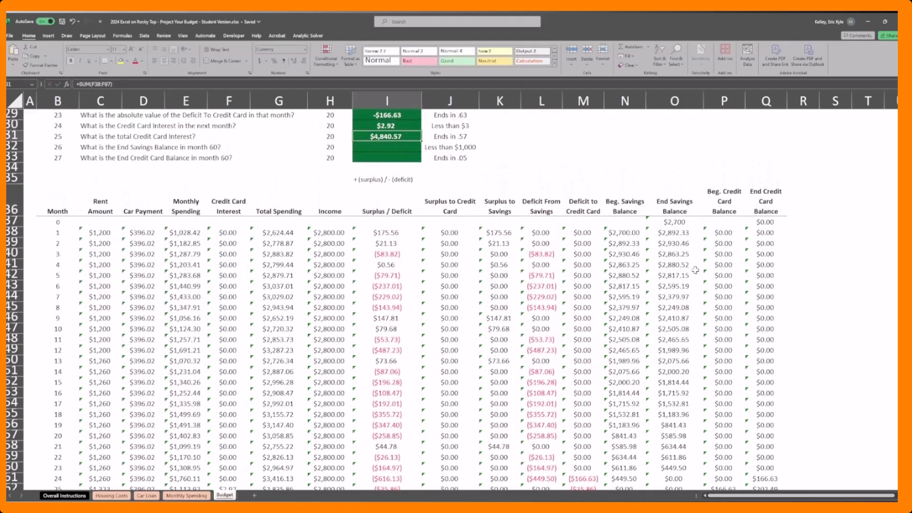
Step: Answer question 26 in I32 by linking to the month 60 End Savings Balance with =O97
key(Down)
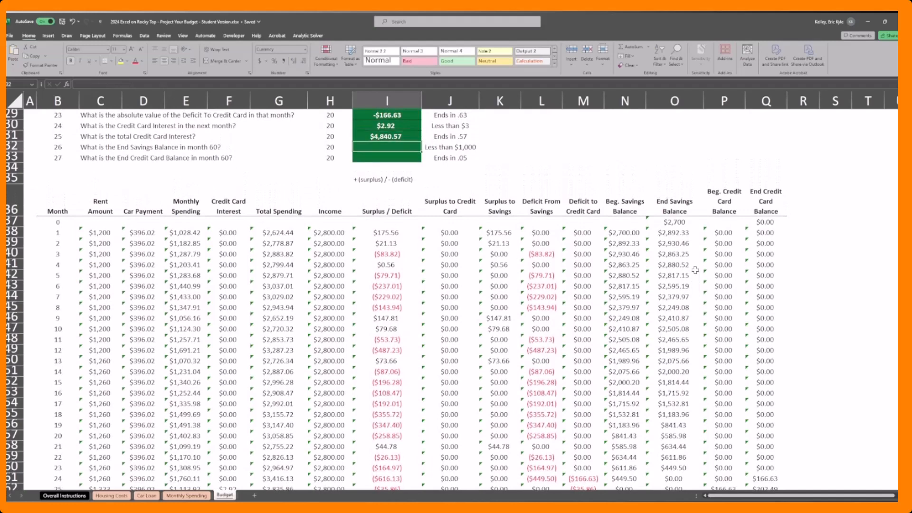
text(=)
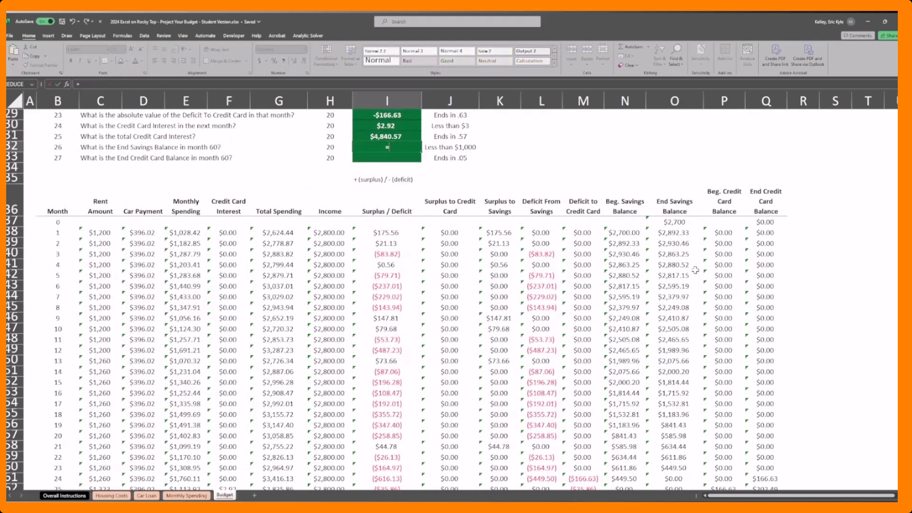
key(Down)
key(Down)
key(Down)
key(Down)
key(Down)
key(Down)
key(ctrl+Down)
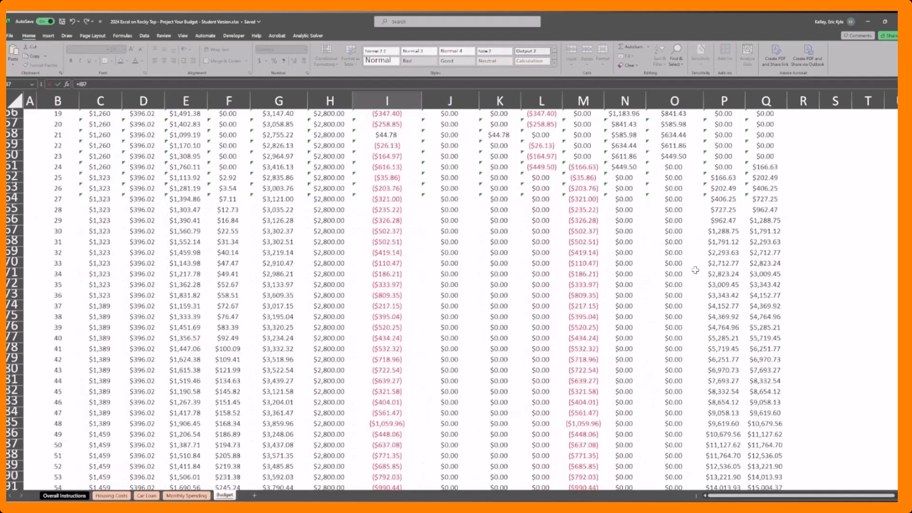
key(ctrl+Up)
key(Up)
key(Up)
key(Right)
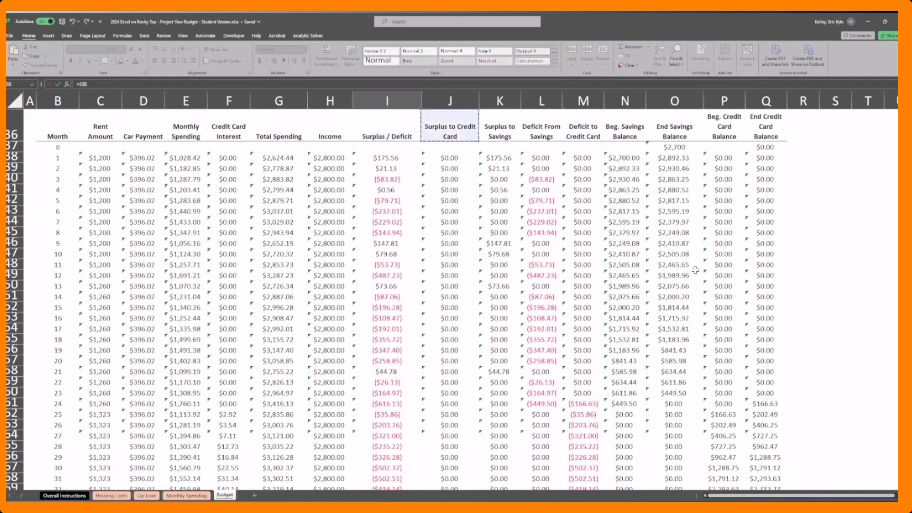
key(Right)
key(Right)
key(Right)
key(Right)
key(Right)
key(ctrl+Down)
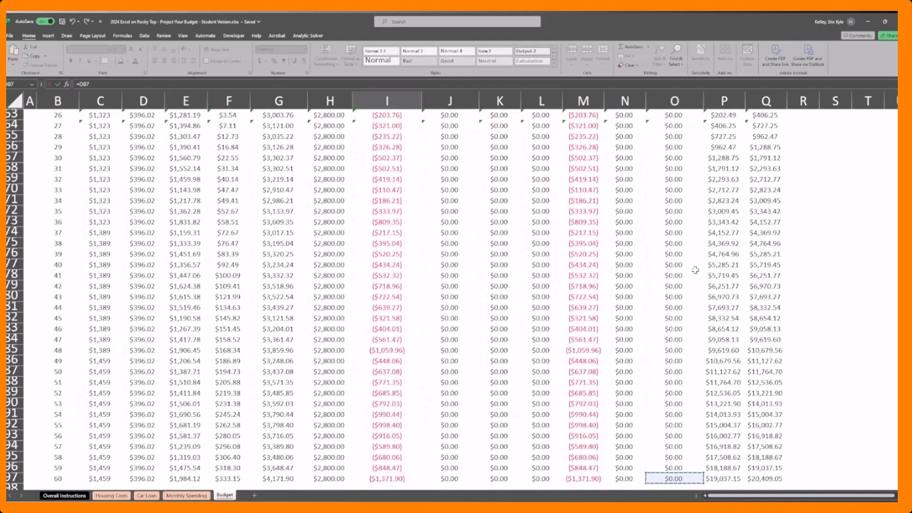
key(ctrl+Return)
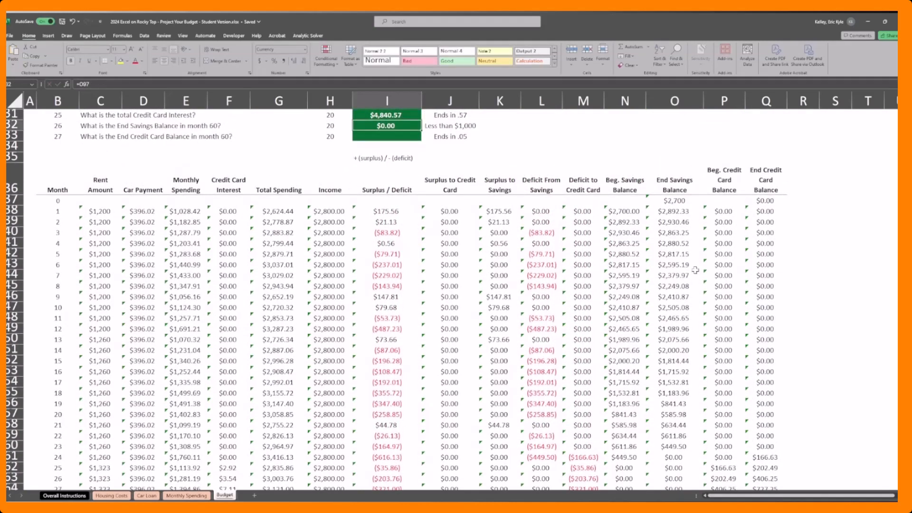
Step: Answer question 27 in I33 by linking to the month 60 End Credit Card Balance with =Q97
key(Down)
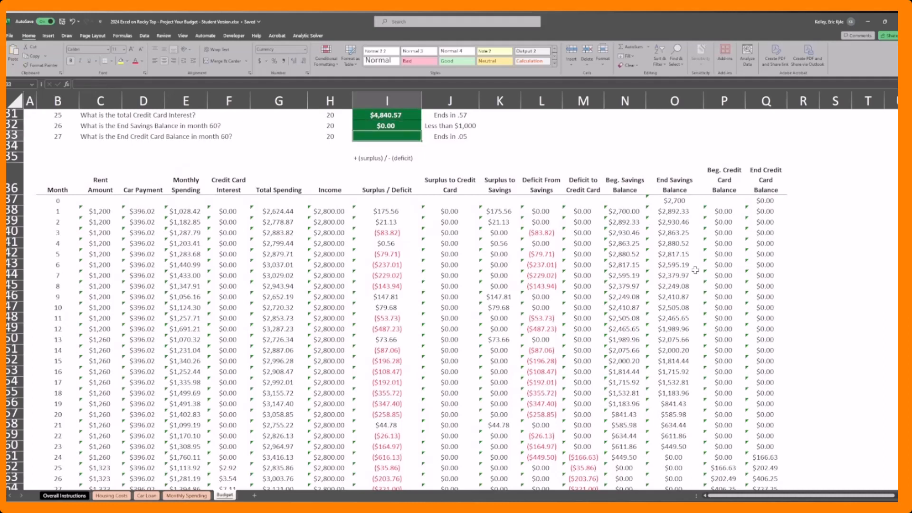
text(=)
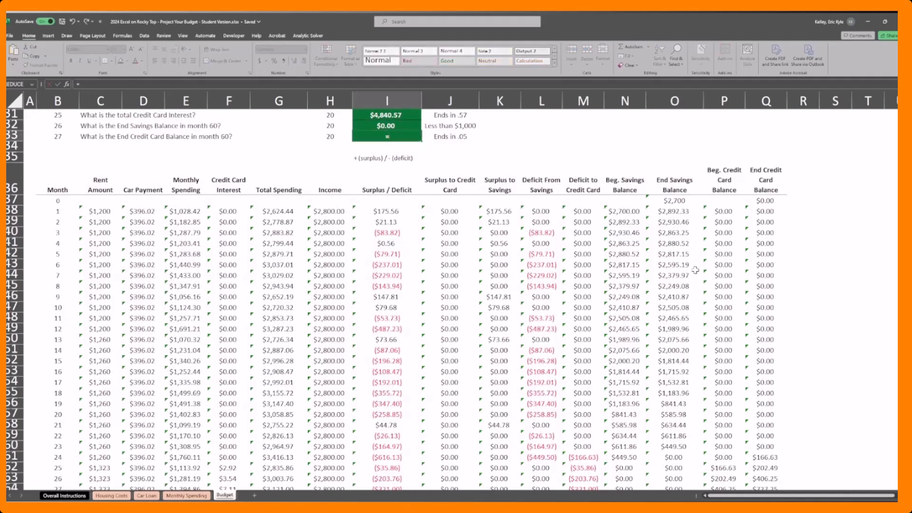
key(Down)
key(Down)
key(Down)
key(Down)
key(Down)
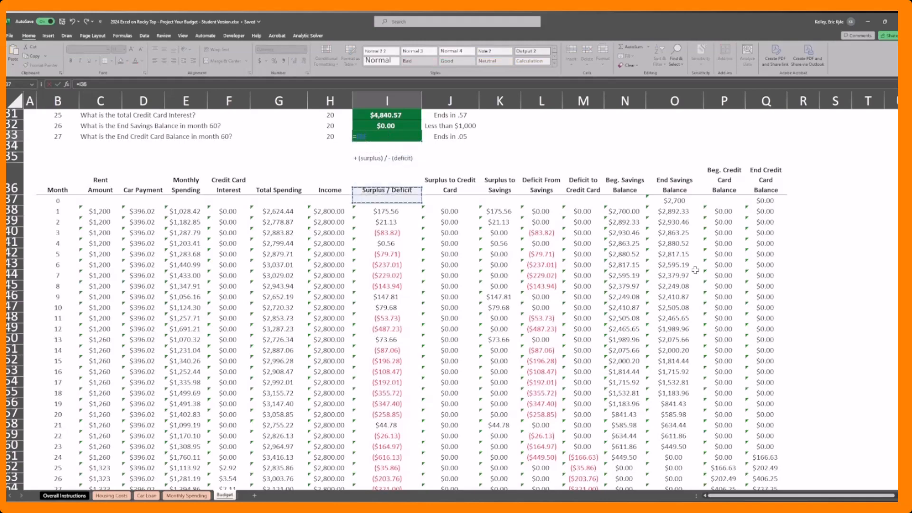
key(Right)
key(Right)
key(Right)
key(Right)
key(Right)
key(Right)
key(Right)
key(Right)
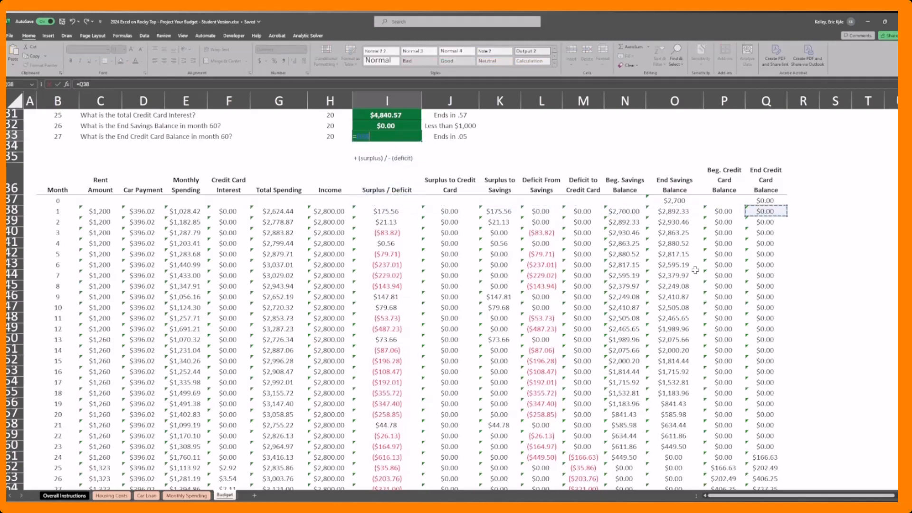
key(ctrl+Down)
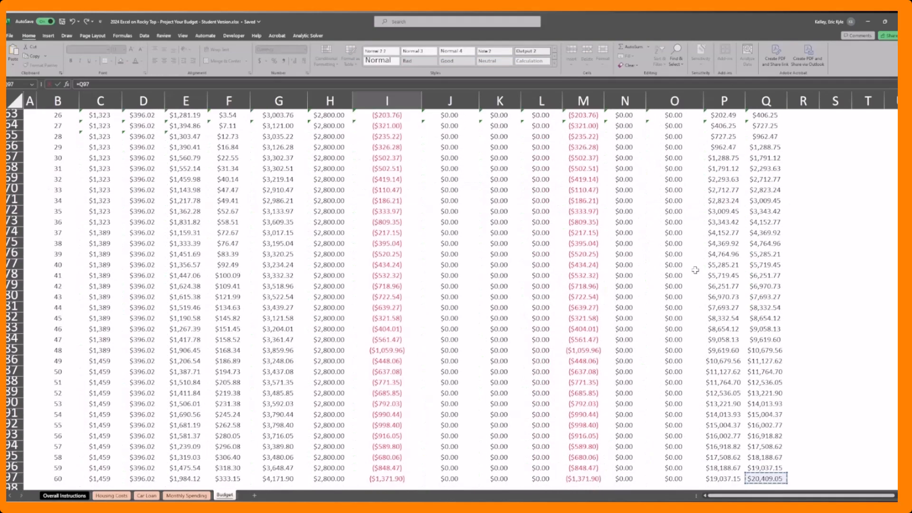
key(Return)
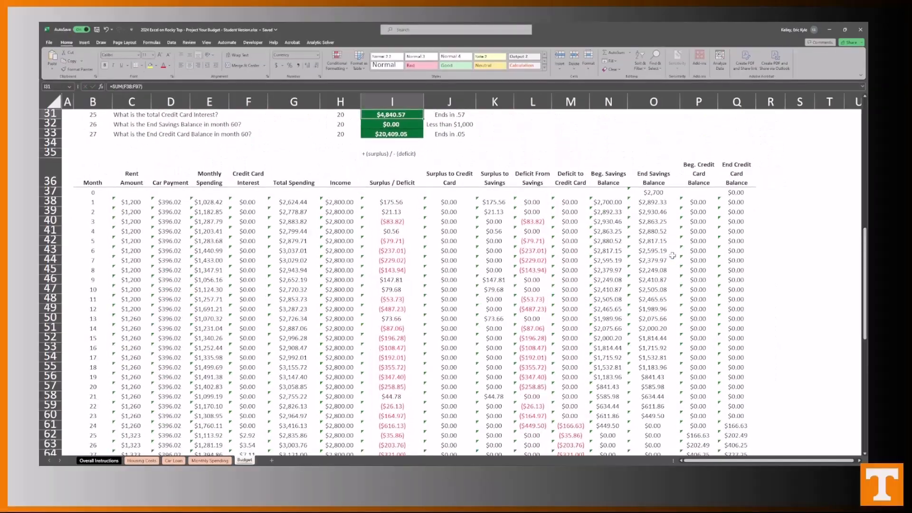
Step: Review the completed answers to questions 15 to 27 and the assumptions above them on the Budget sheet
key(Up)
key(Up)
key(Up)
key(Up)
key(Up)
key(Up)
key(Up)
key(Up)
key(Up)
key(Up)
key(Up)
key(Up)
key(Up)
key(Up)
key(Up)
key(Up)
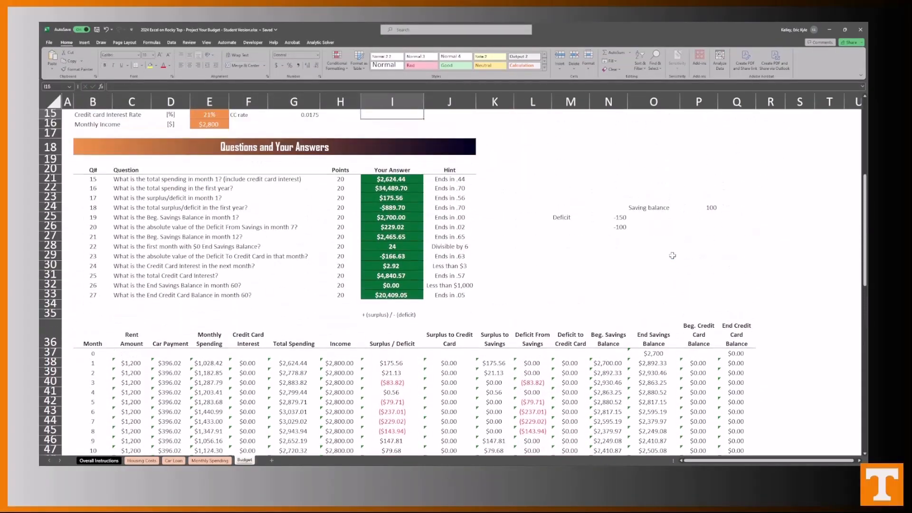
key(Up)
key(Up)
key(Up)
key(Up)
key(Up)
key(Up)
key(Up)
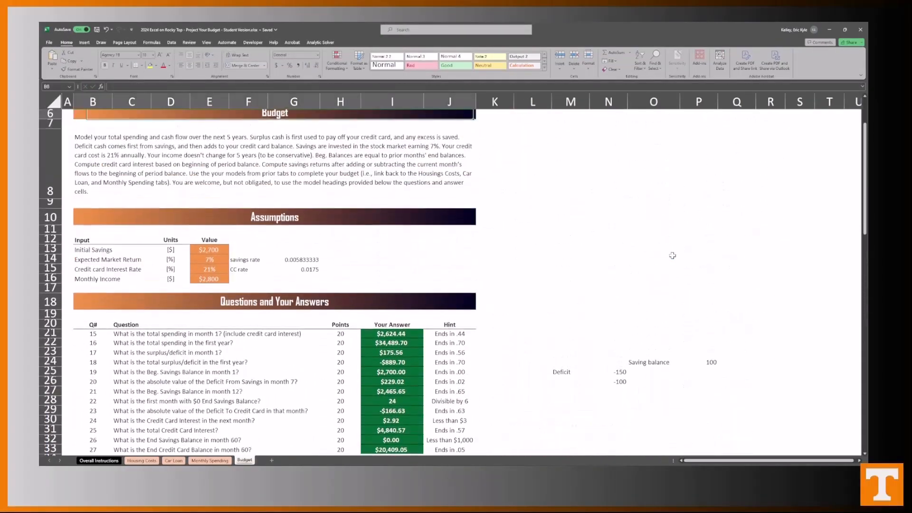